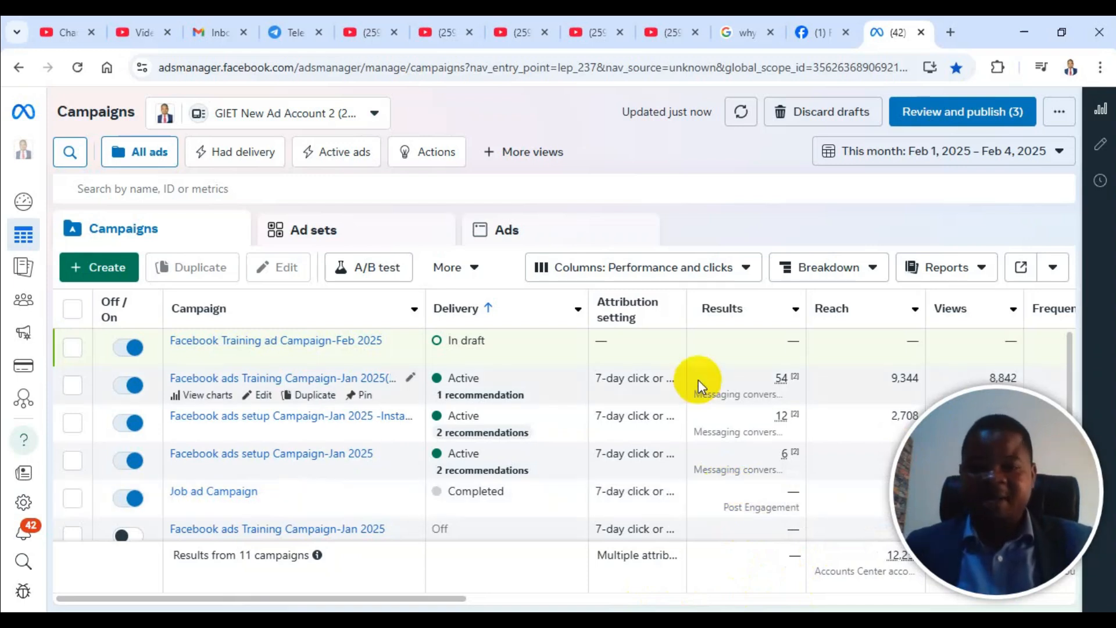
Step: Switch to the Facebook home page, expand its shortcut list to reveal Ads Manager, and return to the Campaigns page
mouse_move(698, 379)
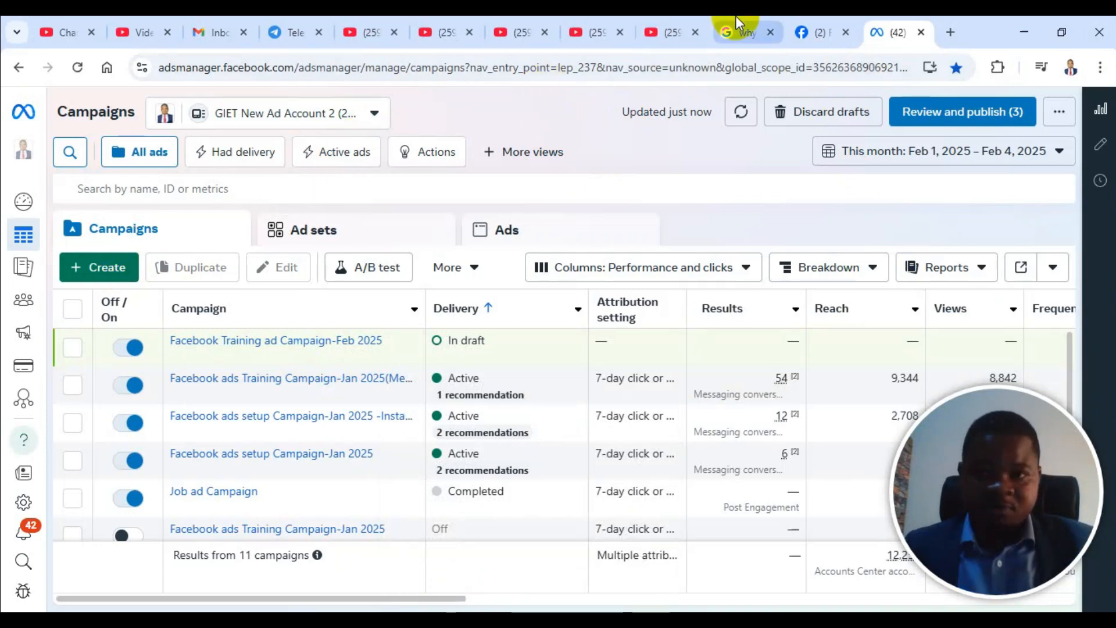
click(814, 22)
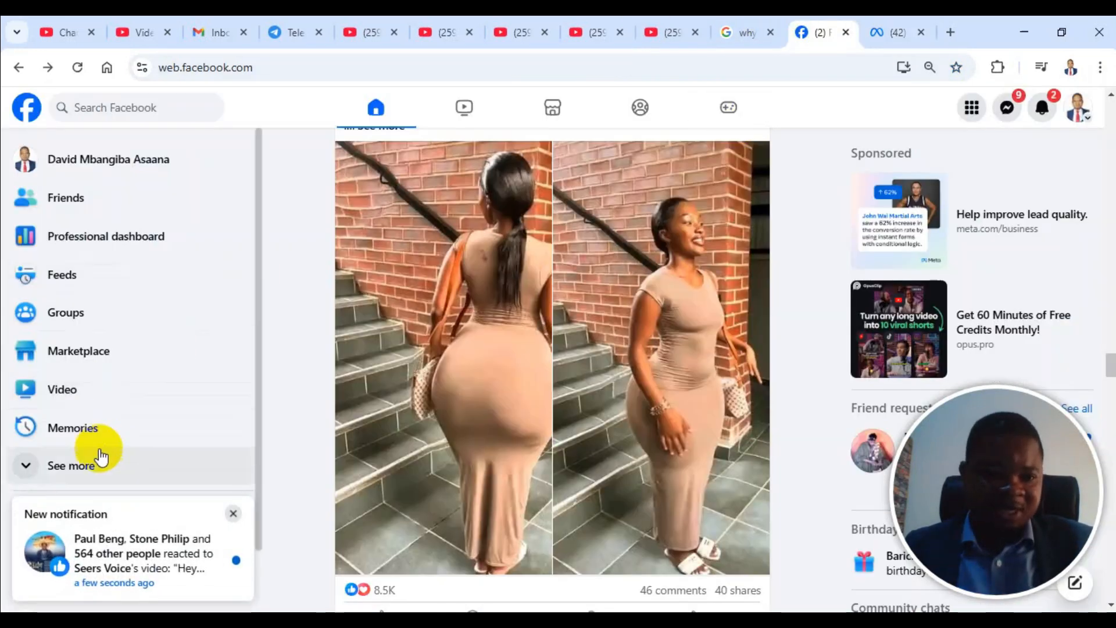
click(98, 464)
scroll(95, 470, down, 4)
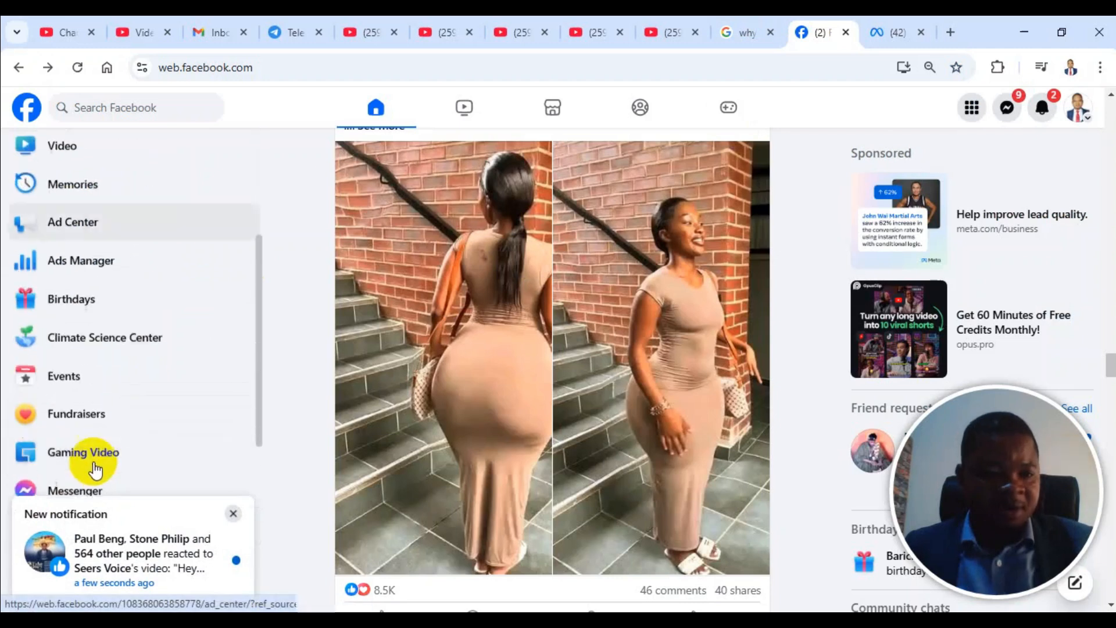
click(887, 21)
Step: Create a new campaign with the Engagement objective and the Manual engagement campaign setup
click(109, 268)
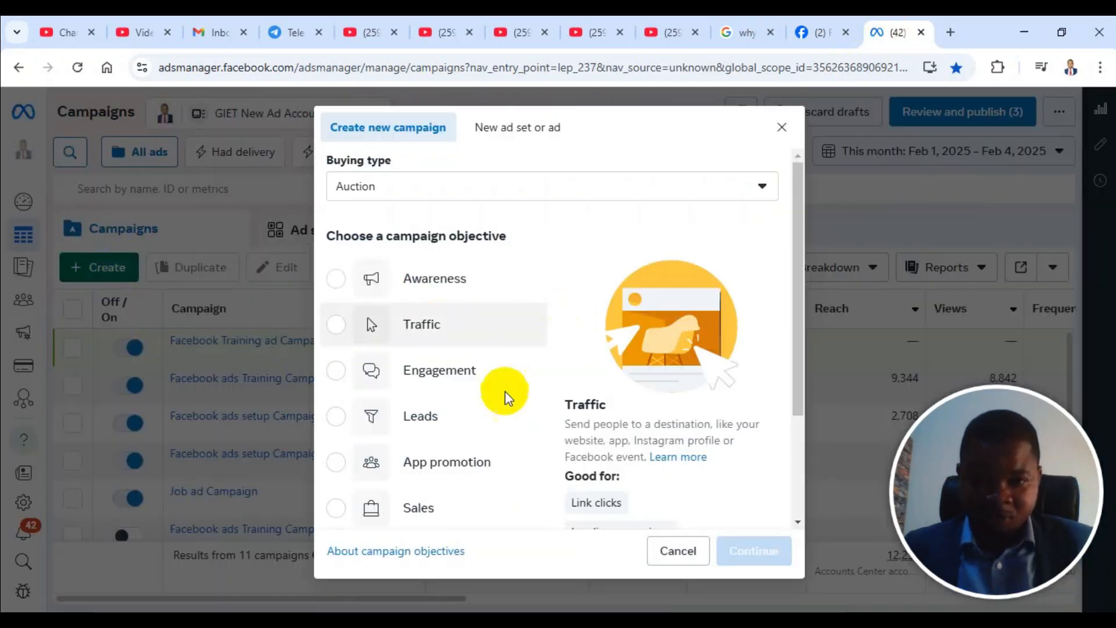
click(469, 379)
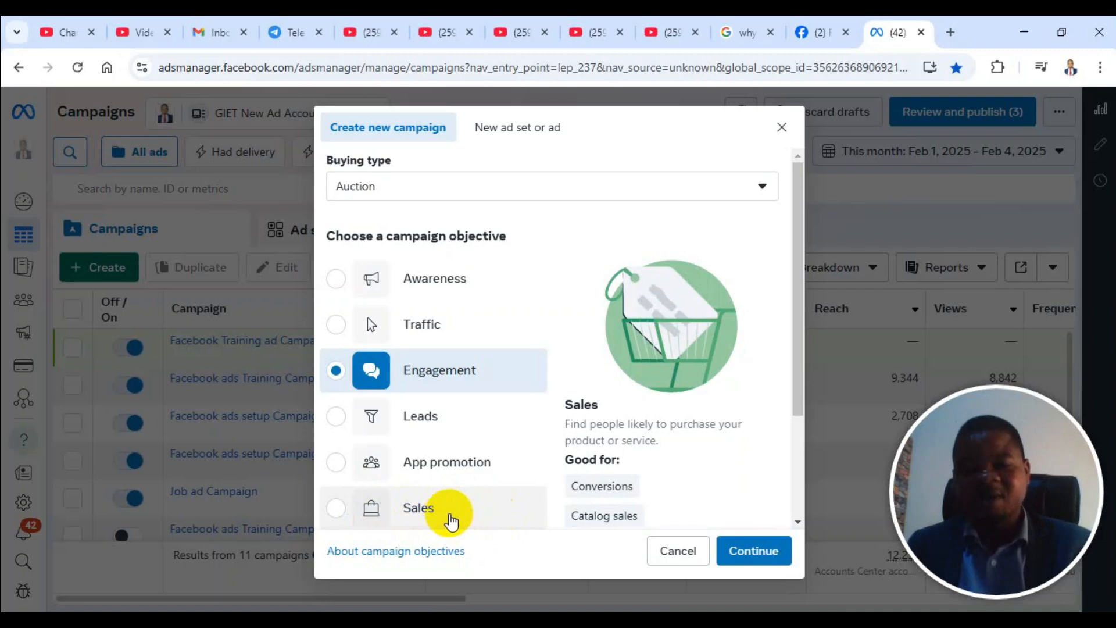
mouse_move(607, 497)
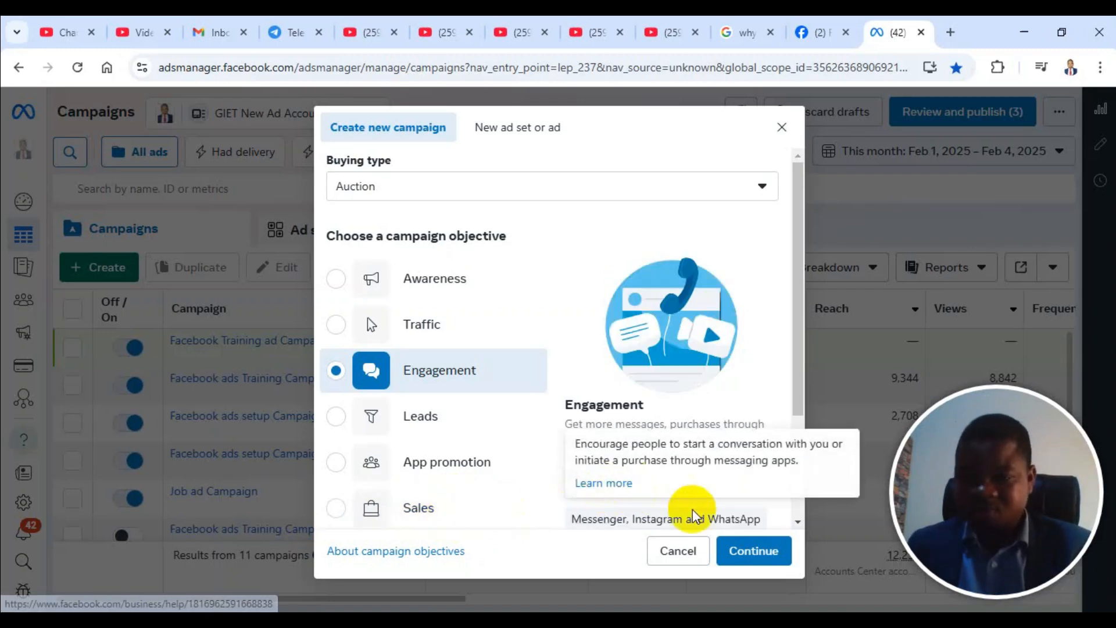
scroll(653, 512, down, 2)
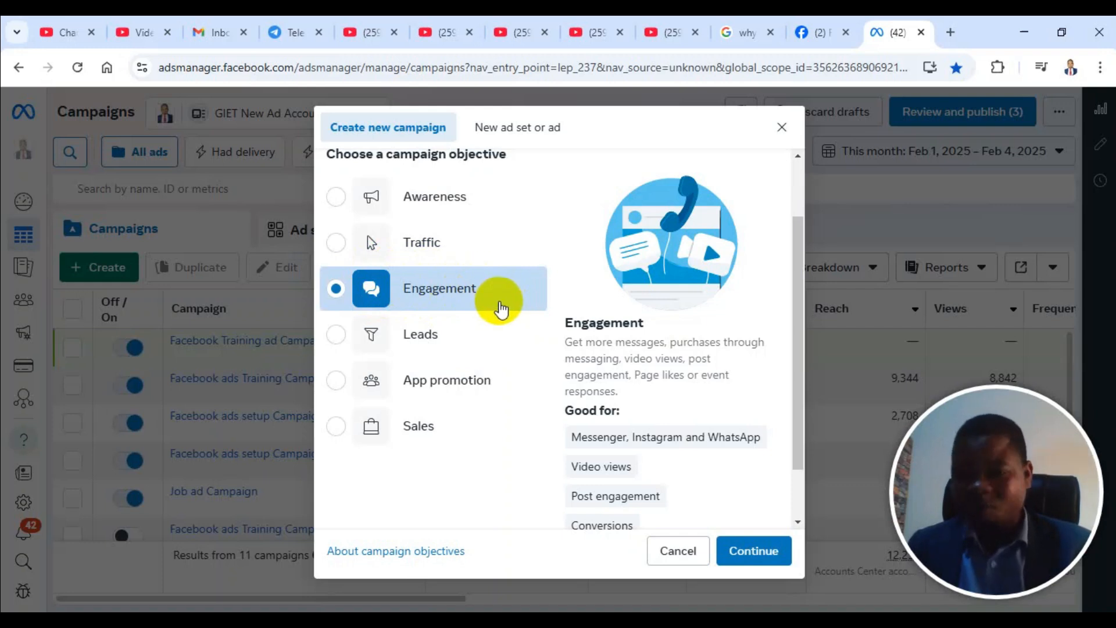
mouse_move(661, 448)
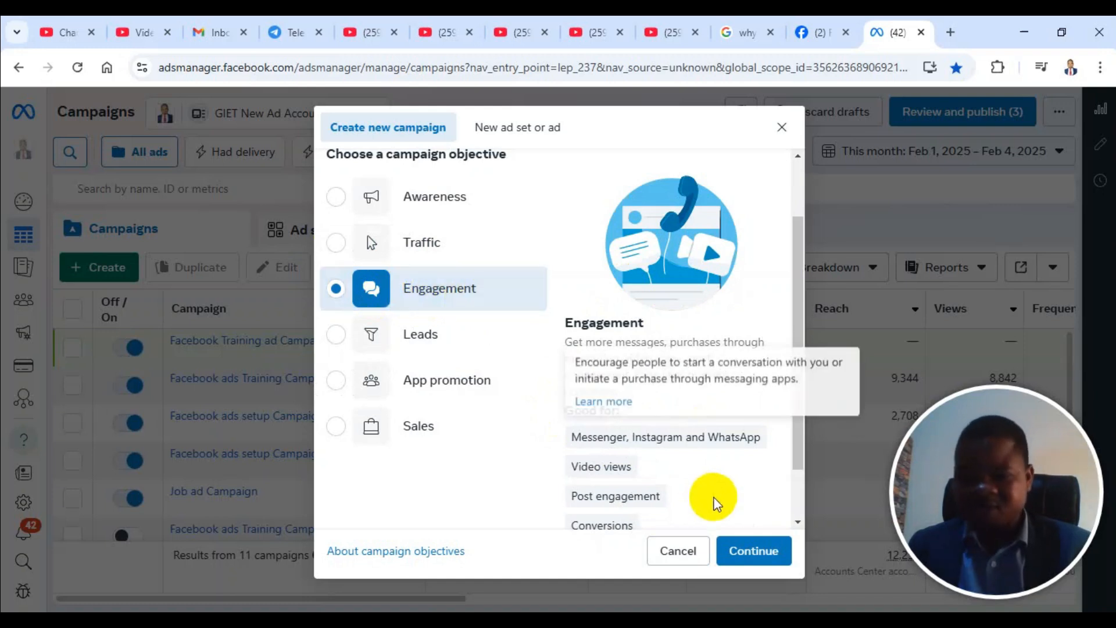
click(764, 558)
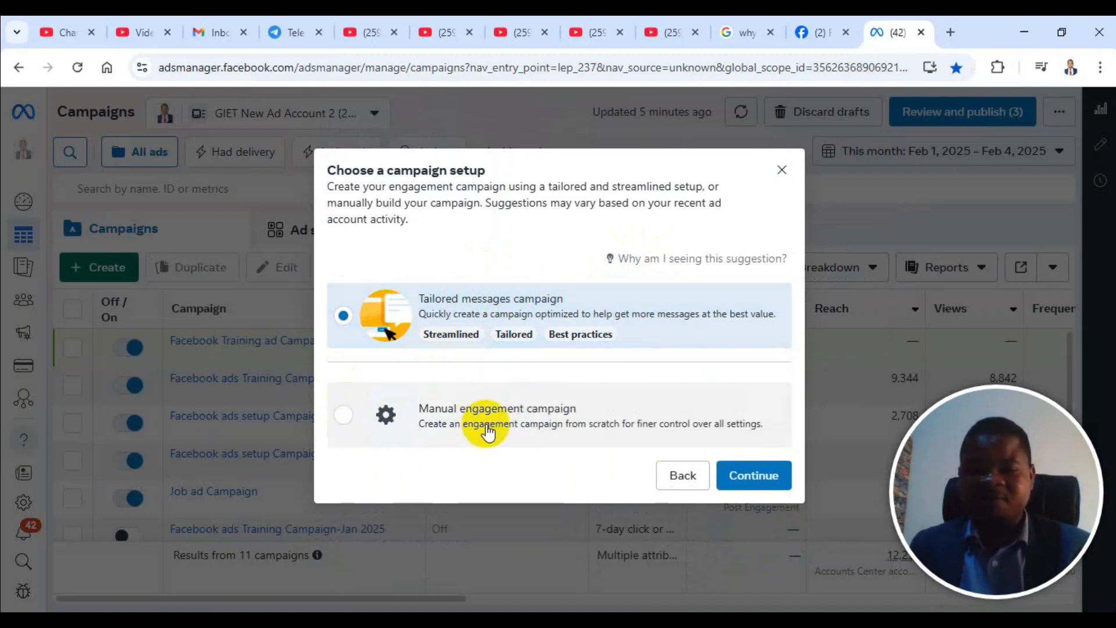
click(343, 415)
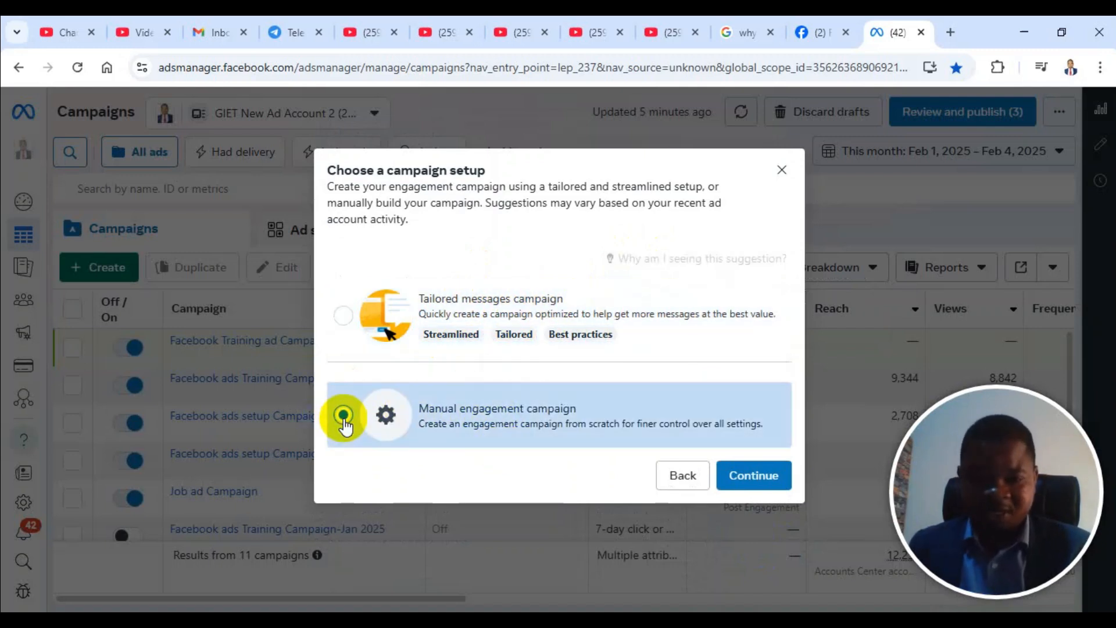
click(751, 475)
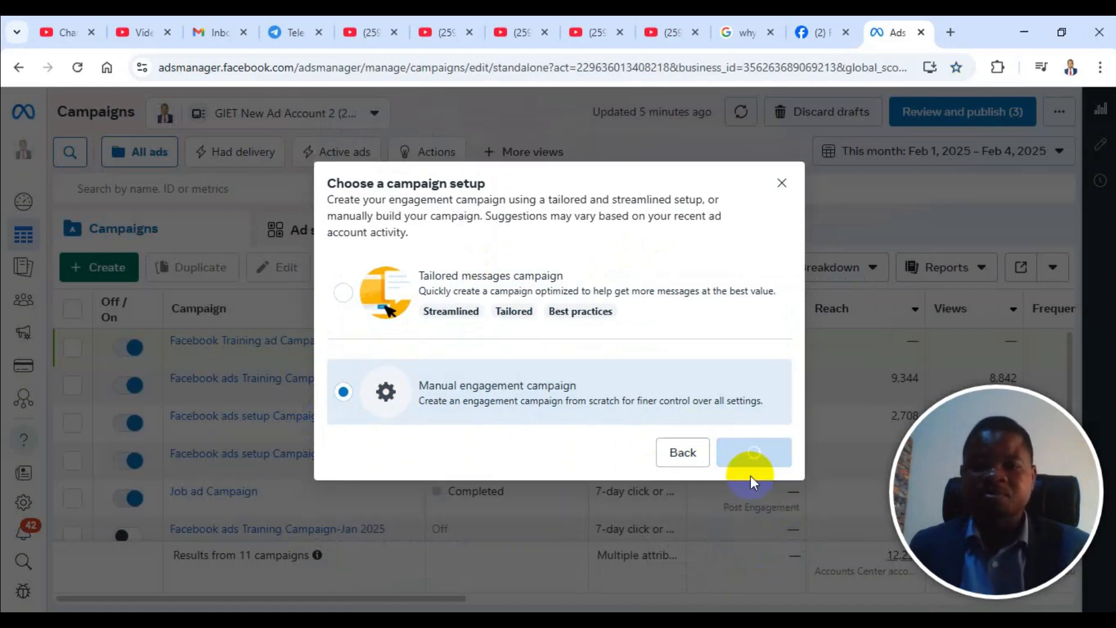
Step: Rename the campaign as "Book ad Campaign-Feb 2025"
scroll(762, 472, down, 4)
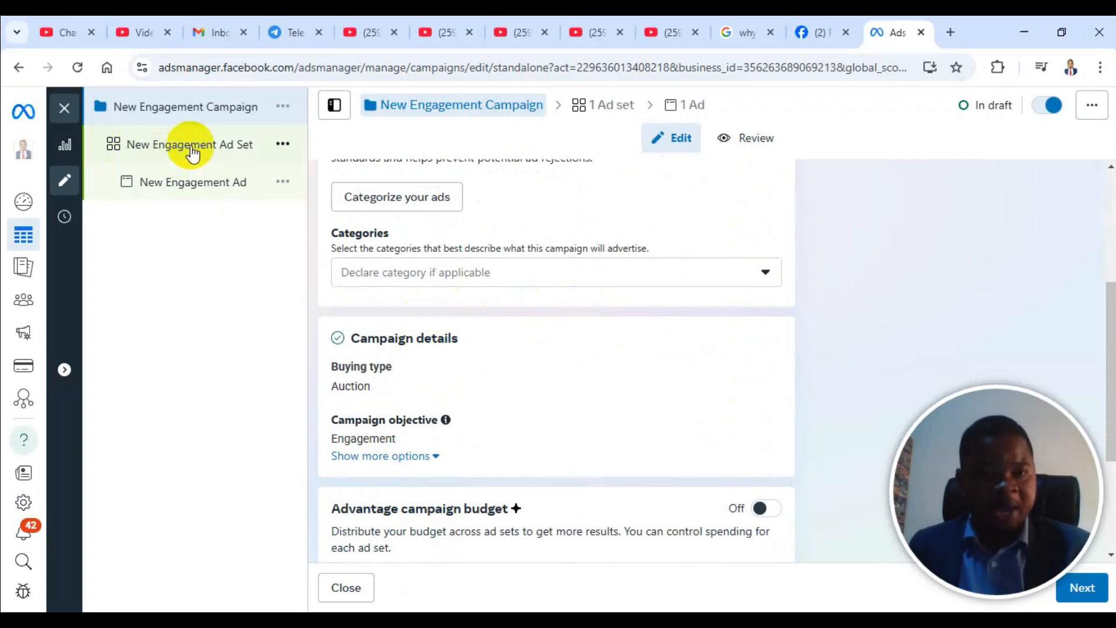
scroll(392, 166, up, 4)
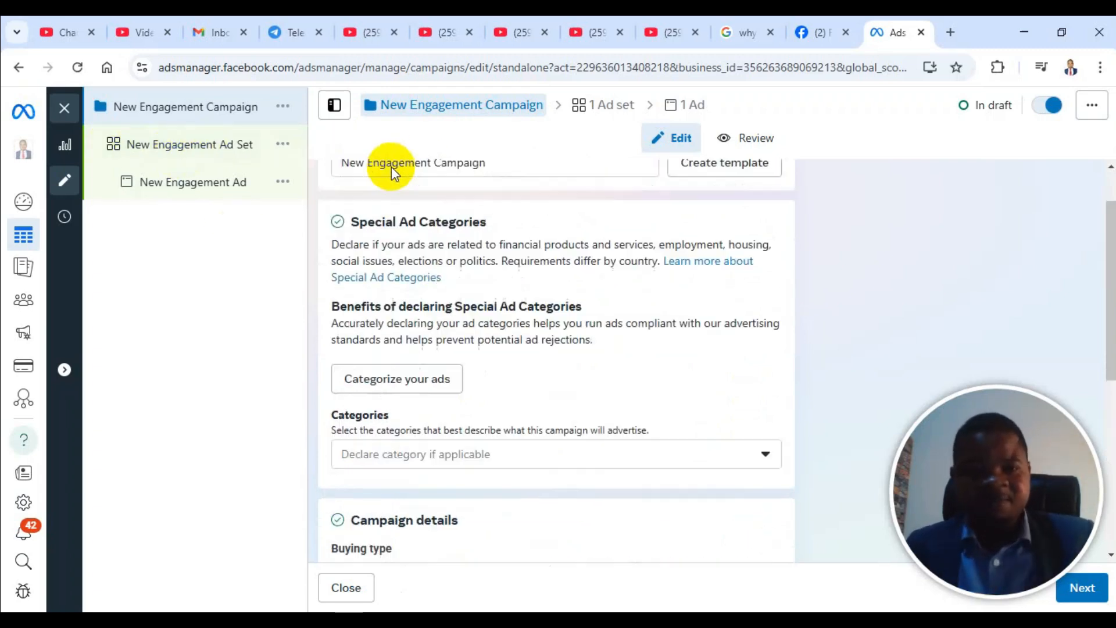
click(433, 233)
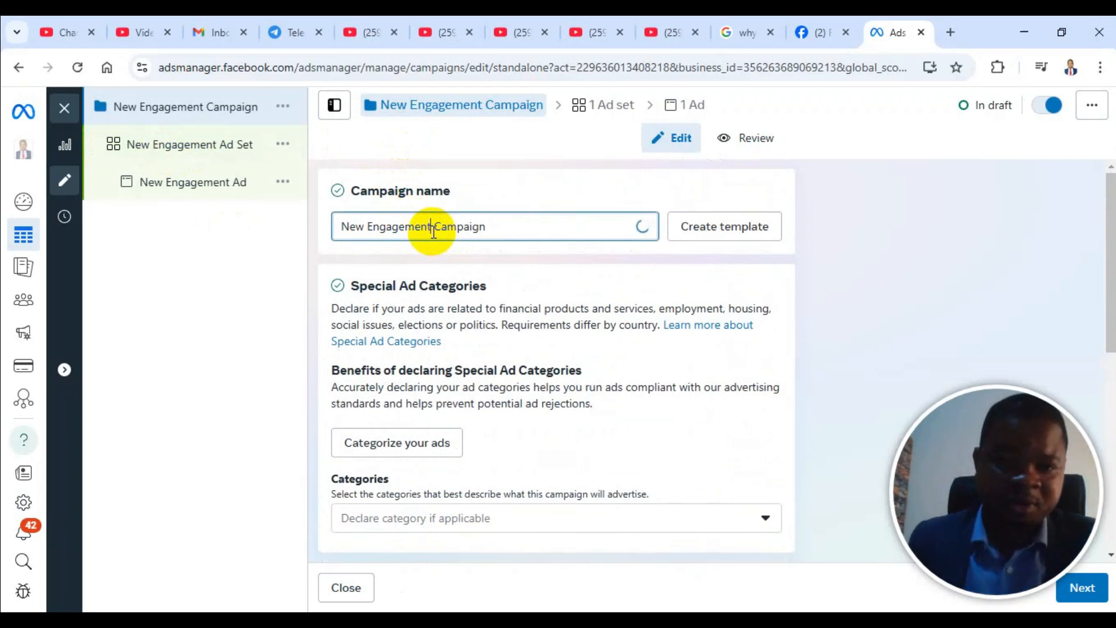
key(BackSpace)
key(BackSpace)
key(BackSpace)
key(BackSpace)
key(BackSpace)
key(BackSpace)
key(BackSpace)
key(BackSpace)
key(BackSpace)
key(BackSpace)
key(BackSpace)
key(BackSpace)
key(BackSpace)
key(BackSpace)
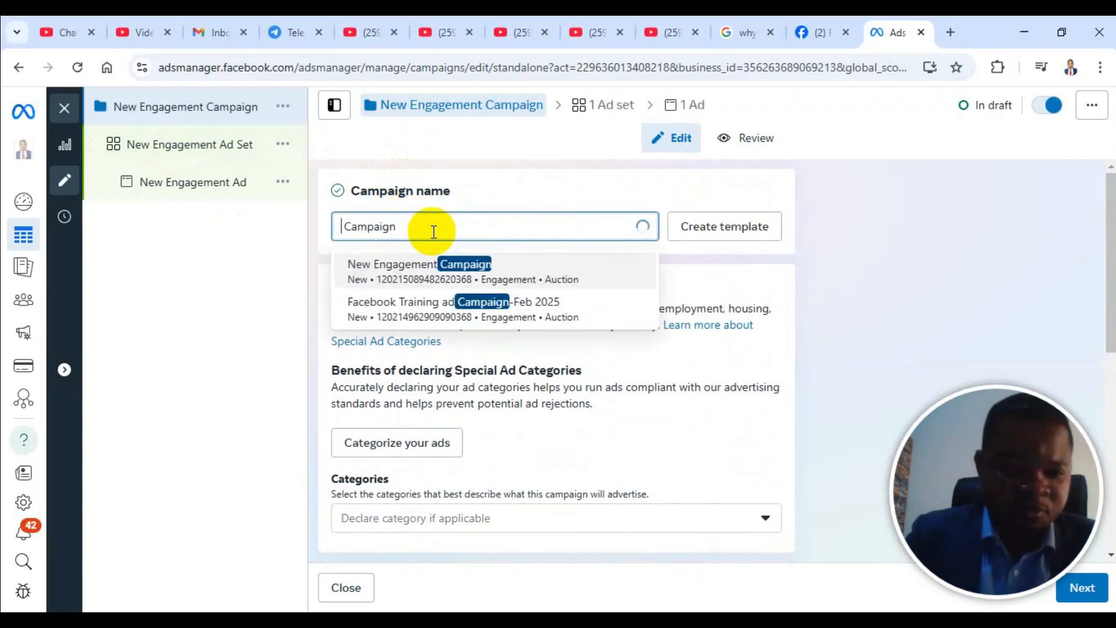
text(Book ad Campaign)
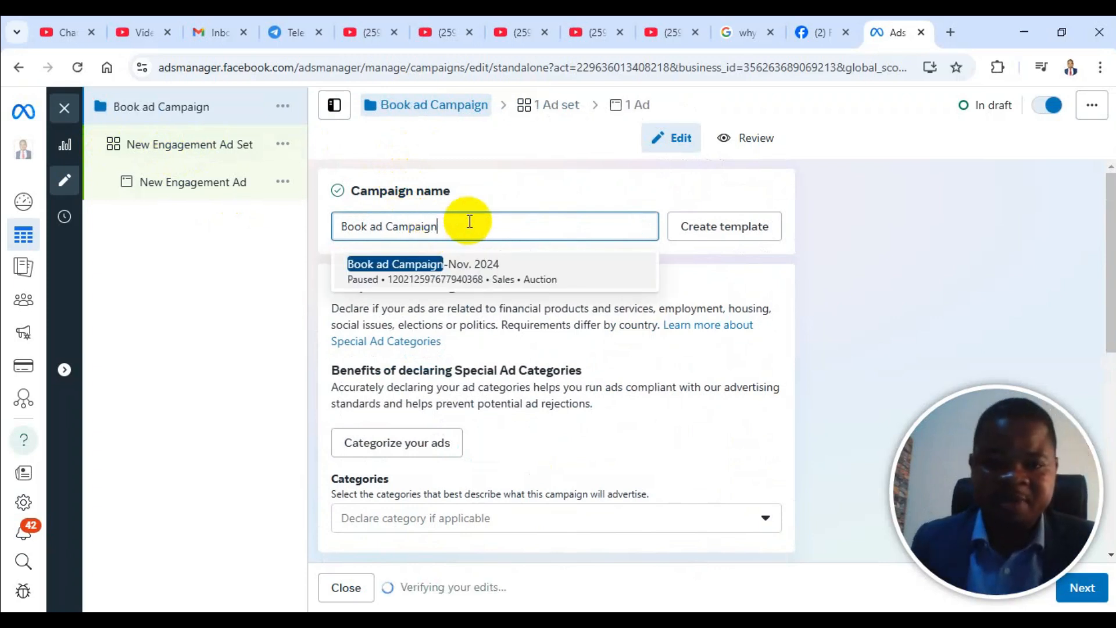
text(-F)
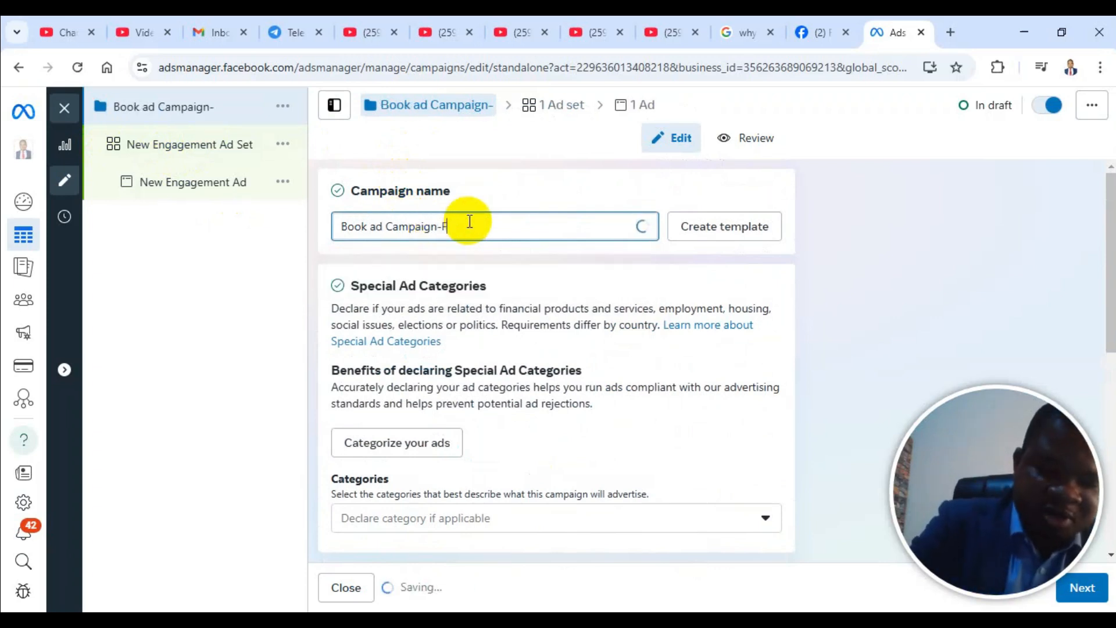
text(eb 2025)
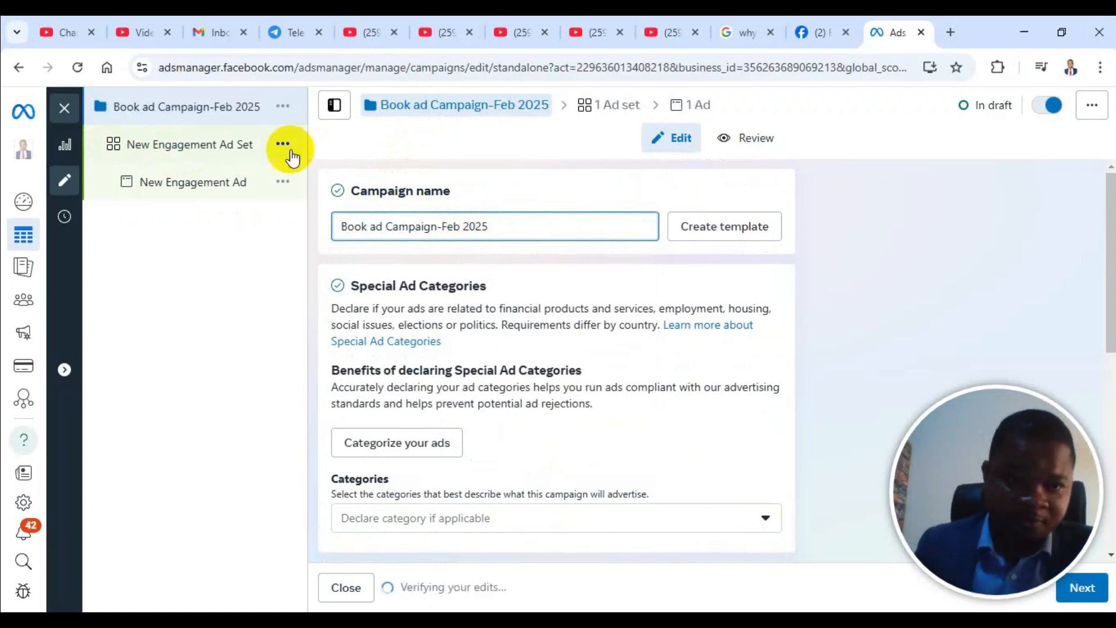
Step: Turn on Advantage campaign budget to preview its budget options, and turn it back off
scroll(902, 331, down, 6)
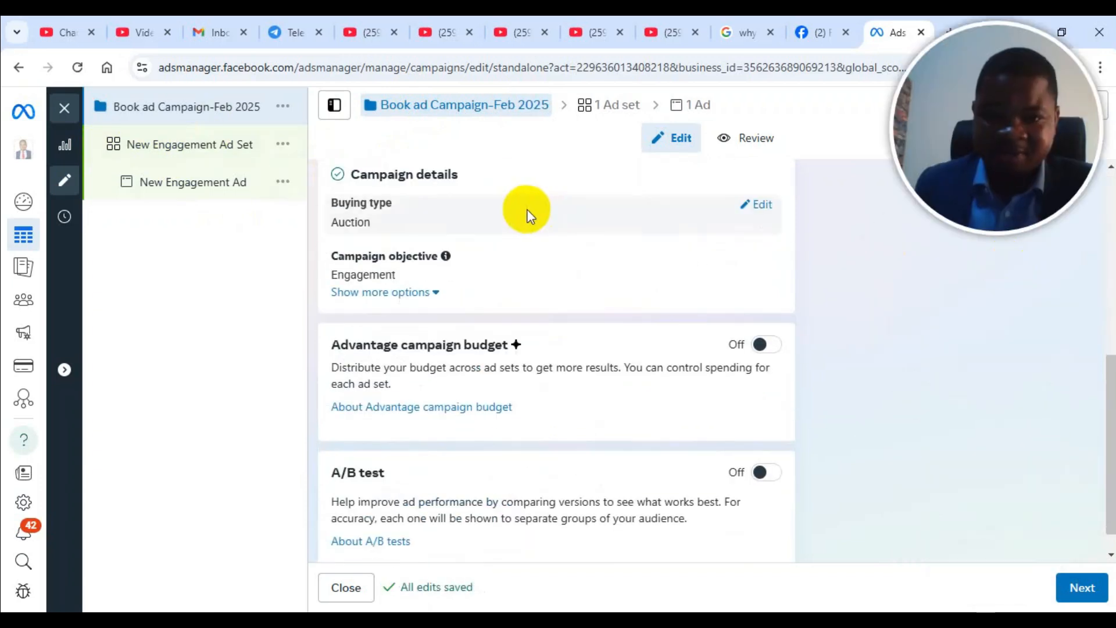
scroll(591, 245, down, 1)
scroll(570, 380, up, 4)
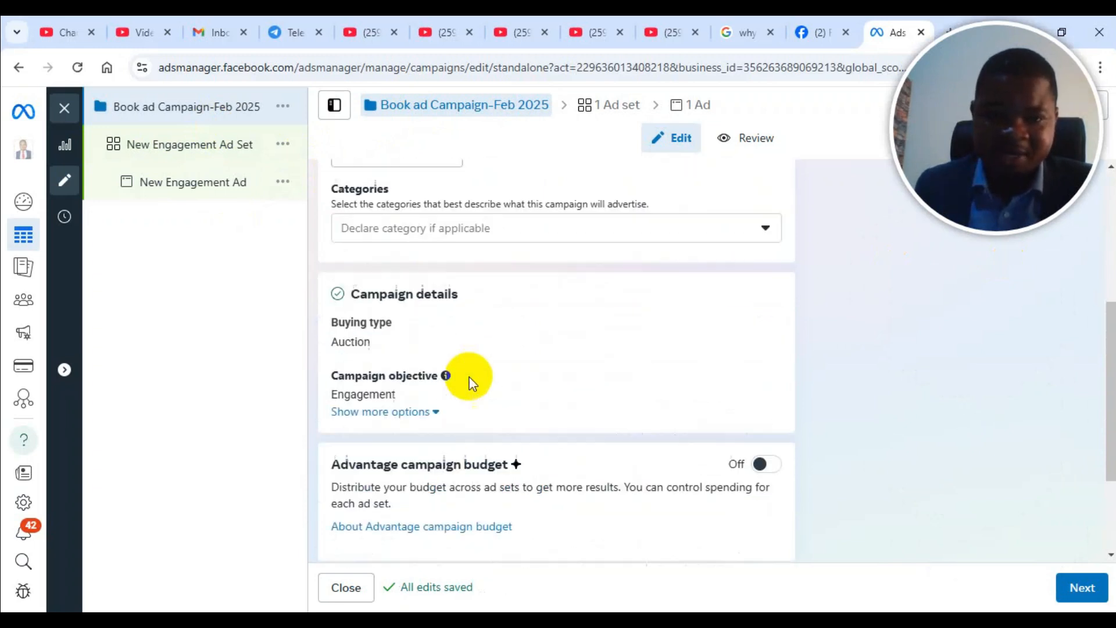
scroll(598, 443, down, 4)
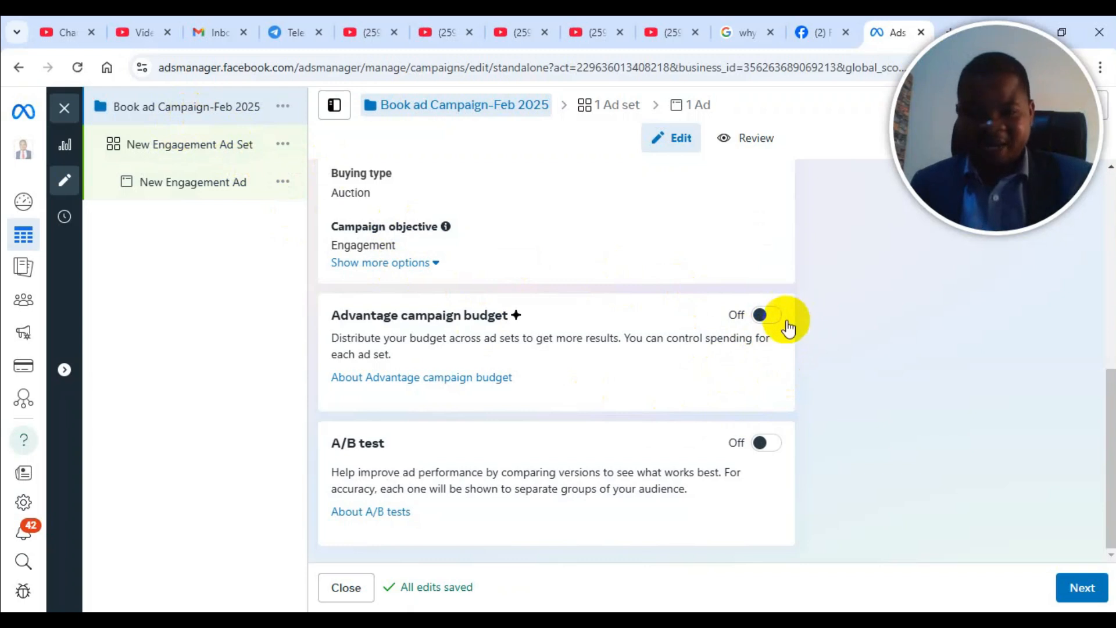
click(757, 317)
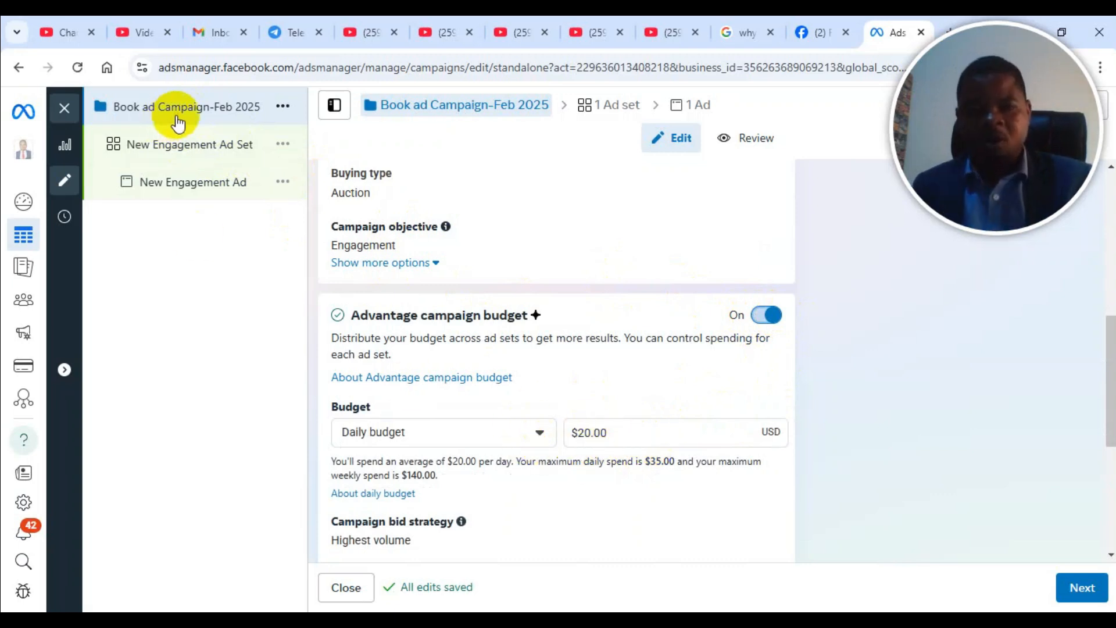
click(770, 315)
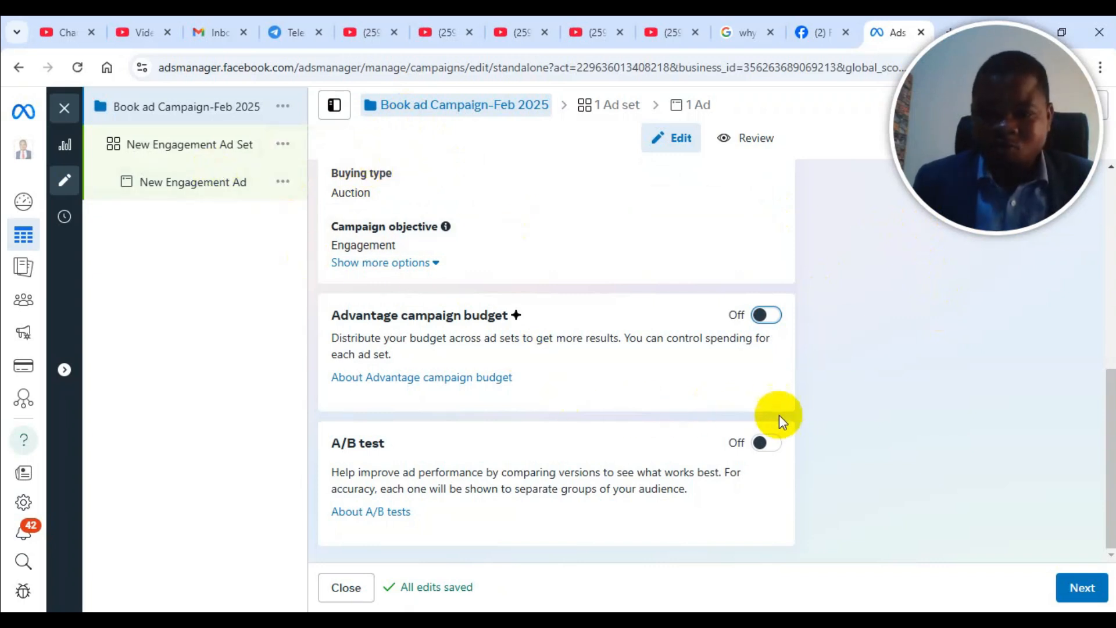
Step: Proceed to the ad set settings and expand the conversion location options
click(1081, 588)
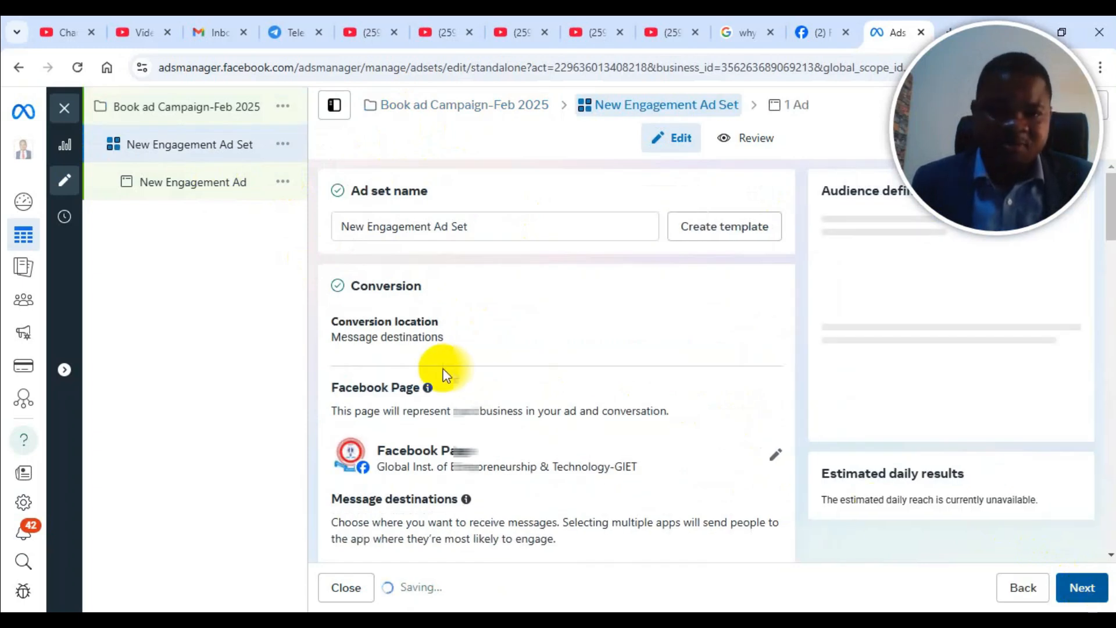
scroll(443, 360, down, 4)
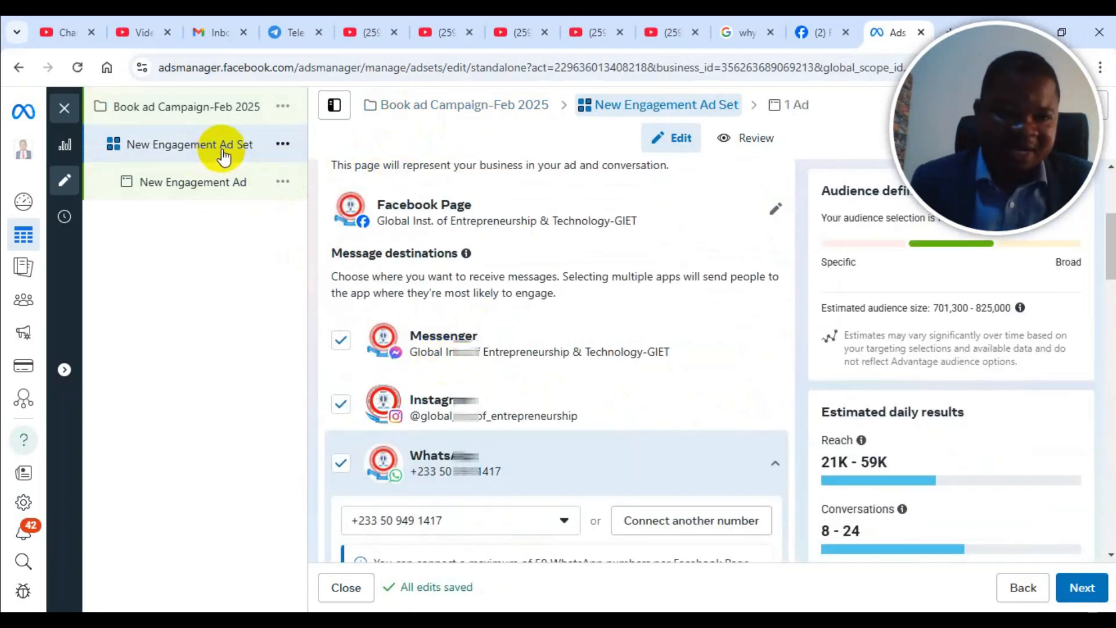
scroll(406, 214, up, 4)
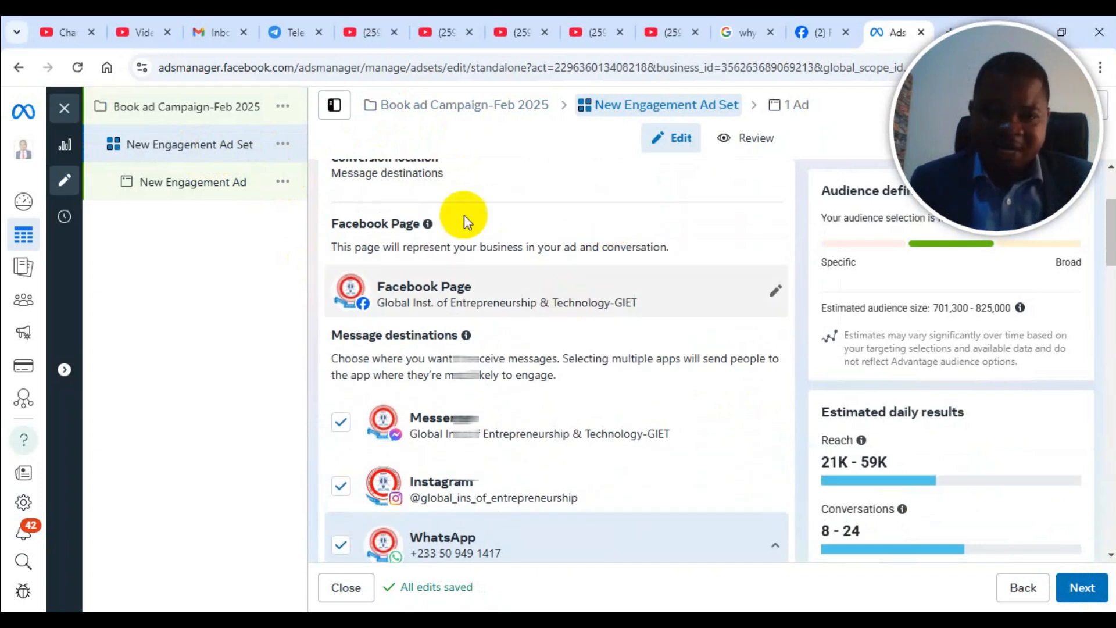
scroll(598, 356, down, 3)
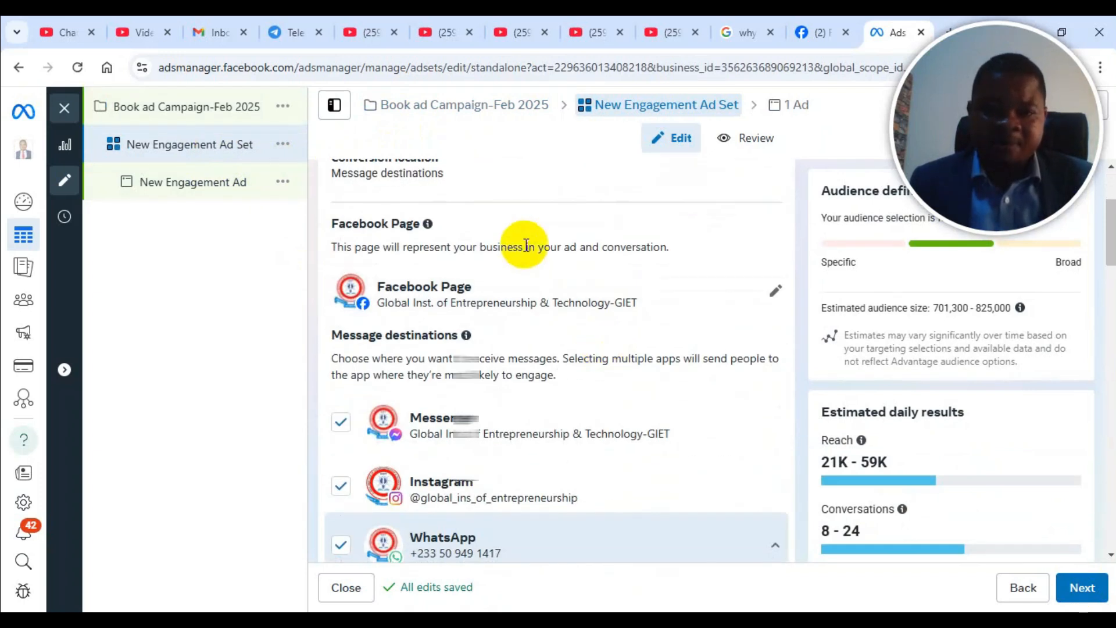
scroll(614, 382, up, 3)
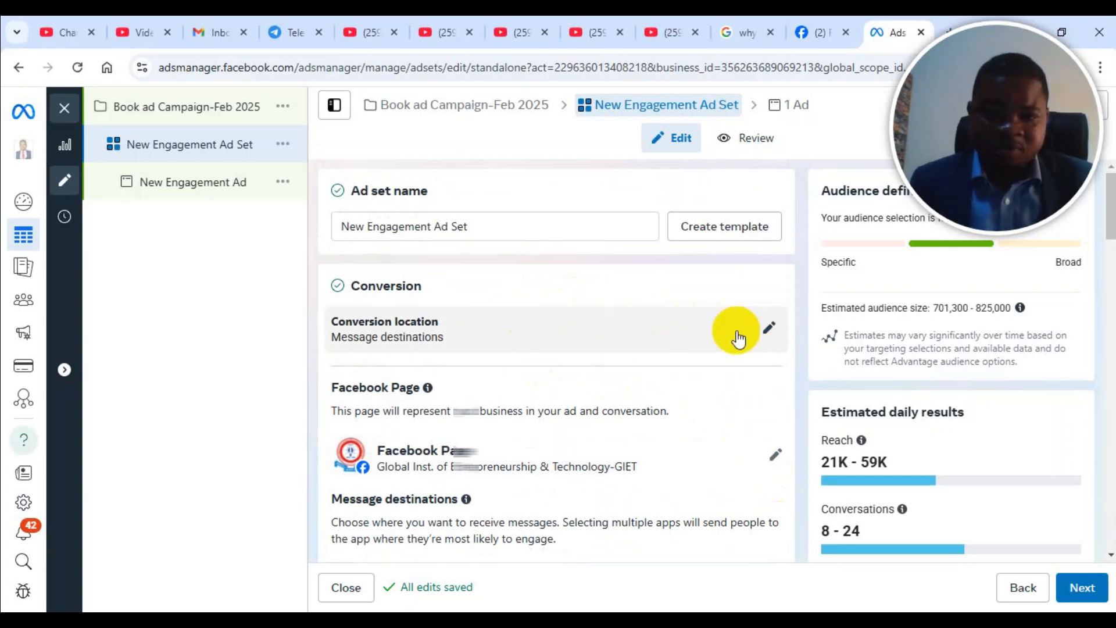
click(755, 335)
scroll(573, 357, down, 1)
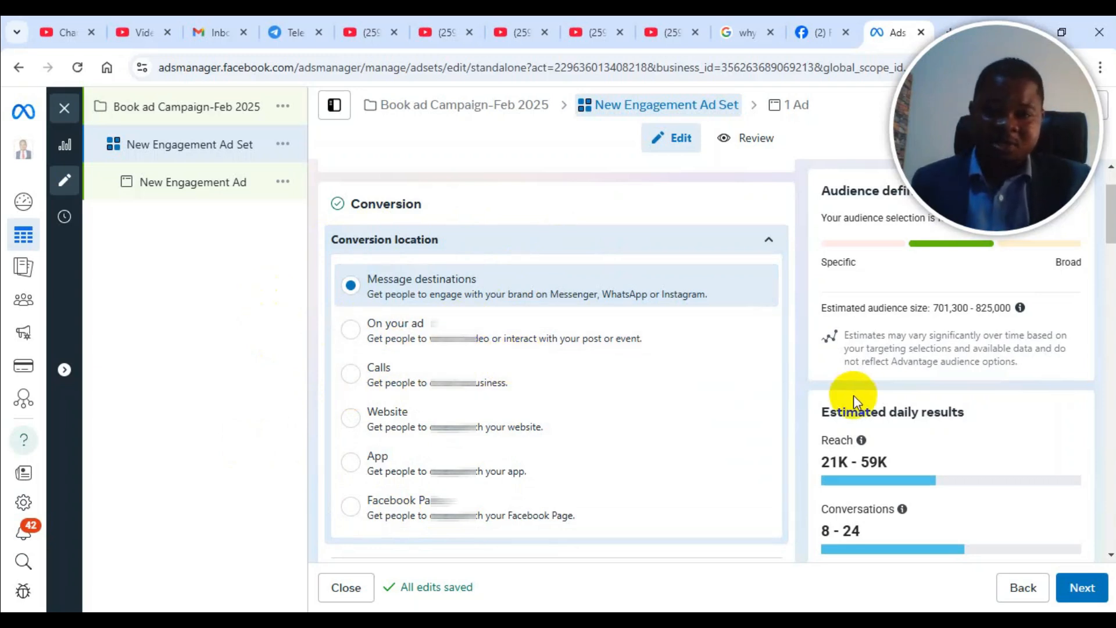
Step: Deselect Messenger and Instagram as message destinations, keeping only WhatsApp
scroll(598, 386, down, 8)
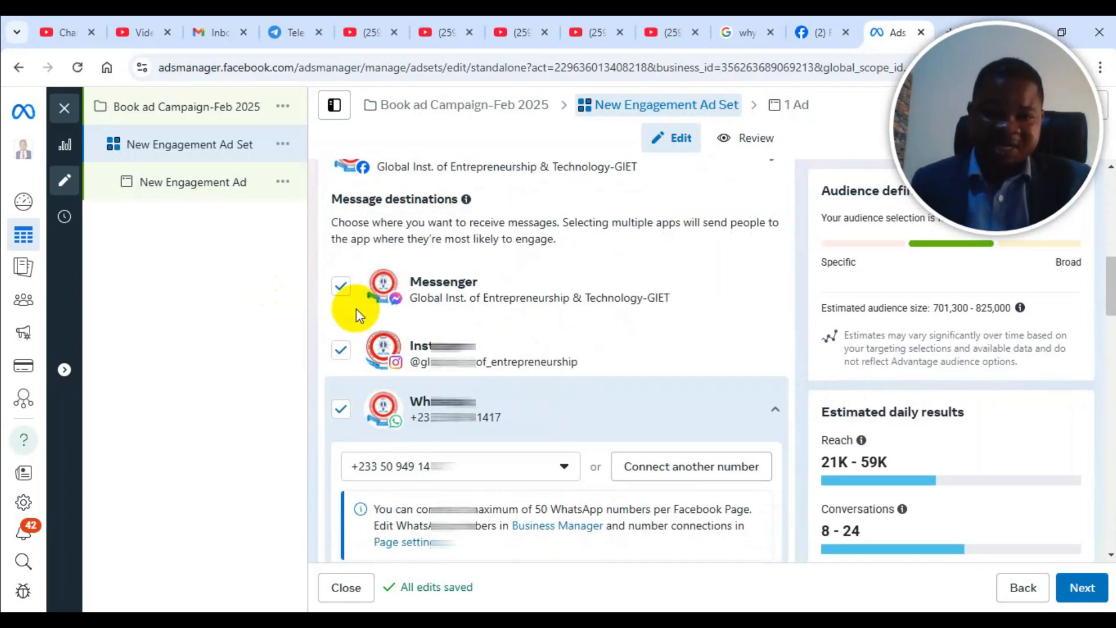
click(342, 287)
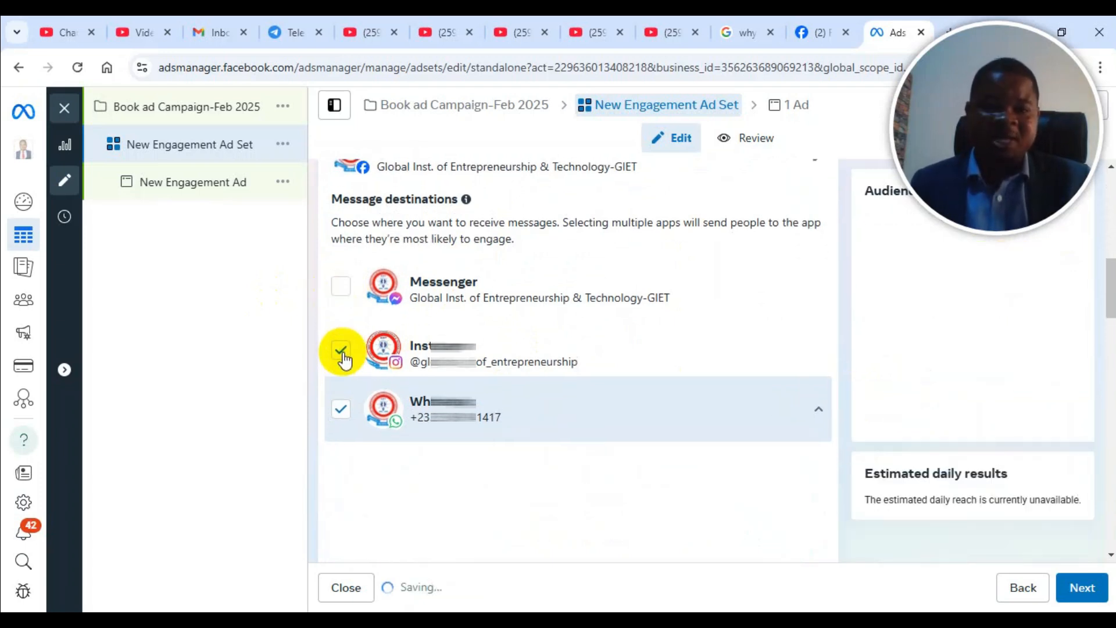
click(342, 350)
scroll(425, 308, down, 2)
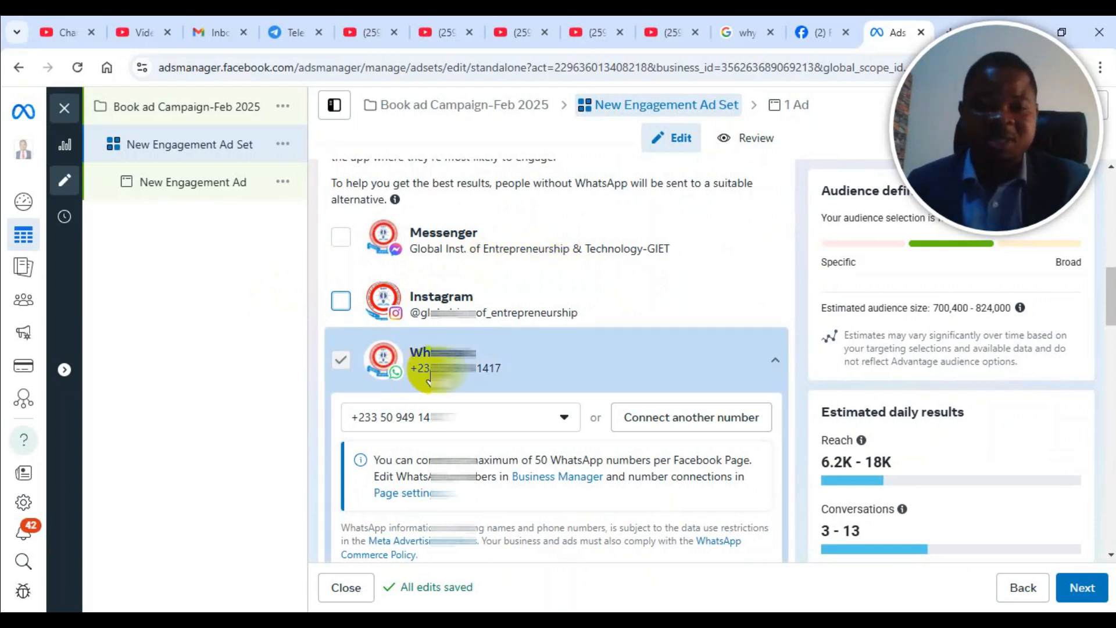
Step: Examine the ad set's performance goal, bid control and daily budget settings
scroll(429, 379, down, 5)
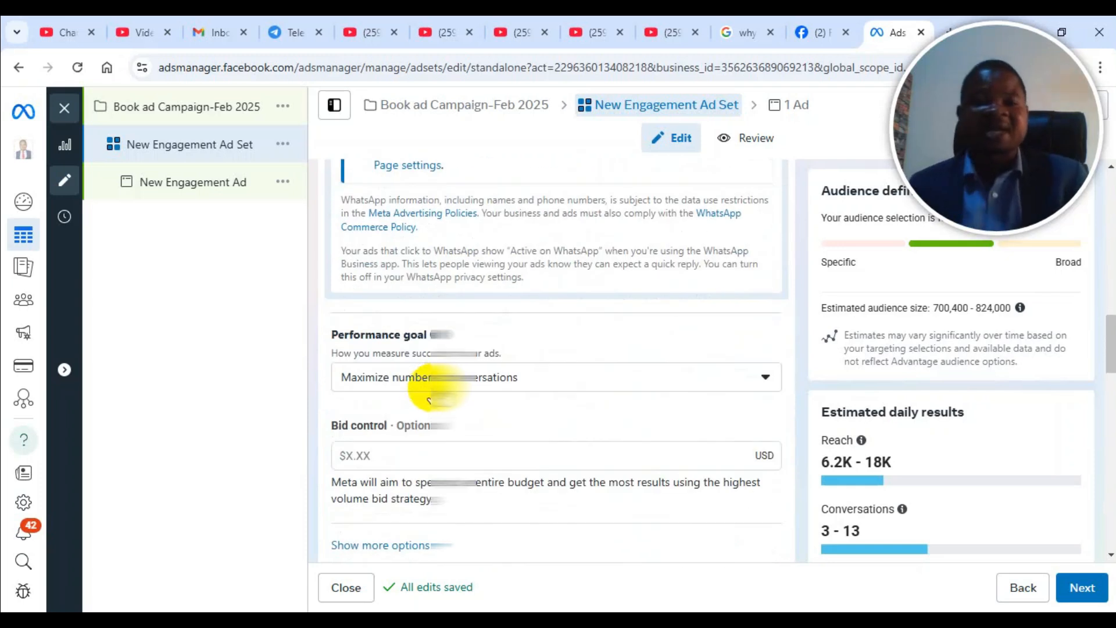
scroll(428, 396, down, 2)
scroll(465, 279, down, 3)
scroll(444, 266, up, 3)
scroll(419, 315, down, 3)
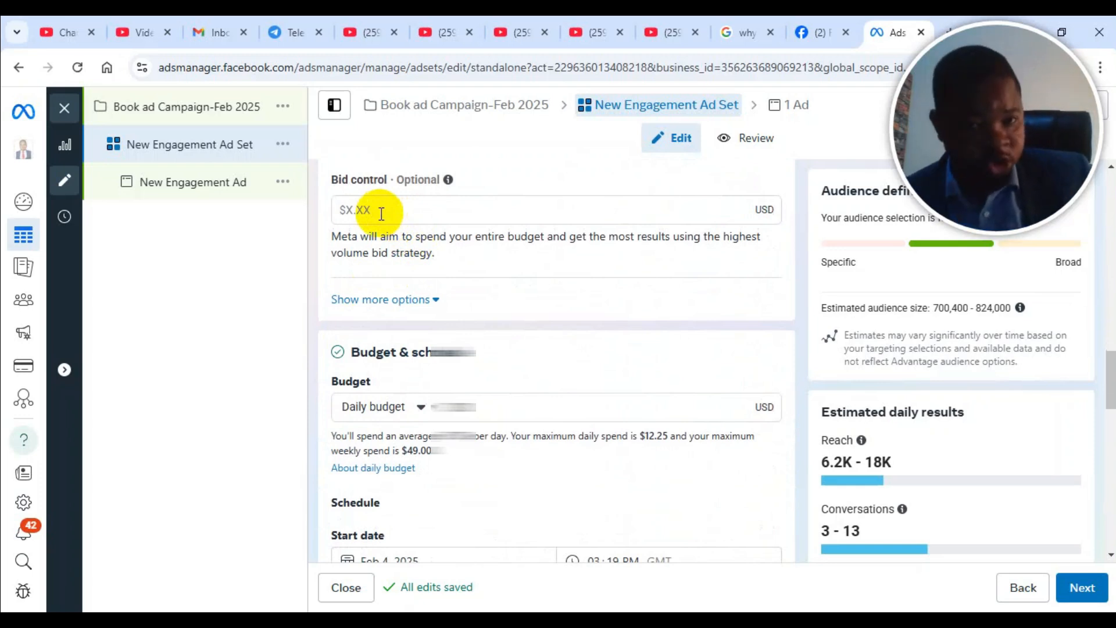
scroll(382, 214, up, 3)
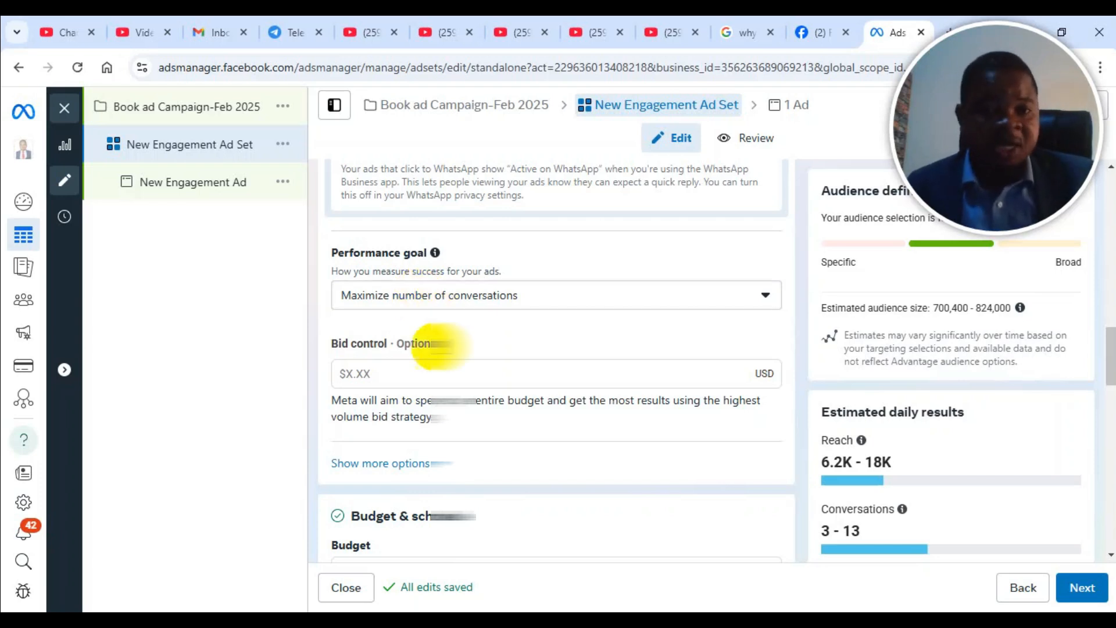
click(381, 368)
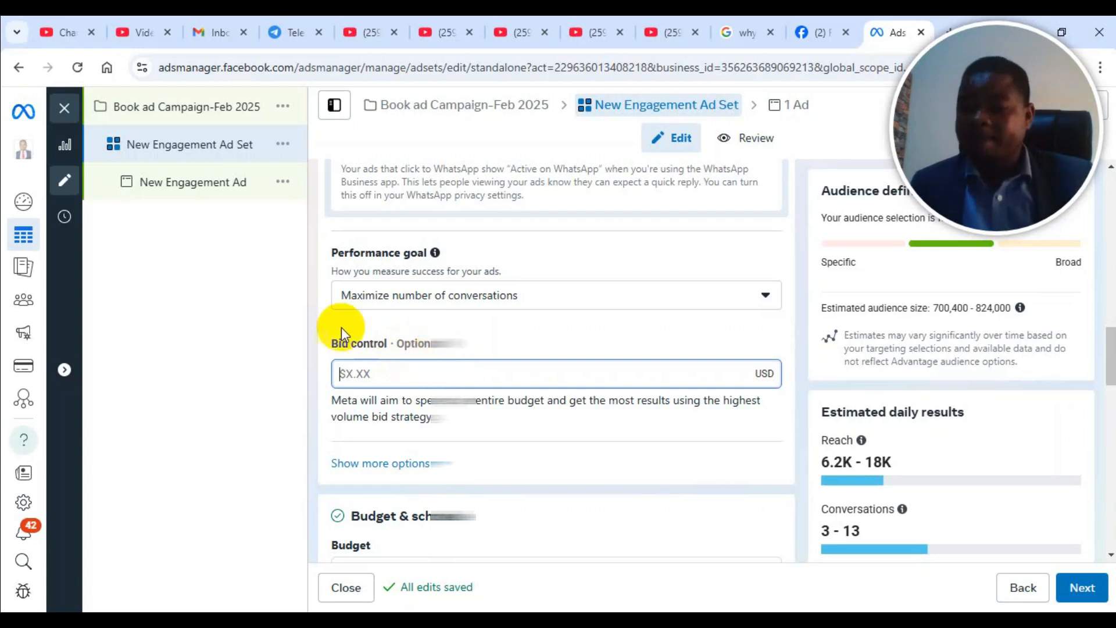
scroll(433, 368, down, 2)
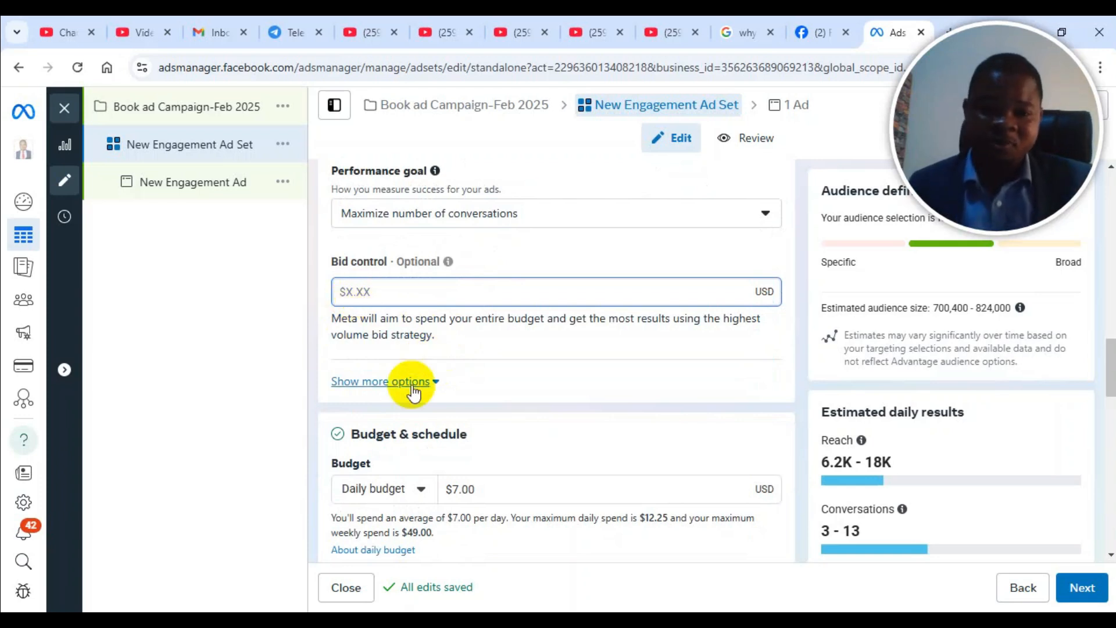
scroll(425, 409, down, 1)
scroll(349, 378, up, 2)
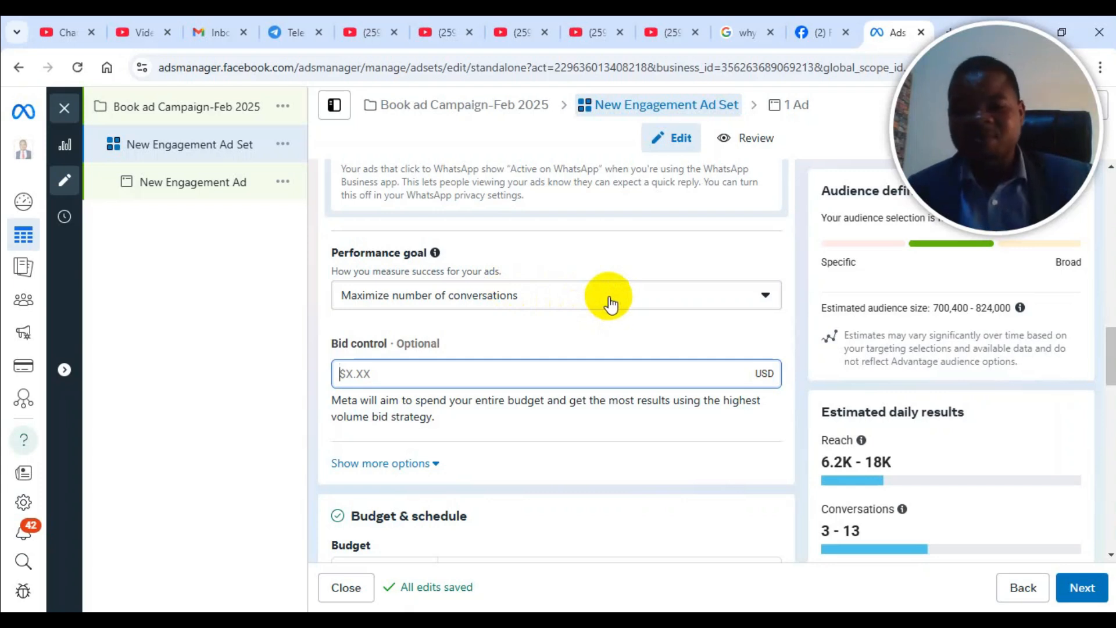
Step: Set the ad set's daily budget to $5.00
scroll(533, 315, down, 5)
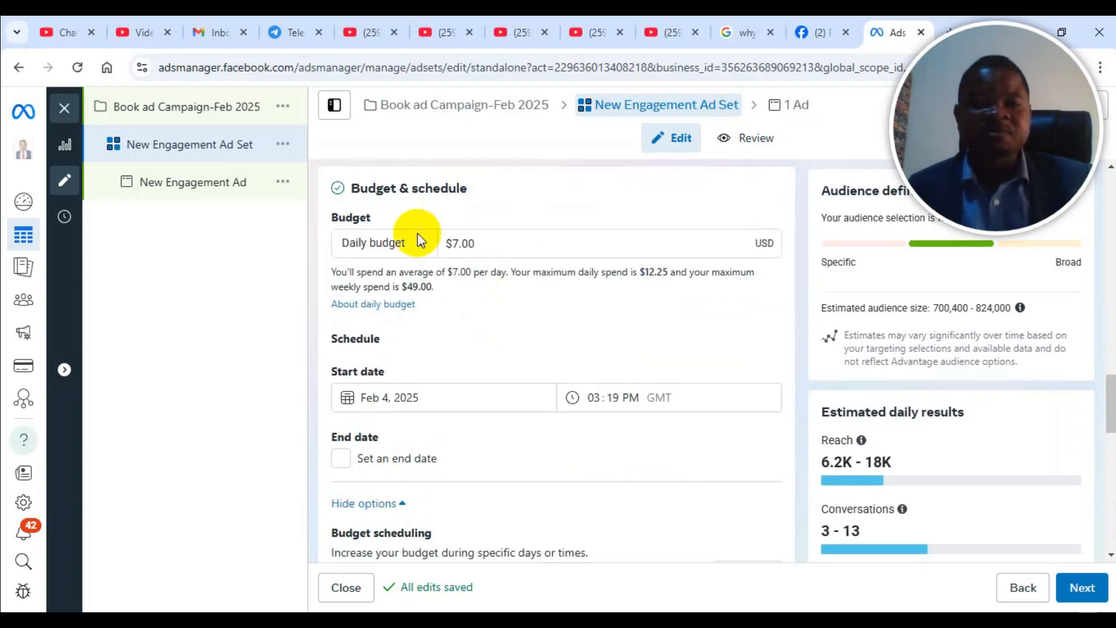
click(458, 243)
key(BackSpace)
text(5)
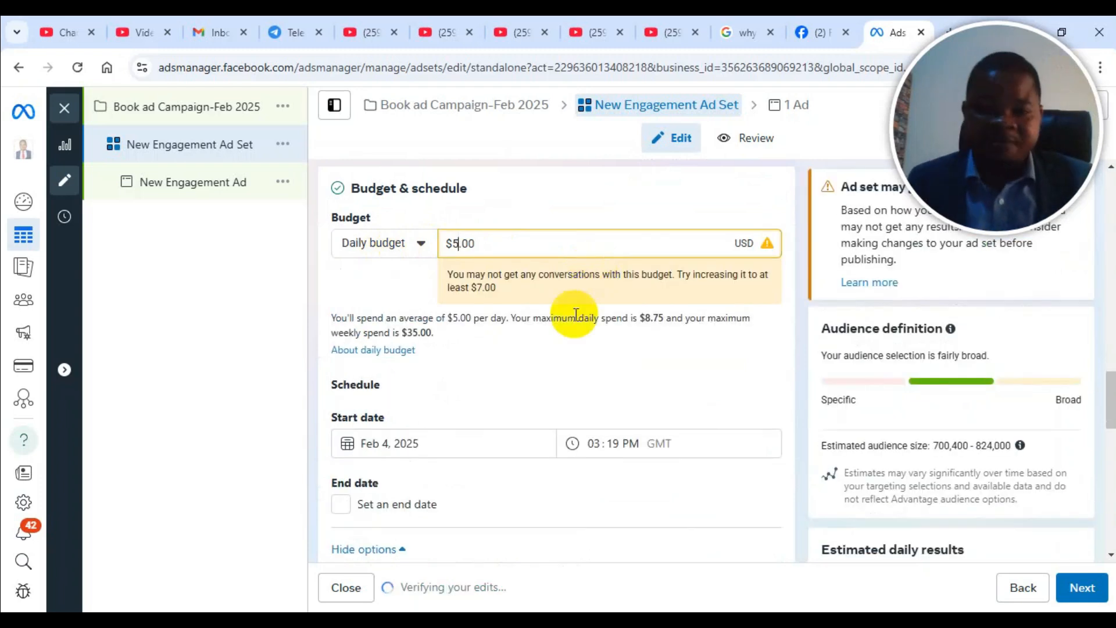
Step: Enable an end date for the ad set's schedule and set it to February 28, 2025
scroll(511, 307, down, 3)
click(339, 342)
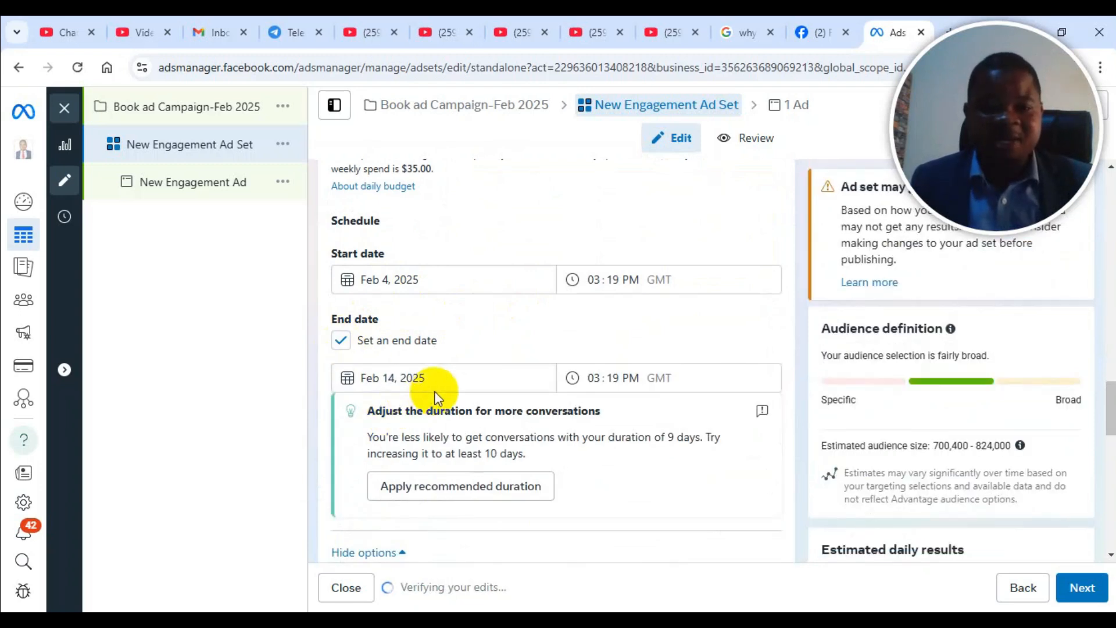
click(443, 375)
click(492, 564)
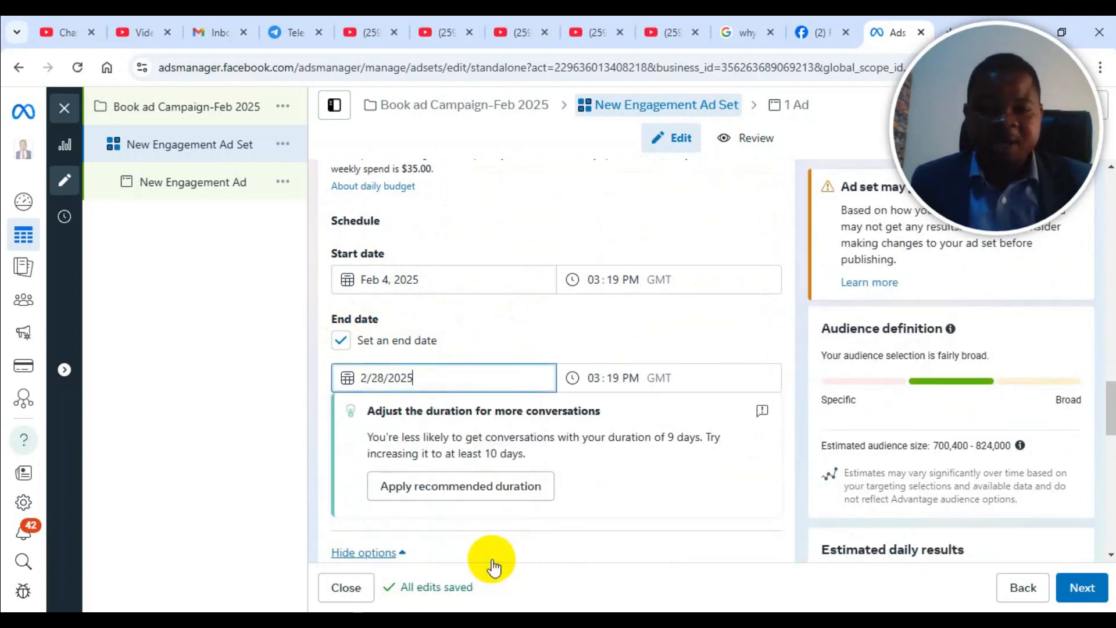
Step: Examine the ad set's audience controls, included location, Advantage+ audience and placements settings
scroll(559, 500, down, 6)
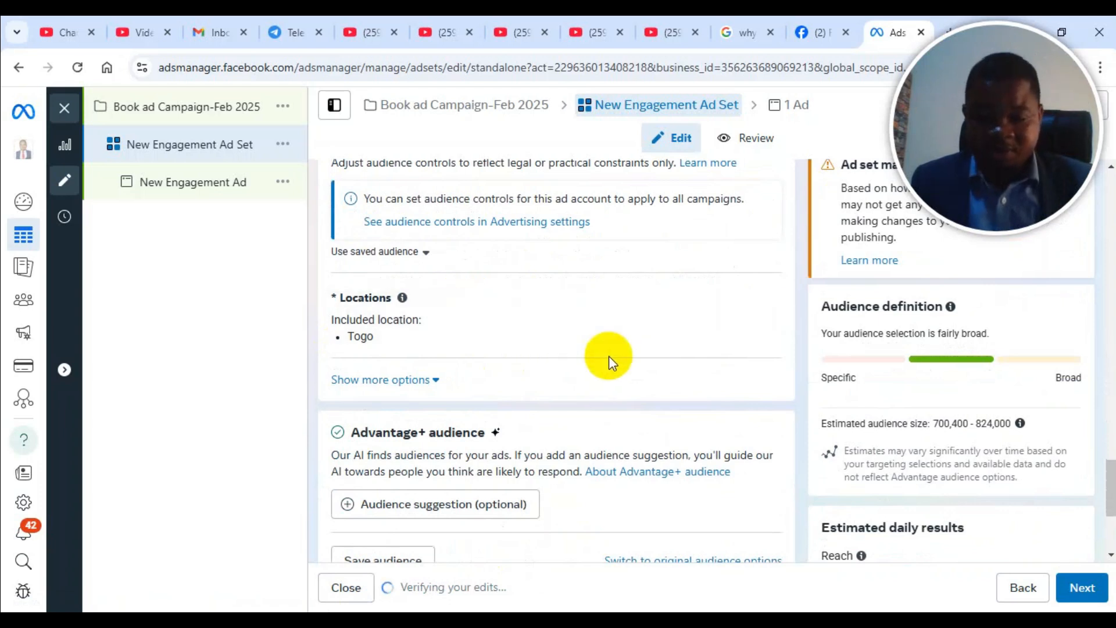
scroll(638, 486, down, 2)
scroll(414, 239, up, 3)
scroll(436, 255, down, 1)
scroll(464, 289, up, 3)
scroll(459, 340, down, 1)
scroll(473, 337, up, 3)
scroll(473, 341, down, 5)
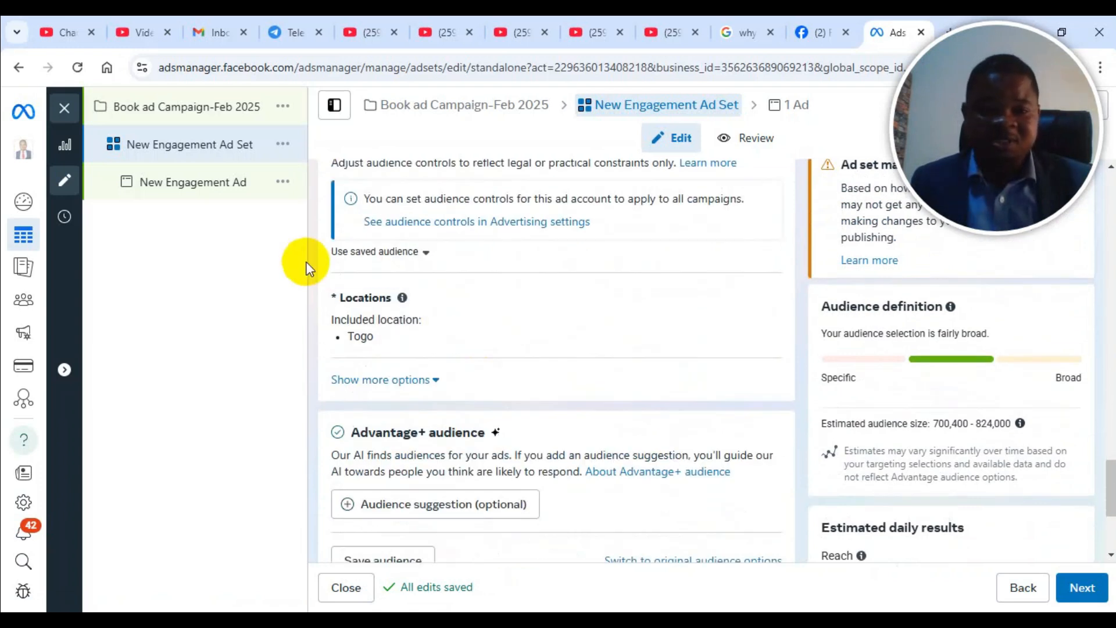
scroll(500, 349, down, 3)
scroll(453, 285, up, 3)
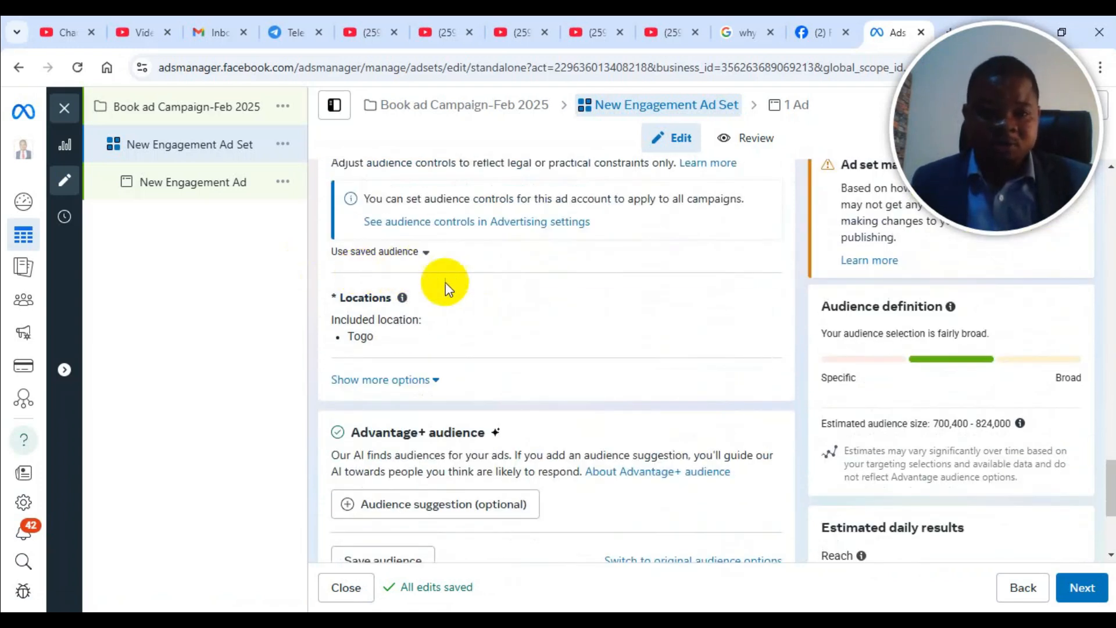
scroll(558, 314, up, 2)
scroll(587, 334, down, 5)
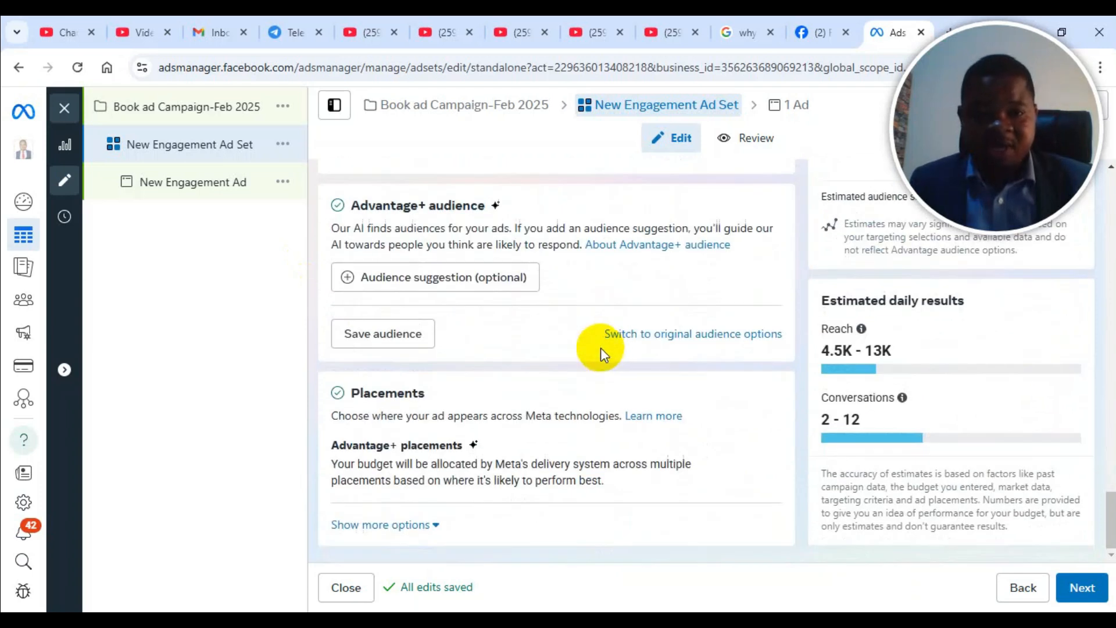
scroll(444, 326, up, 2)
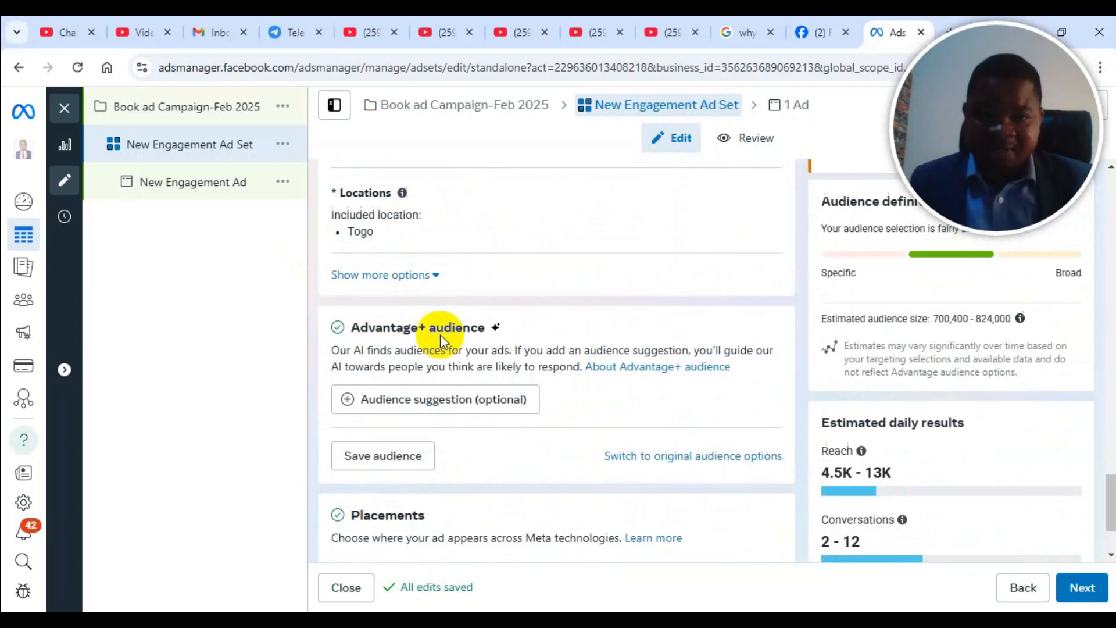
scroll(441, 333, up, 1)
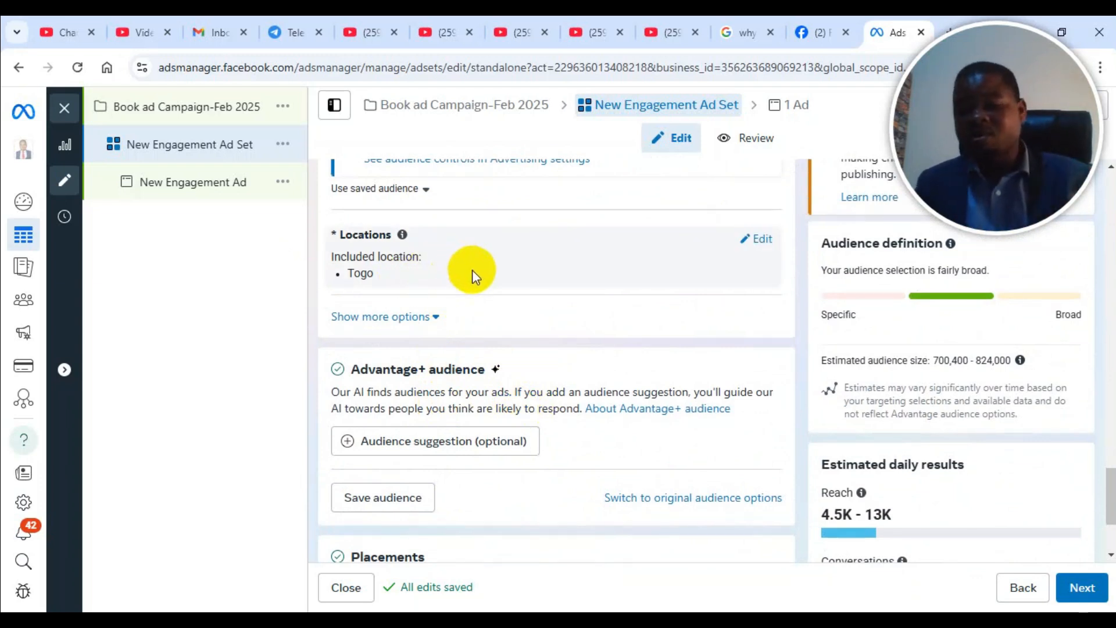
scroll(495, 359, up, 3)
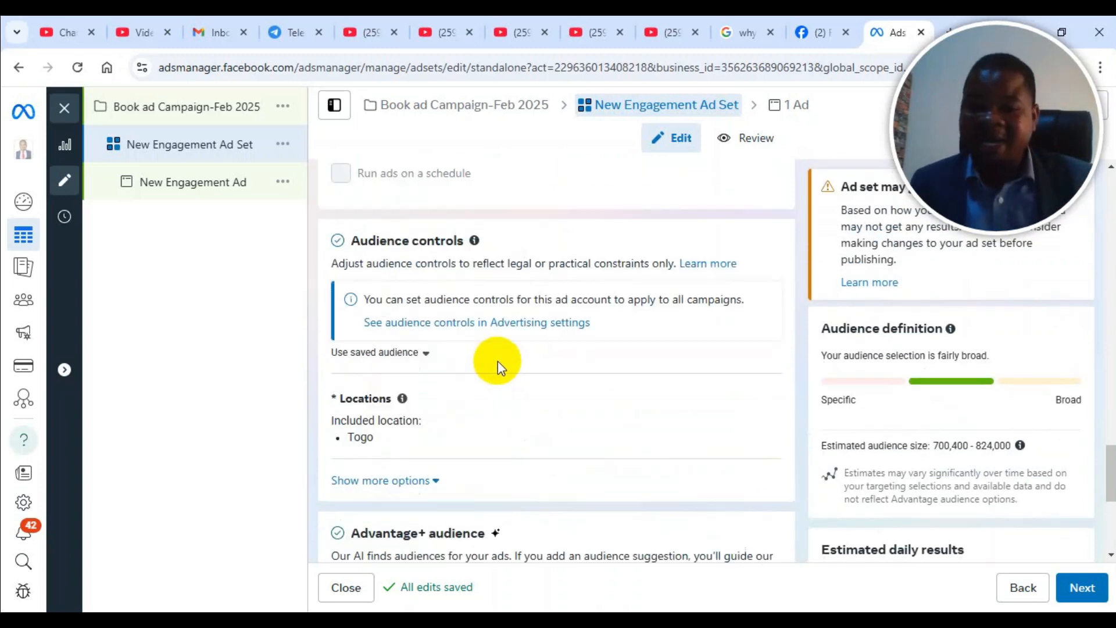
Step: Switch the ad set from Advantage+ audience to the original audience options
scroll(499, 359, down, 4)
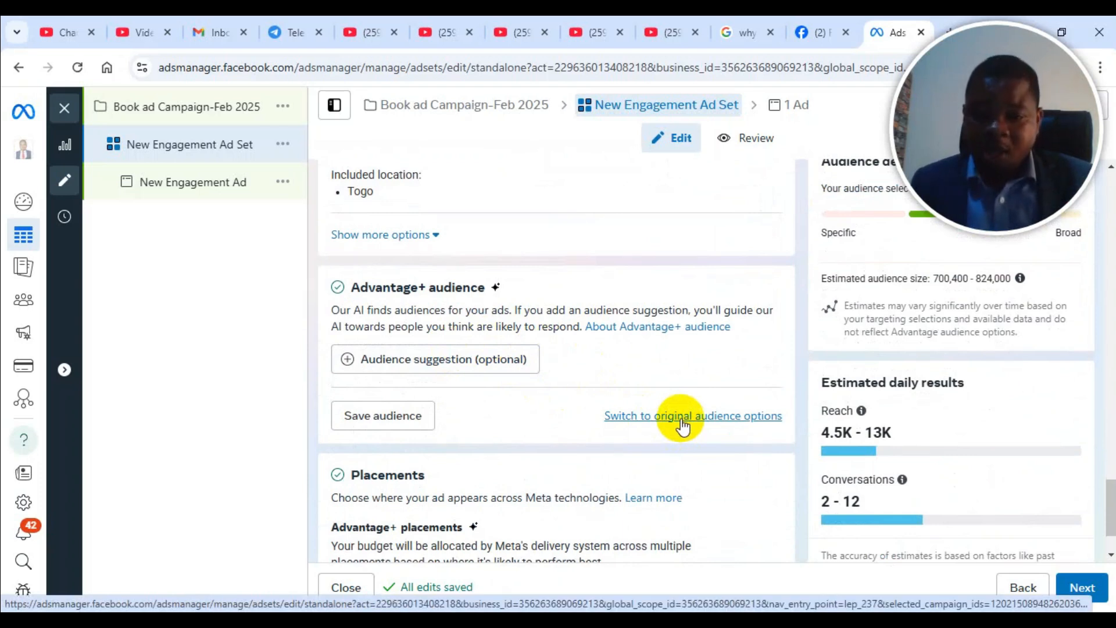
click(658, 416)
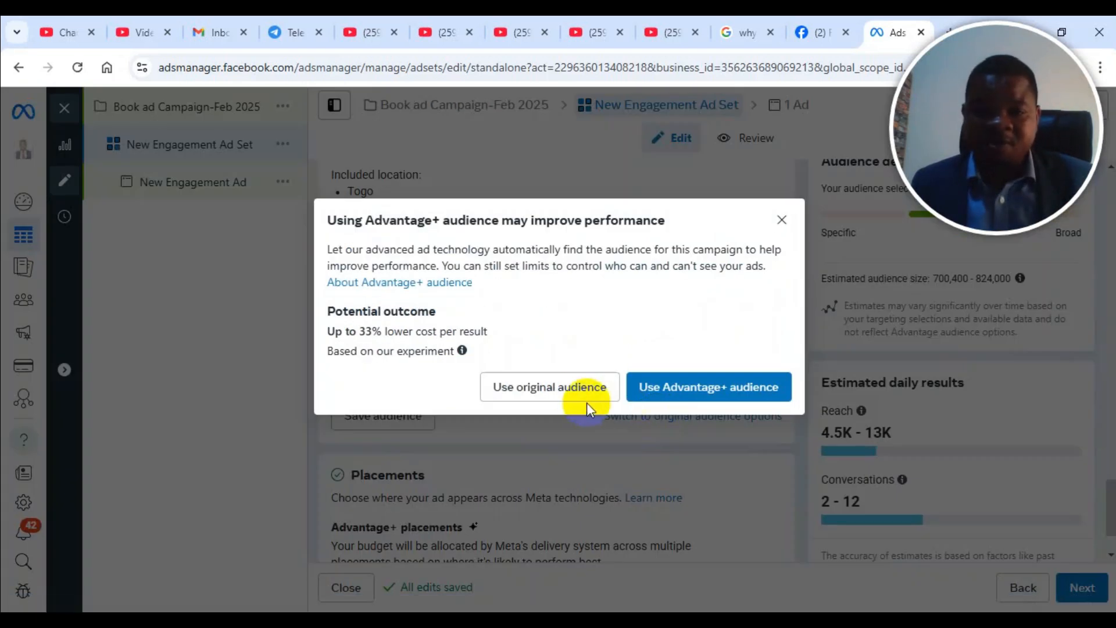
click(577, 390)
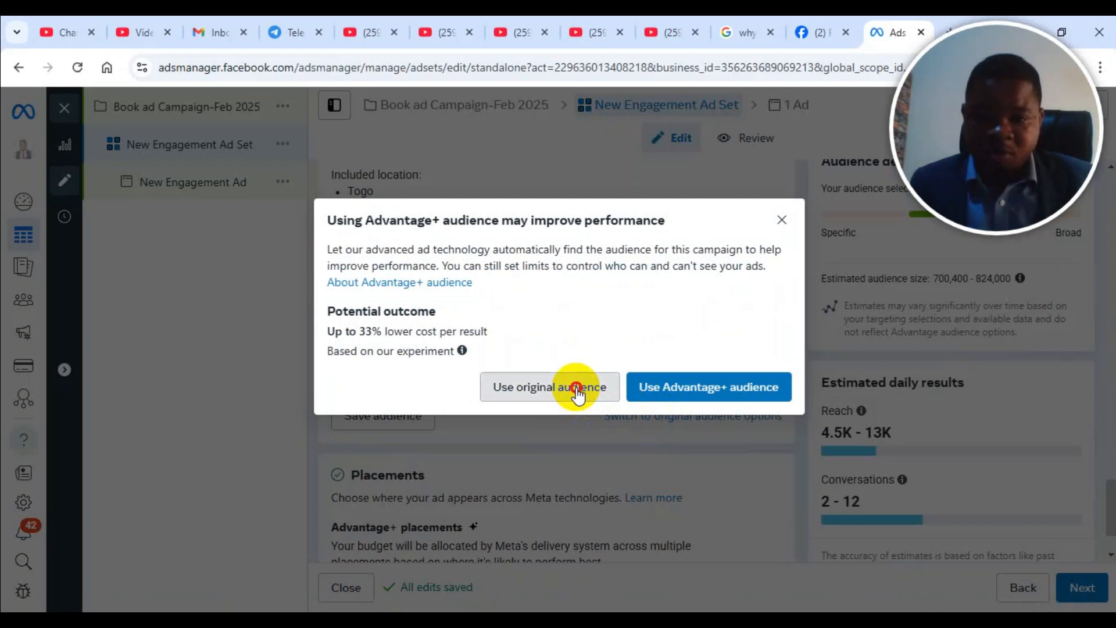
scroll(525, 364, down, 10)
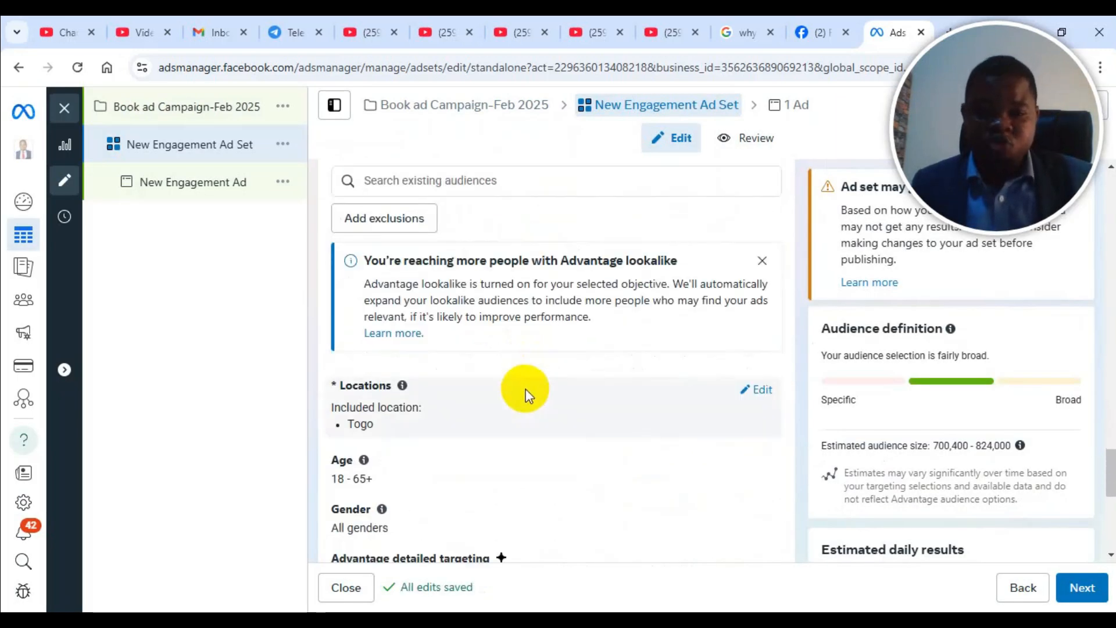
Step: Replace Togo in the audience's locations with the city of Accra, Greater Accra Region, Ghana
scroll(525, 378, down, 3)
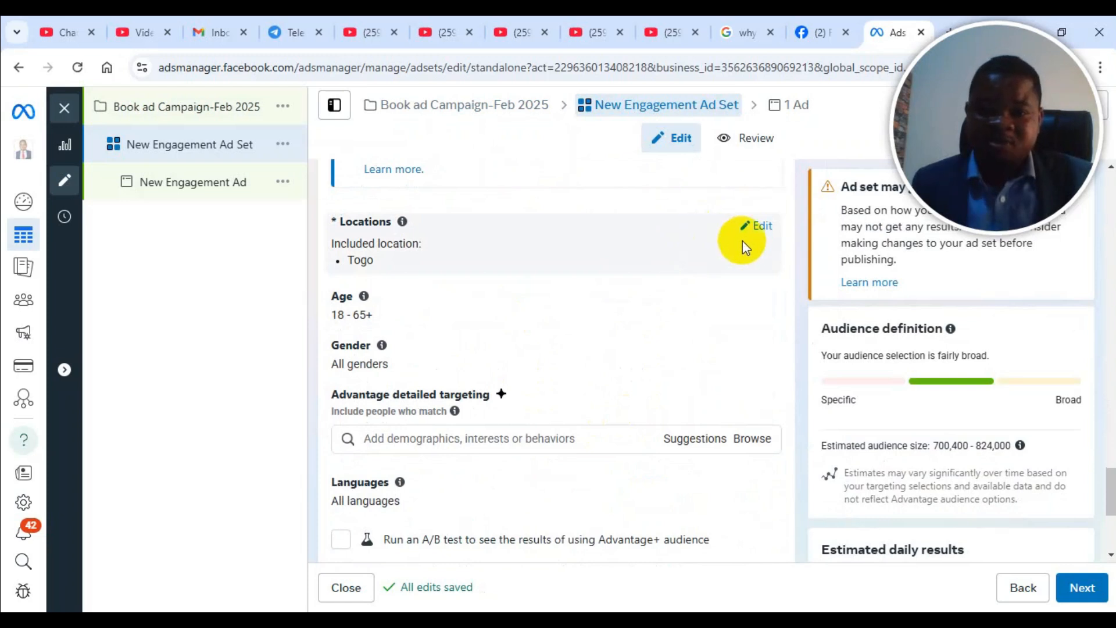
scroll(530, 314, up, 2)
click(733, 317)
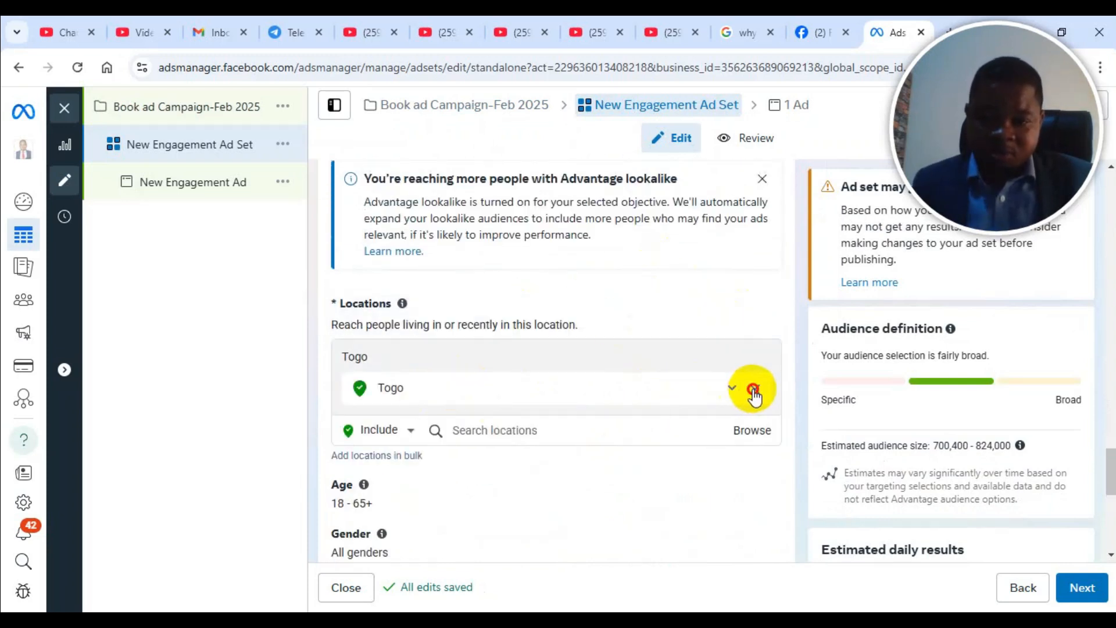
click(755, 389)
click(510, 385)
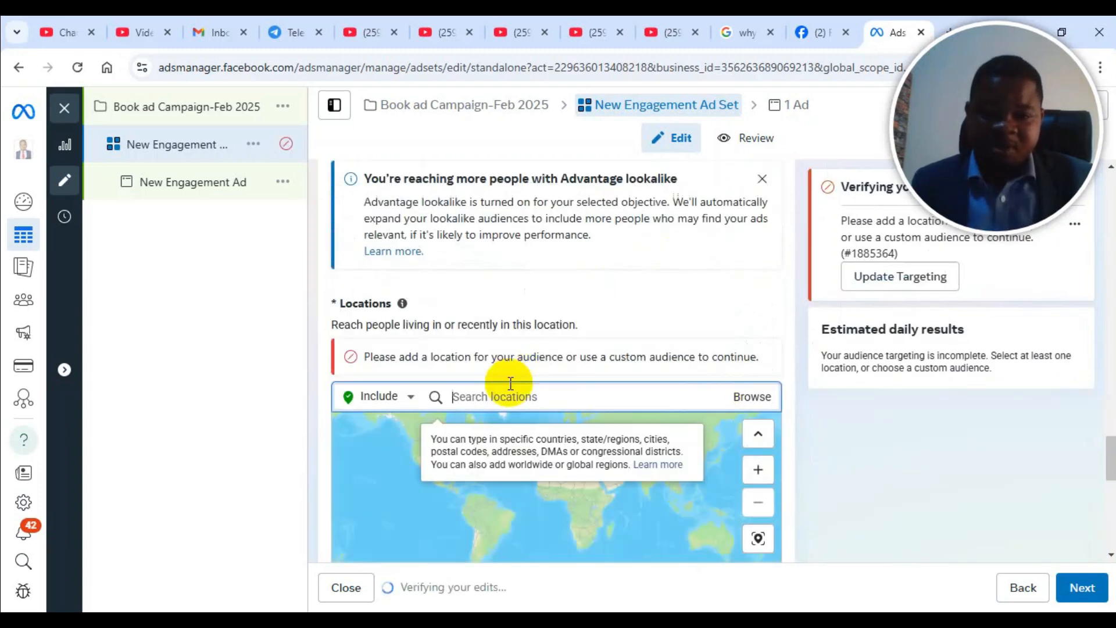
text(accra)
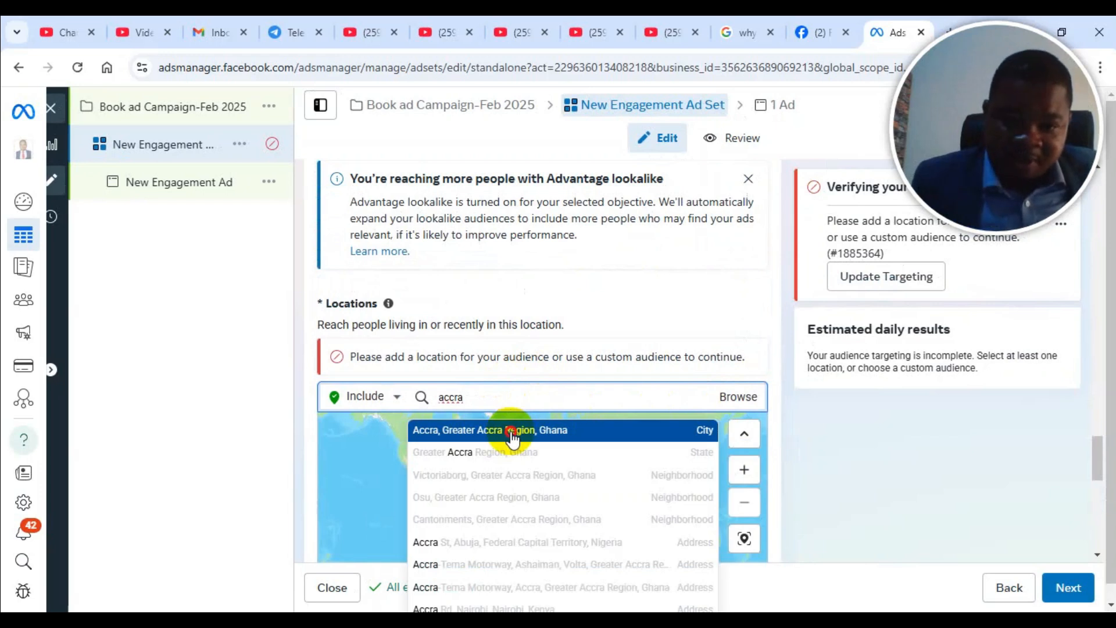
click(512, 433)
Step: Set the audience's minimum age to 25
scroll(516, 356, down, 5)
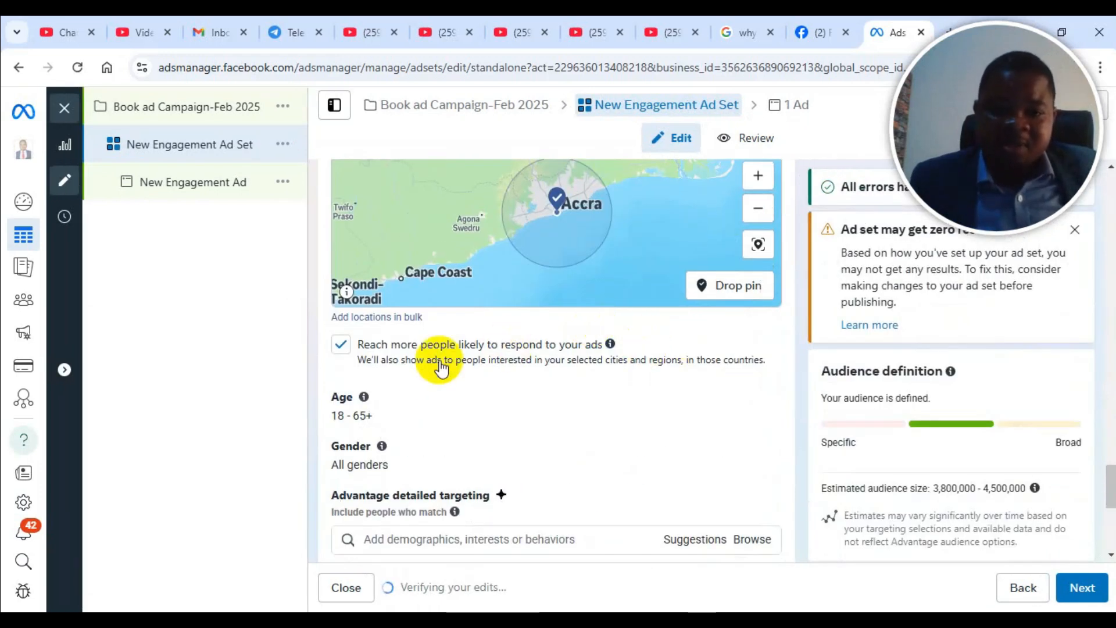
scroll(449, 378, down, 3)
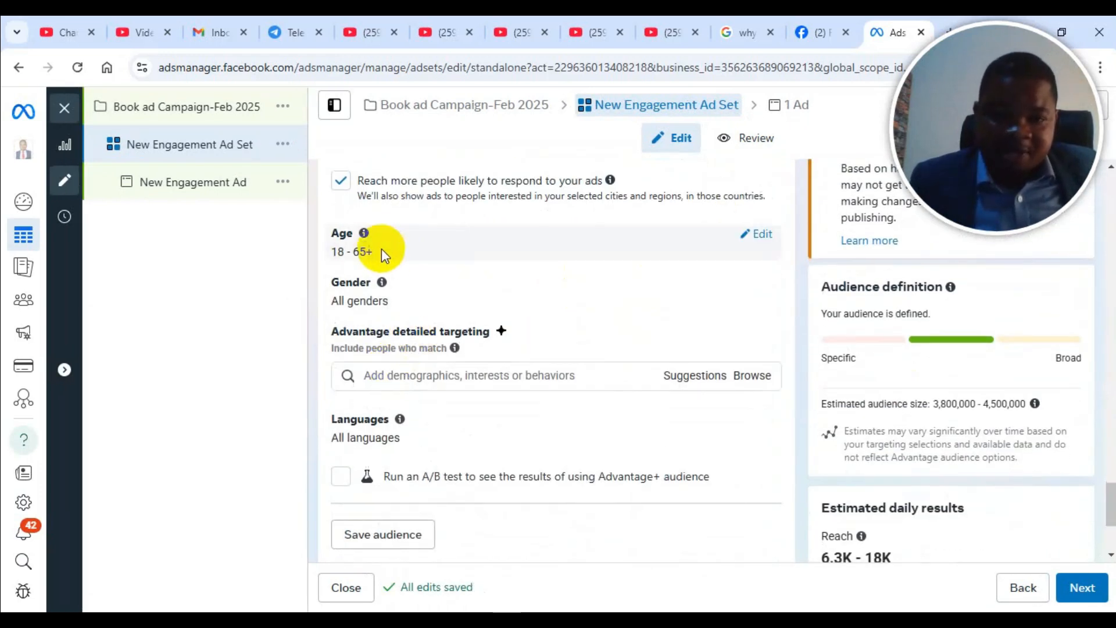
click(747, 233)
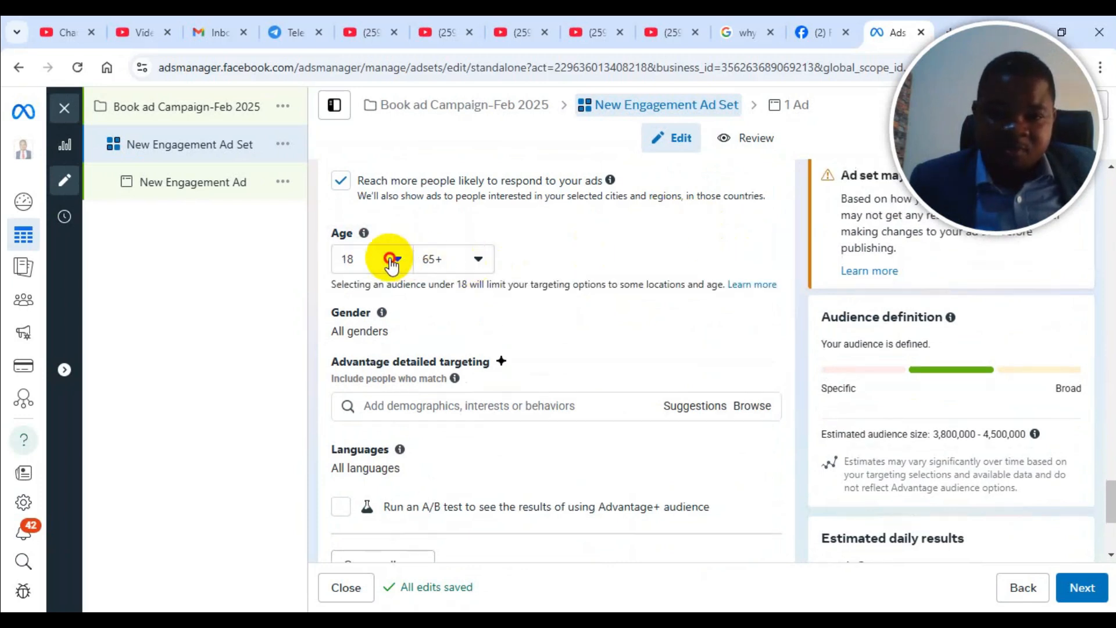
click(391, 260)
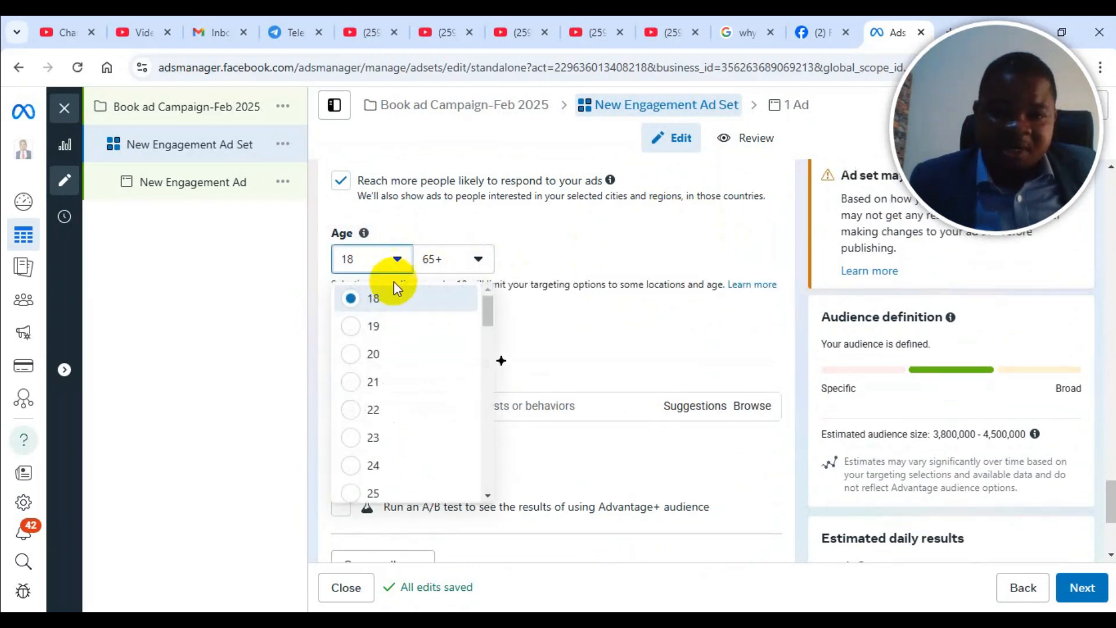
click(388, 495)
Step: Examine the audience's age, gender, detailed targeting and language settings and the ad placements
scroll(545, 325, down, 2)
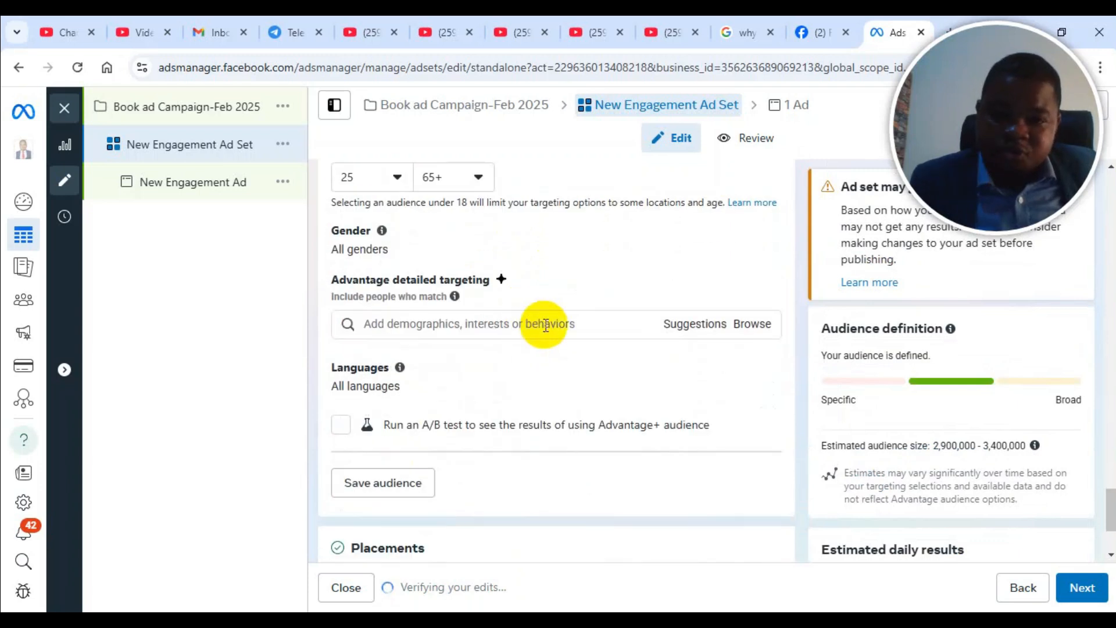
scroll(583, 319, up, 2)
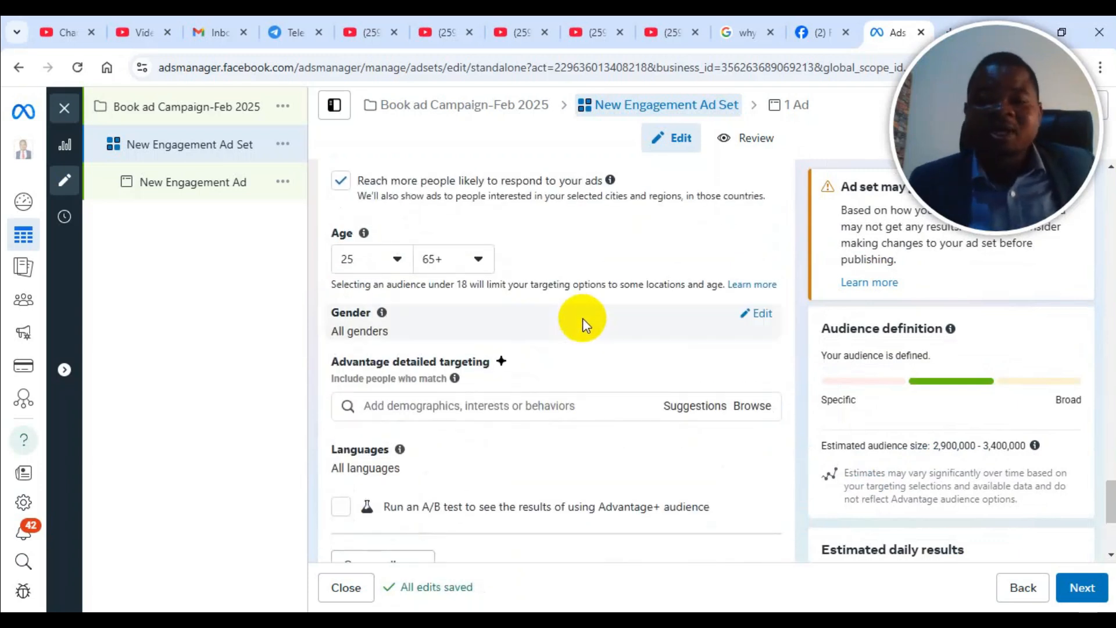
scroll(584, 331, down, 2)
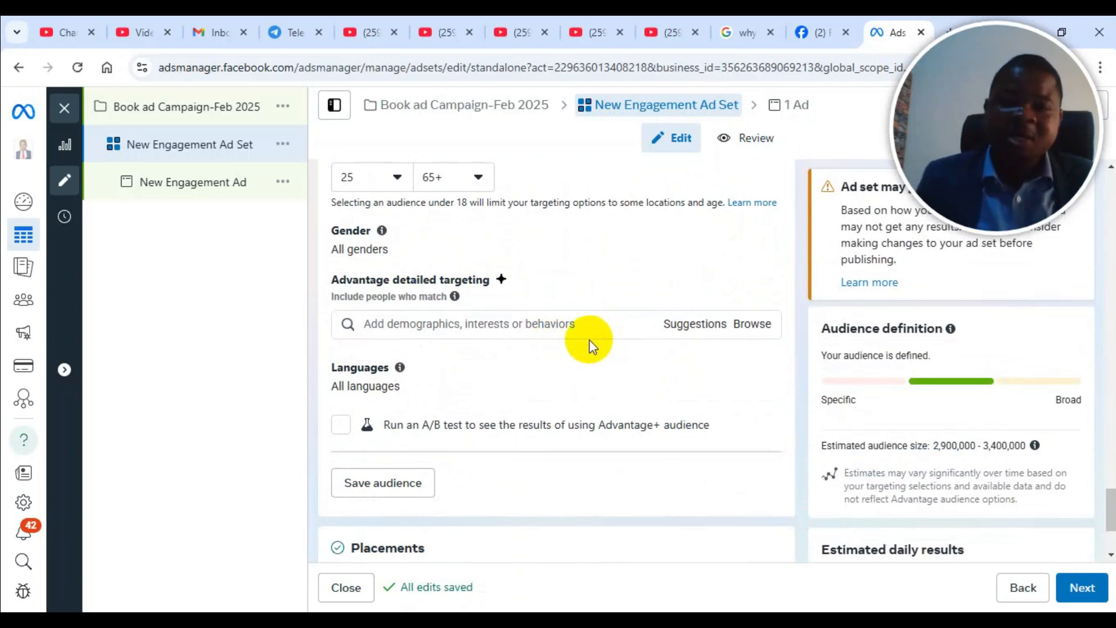
scroll(590, 344, up, 1)
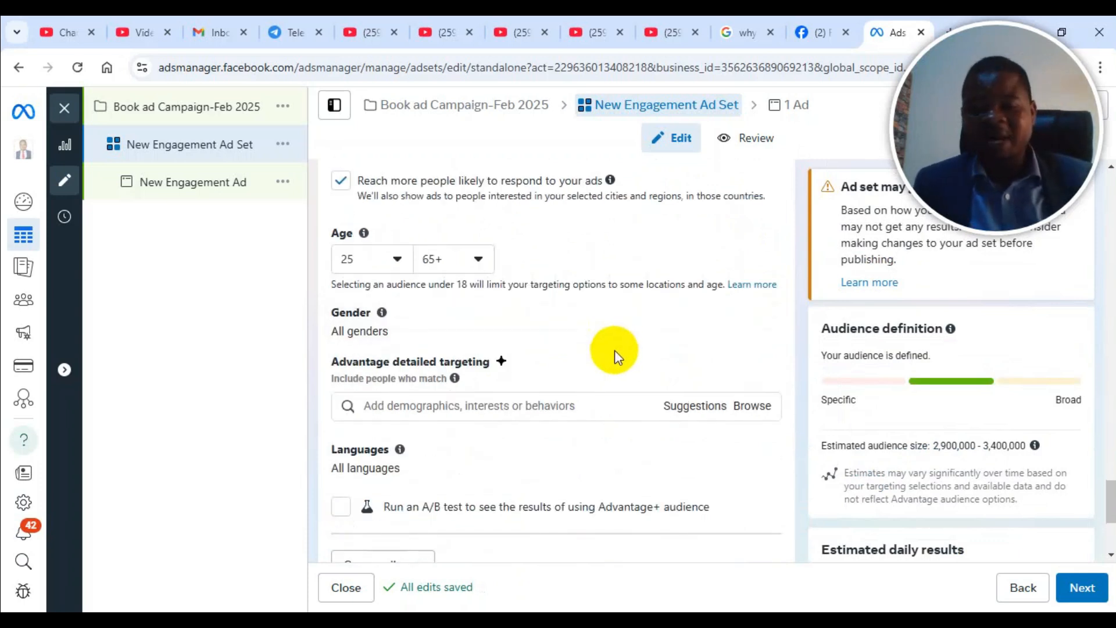
scroll(614, 352, down, 1)
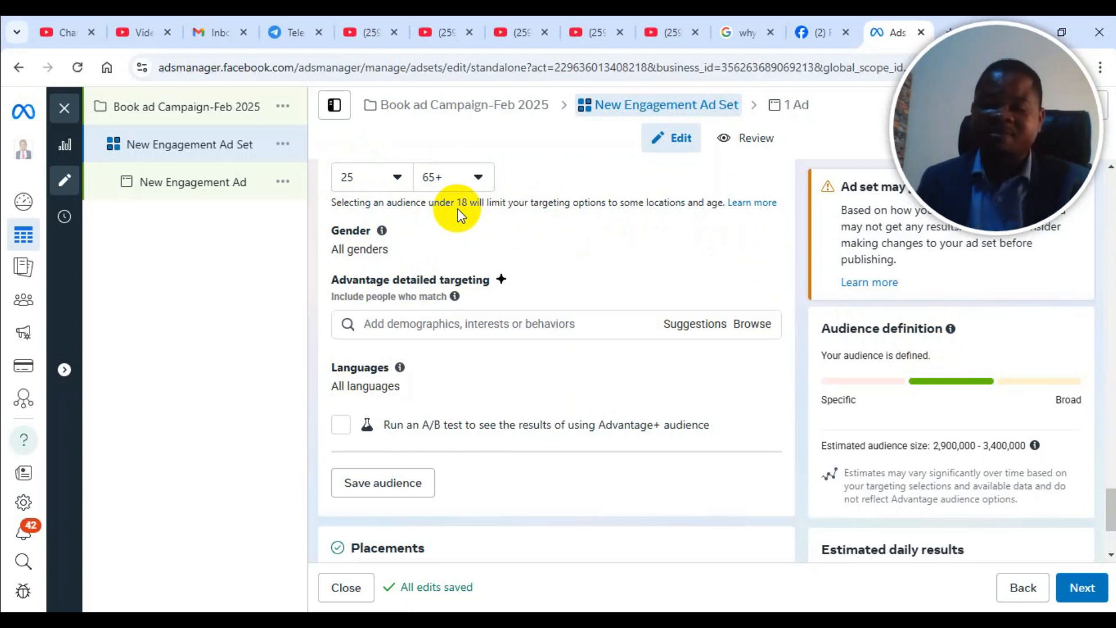
scroll(626, 311, down, 3)
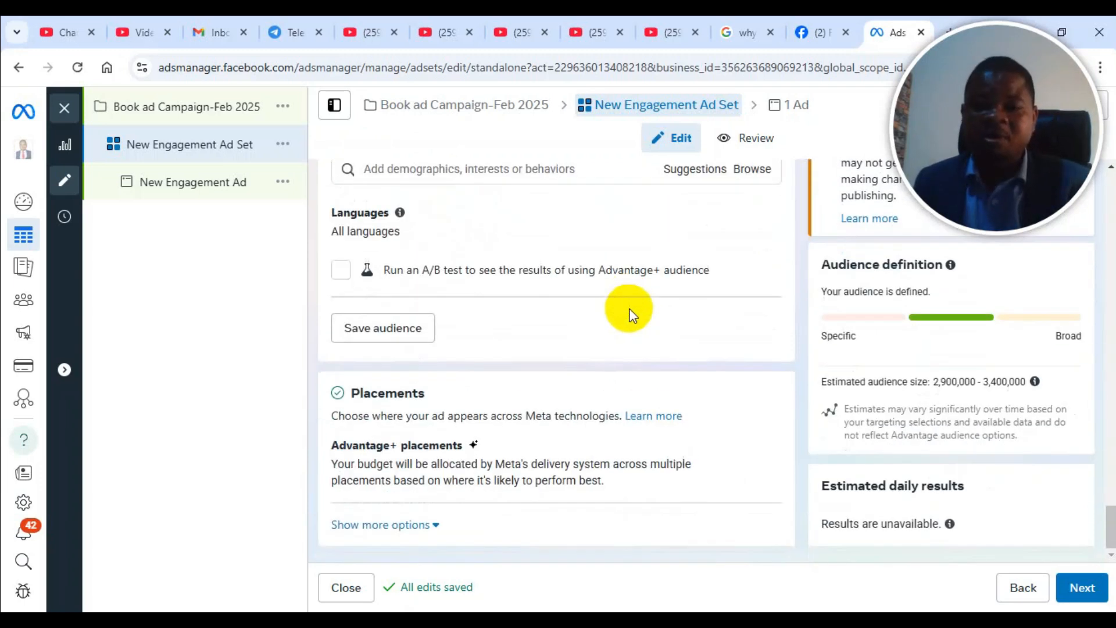
scroll(503, 276, up, 3)
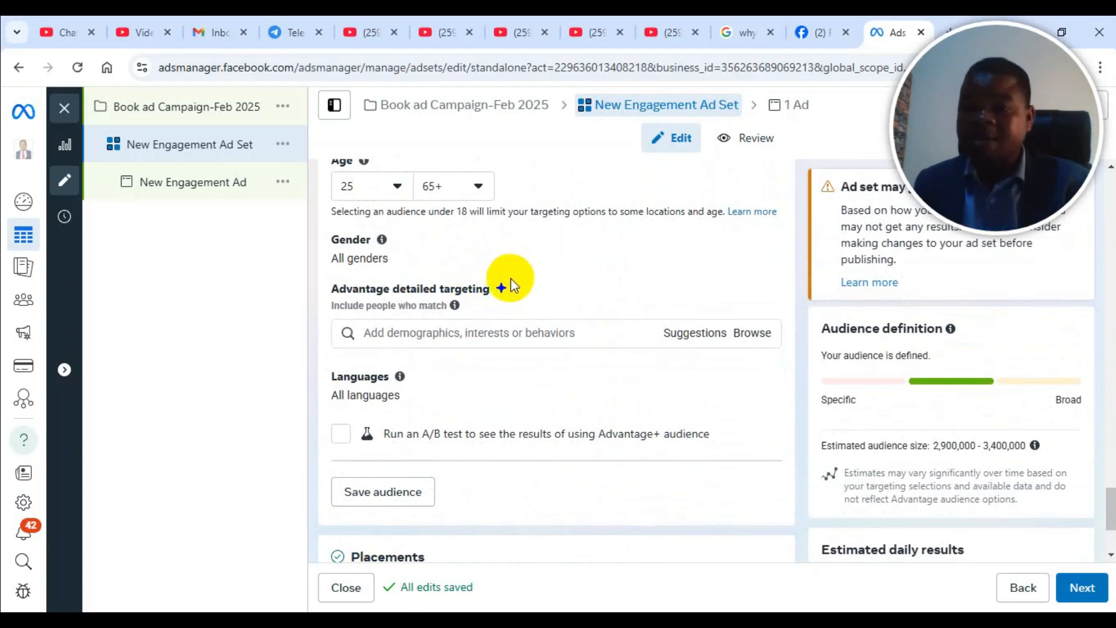
scroll(510, 282, down, 3)
Step: Search the detailed targeting for "shoes", copy the search term, and add the Shoes (footwear) interest to the audience
scroll(469, 326, up, 5)
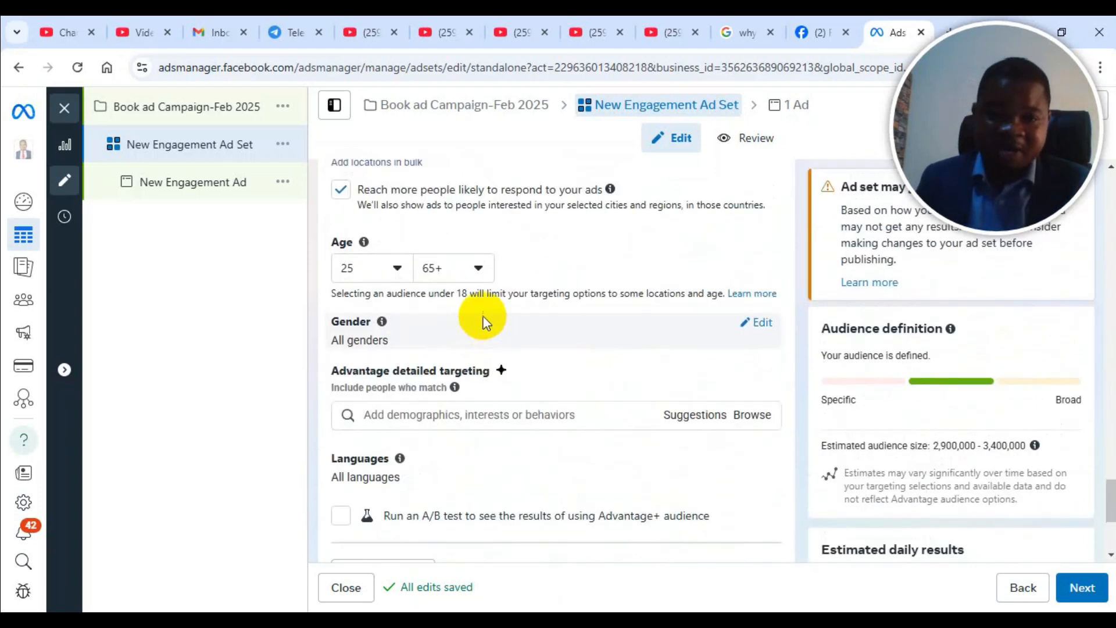
click(470, 415)
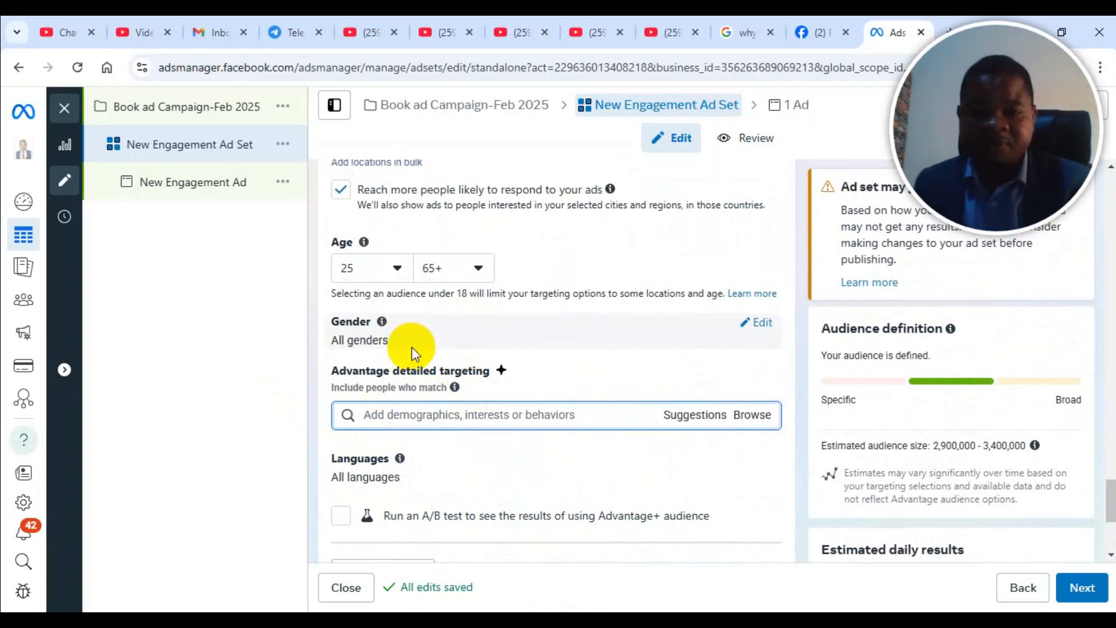
mouse_move(415, 394)
scroll(415, 394, down, 1)
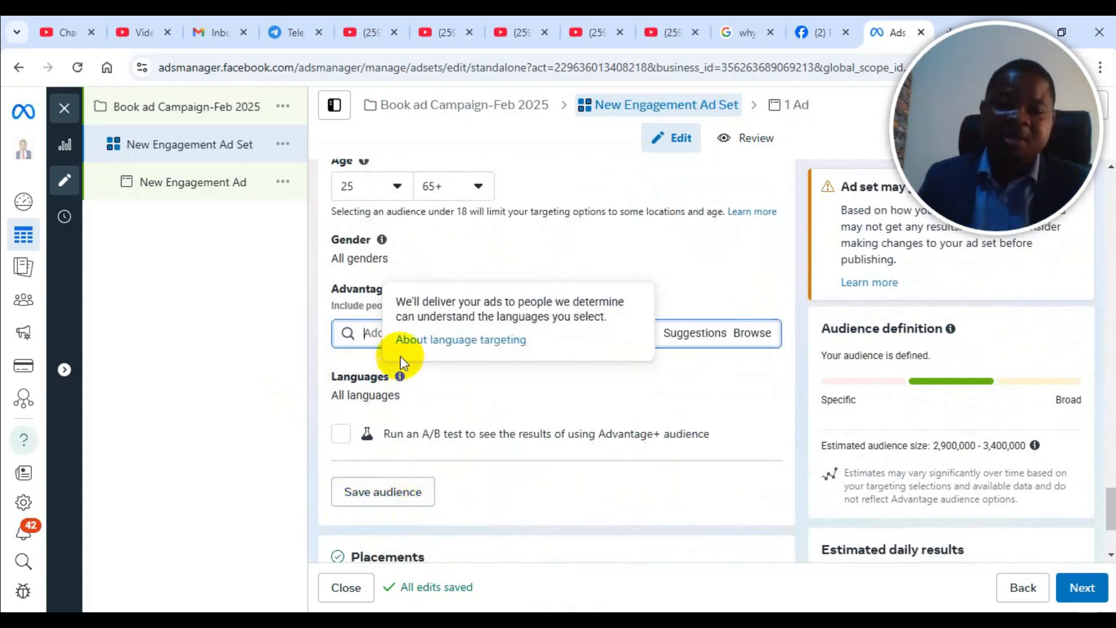
click(380, 333)
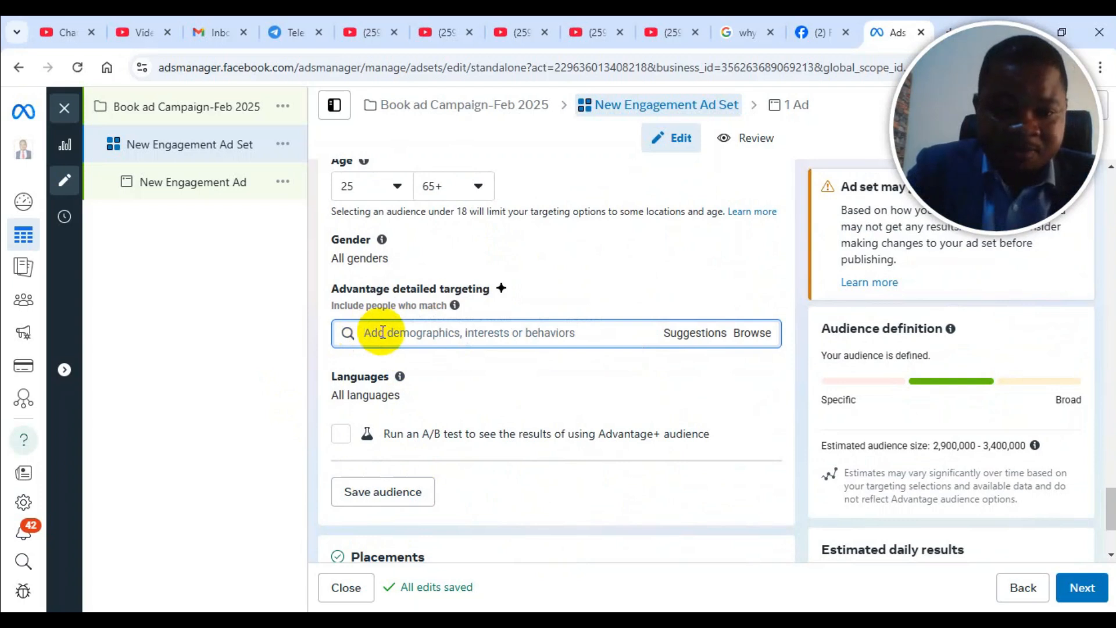
text(shoes)
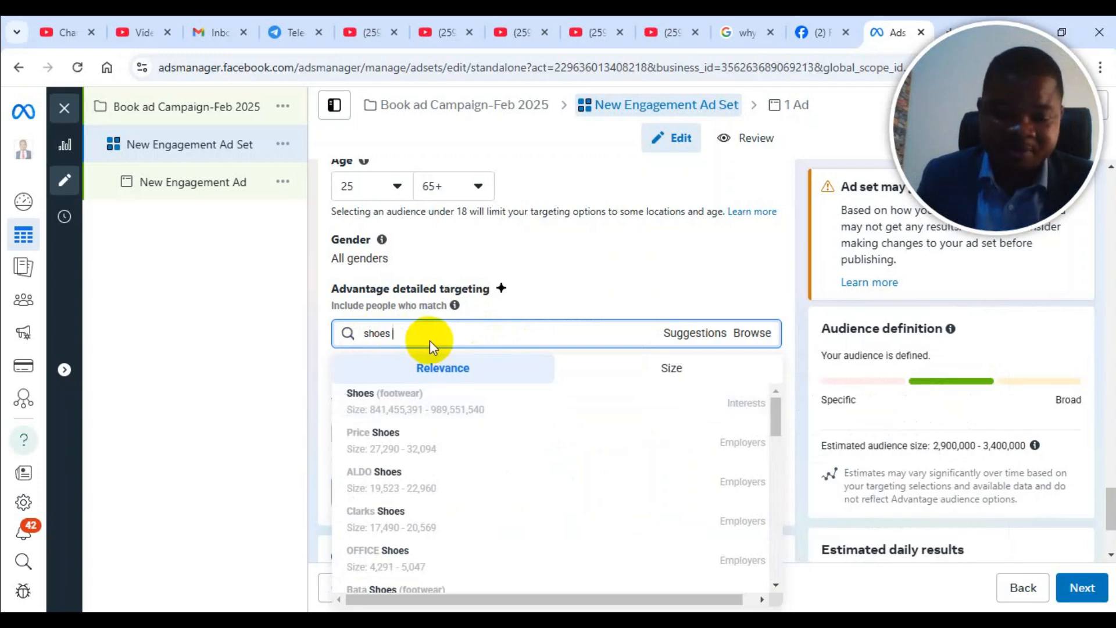
double_click(372, 333)
right_click(376, 332)
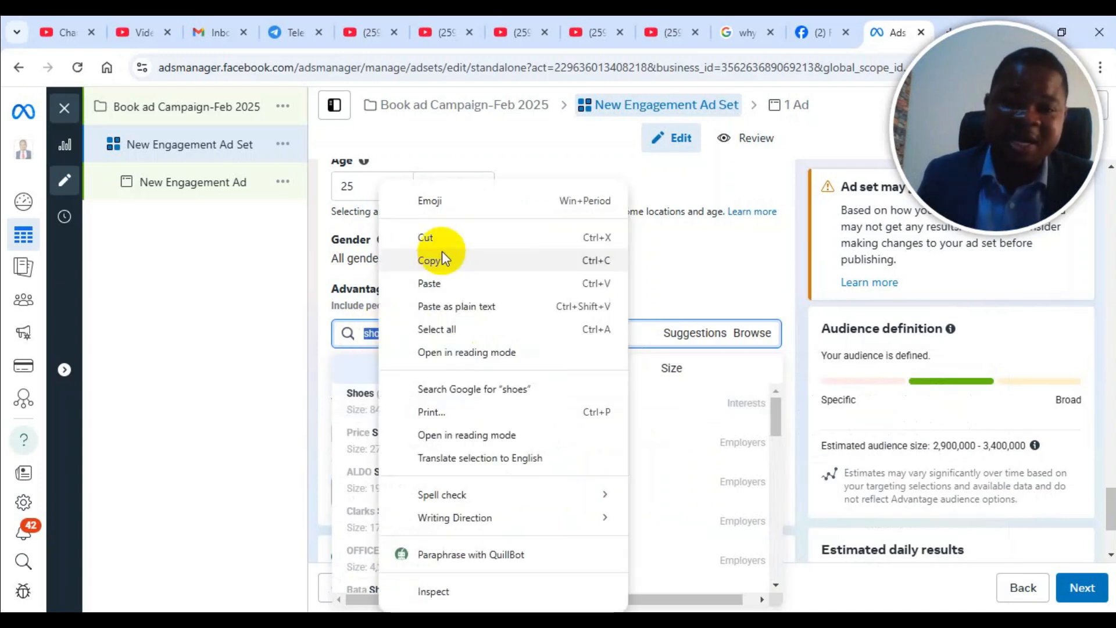
click(450, 256)
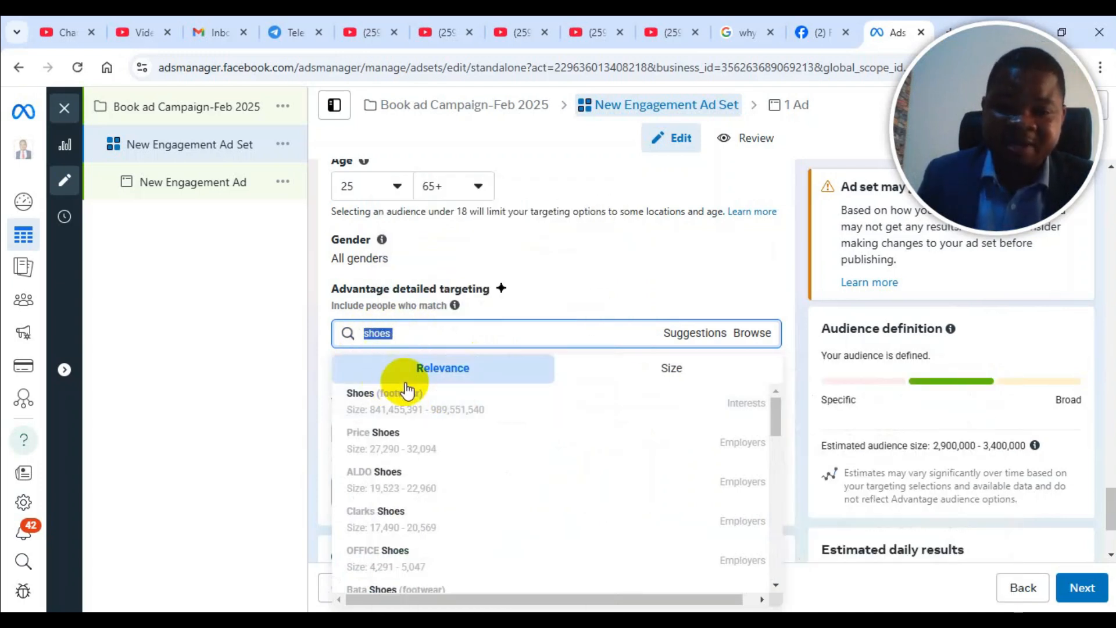
mouse_move(396, 396)
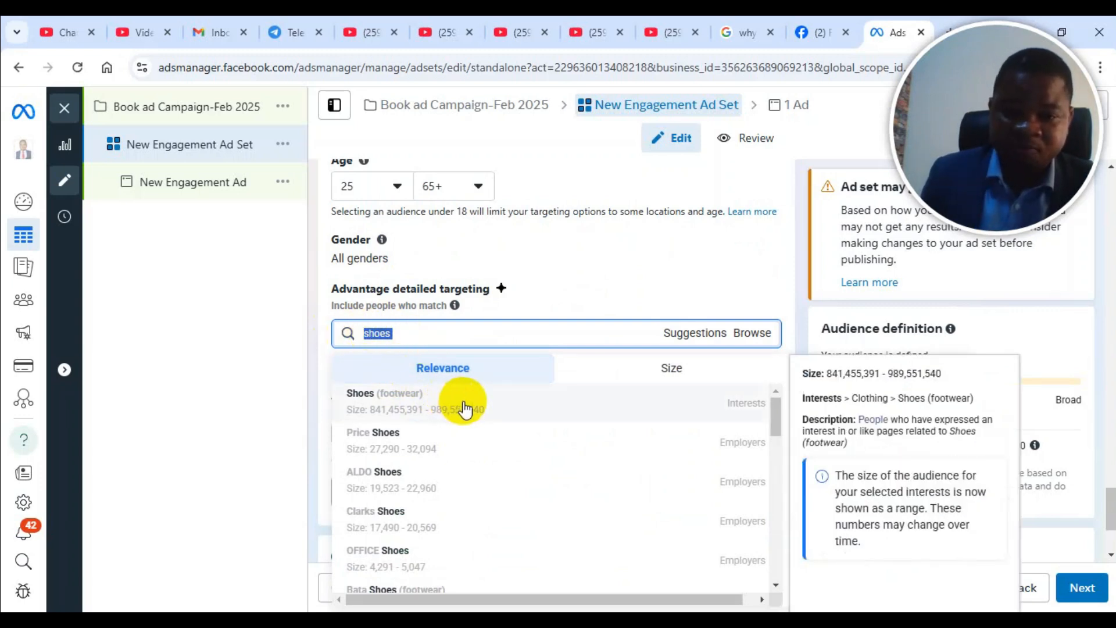
click(444, 396)
Step: Search the detailed targeting for "shoes" again and add the employer ALDO Shoes to the audience
scroll(399, 372, up, 3)
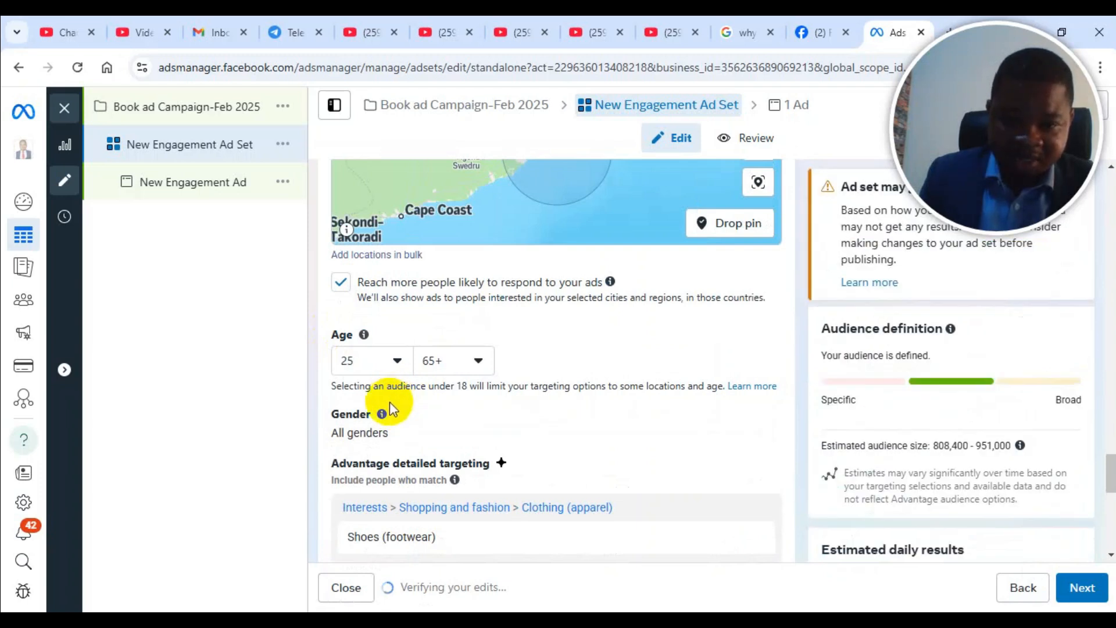
scroll(411, 466, down, 4)
right_click(397, 335)
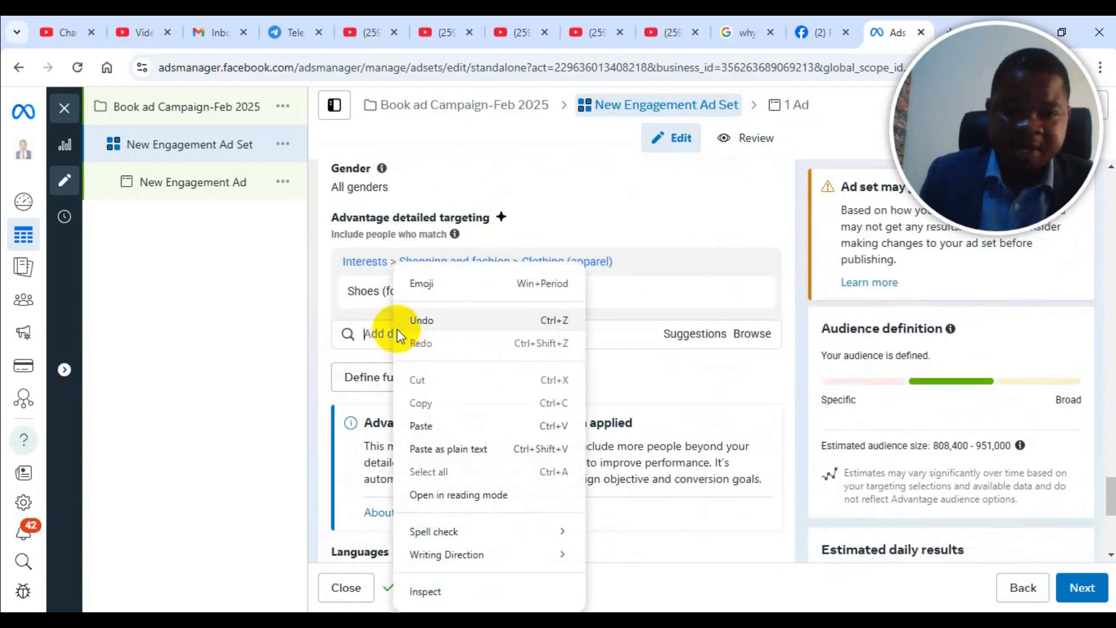
click(431, 424)
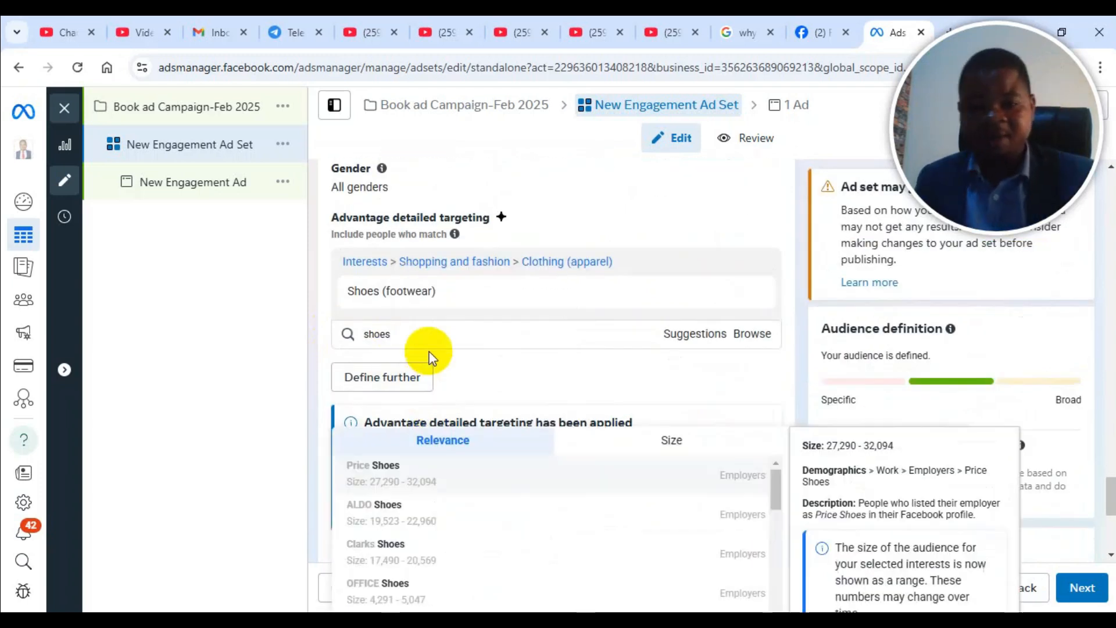
scroll(446, 541, down, 3)
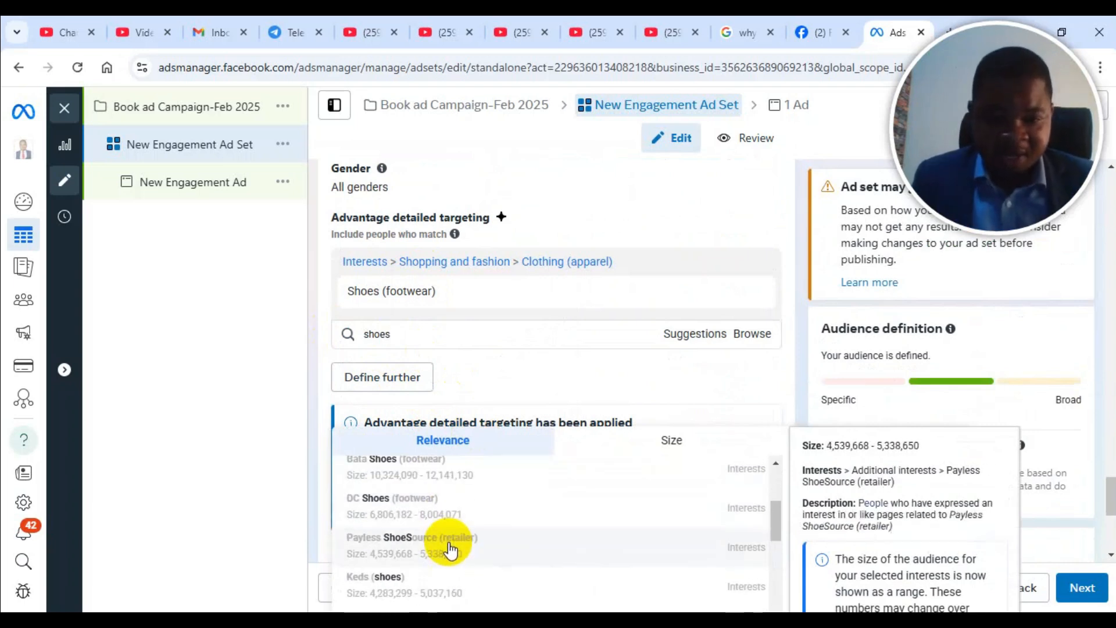
scroll(441, 500, up, 2)
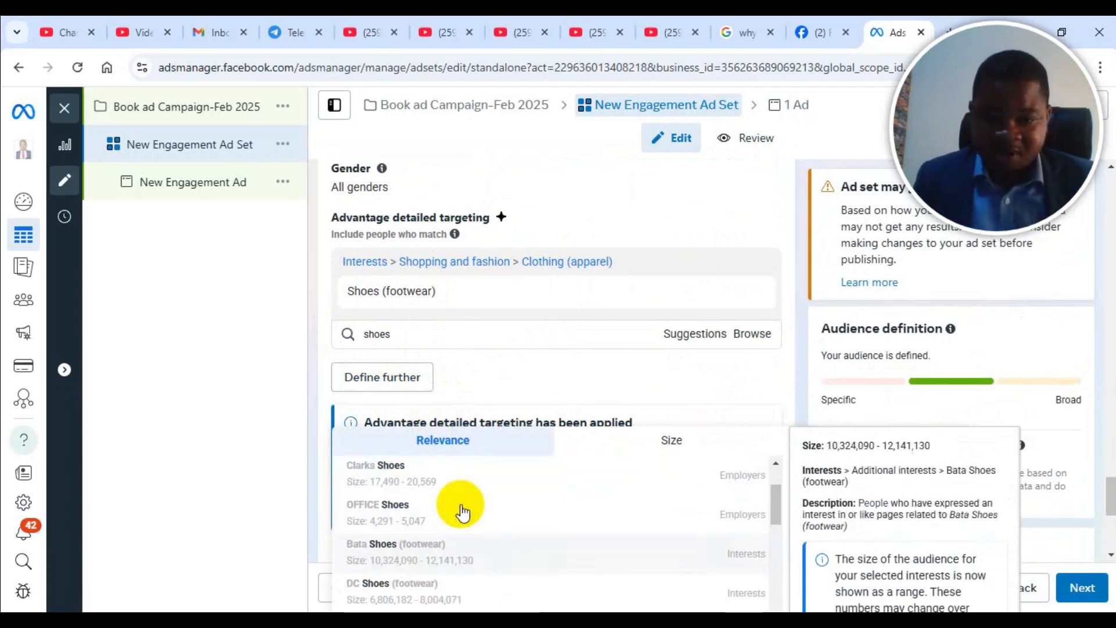
scroll(463, 512, up, 2)
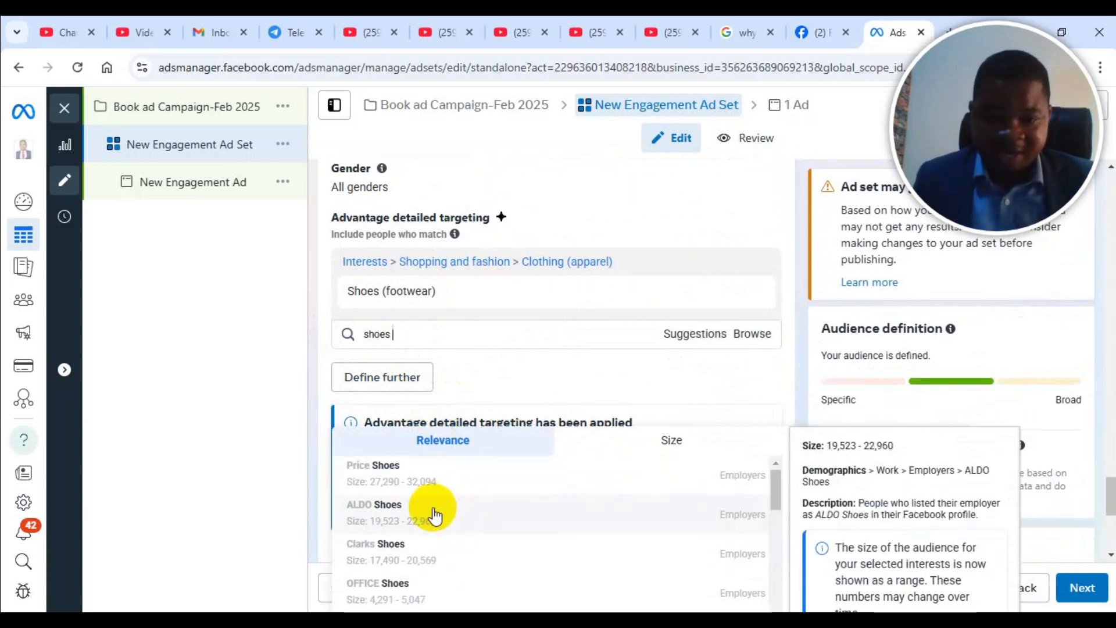
click(405, 516)
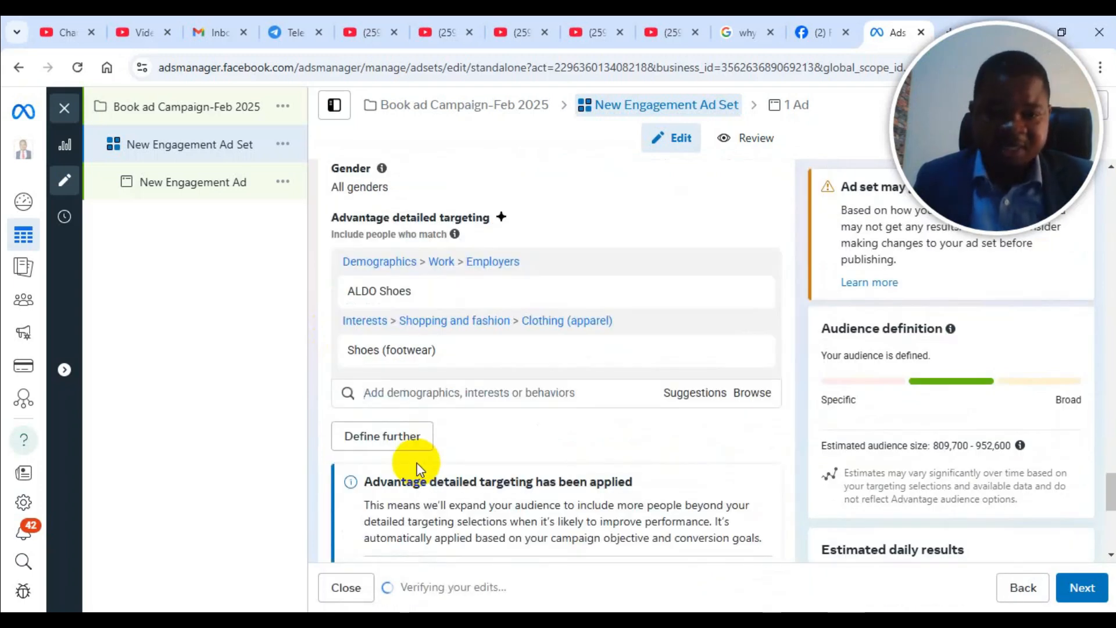
Step: Review the audience settings and view the summary for saving the audience, closing it without saving
scroll(546, 436, up, 3)
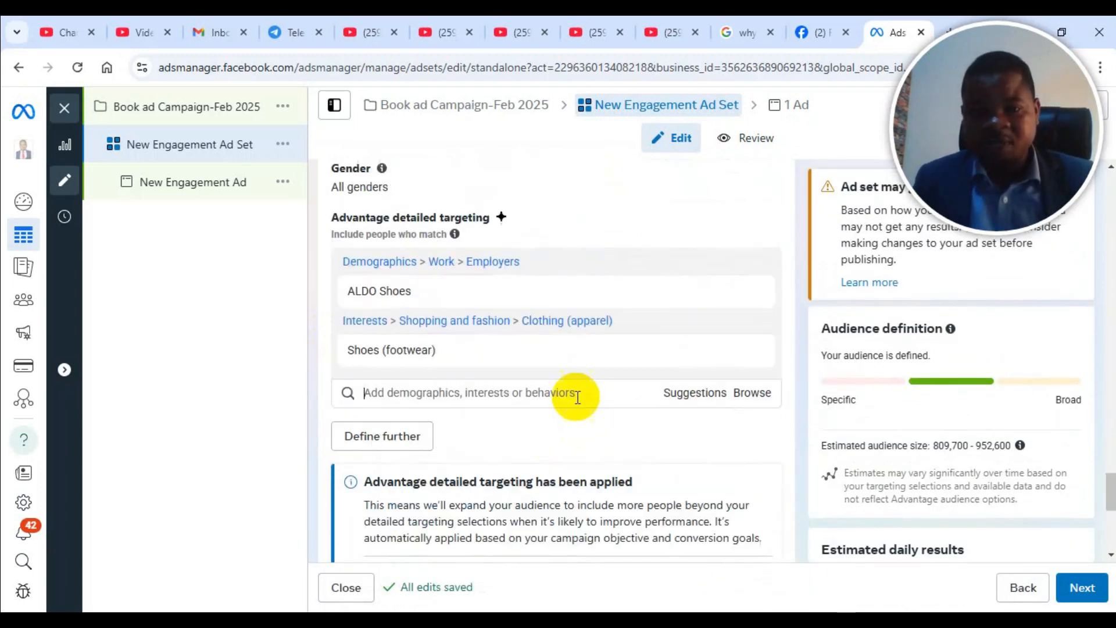
scroll(566, 374, down, 2)
scroll(566, 374, down, 4)
scroll(431, 469, up, 7)
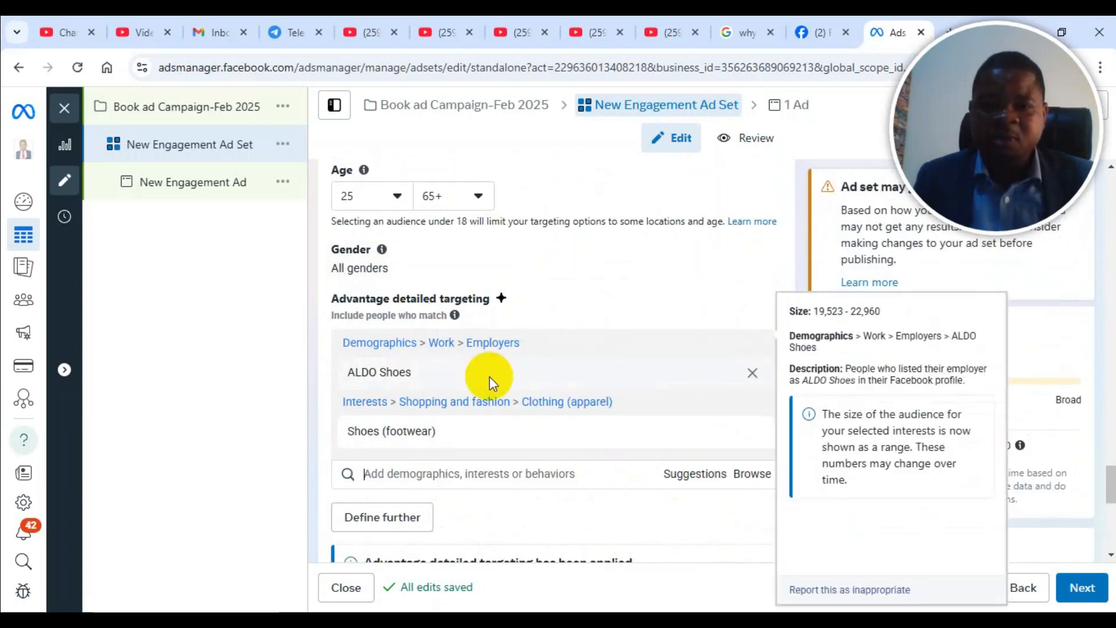
scroll(381, 466, down, 8)
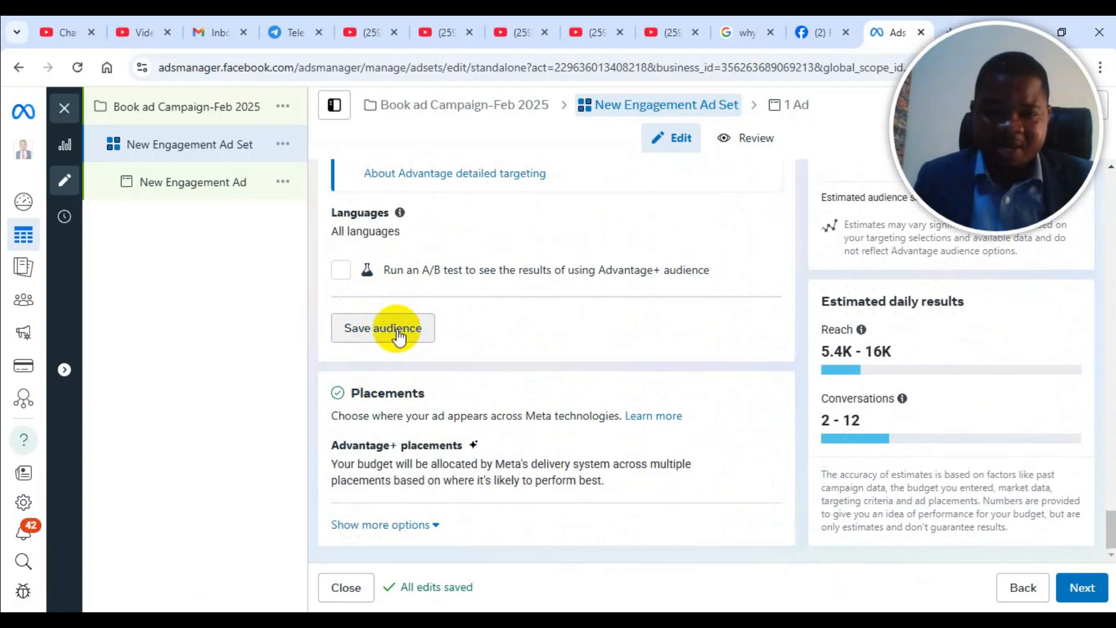
click(410, 336)
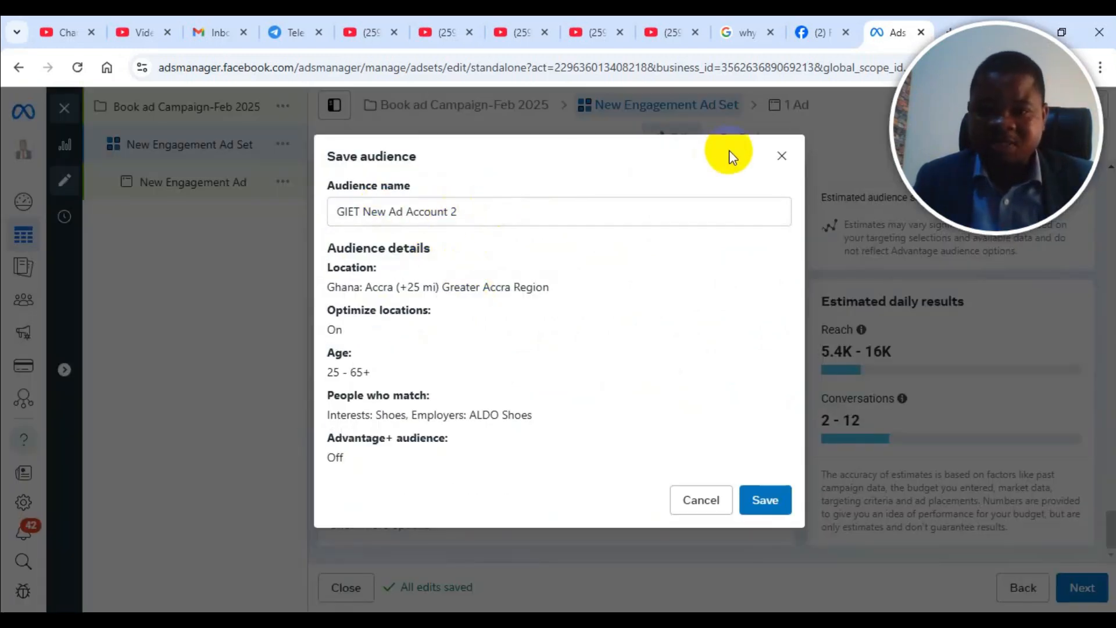
click(780, 157)
Step: Replace the newly created audience with the saved audience Book-RICH and review its summary
scroll(668, 250, up, 10)
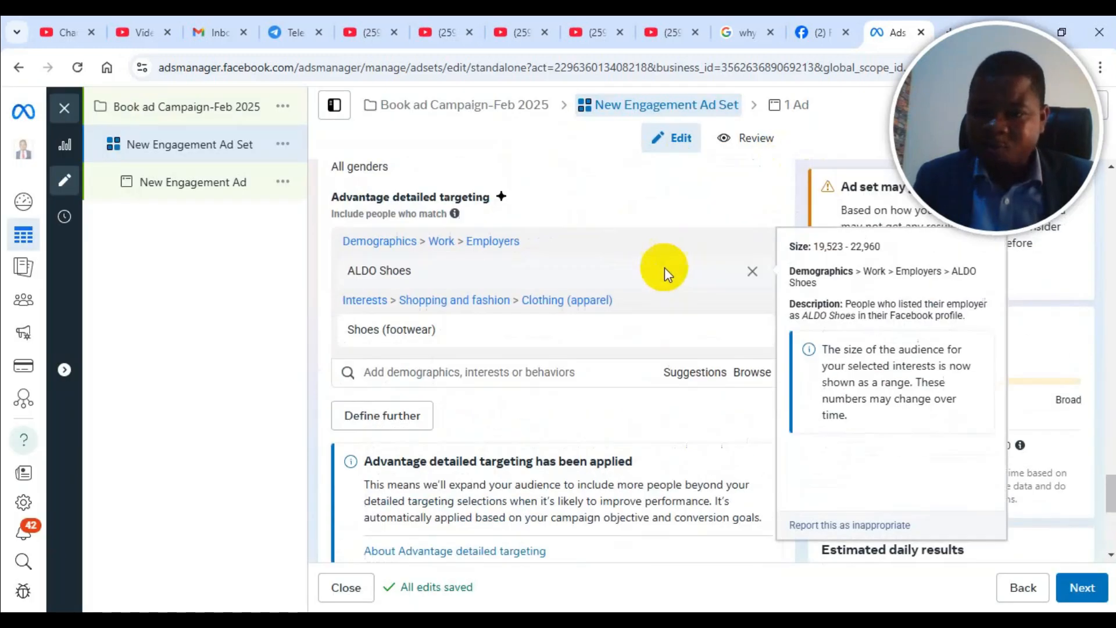
scroll(590, 279, up, 2)
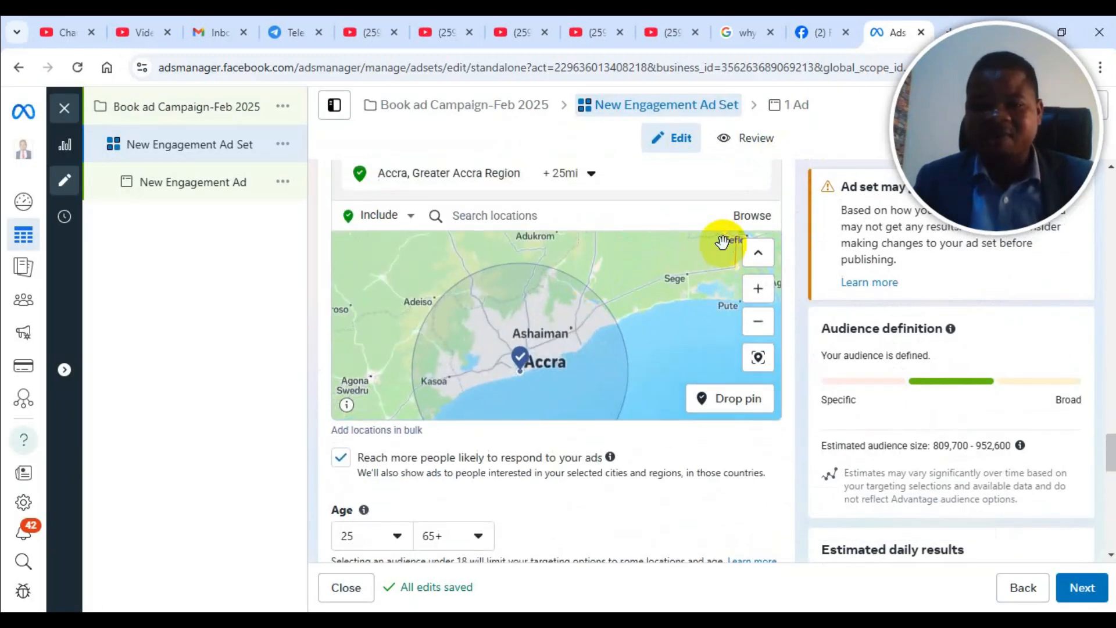
scroll(723, 241, up, 2)
scroll(482, 212, up, 4)
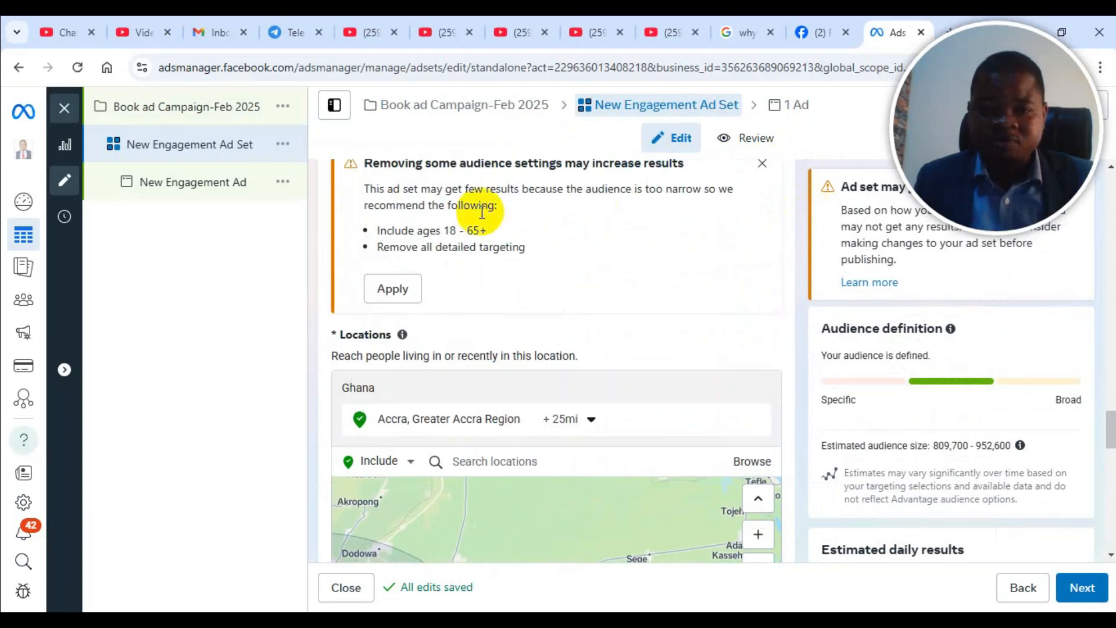
scroll(569, 326, up, 6)
click(530, 207)
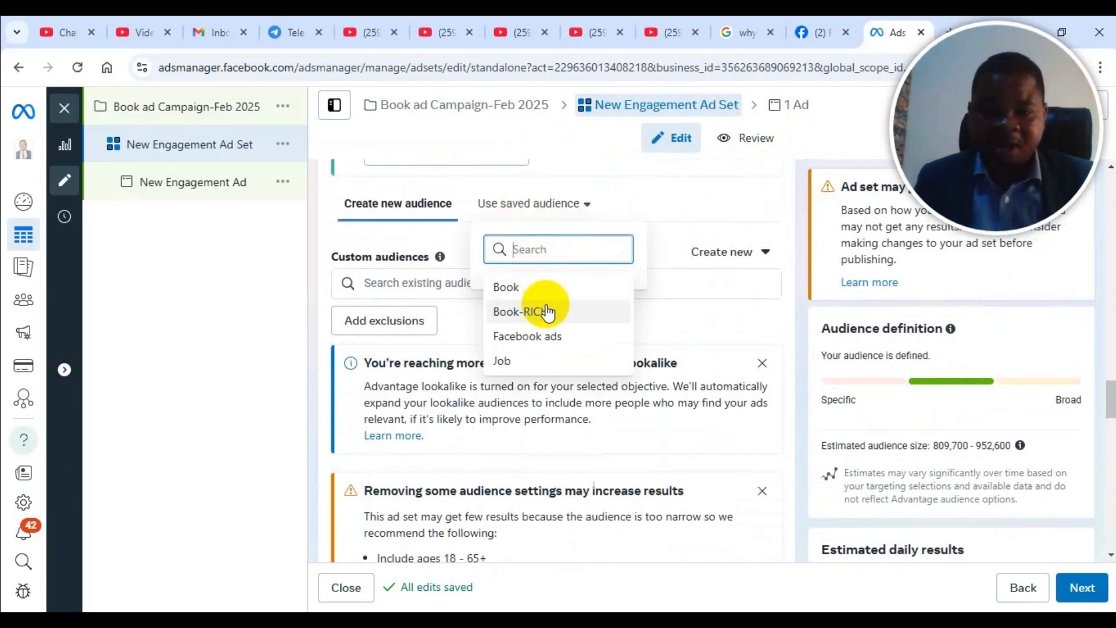
click(540, 312)
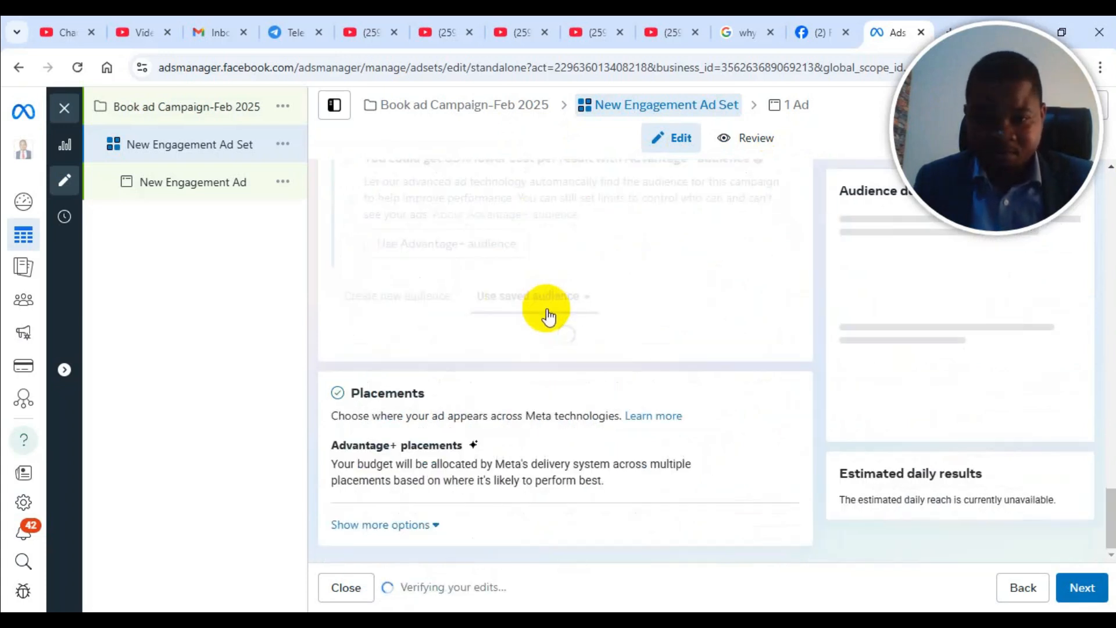
scroll(543, 296, down, 2)
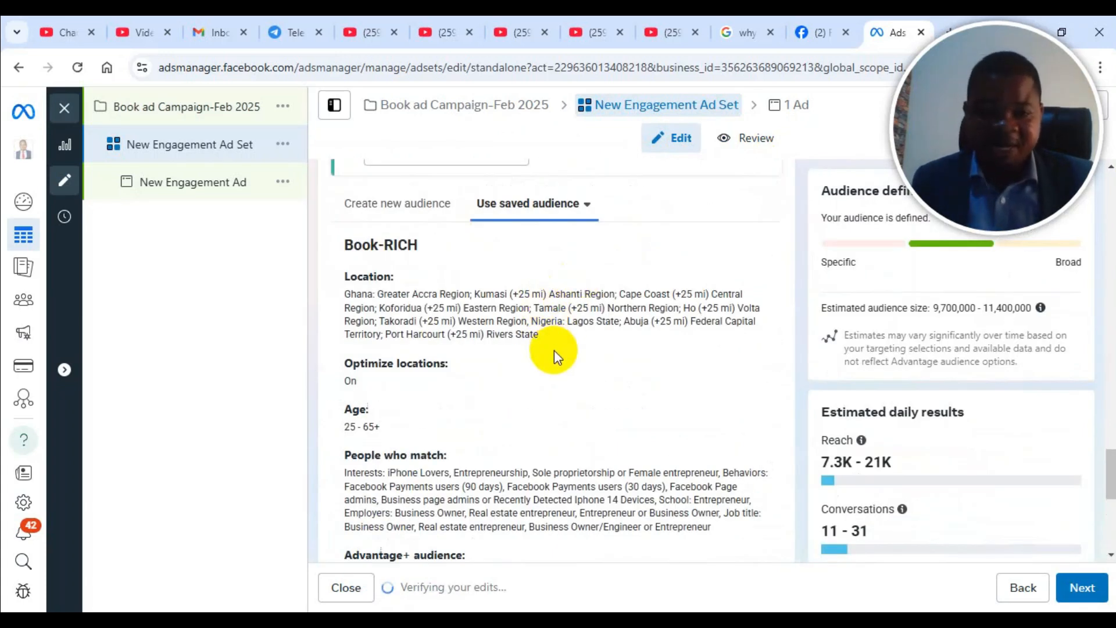
scroll(553, 350, down, 7)
scroll(474, 361, up, 4)
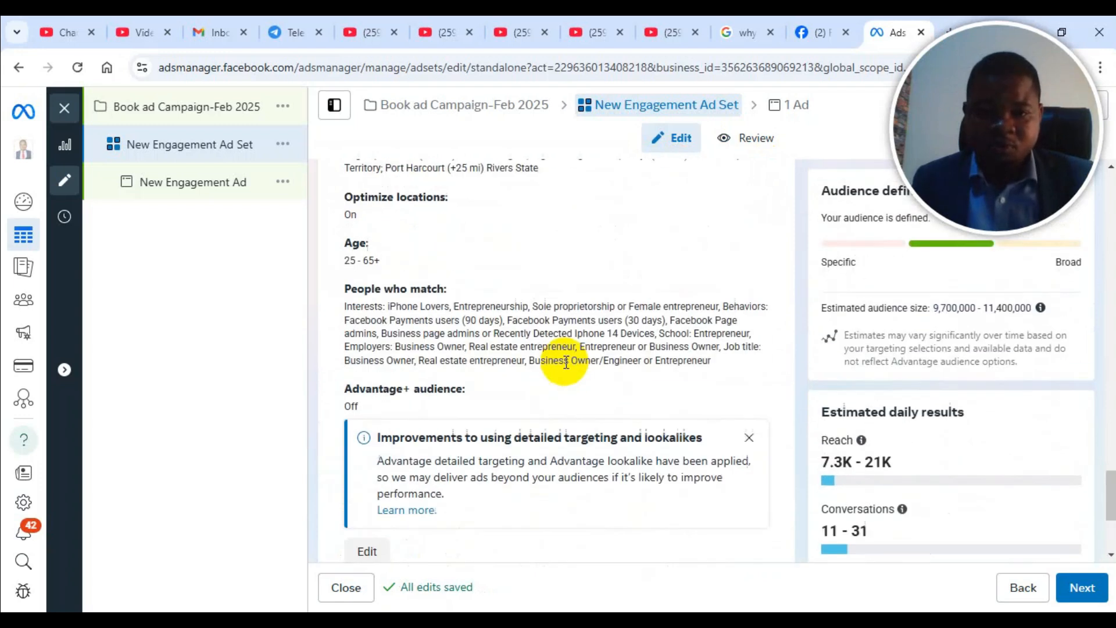
scroll(407, 488, down, 3)
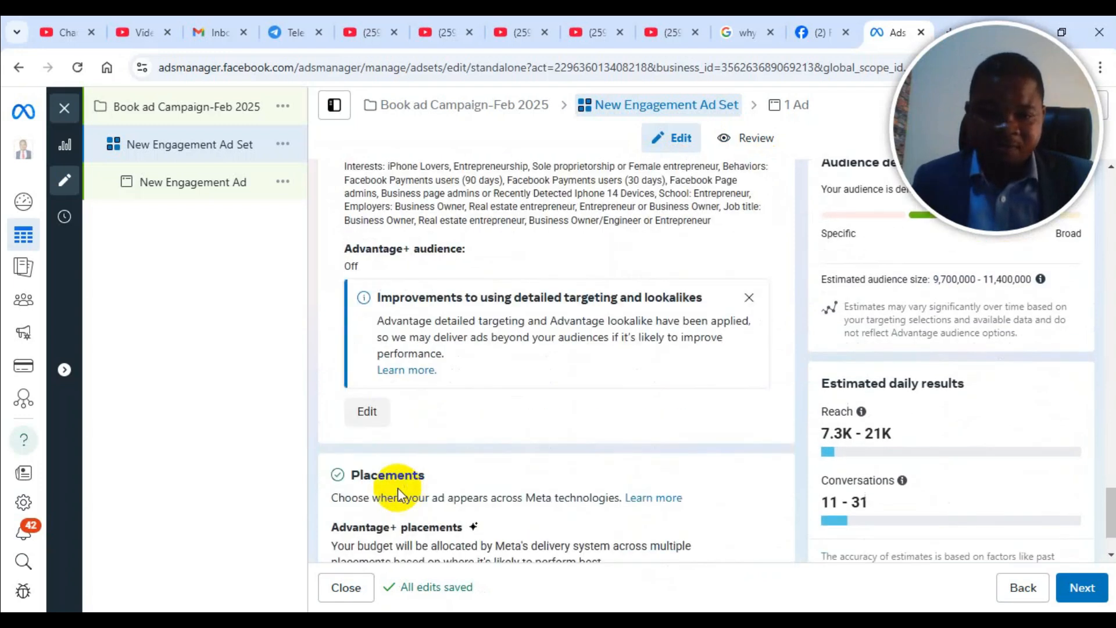
Step: Open the Book-RICH audience for editing and examine its locations, age range, and detailed targeting behaviors and interests
click(375, 421)
scroll(498, 412, down, 2)
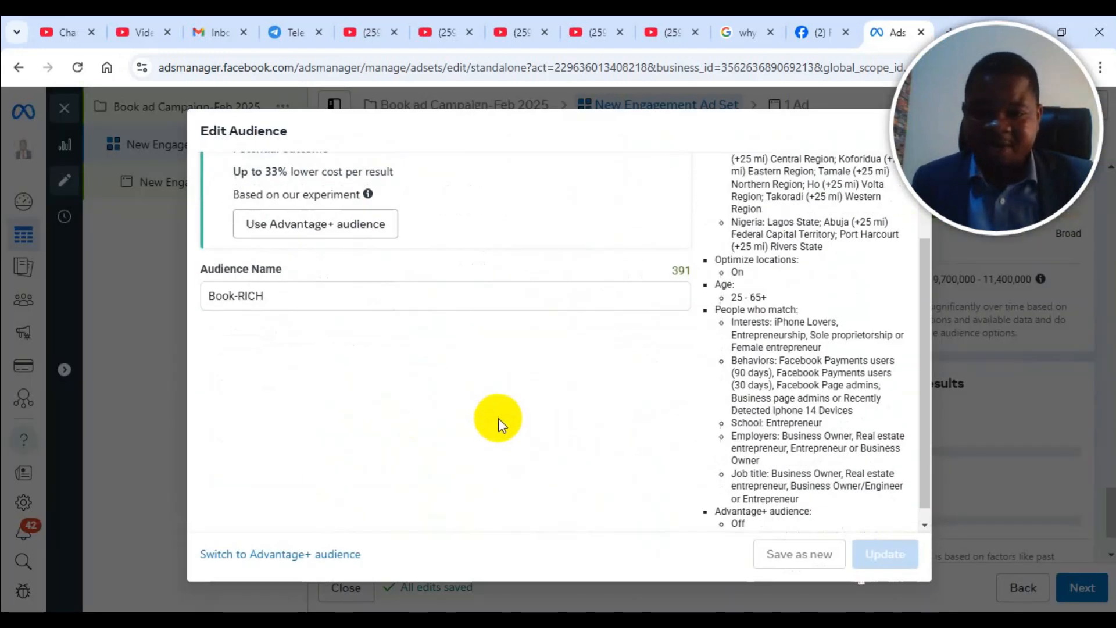
mouse_move(309, 320)
scroll(639, 448, down, 5)
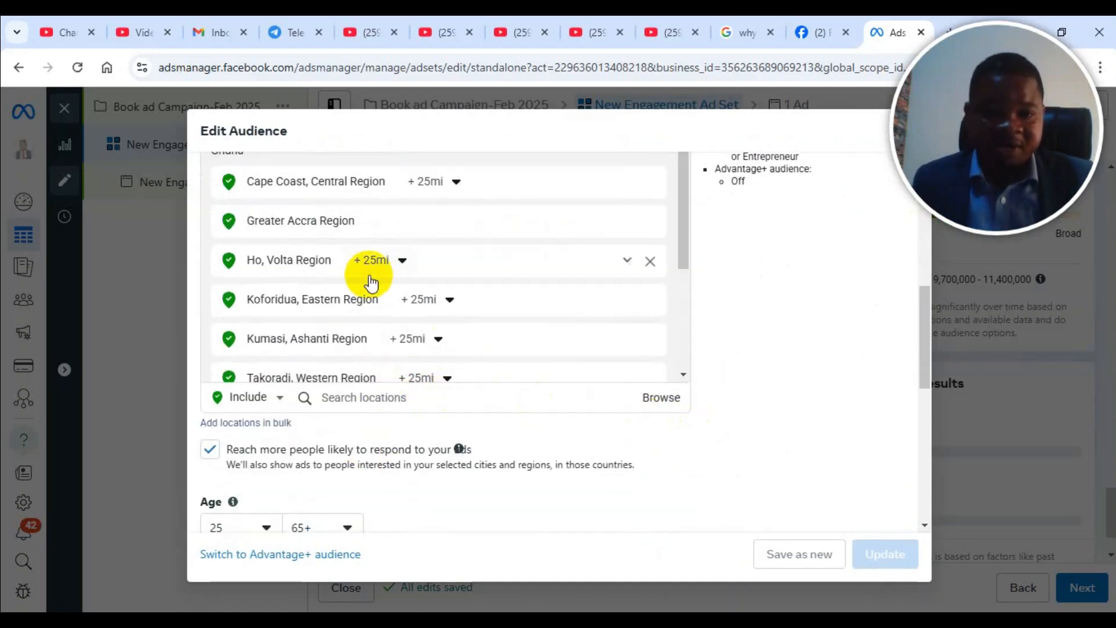
scroll(546, 364, down, 5)
scroll(424, 351, down, 7)
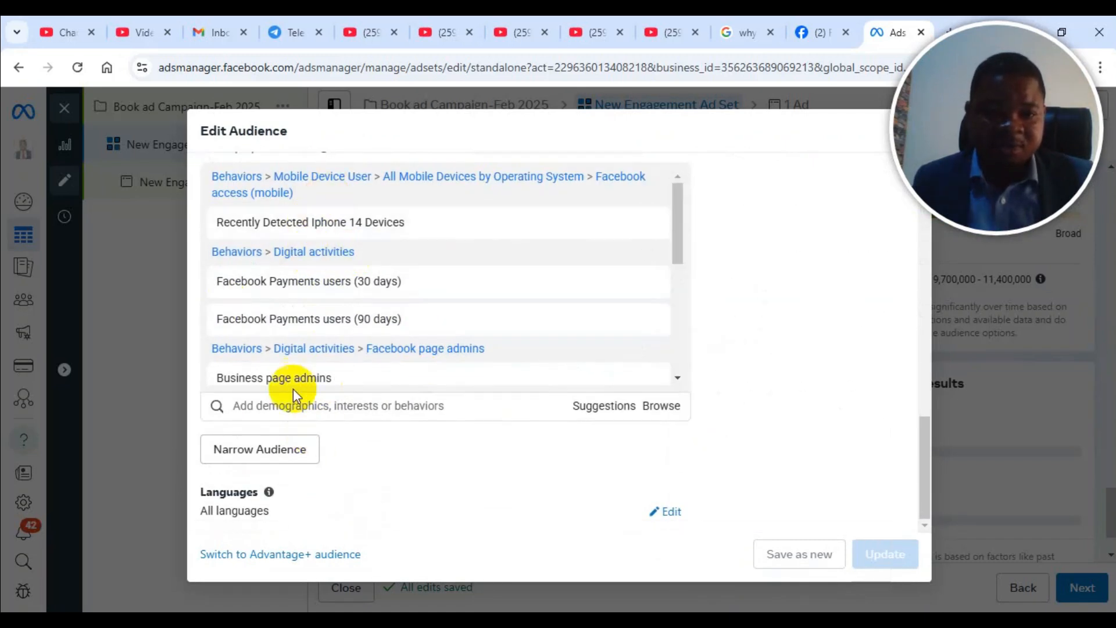
mouse_move(250, 318)
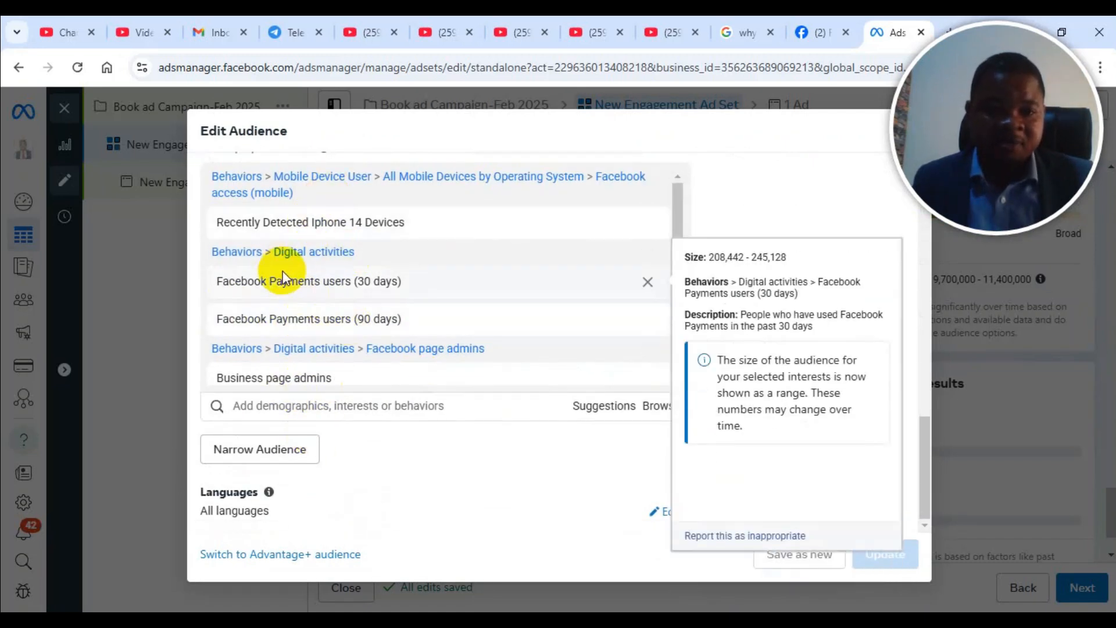
mouse_move(279, 233)
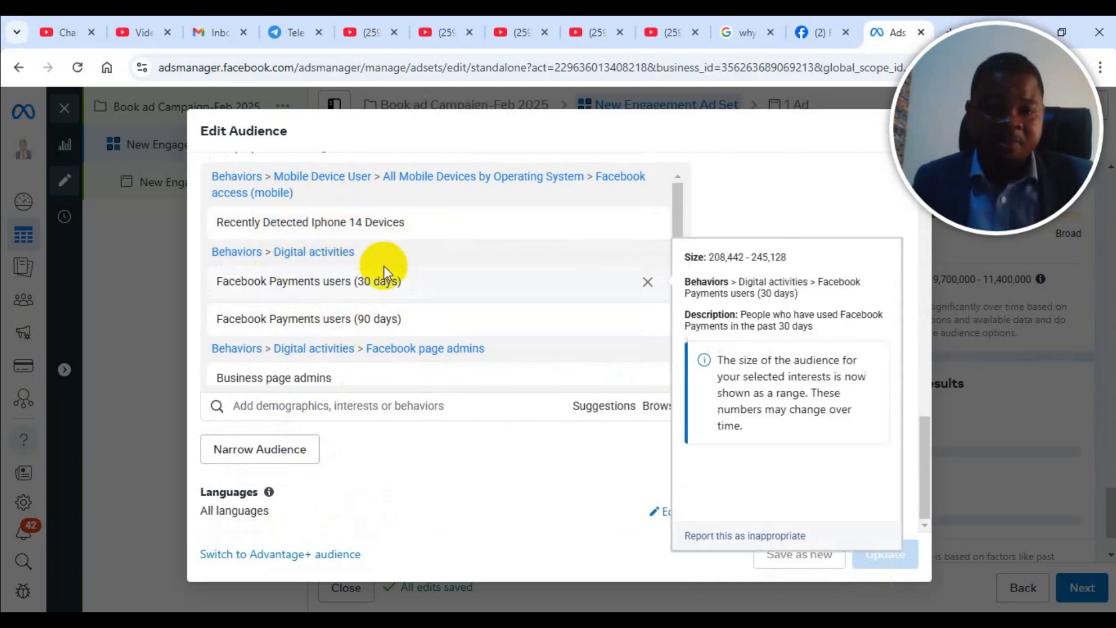
scroll(383, 265, down, 5)
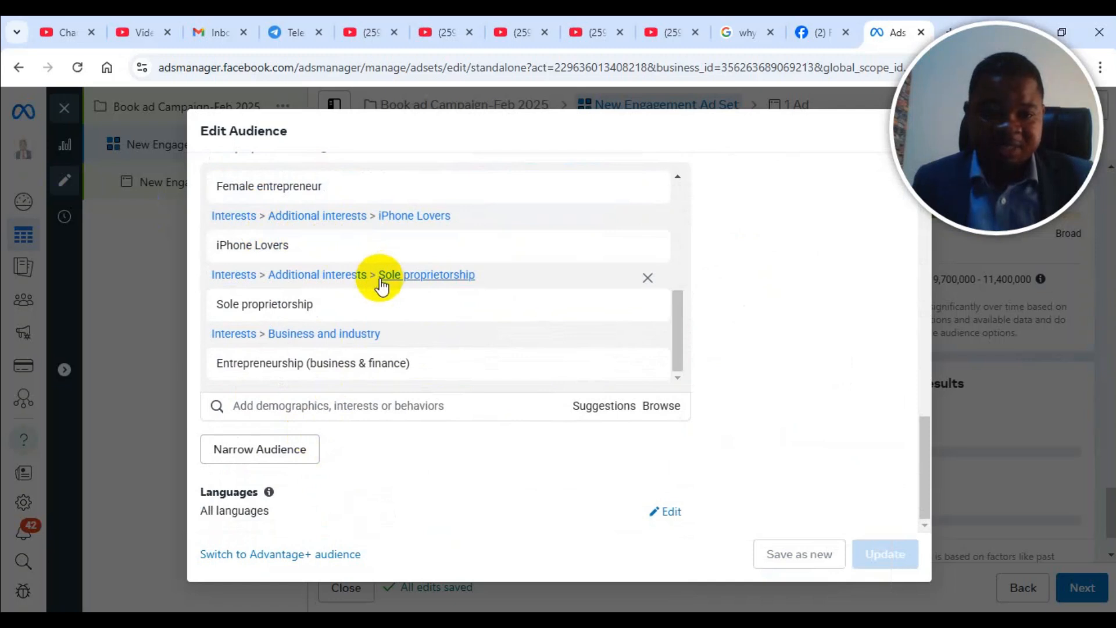
mouse_move(279, 302)
mouse_move(397, 352)
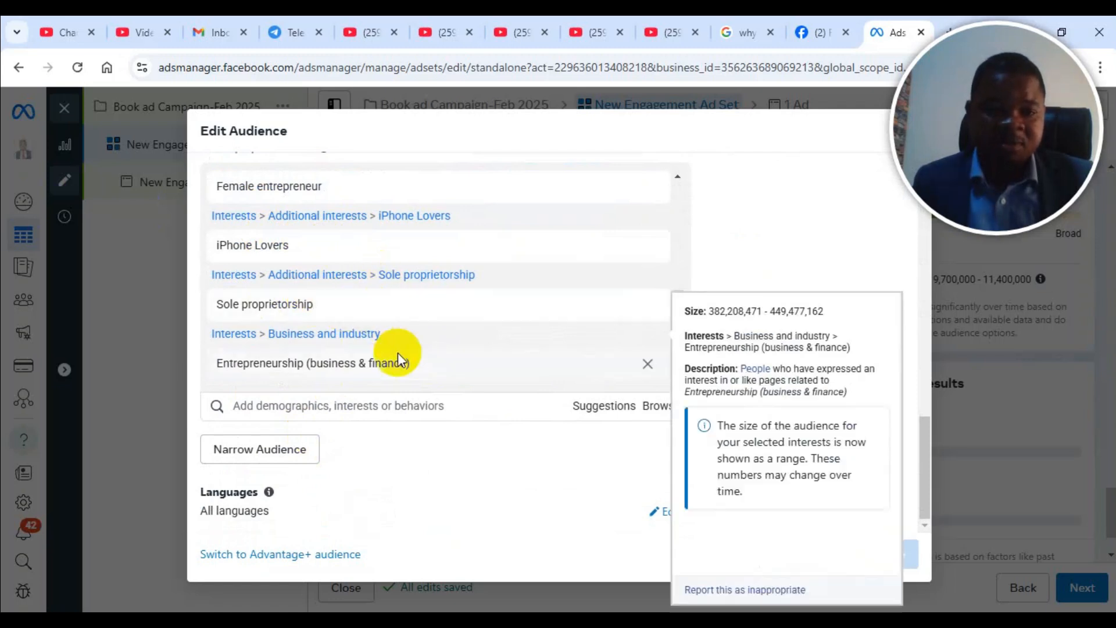
scroll(287, 229, up, 2)
scroll(287, 242, down, 2)
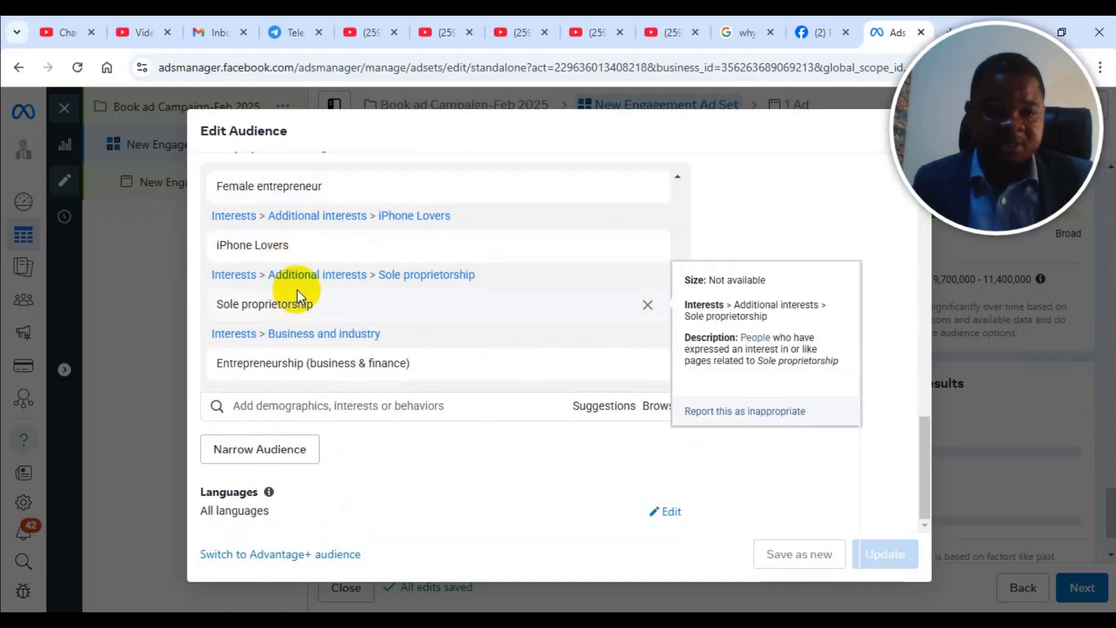
Step: Search the detailed targeting for "personal development", copy the term, and add the interest Personal development (personal identity)
click(330, 405)
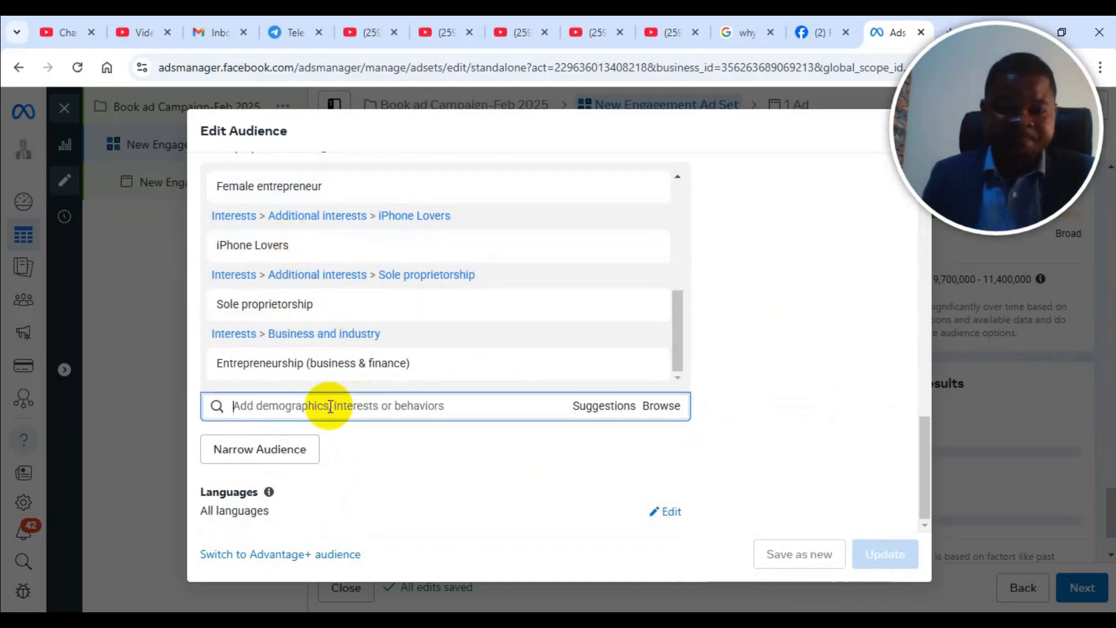
text(pe)
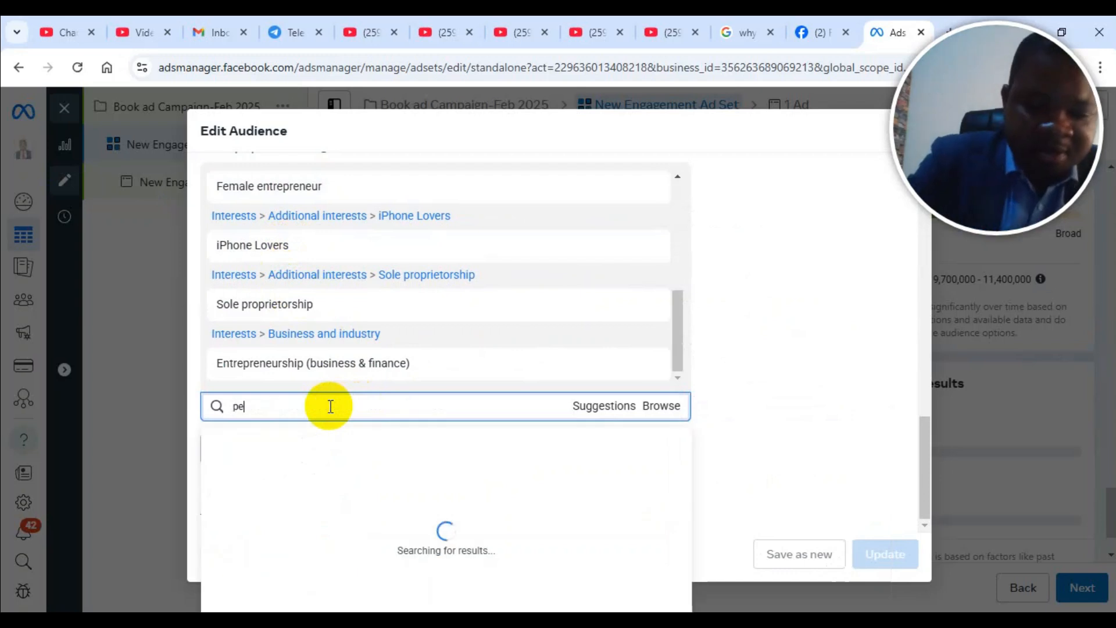
text(rsonal develop)
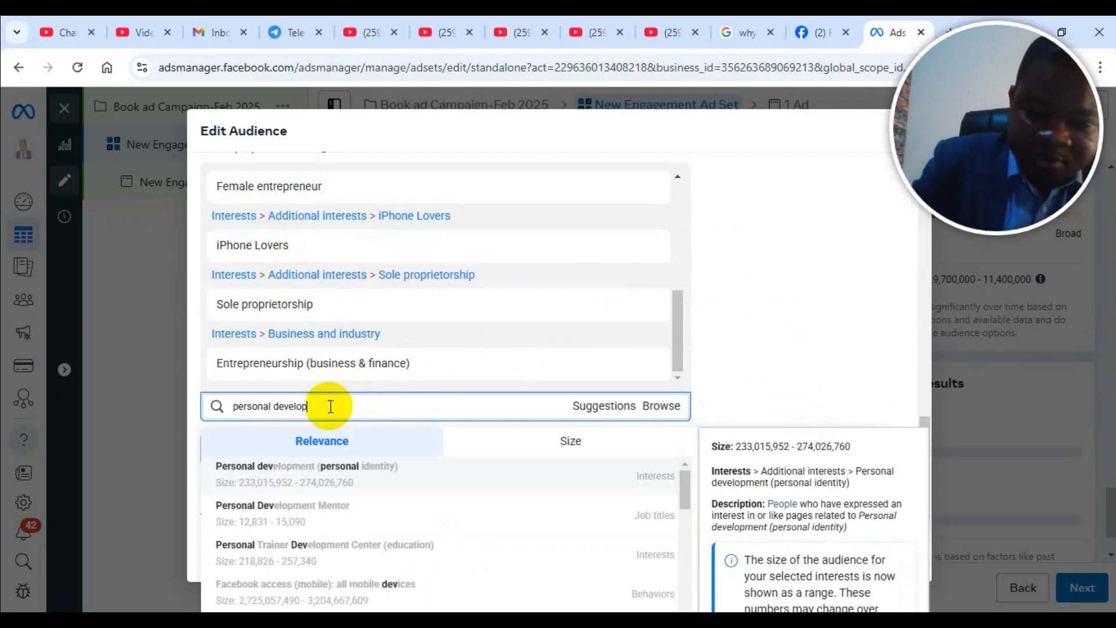
triple_click(330, 406)
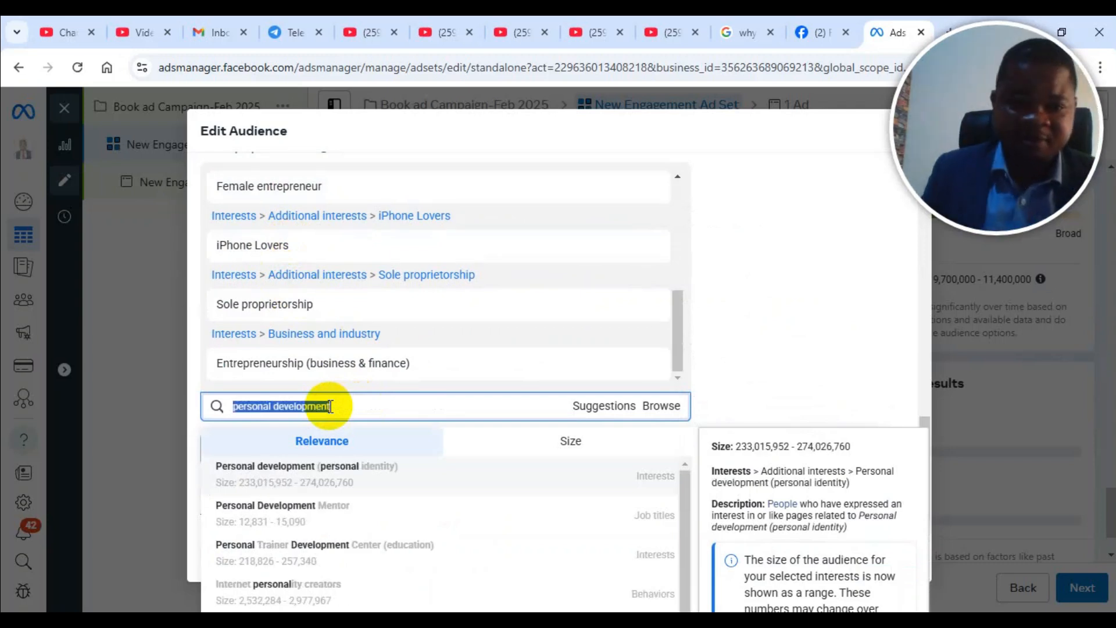
right_click(319, 404)
click(404, 258)
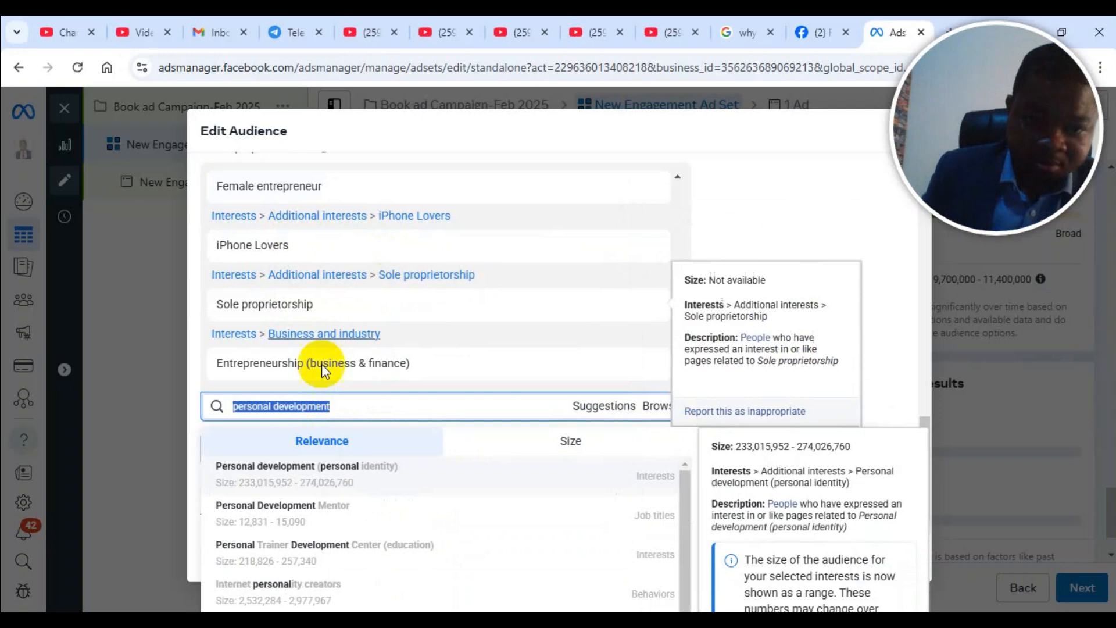
click(291, 482)
Step: Reuse the copied "personal development" term to add the job title Personal Development Mentor and the interest Personal Trainer Development Center (education)
right_click(303, 408)
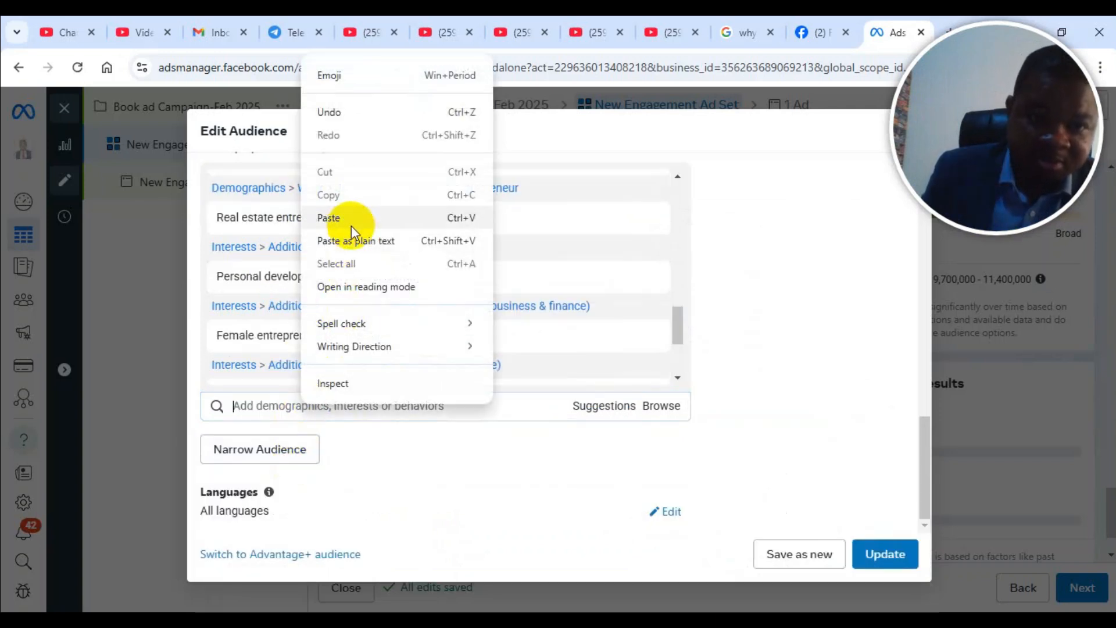
click(352, 224)
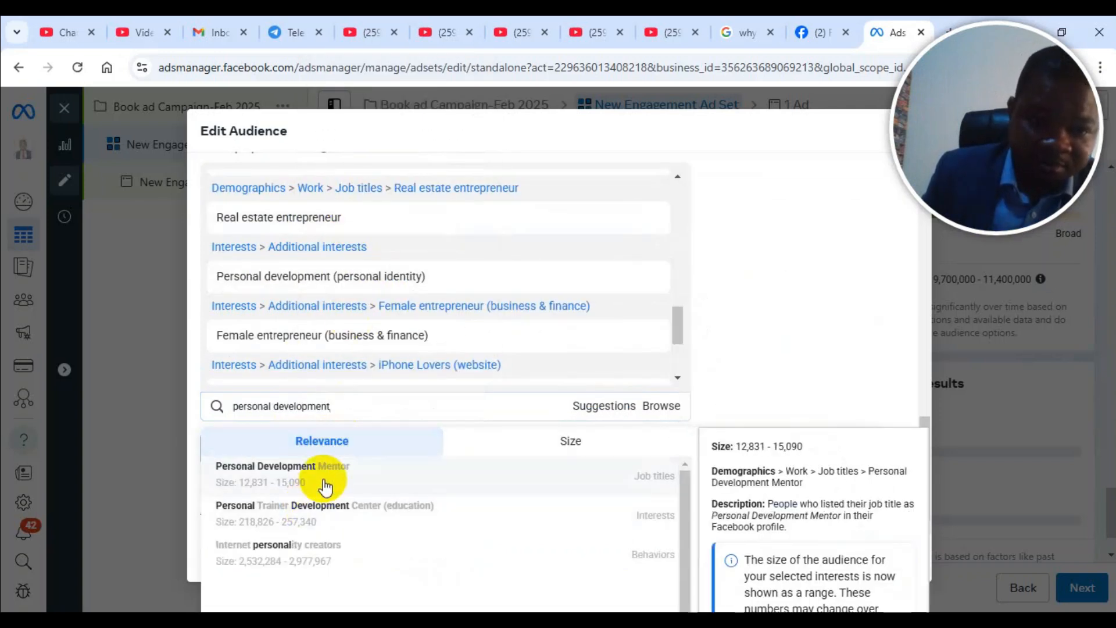
click(326, 474)
right_click(316, 418)
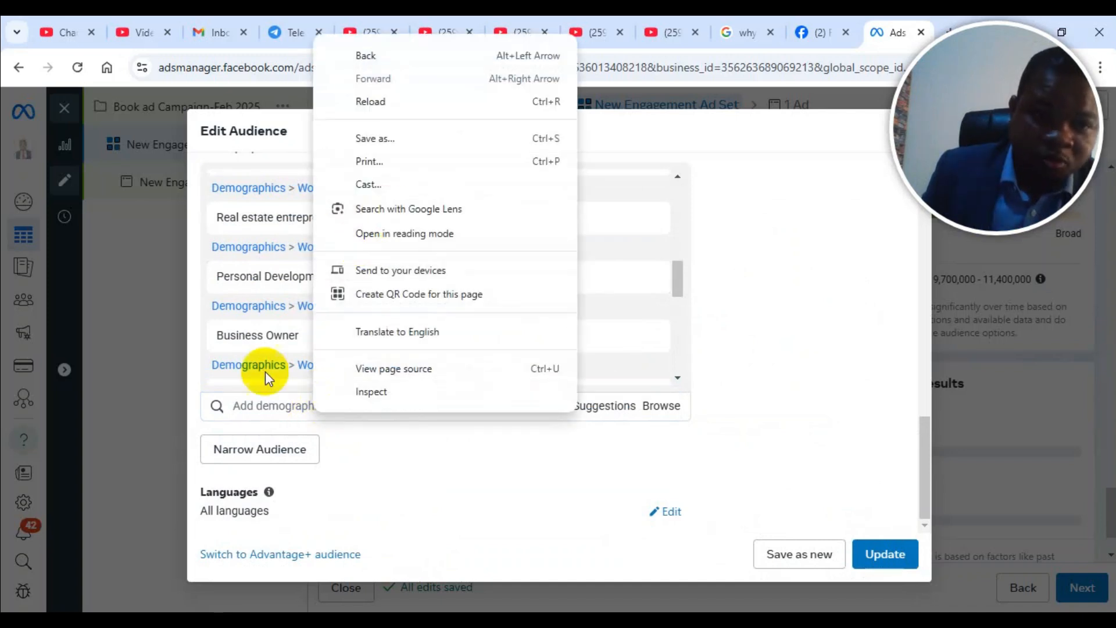
click(256, 404)
right_click(259, 418)
click(318, 223)
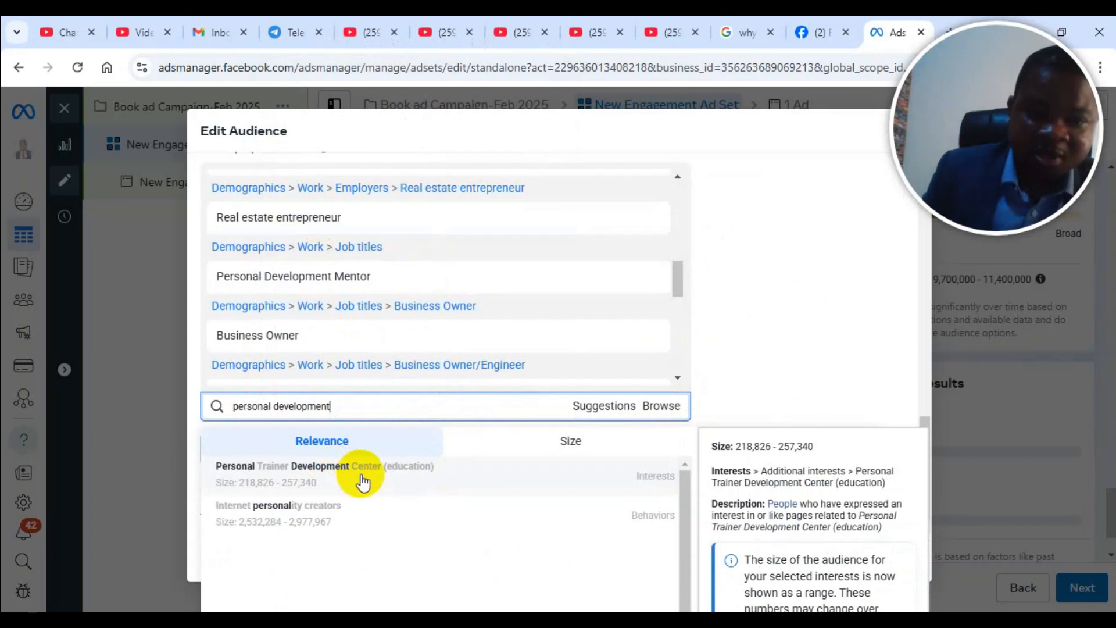
click(364, 478)
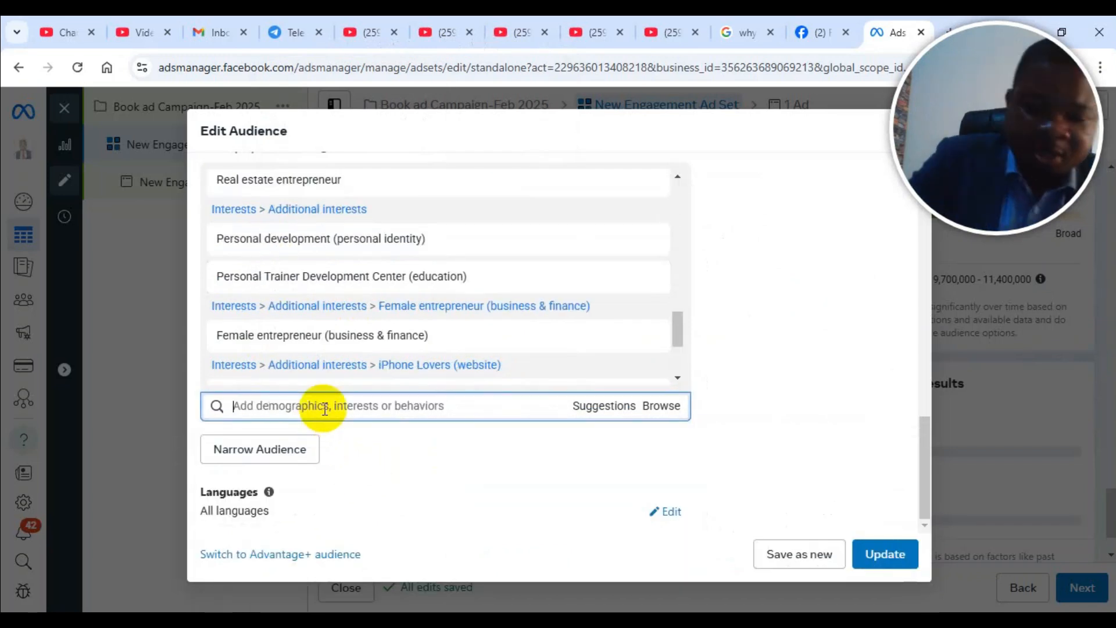
Step: Search the detailed targeting for "readers", copy the term, and add the interest The Reader's Nook (website)
text(readers)
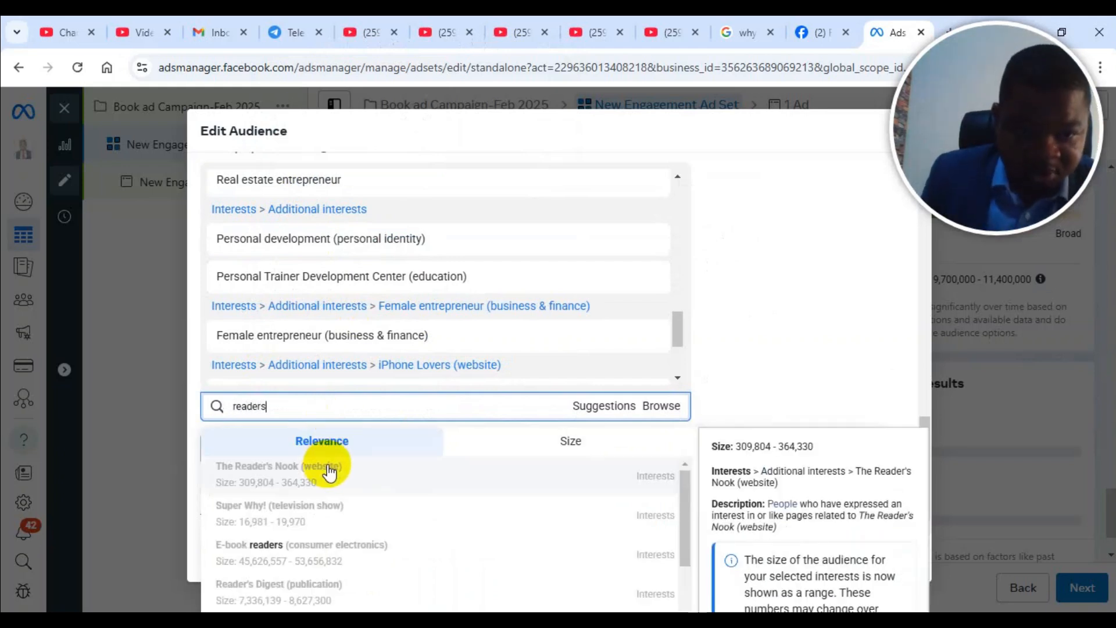
double_click(243, 404)
right_click(243, 405)
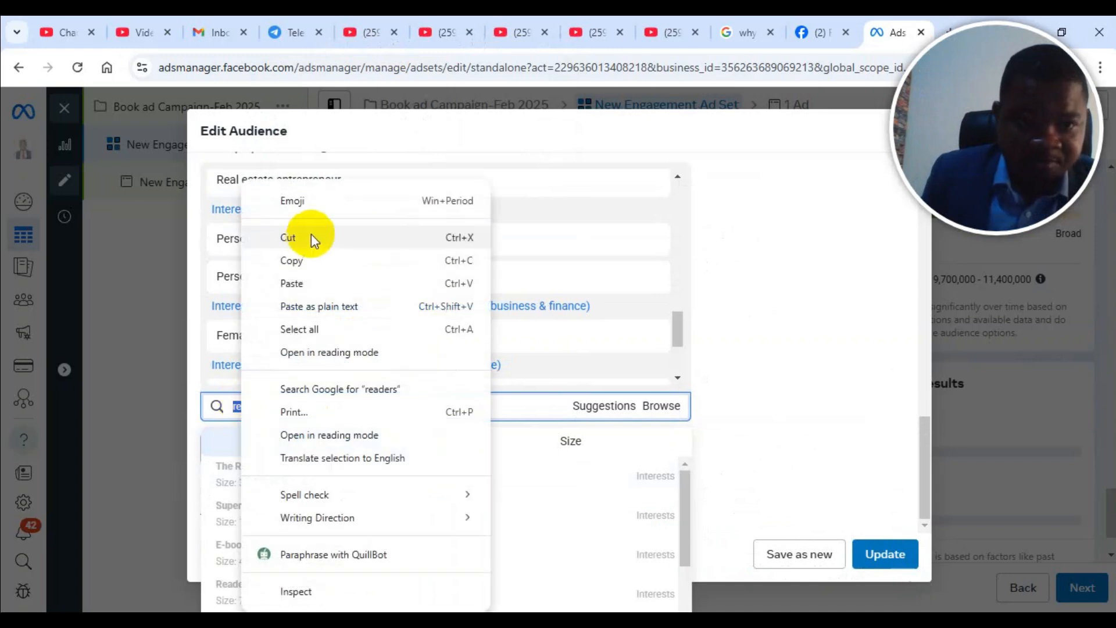
click(312, 257)
click(336, 482)
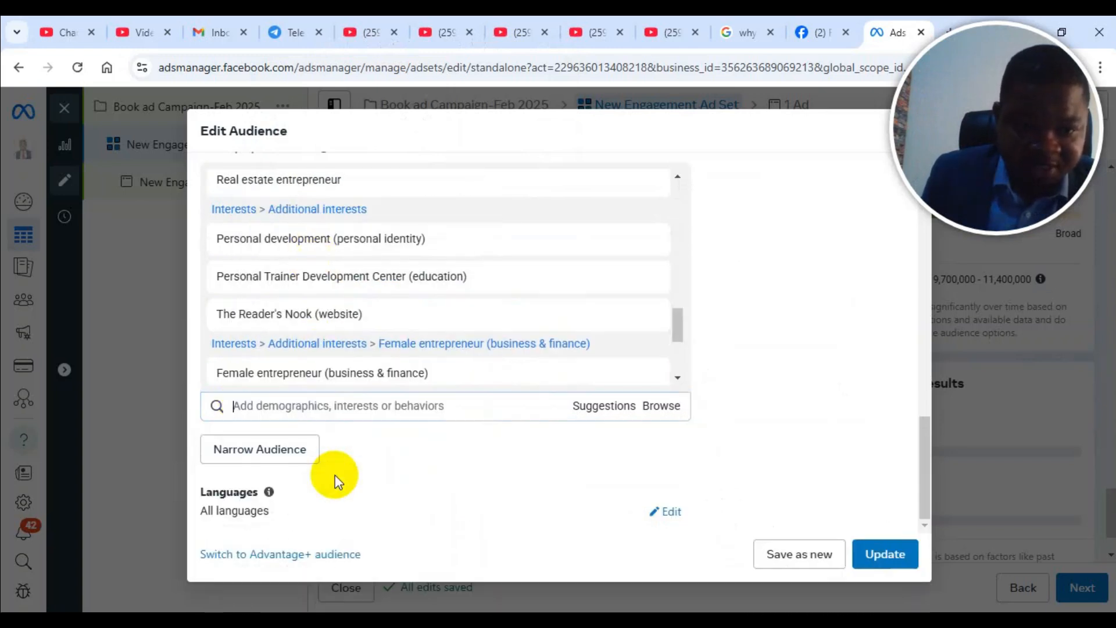
Step: Search with the copied "readers" term again and add the interest E-book readers (consumer electronics)
right_click(297, 406)
click(361, 212)
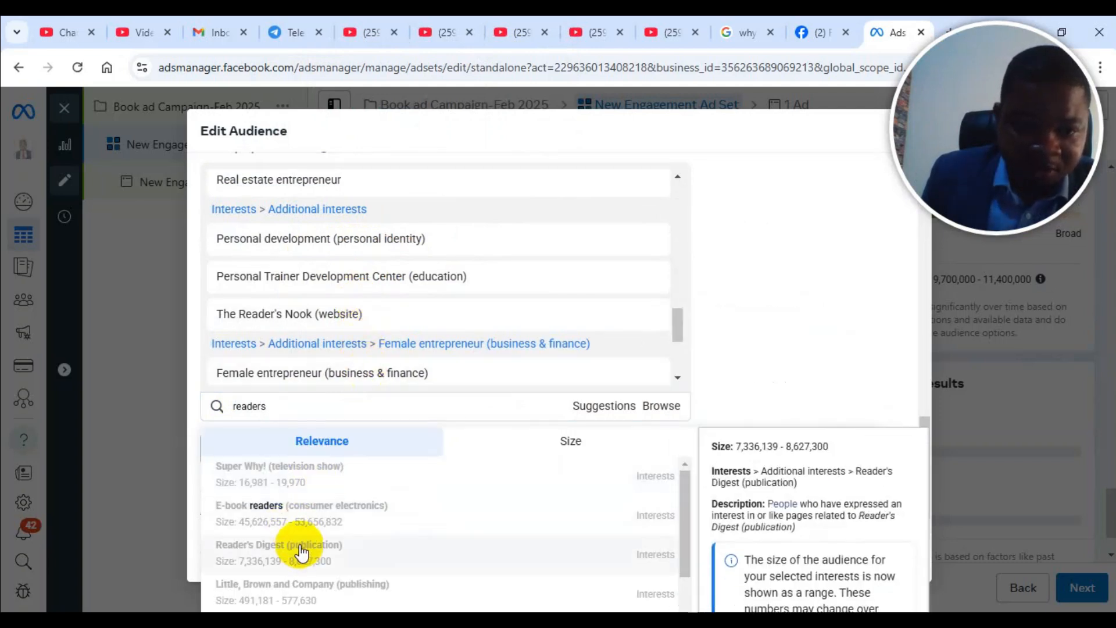
click(305, 516)
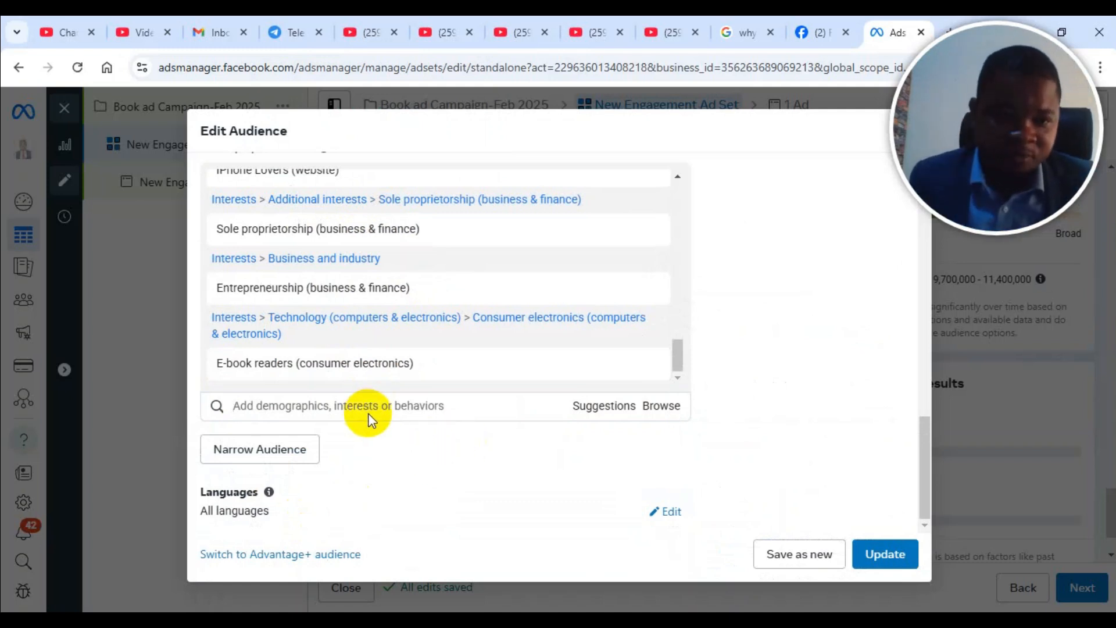
mouse_move(398, 374)
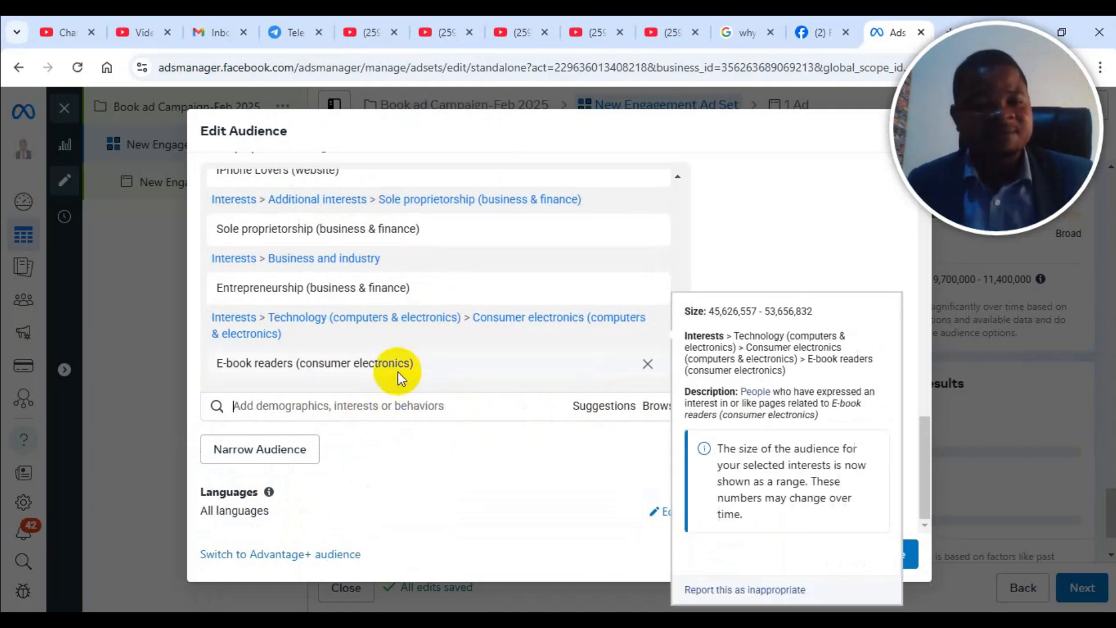
Step: Update the saved Book-RICH audience with the added targeting and confirm the change despite the affected ad set
click(900, 561)
click(759, 323)
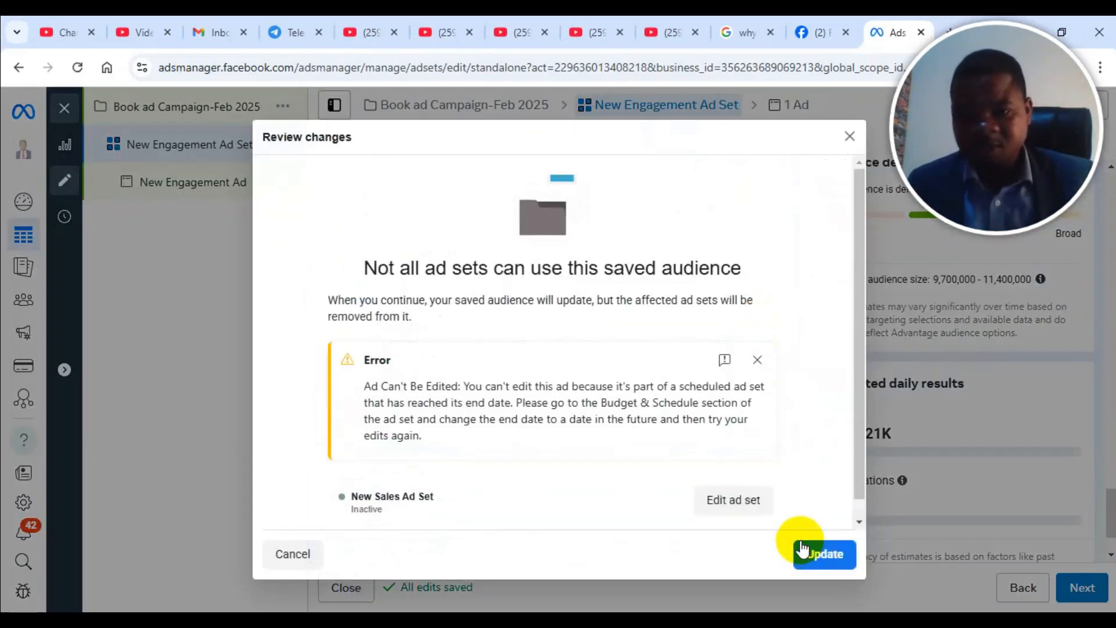
click(815, 551)
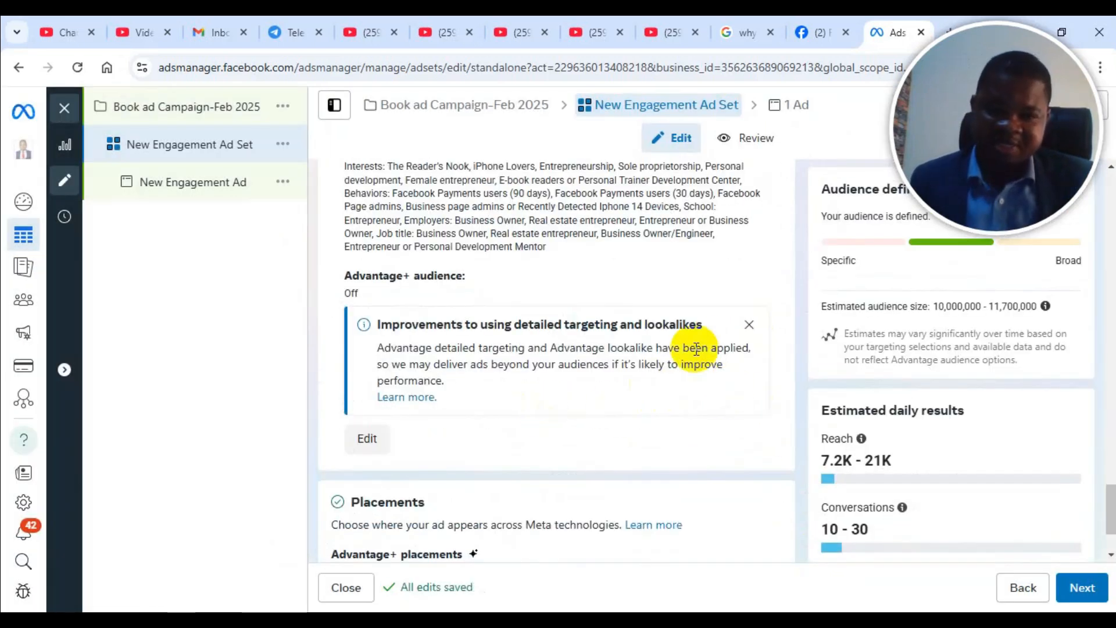
Step: Review the ad set's updated audience summary and placements, and reopen the Book-RICH audience for editing
scroll(452, 475, down, 2)
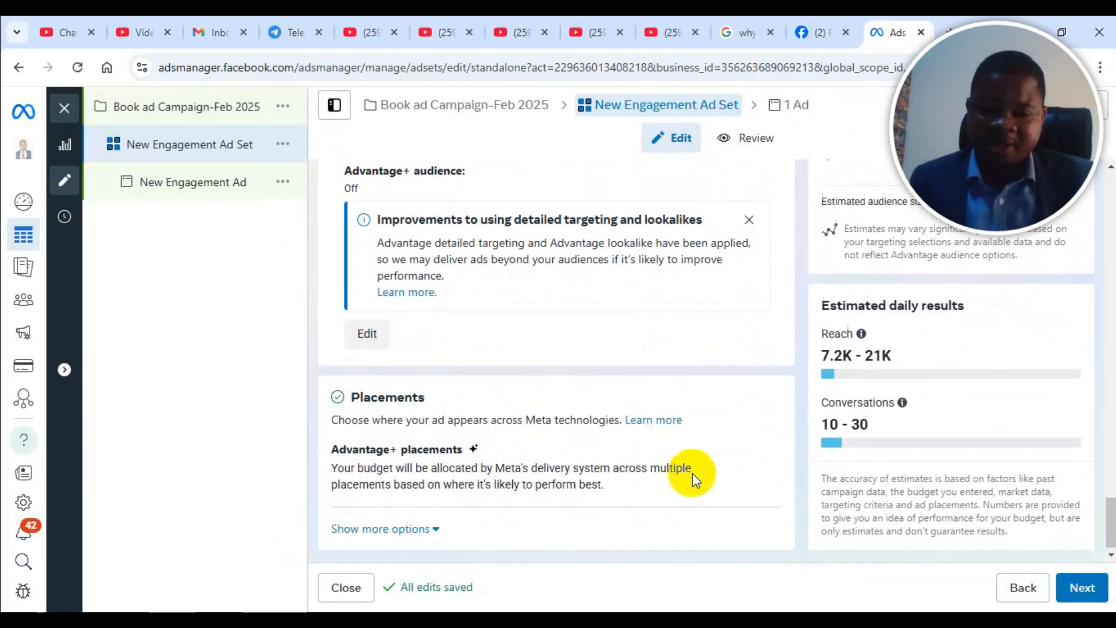
scroll(624, 442, up, 2)
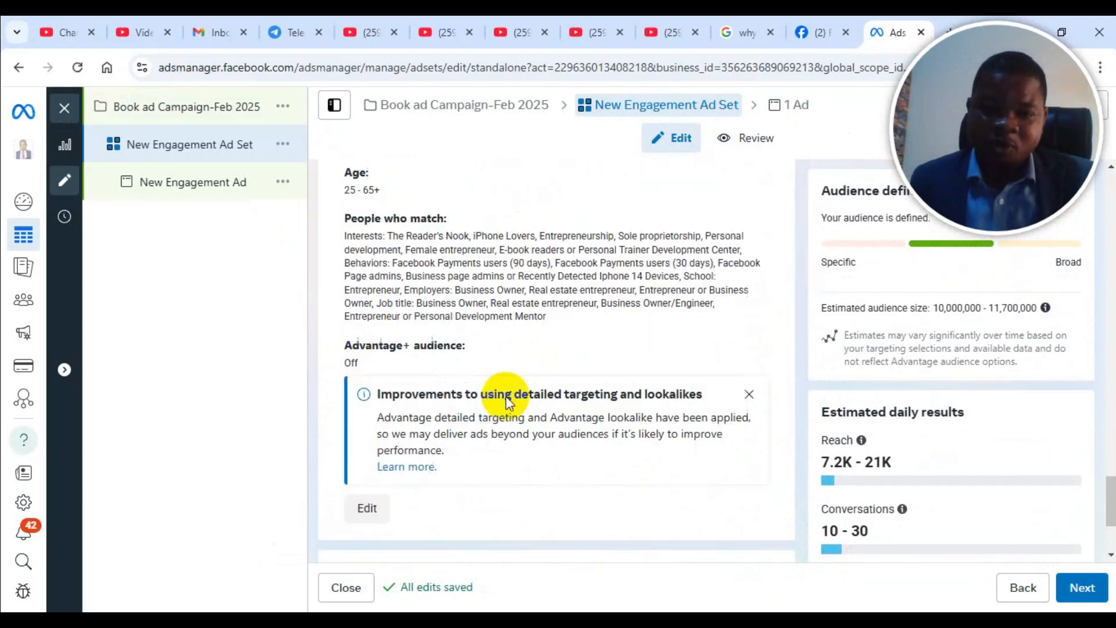
scroll(453, 372, down, 2)
click(383, 330)
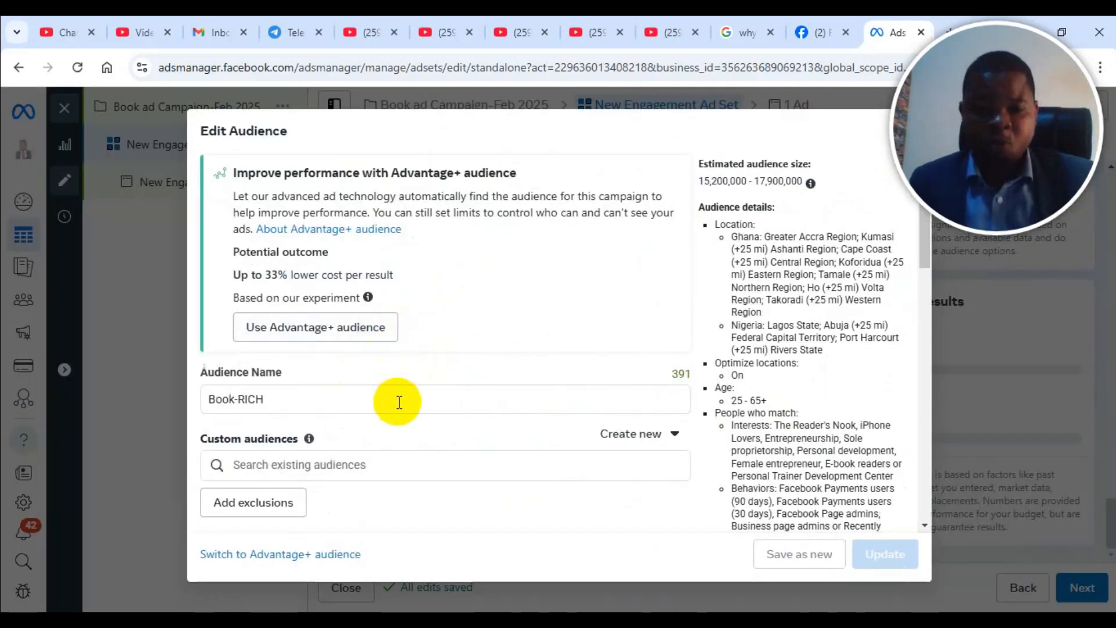
Step: Examine the audience's locations and its detailed targeting entries, covering behaviors, schools, employers, job titles, and interests
scroll(419, 360, down, 2)
scroll(464, 320, down, 4)
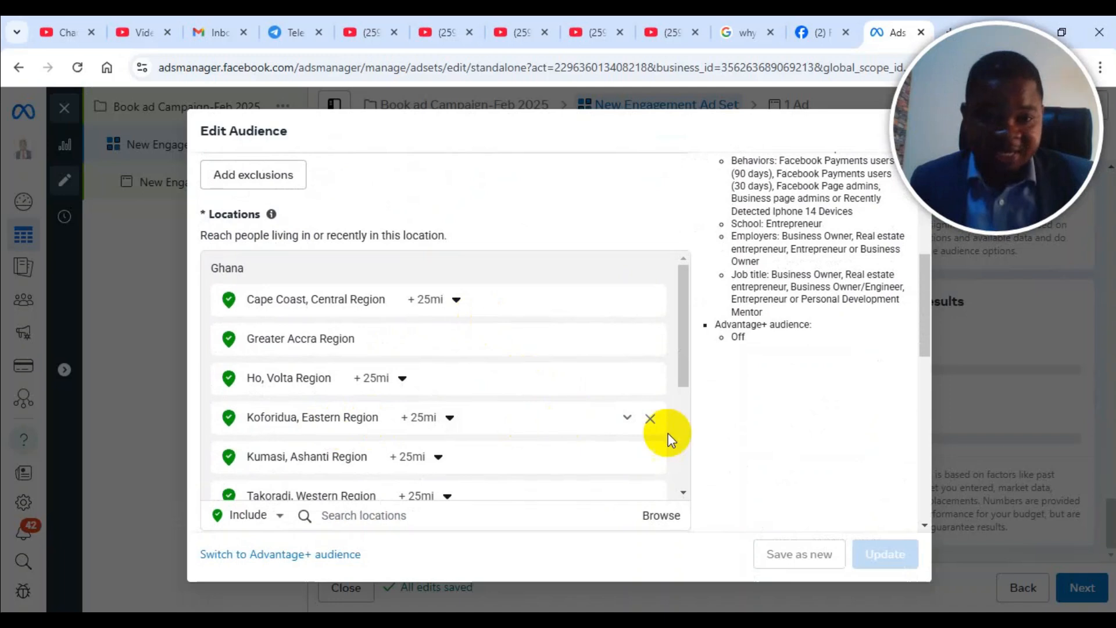
scroll(732, 440, down, 2)
scroll(760, 451, down, 7)
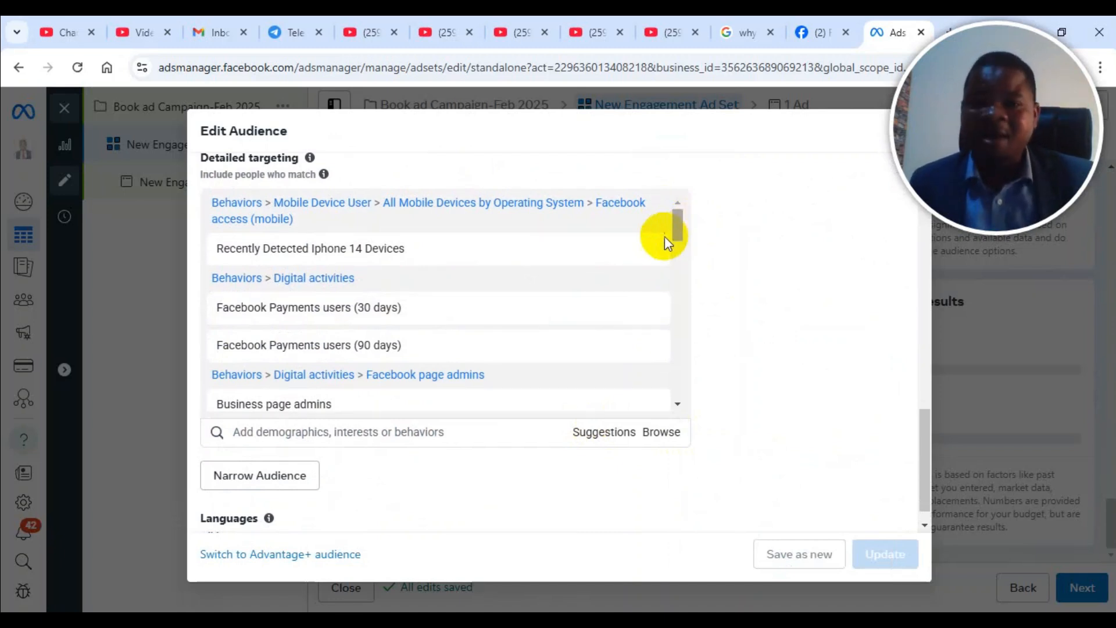
mouse_move(403, 248)
scroll(406, 243, down, 3)
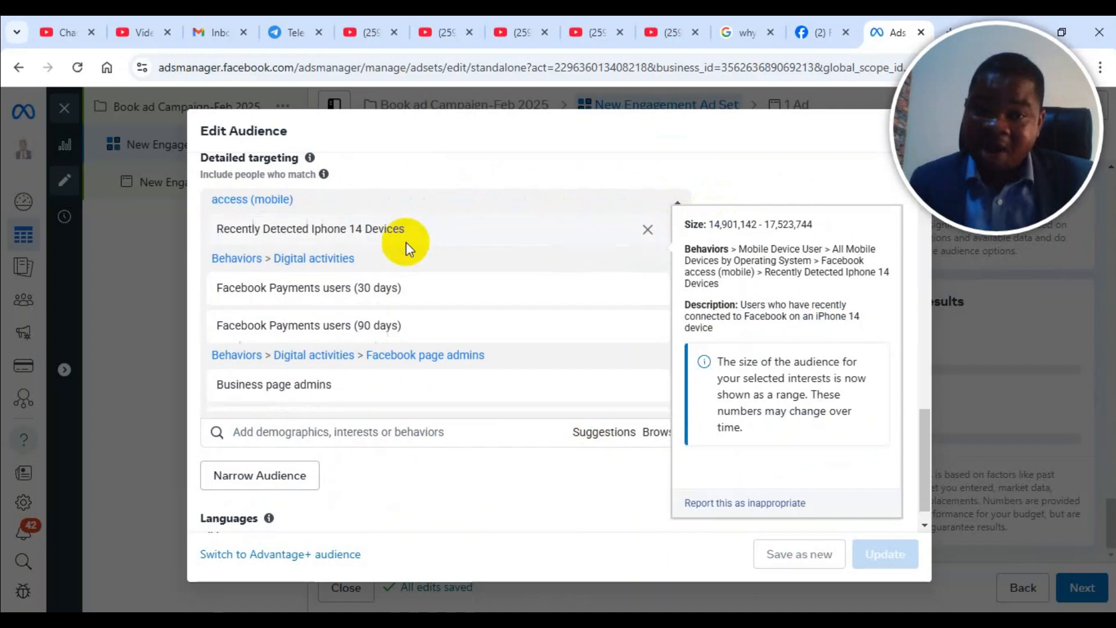
scroll(431, 267, up, 3)
scroll(435, 263, down, 1)
scroll(435, 264, down, 2)
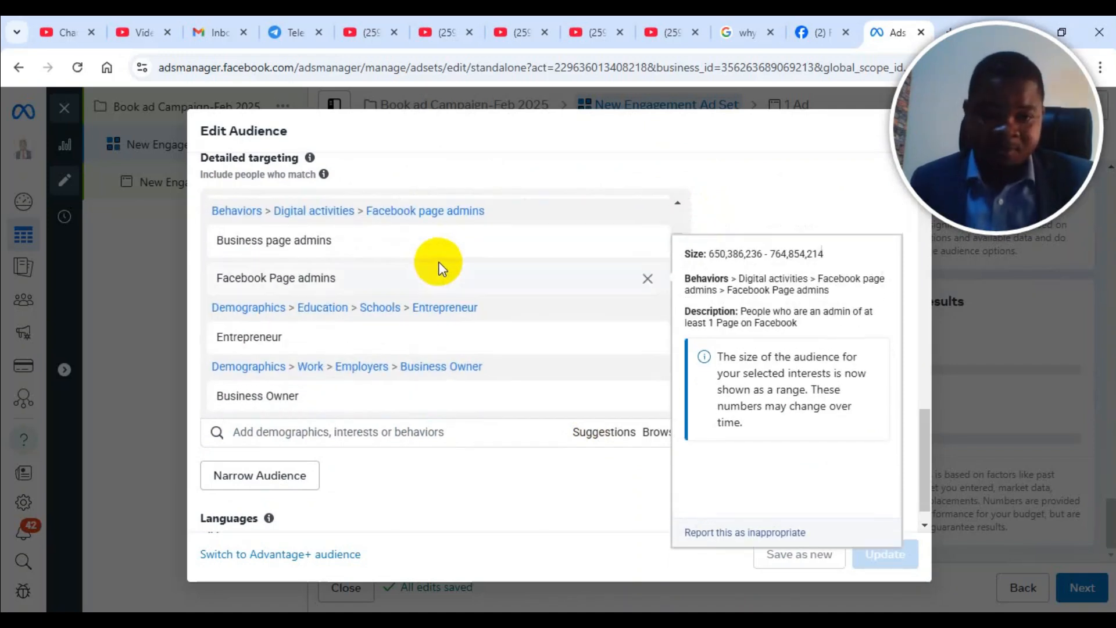
scroll(460, 290, down, 1)
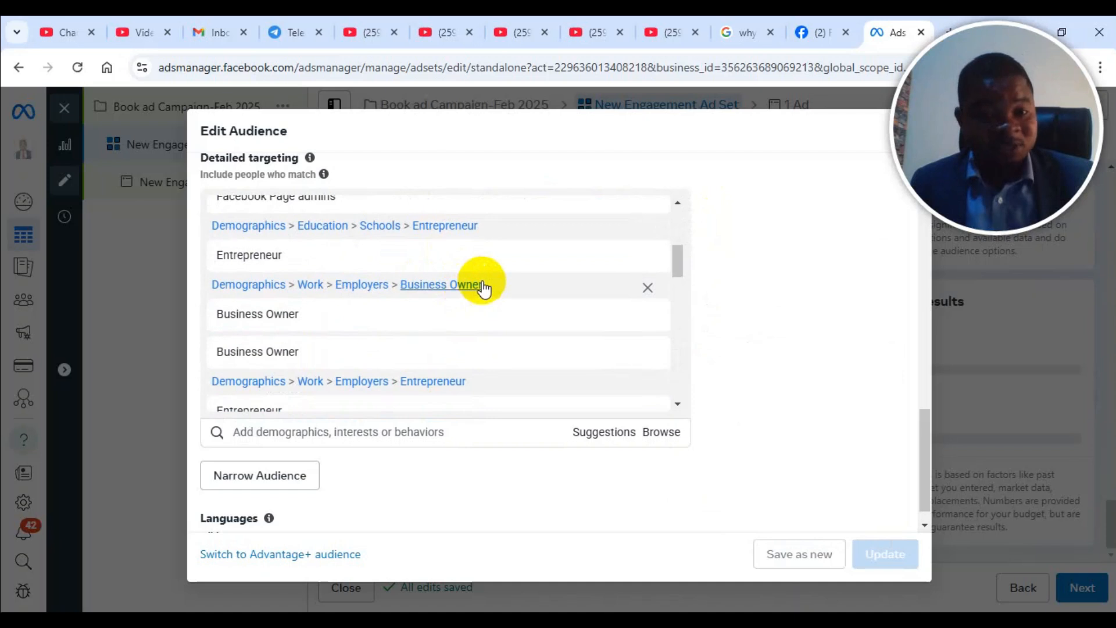
mouse_move(320, 317)
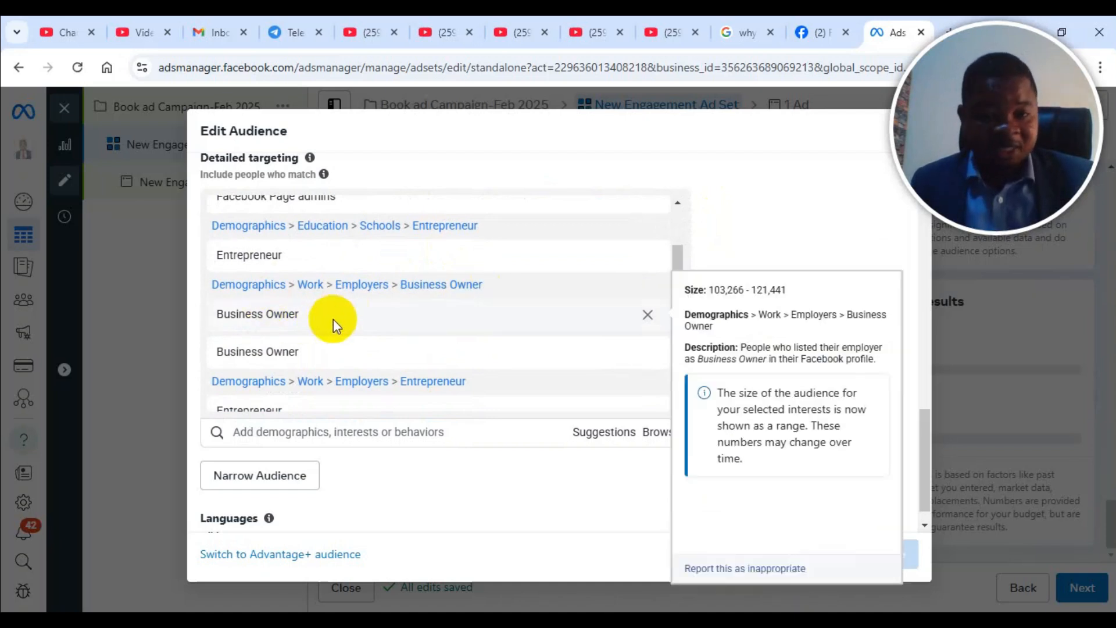
scroll(339, 316, down, 2)
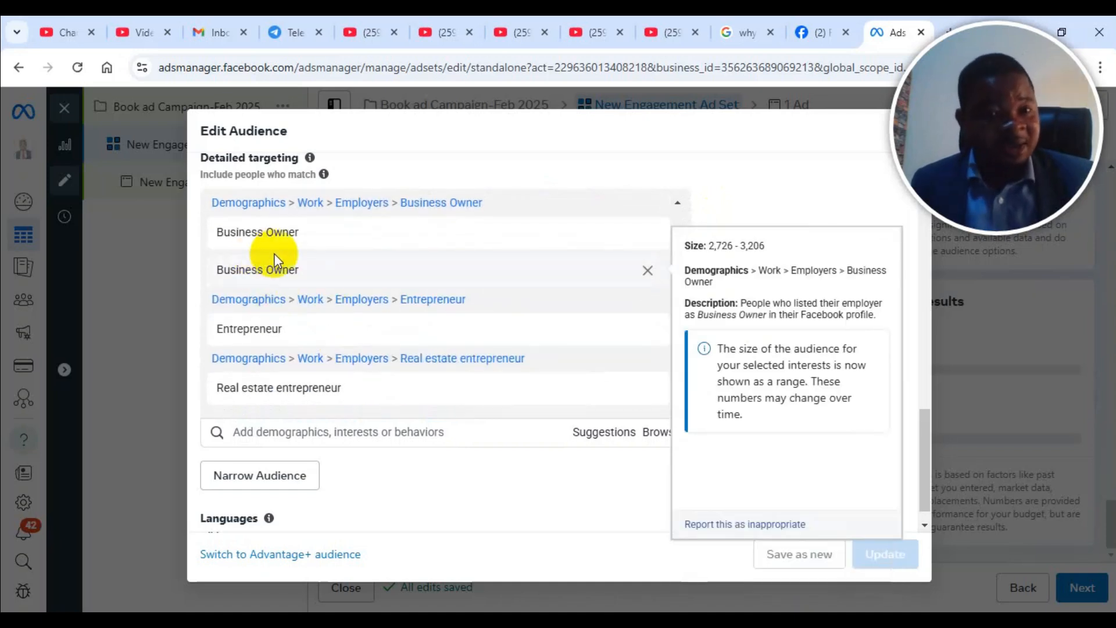
scroll(273, 256, up, 4)
scroll(360, 326, down, 2)
scroll(364, 322, up, 4)
scroll(365, 319, down, 4)
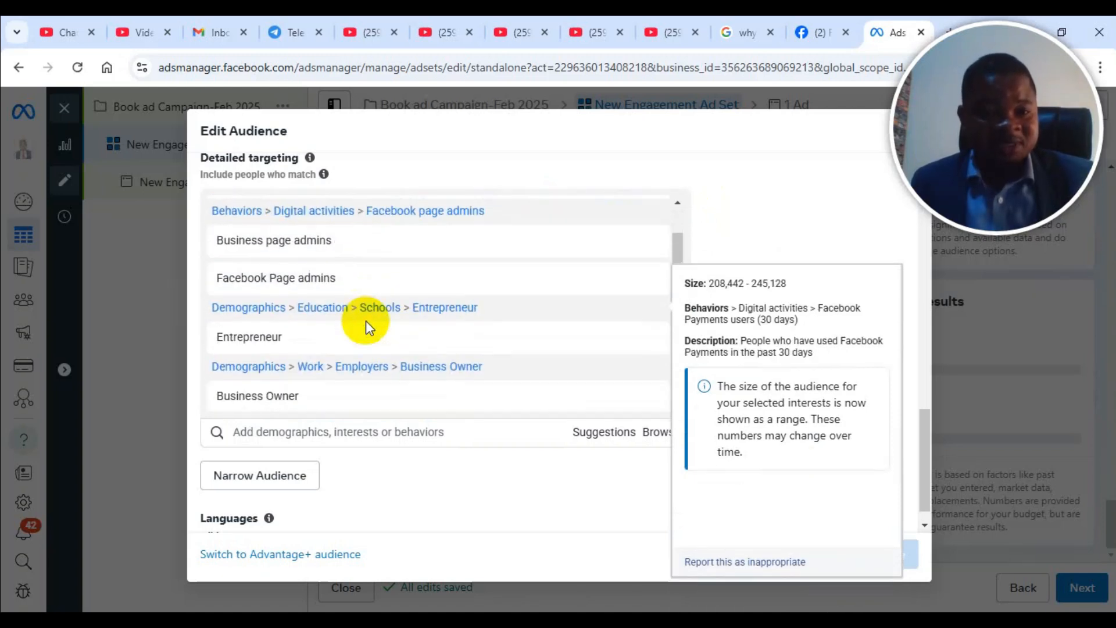
scroll(342, 323, down, 2)
scroll(342, 323, up, 2)
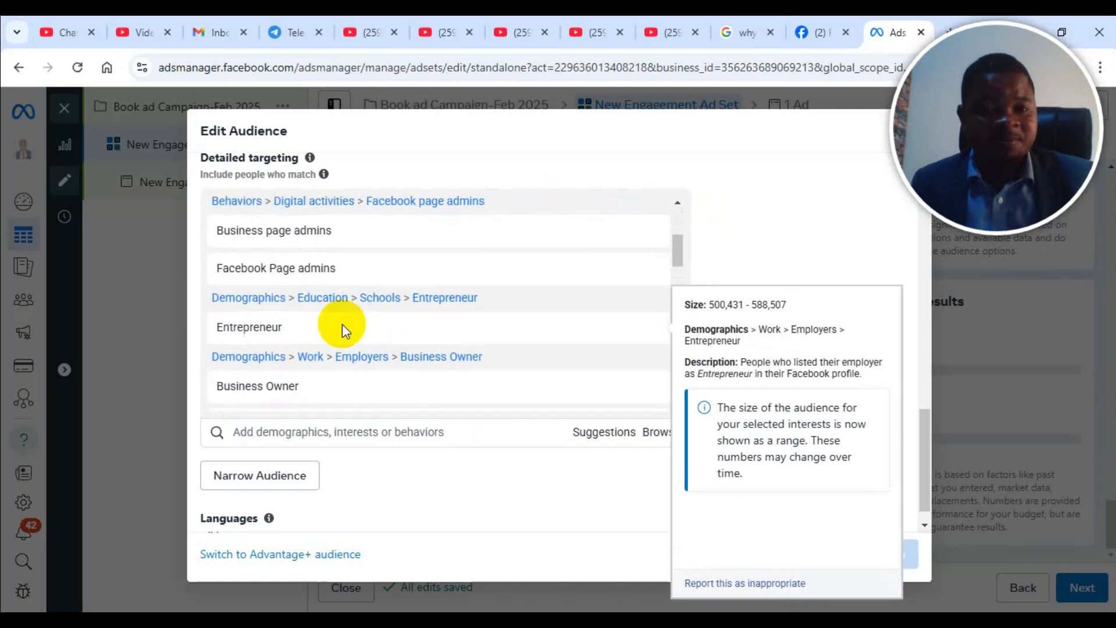
scroll(348, 323, up, 1)
scroll(361, 326, down, 3)
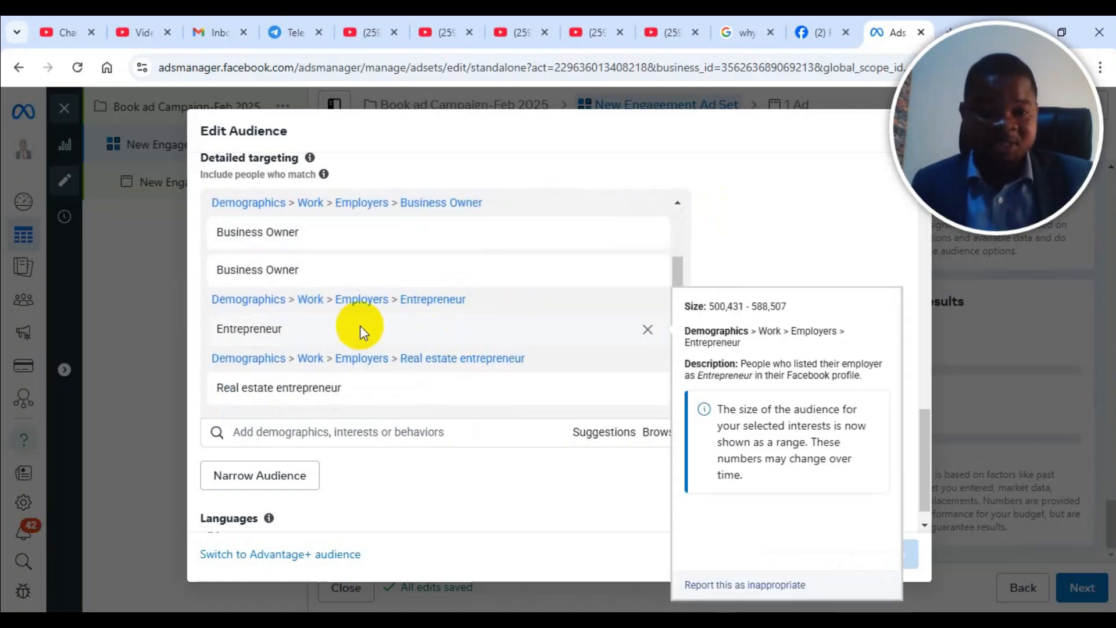
scroll(316, 298, down, 2)
scroll(323, 294, down, 2)
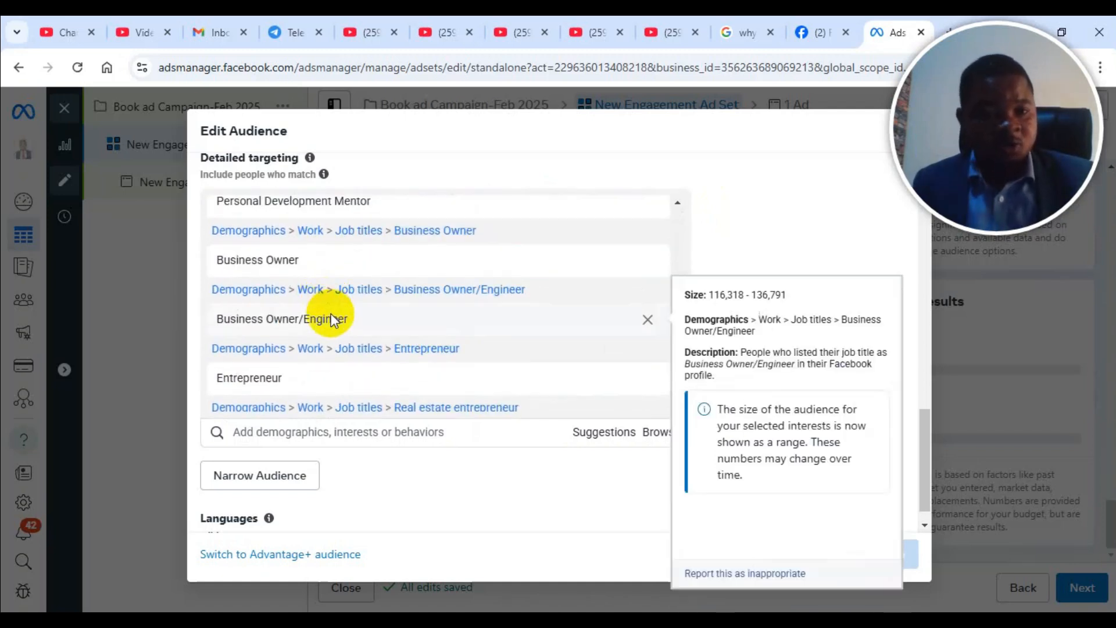
scroll(331, 308, down, 4)
scroll(335, 311, down, 5)
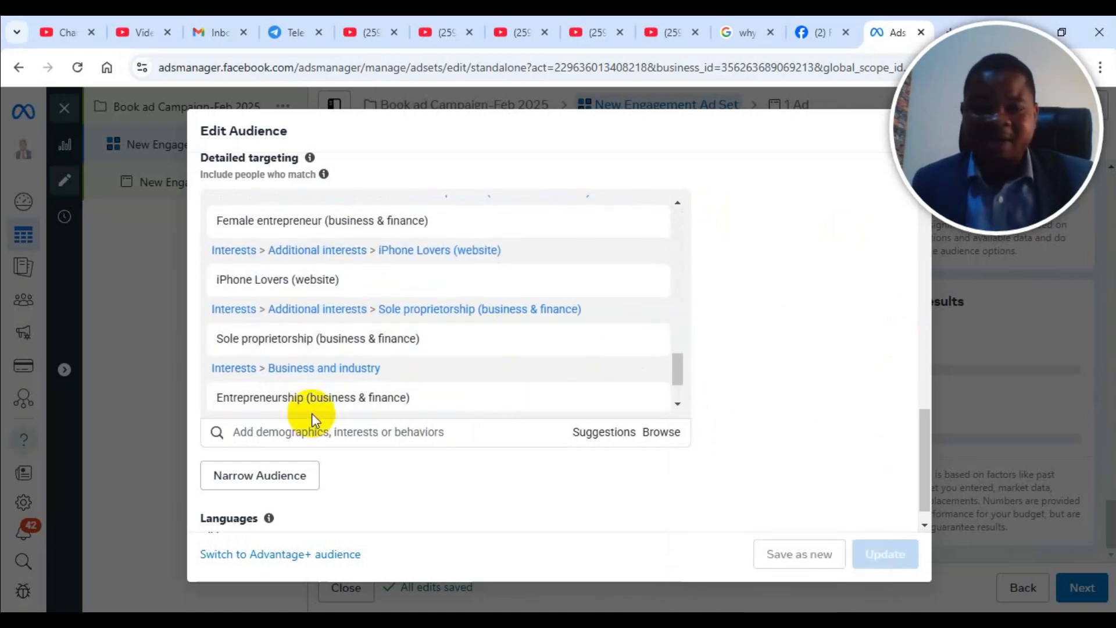
Step: Search the detailed targeting for "luxury", copy the term, and add the interest Luxury (lifestyle content)
click(302, 430)
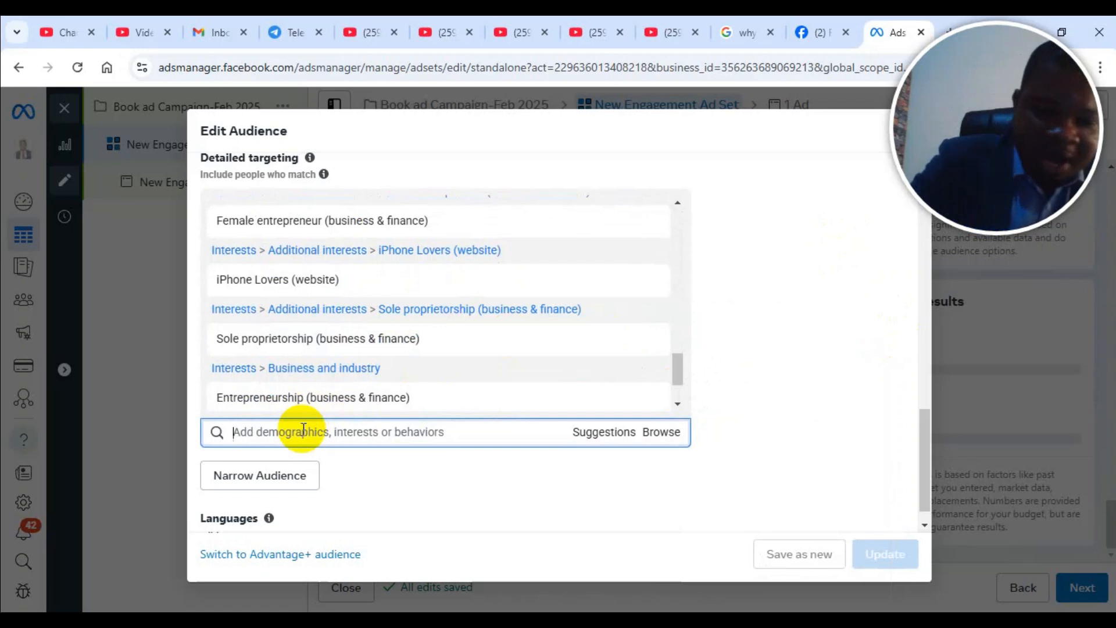
text(luxury)
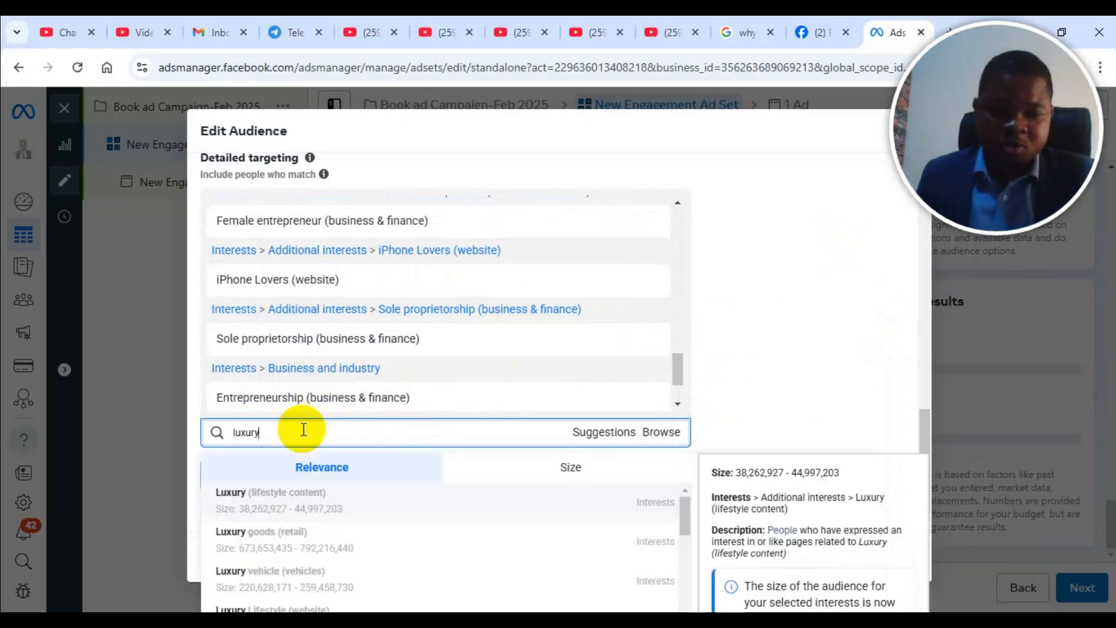
right_click(244, 430)
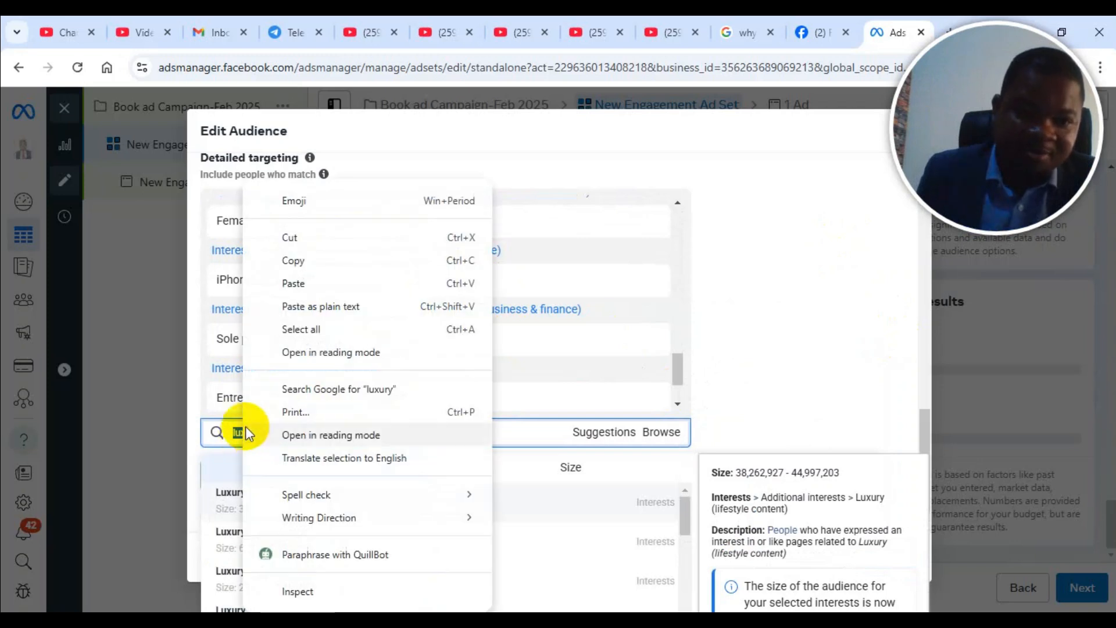
click(298, 259)
click(304, 497)
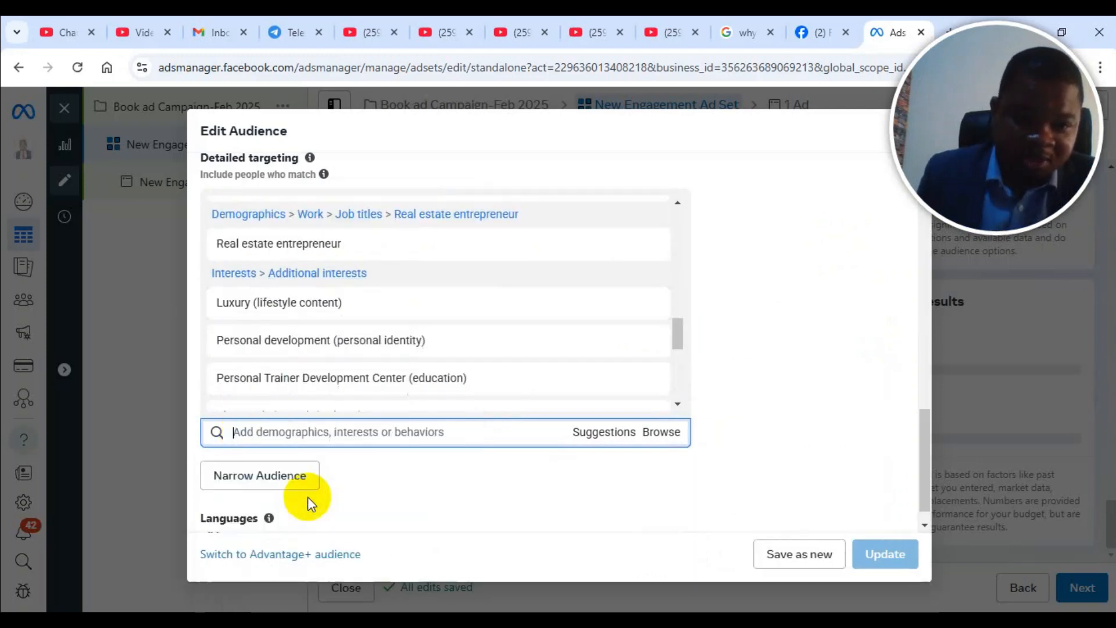
Step: Search with the copied "luxury" term again and add the interest Luxury goods (retail)
right_click(287, 428)
click(335, 240)
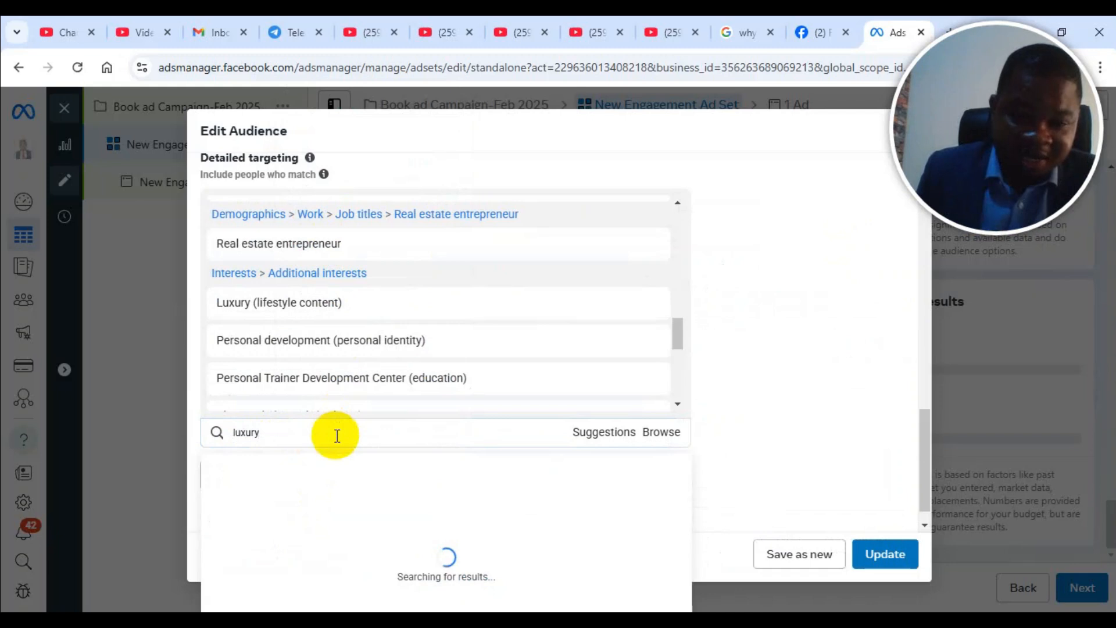
click(301, 500)
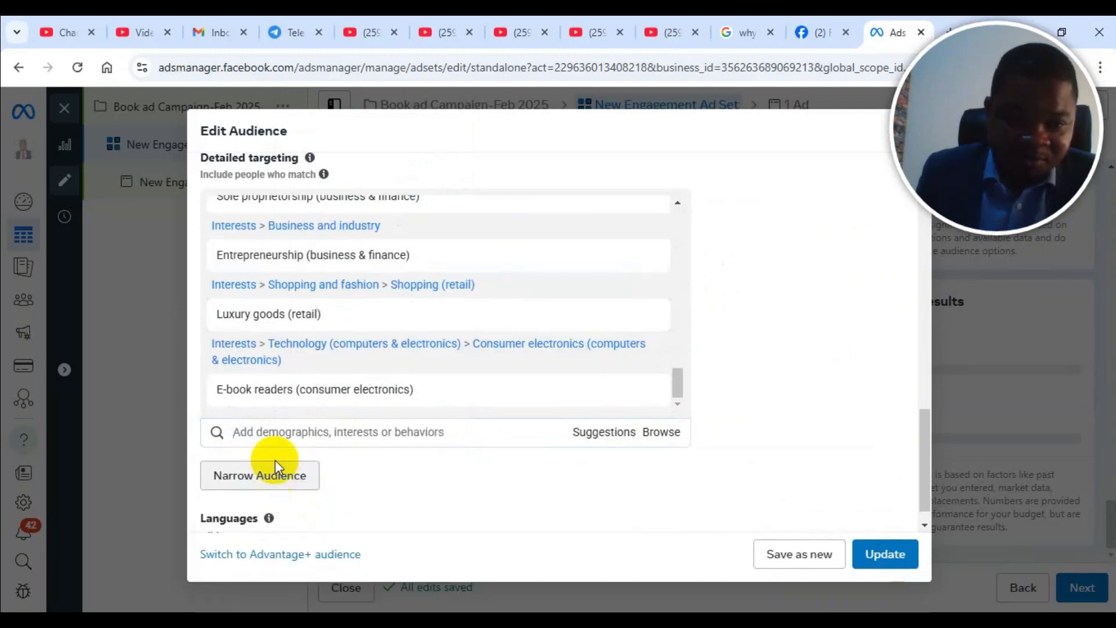
Step: Search once more with the copied "luxury" term and add the interest Luxury Shop
right_click(289, 427)
click(366, 238)
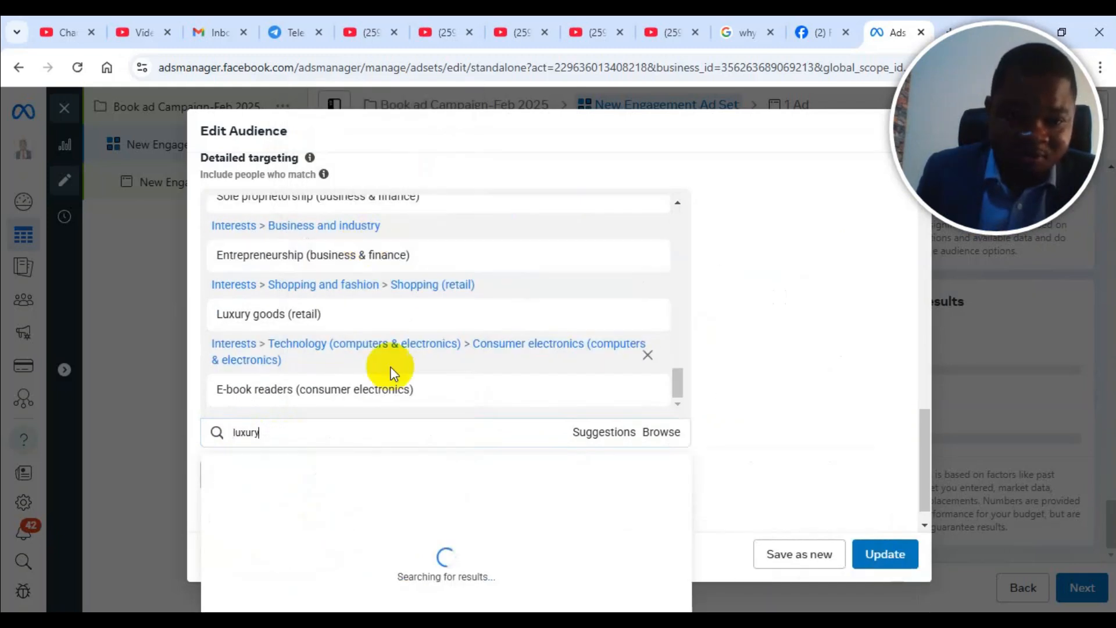
scroll(340, 512, down, 2)
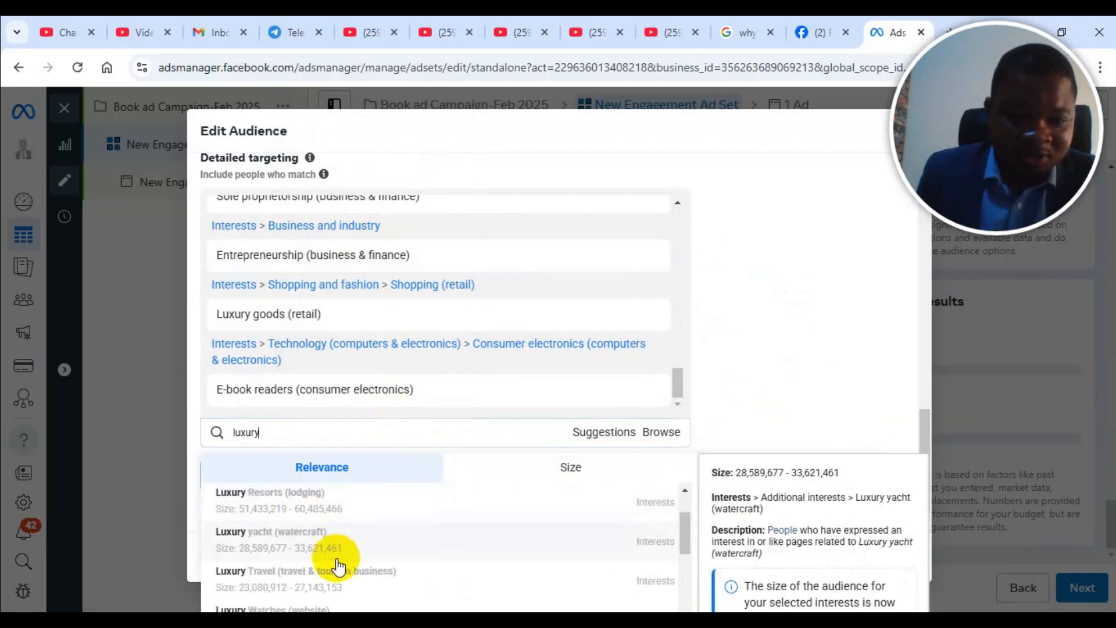
scroll(316, 530, down, 2)
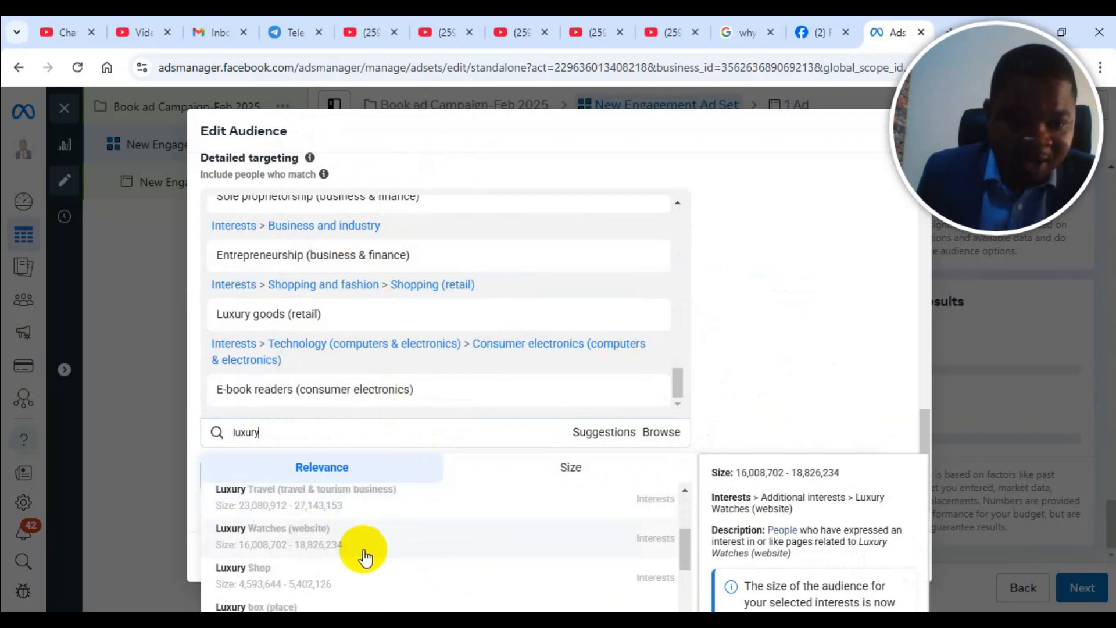
scroll(361, 551, down, 2)
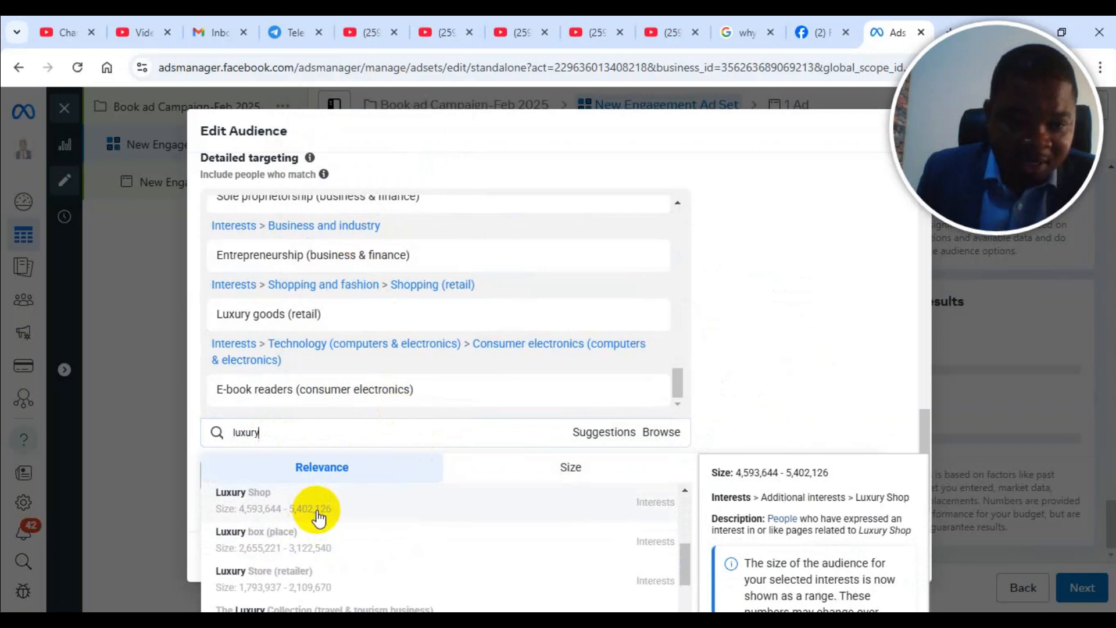
click(349, 511)
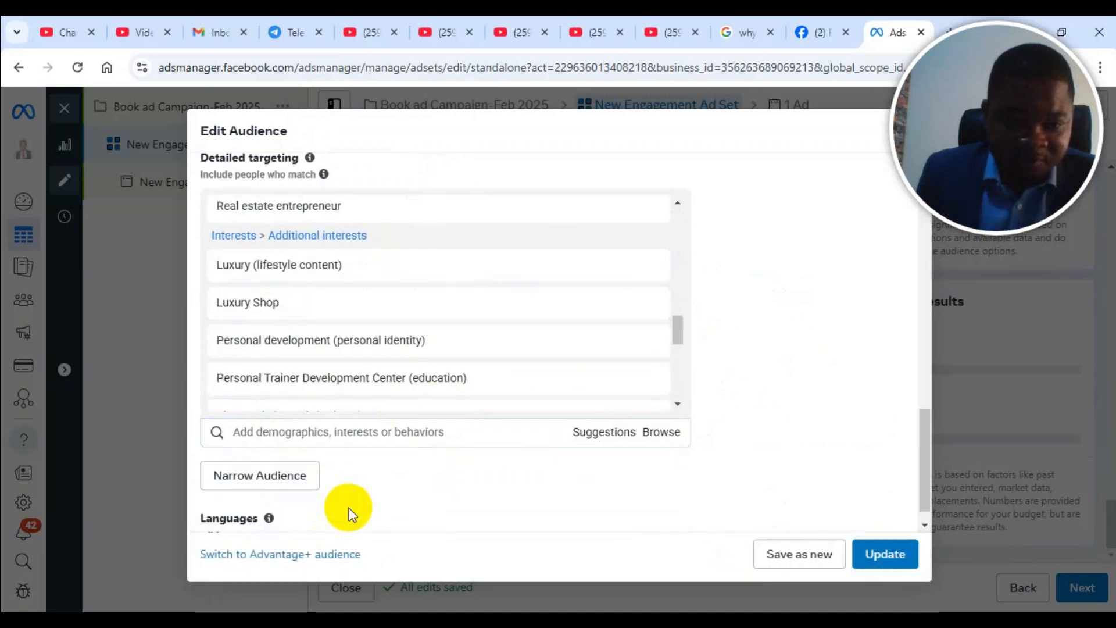
Step: Update the saved audience with the added luxury interests and confirm the change for the campaigns and ad sets using it
click(904, 557)
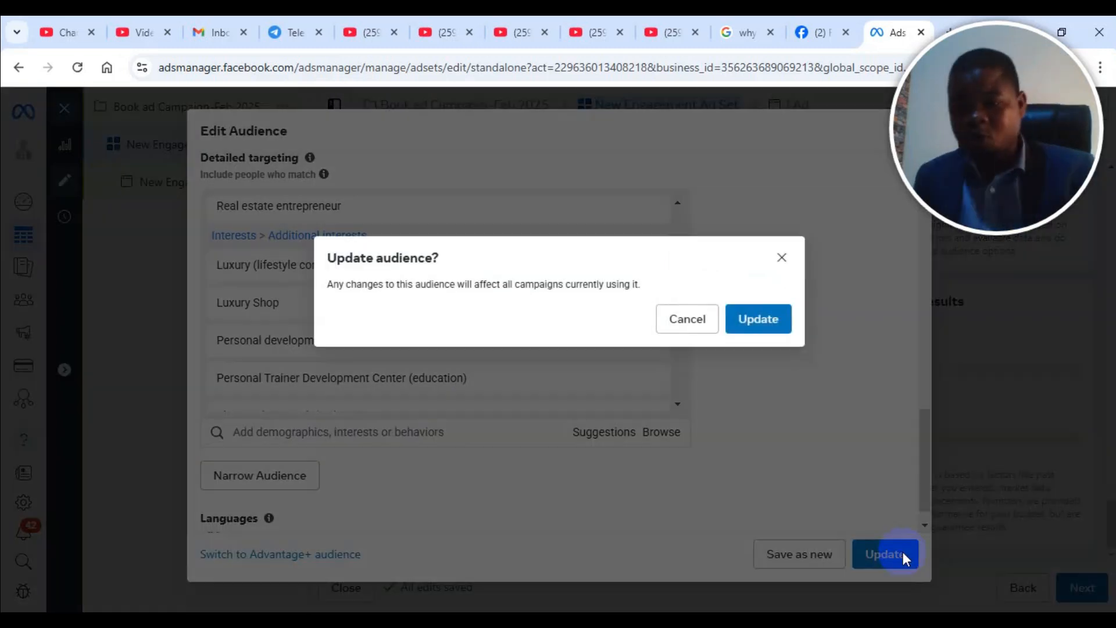
click(760, 327)
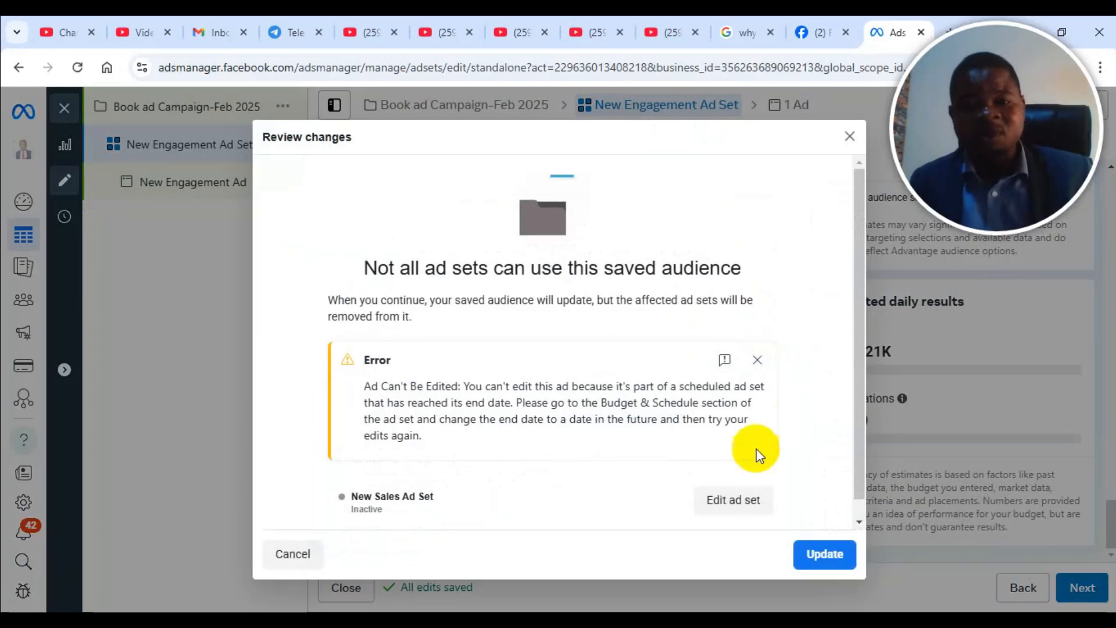
click(825, 554)
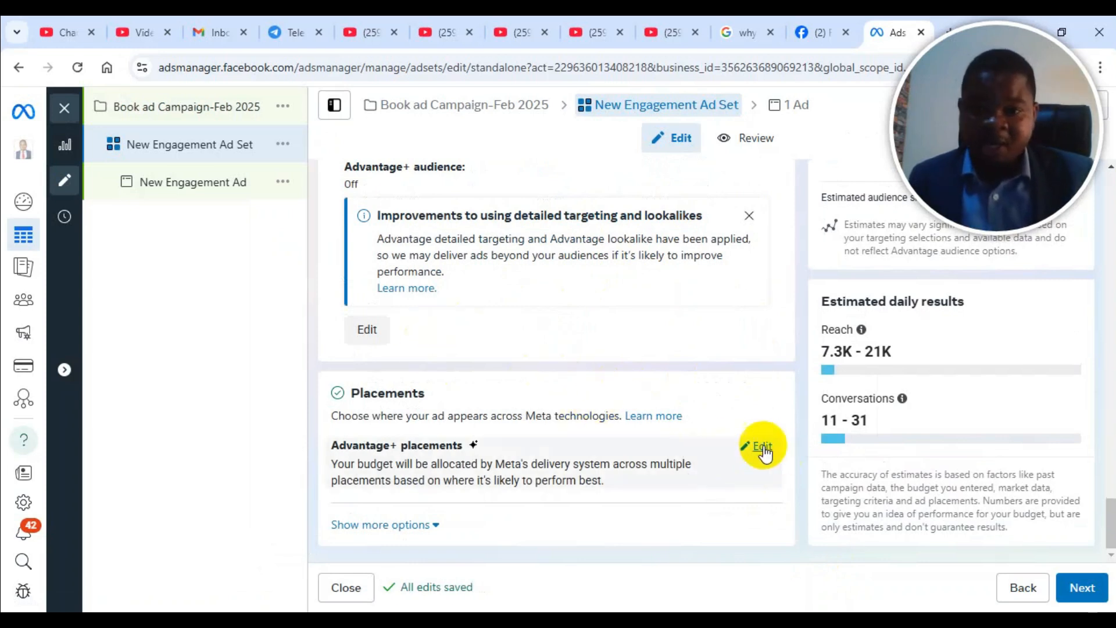
Step: Switch the ad set to manual placements and exclude the Audience Network and Messenger platforms, keeping Facebook and Instagram
click(763, 447)
scroll(597, 443, down, 1)
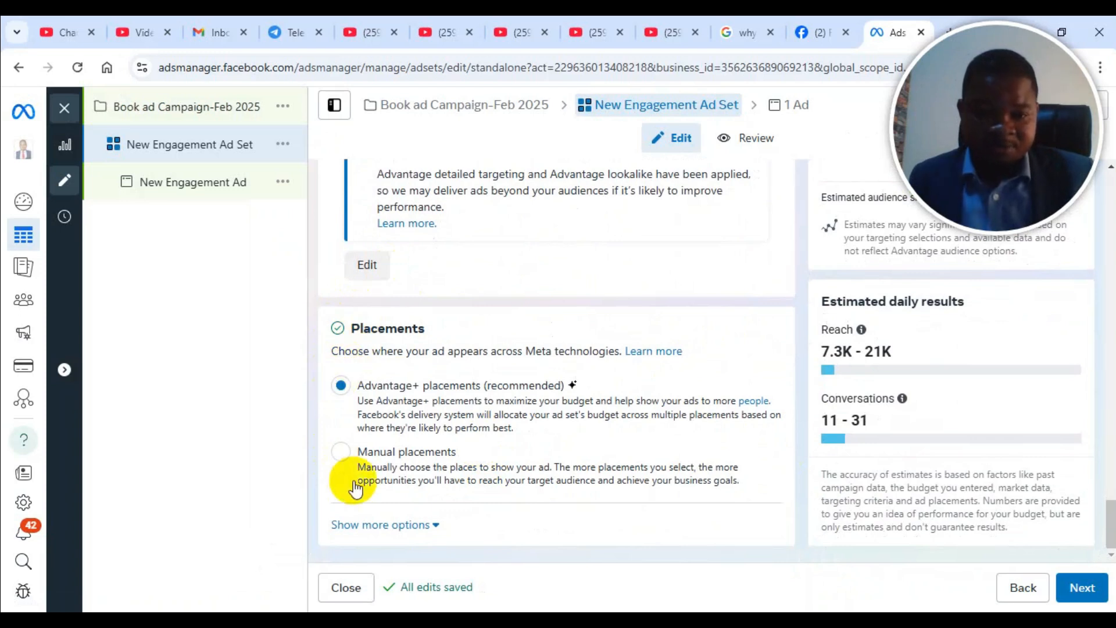
click(341, 452)
scroll(371, 435, down, 4)
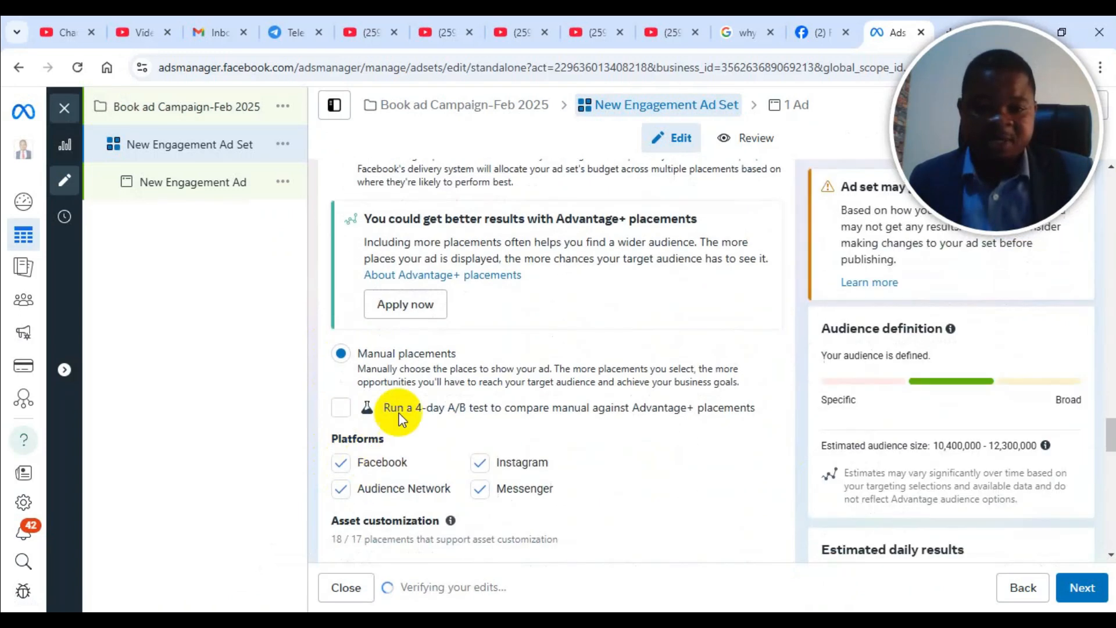
click(338, 494)
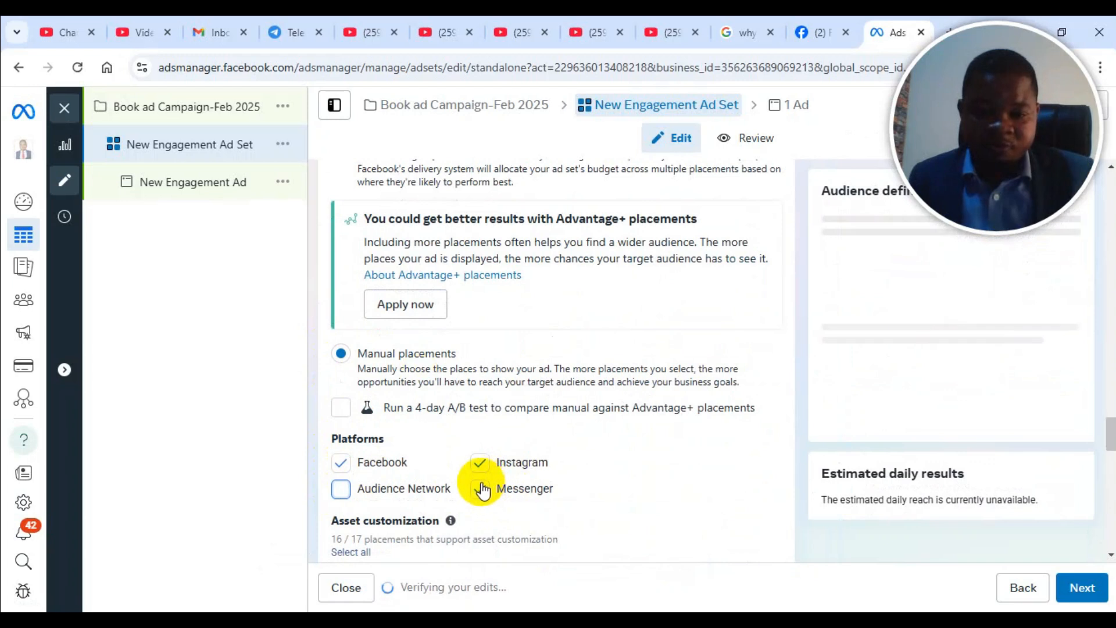
click(480, 490)
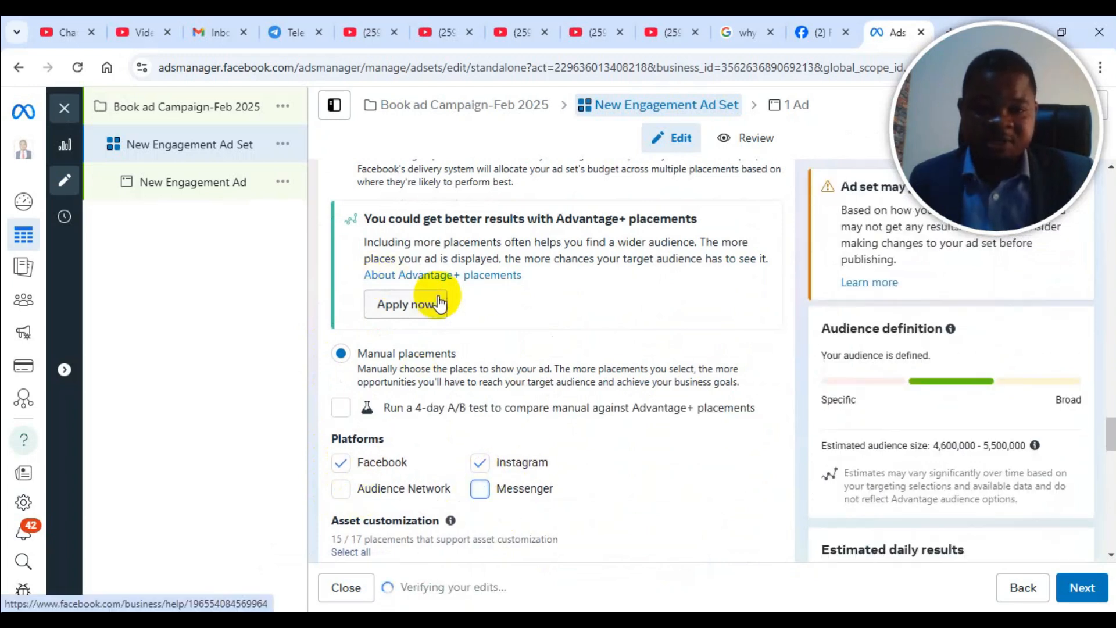
scroll(459, 291, down, 3)
scroll(657, 343, down, 12)
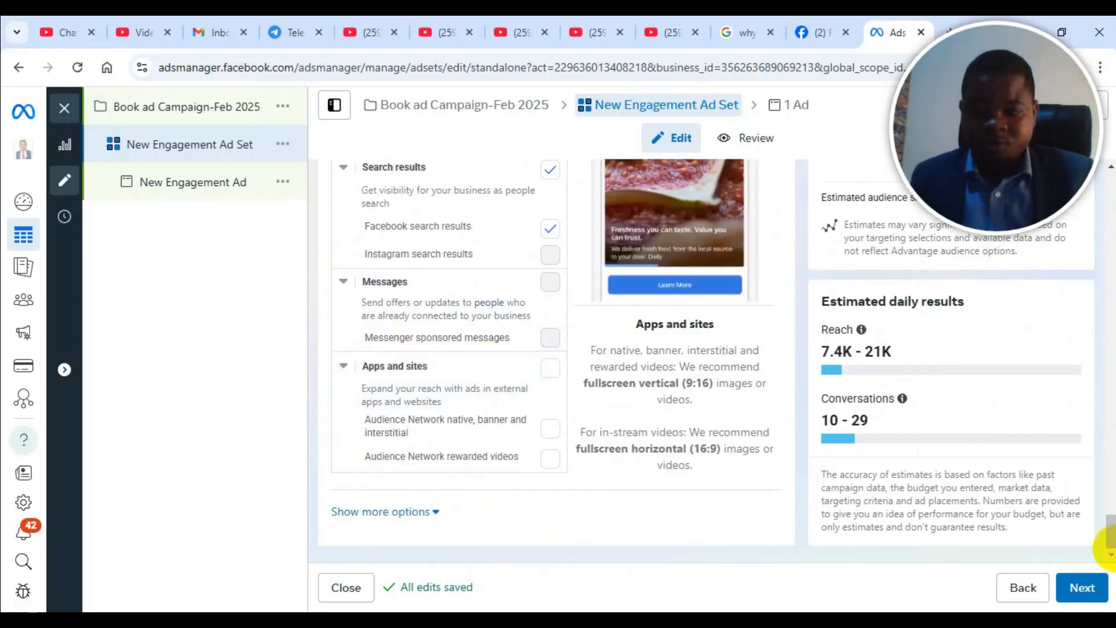
Step: Continue to the New Engagement Ad and change its ad setup to Use existing post
click(1074, 588)
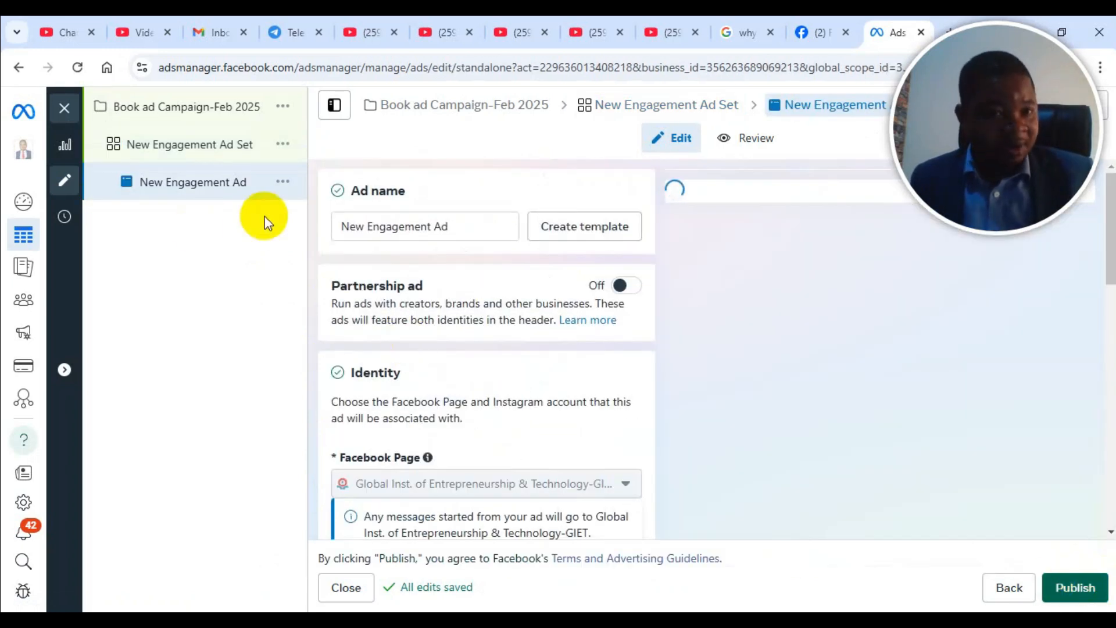
scroll(378, 259, down, 3)
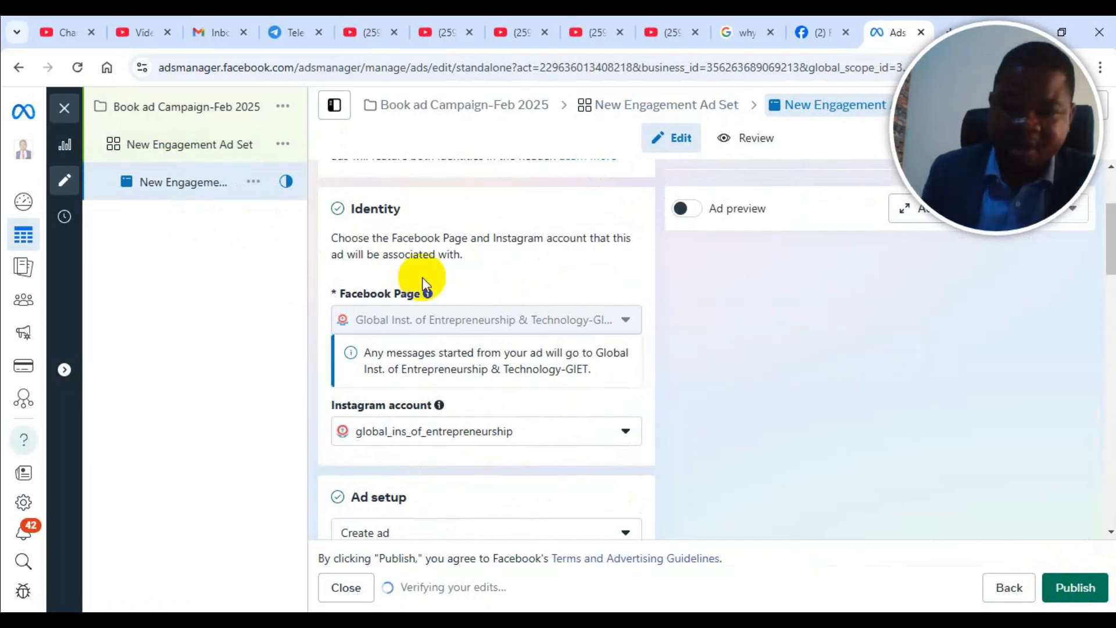
scroll(456, 348, down, 4)
click(439, 288)
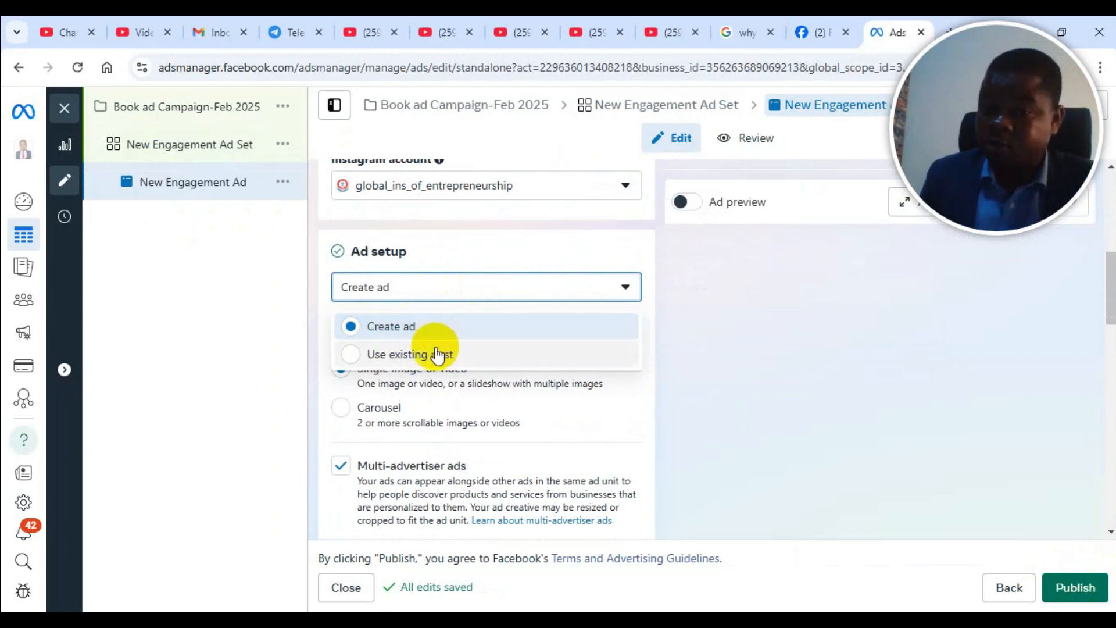
click(435, 357)
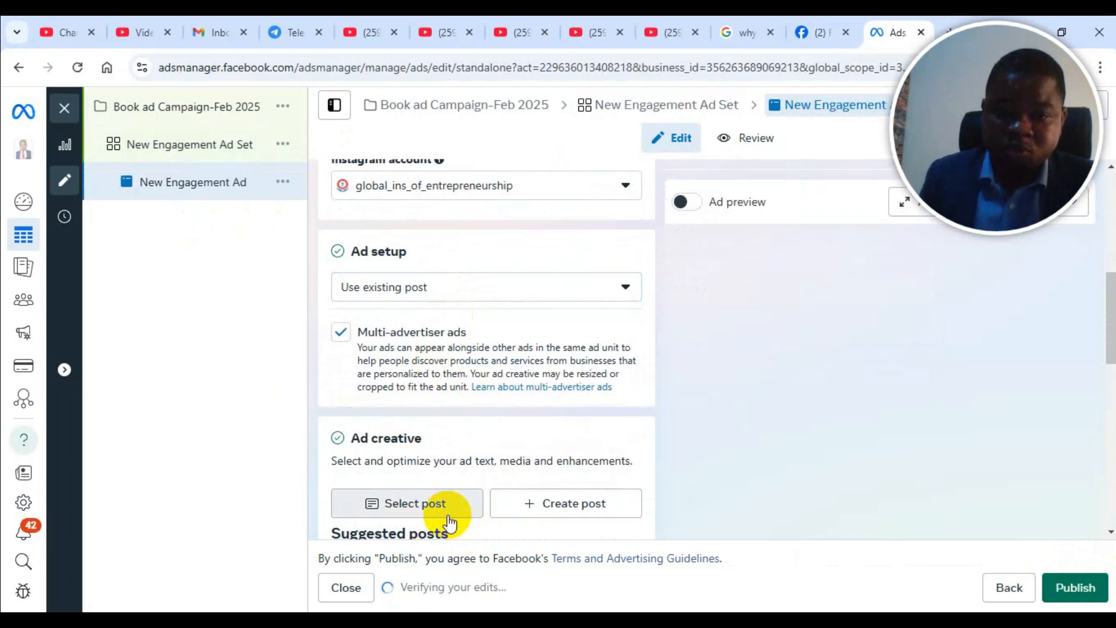
Step: Choose the Jan 31, 2025 Facebook workshop post organised by Sisal Engineering And Construction LTD as the ad creative
click(448, 519)
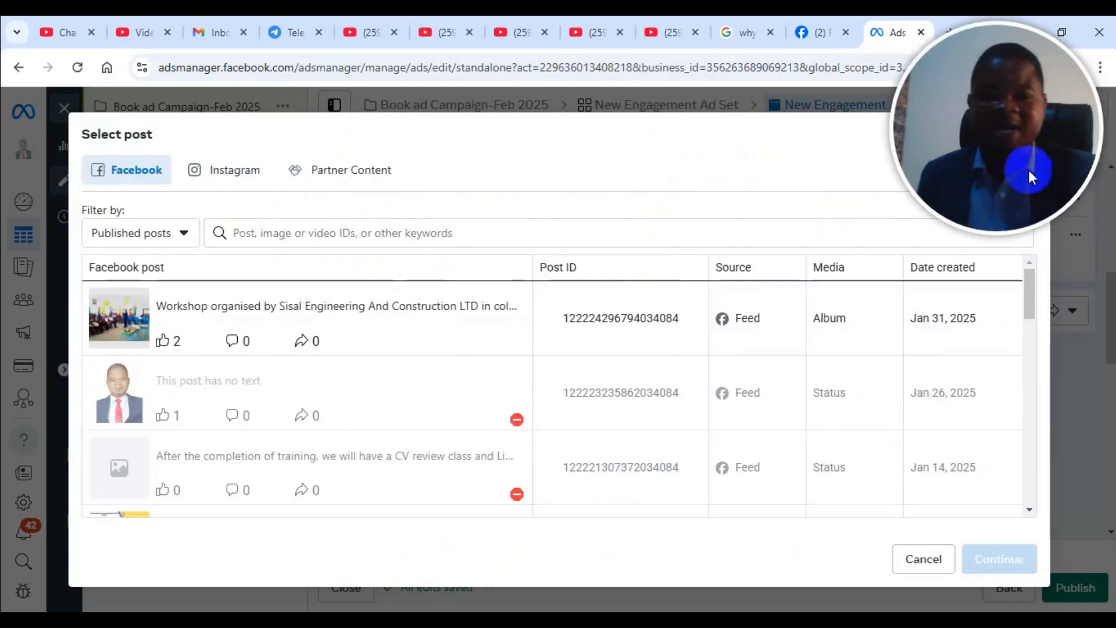
click(411, 319)
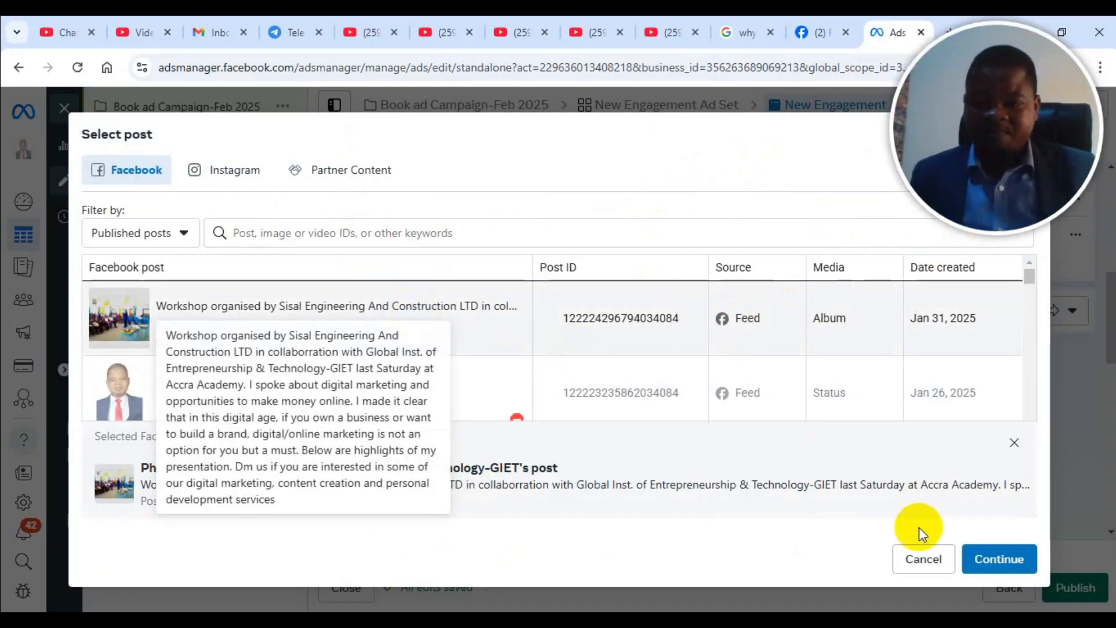
click(1016, 561)
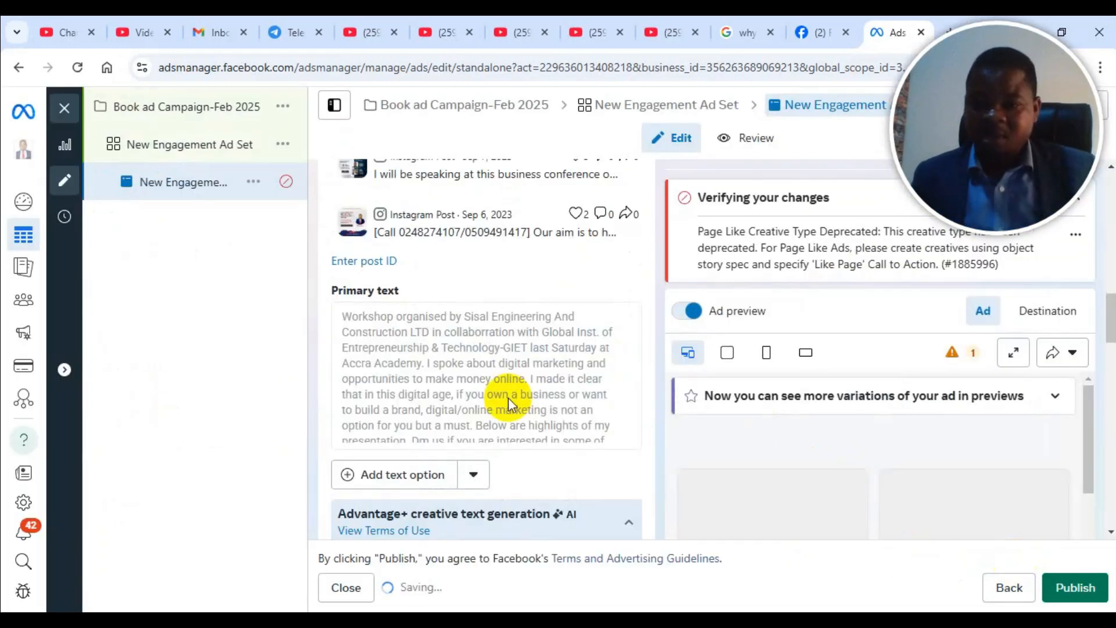
Step: Examine the ad's primary text, suggested text variations, and the Facebook and Instagram previews with their WhatsApp call to action
scroll(528, 391, down, 3)
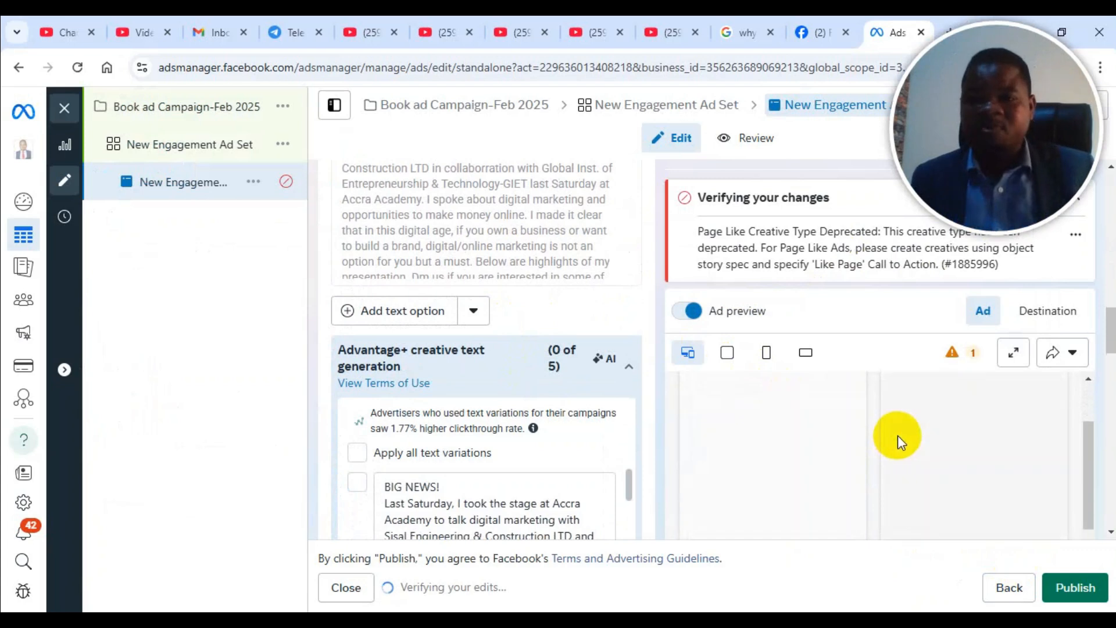
scroll(831, 447, down, 2)
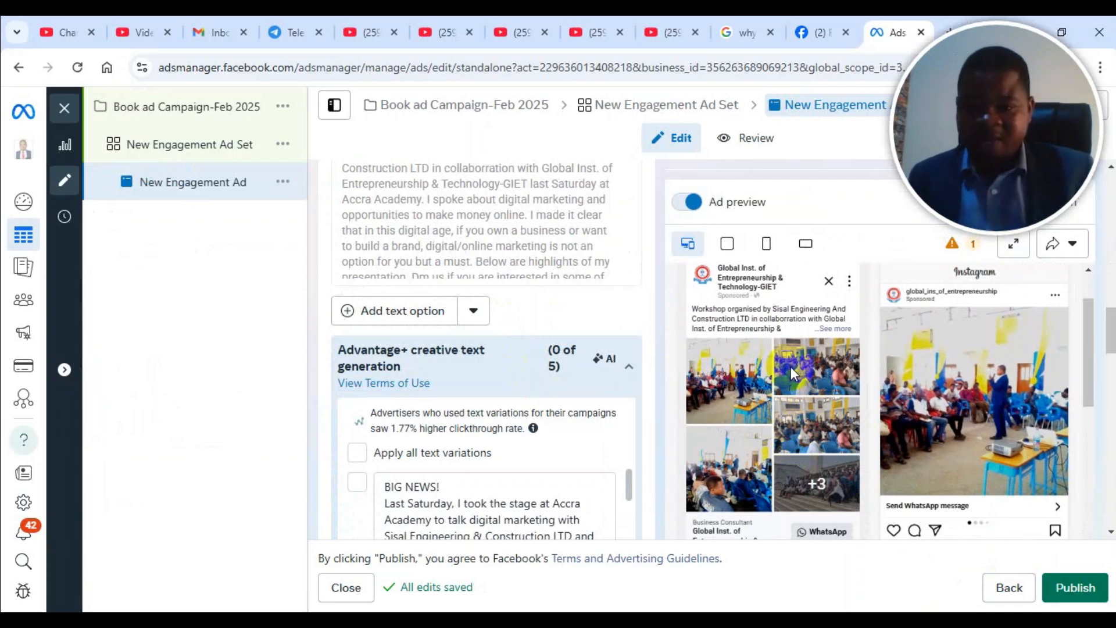
scroll(803, 415, down, 3)
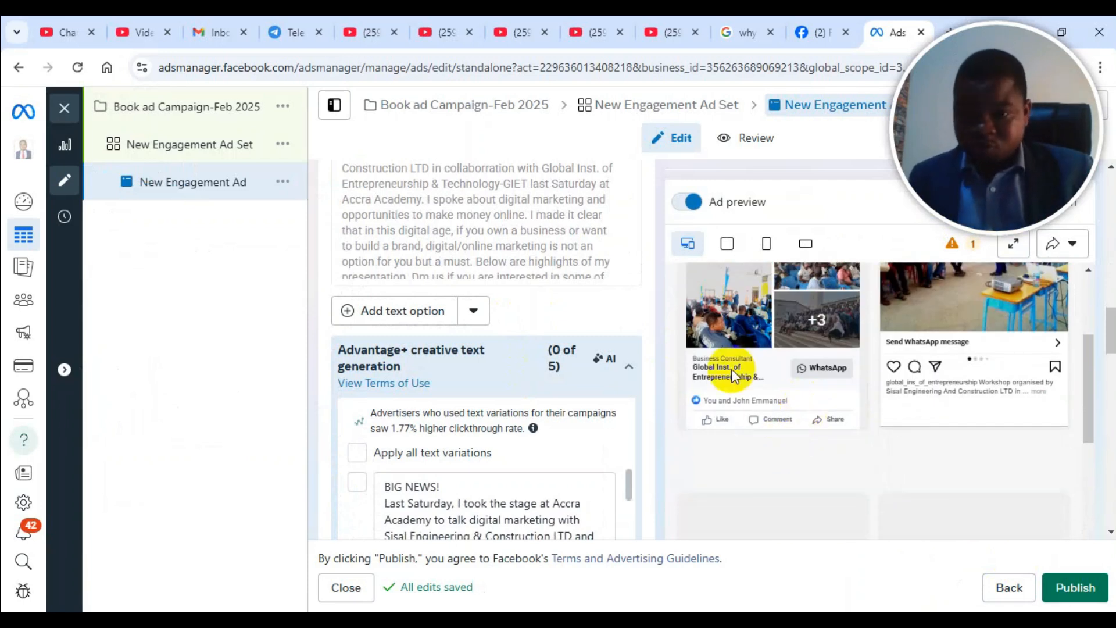
scroll(556, 336, up, 8)
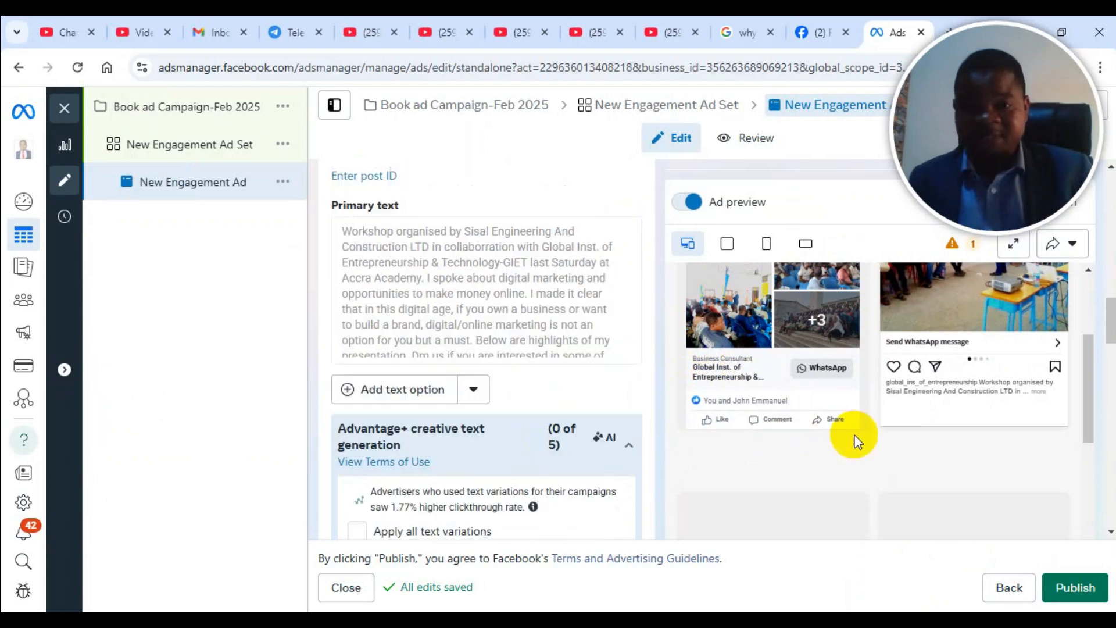
scroll(822, 367, up, 1)
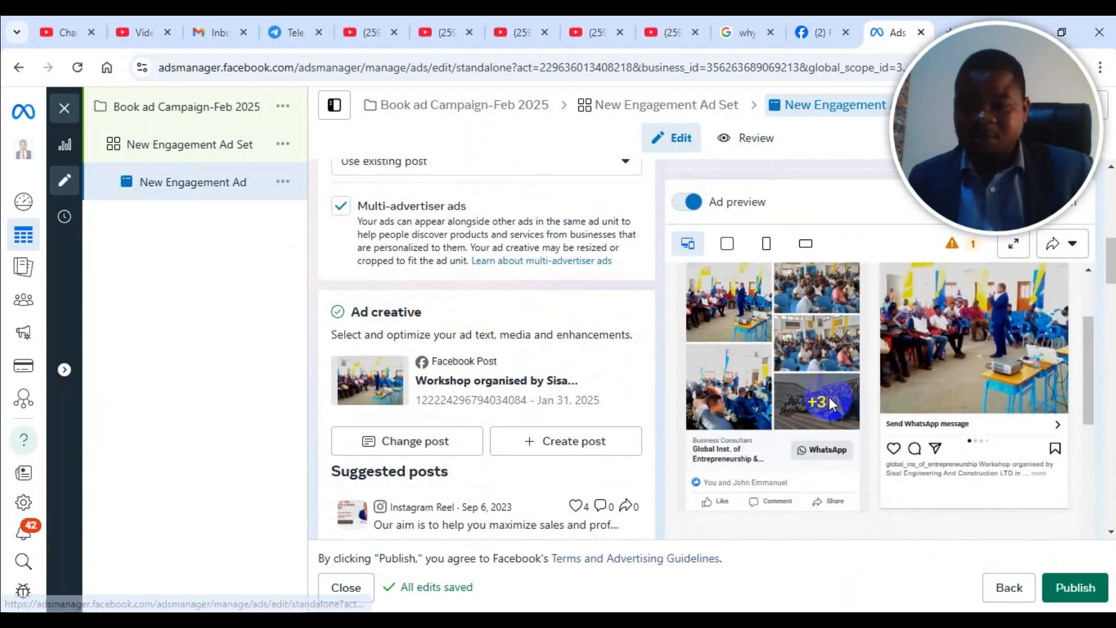
Step: Review the Facebook posts available for the ad creative, keeping the Jan 31, 2025 workshop post selected, and reopen the post selection
click(437, 452)
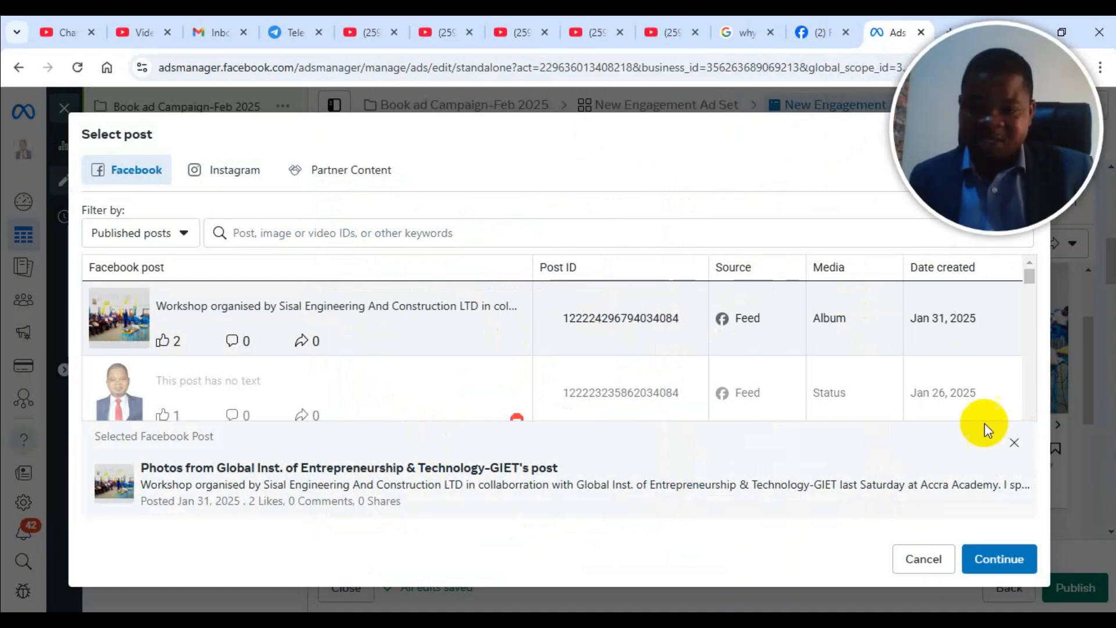
click(996, 560)
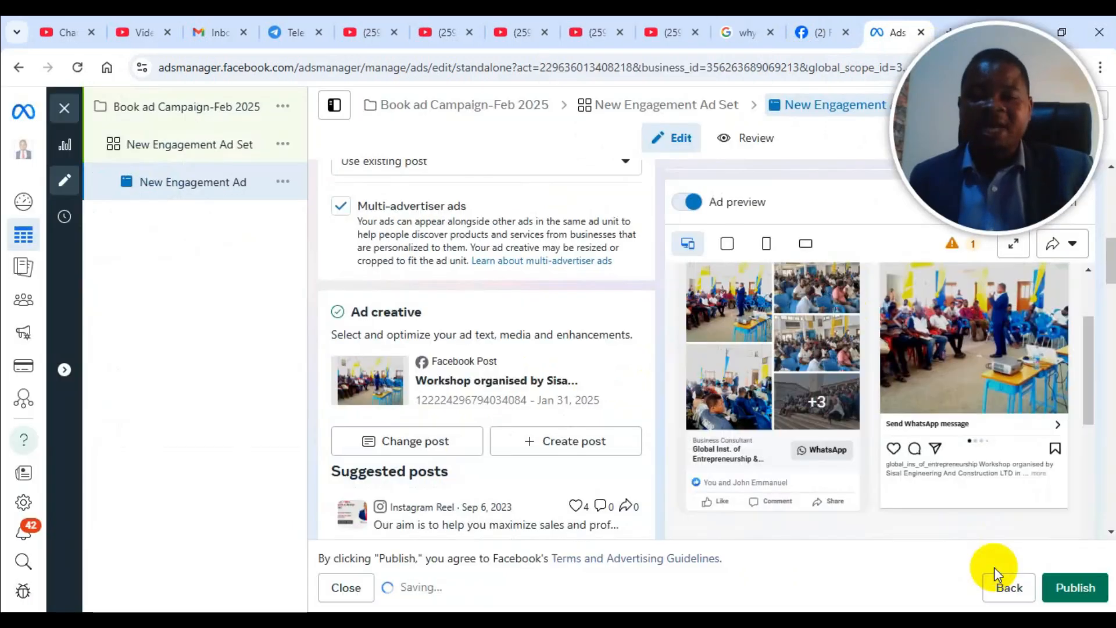
scroll(552, 383, down, 3)
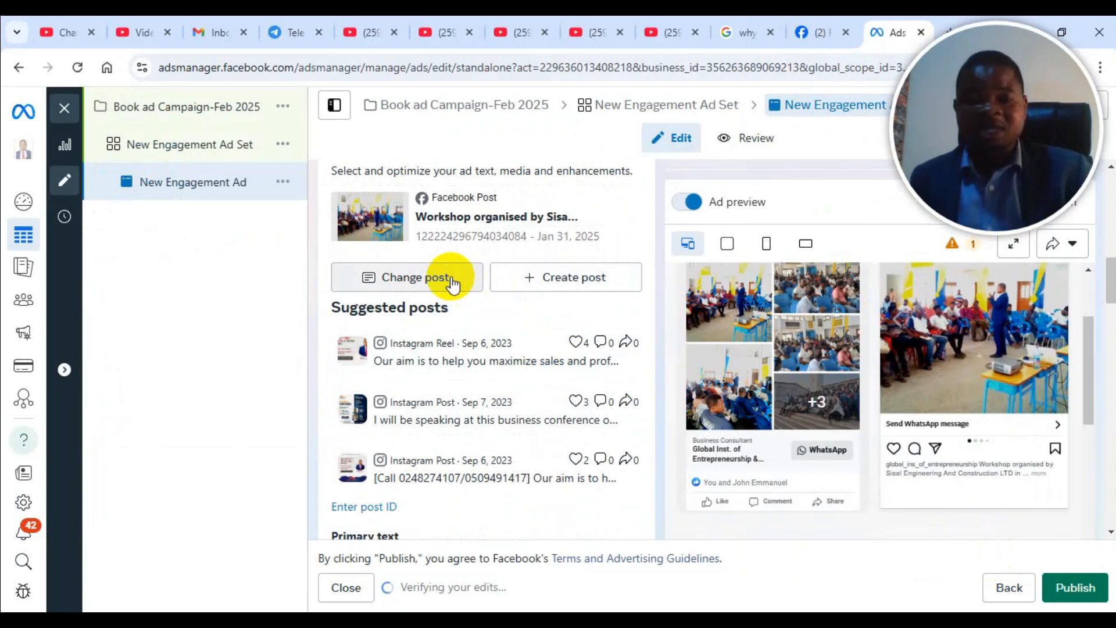
click(453, 283)
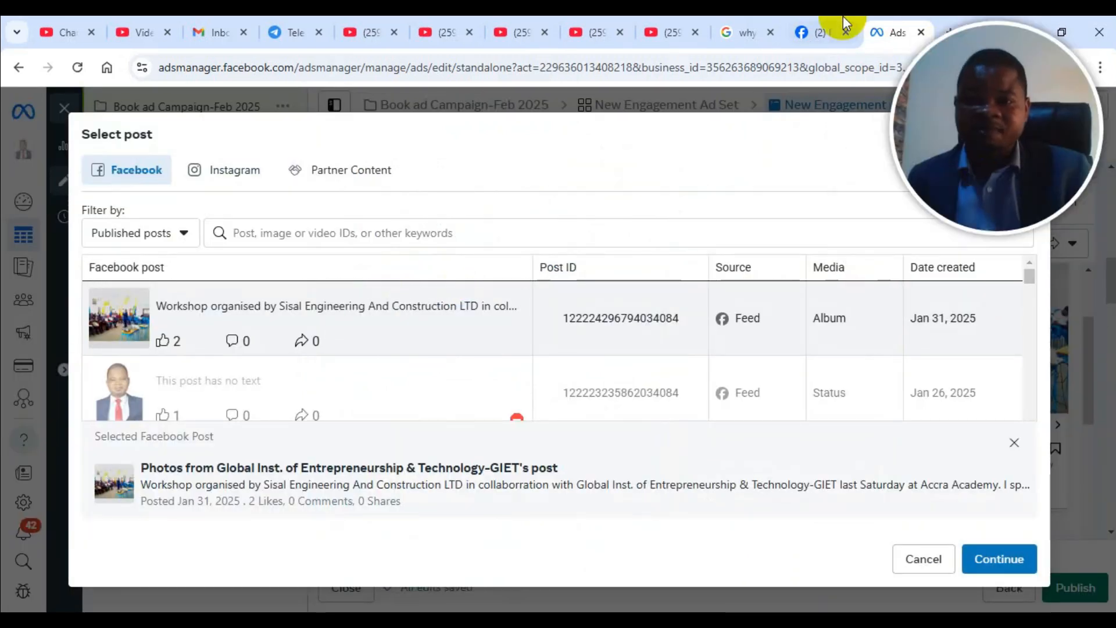
Step: Switch to Facebook, change to the Global Inst. of Entrepreneurship & Technology-GIET profile, and open its page
click(817, 26)
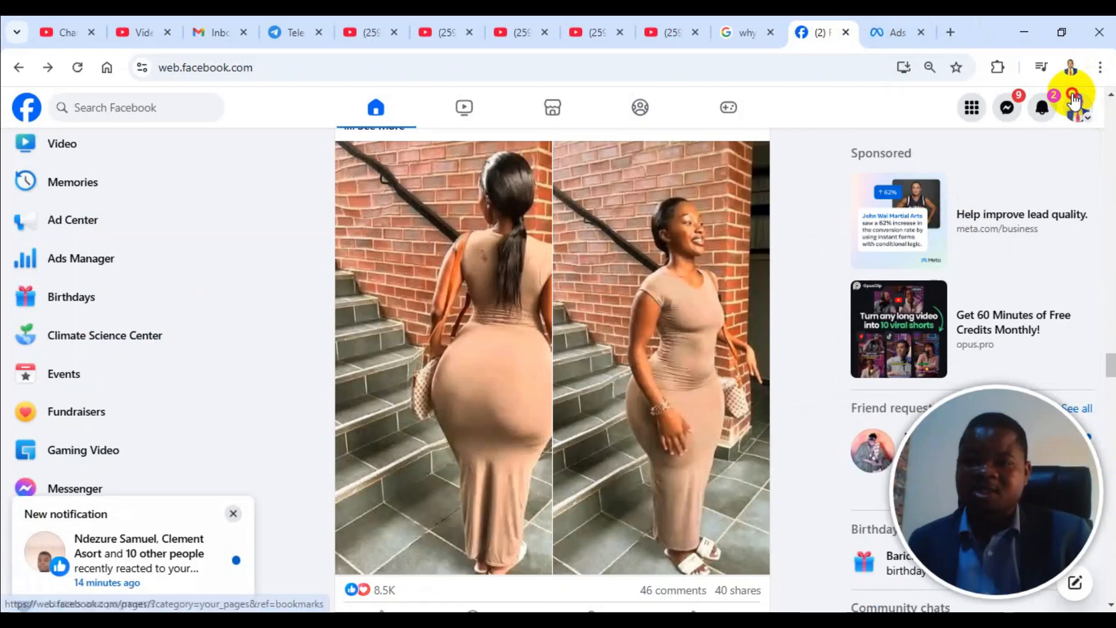
click(1074, 102)
click(956, 209)
click(766, 25)
click(801, 25)
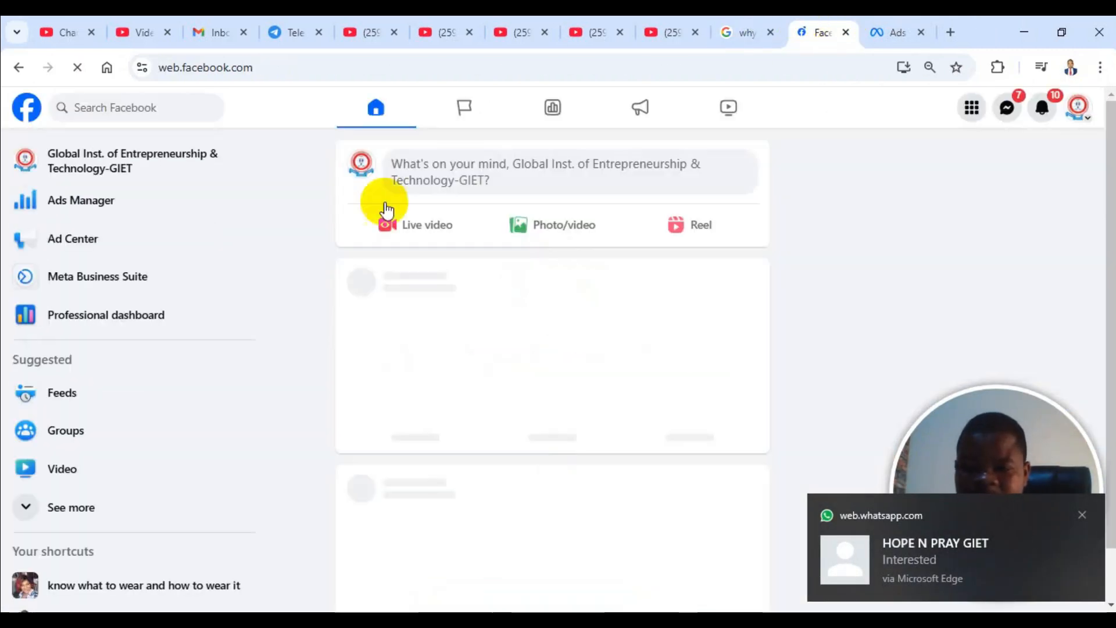
click(117, 157)
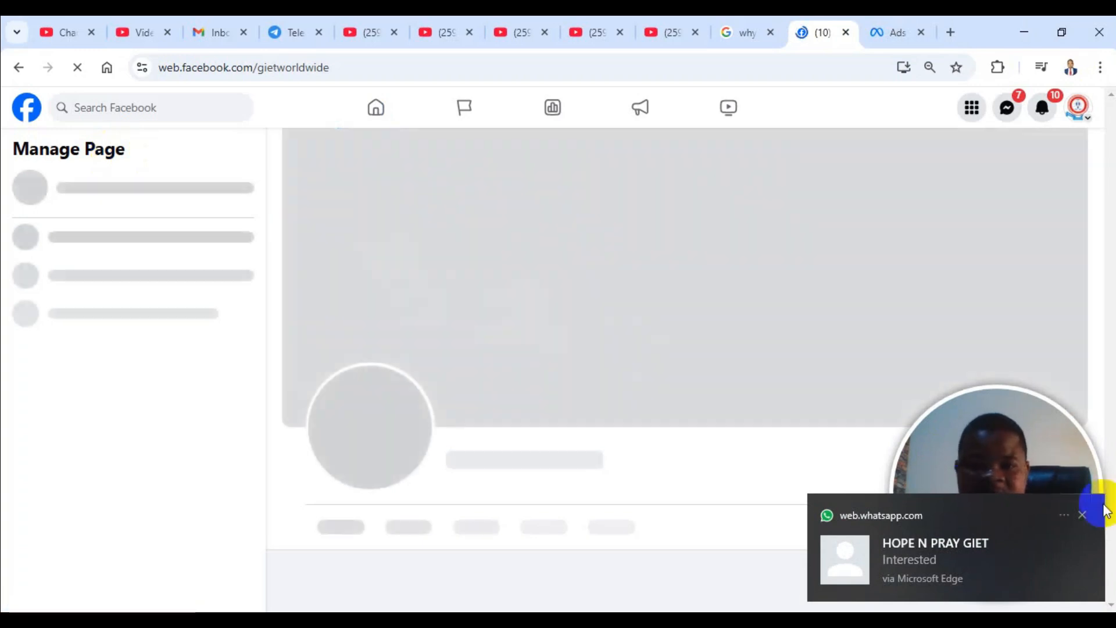
scroll(985, 474, down, 5)
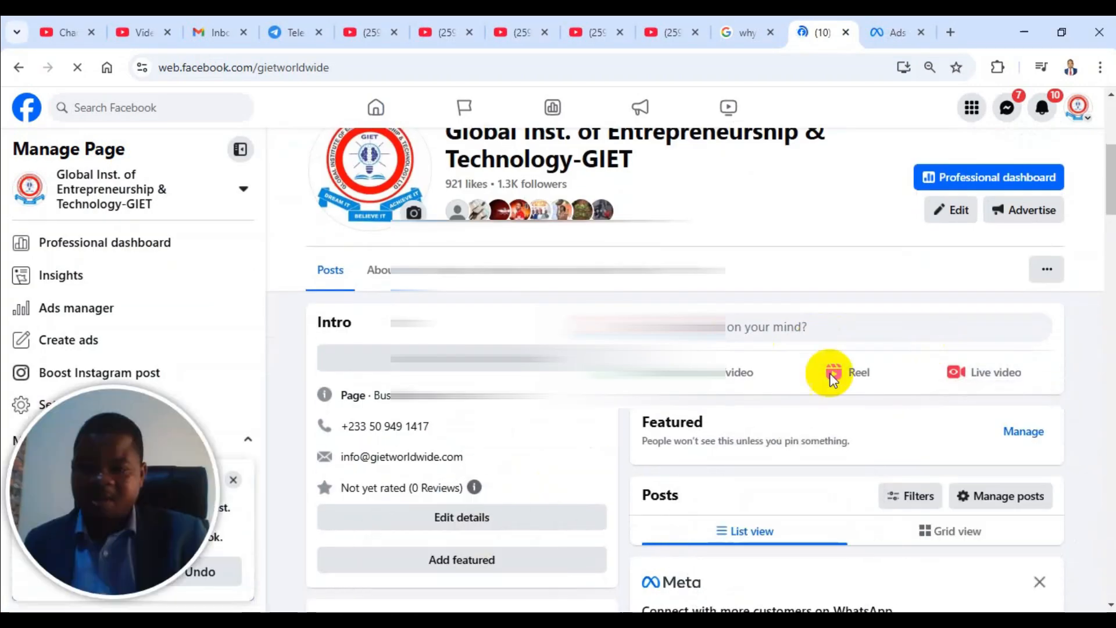
click(738, 380)
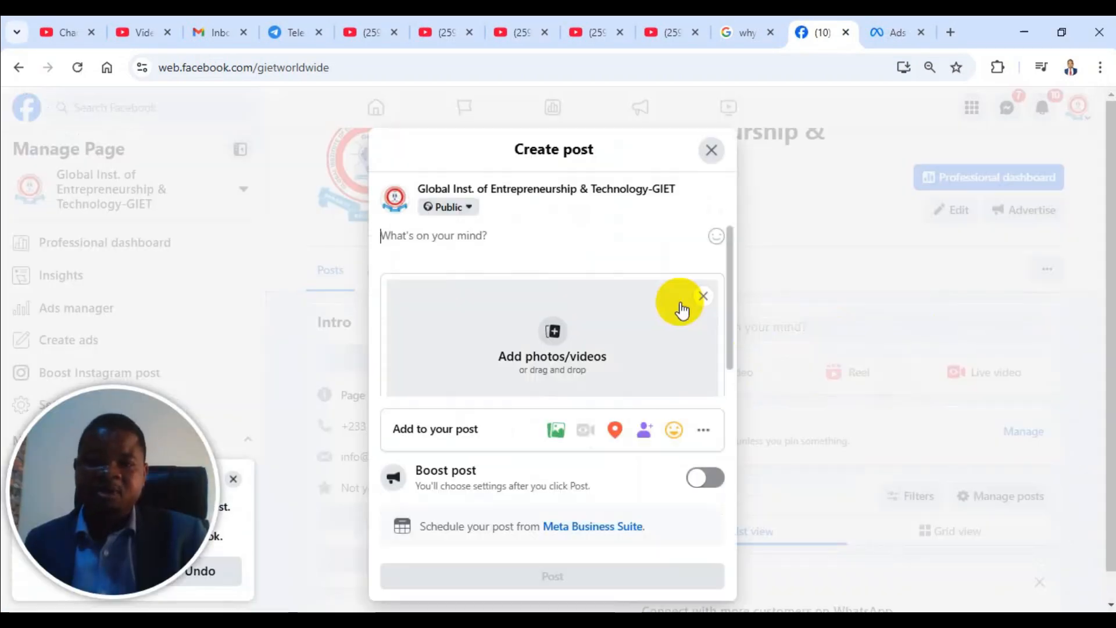
click(568, 332)
click(309, 225)
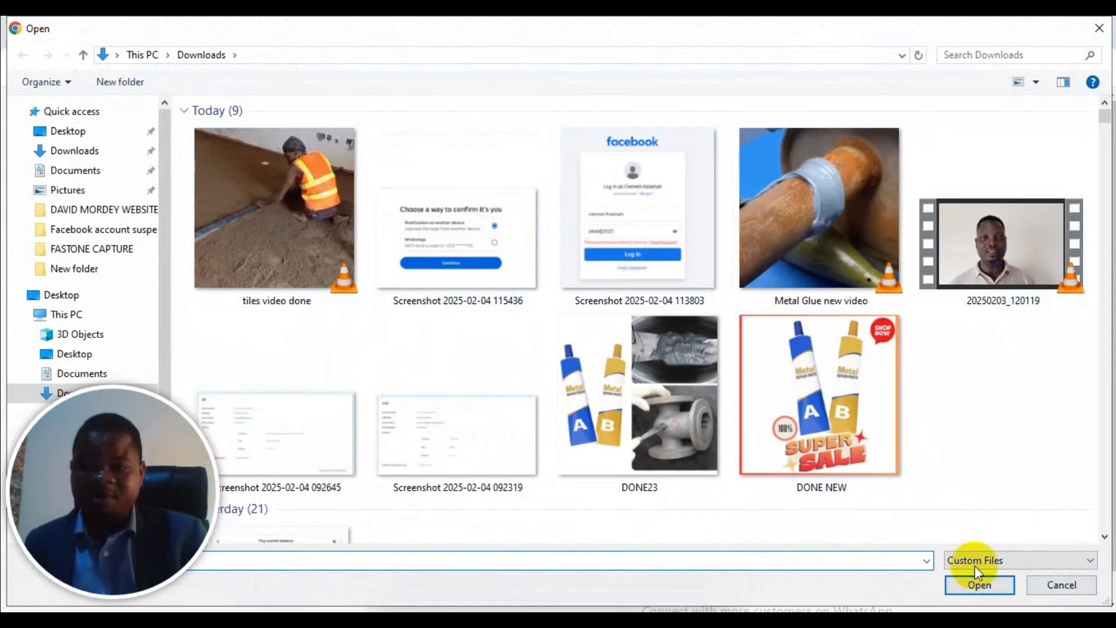
click(1099, 28)
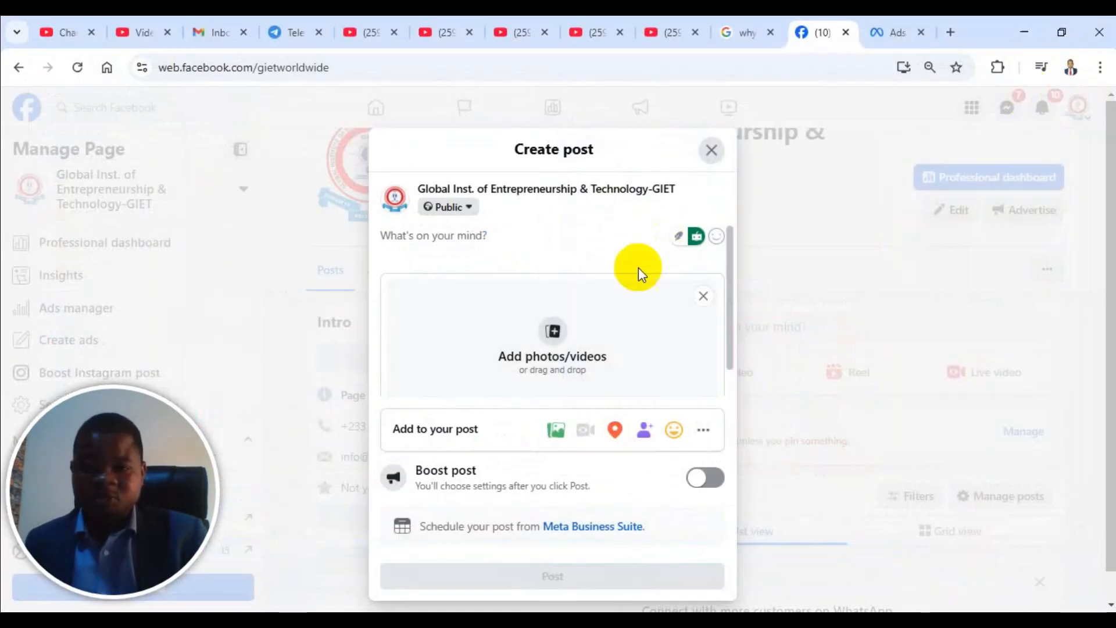
scroll(576, 391, up, 2)
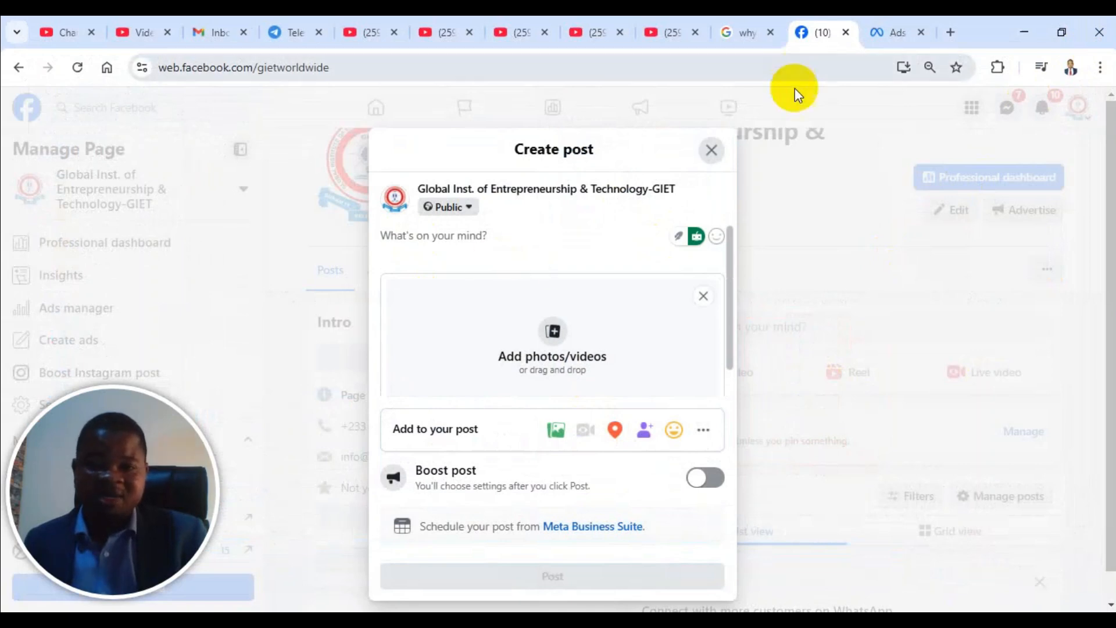
click(711, 150)
Step: Examine the page's January 31 workshop post, including its text, its photos, and the option for editing the post
scroll(822, 368, down, 5)
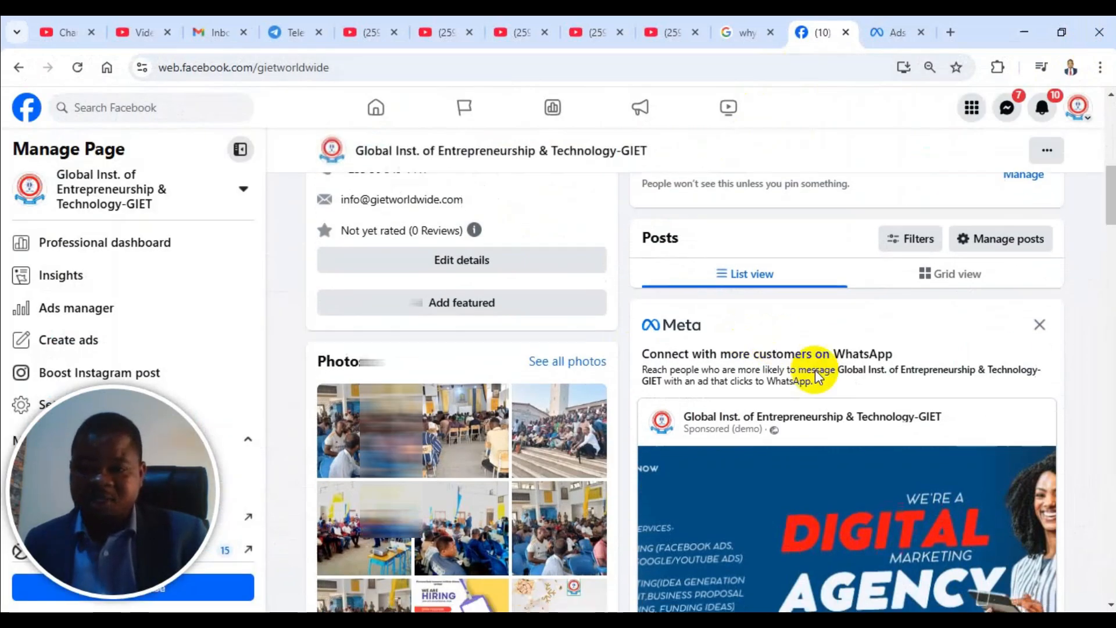
scroll(825, 372, down, 5)
scroll(750, 407, up, 3)
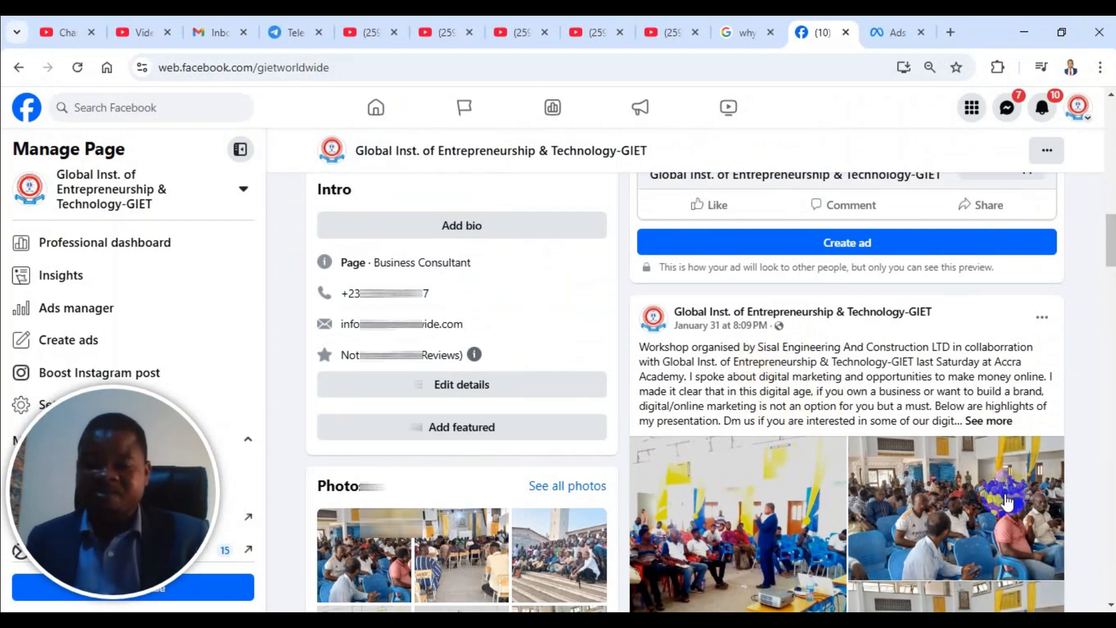
scroll(997, 465, down, 4)
scroll(768, 265, up, 4)
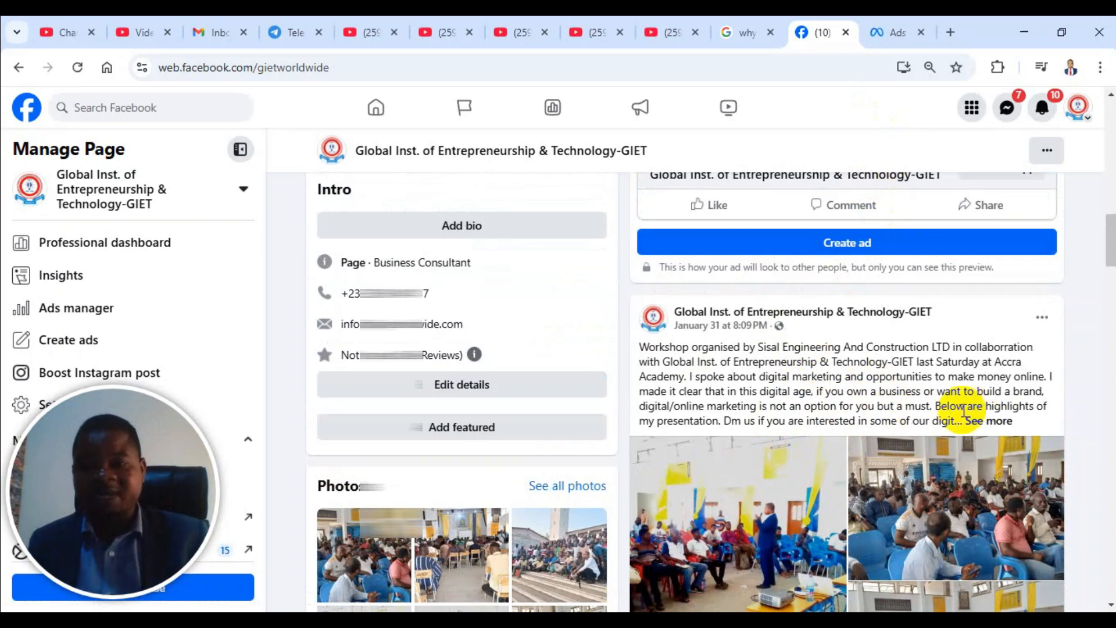
click(1050, 319)
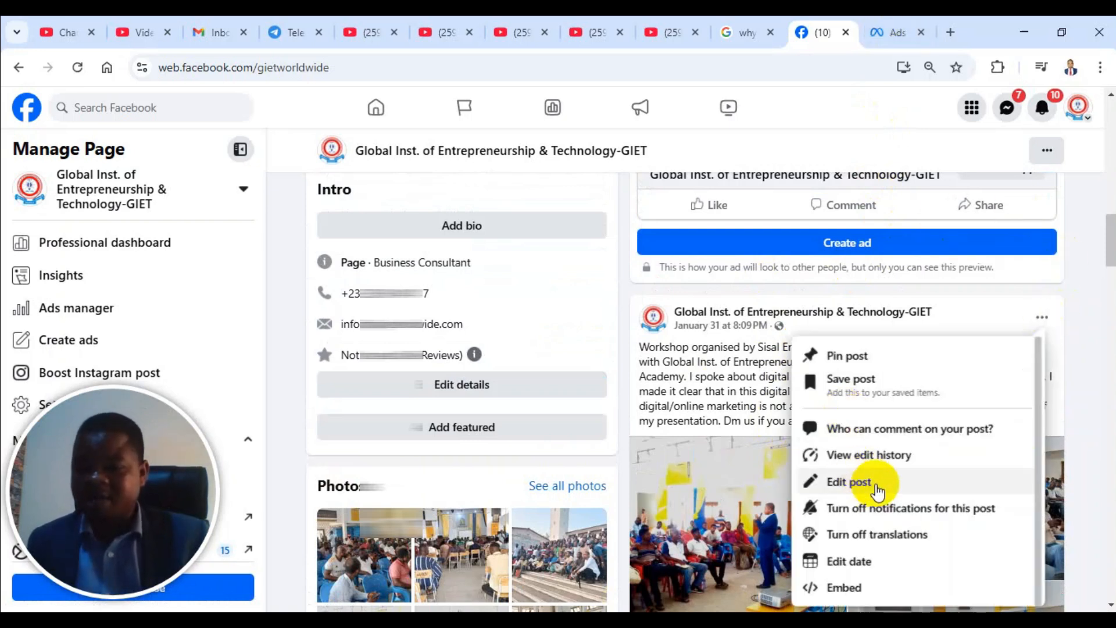
Step: Return to Ads Manager, confirm the selected workshop post, and change the ad setup to Create ad
click(913, 26)
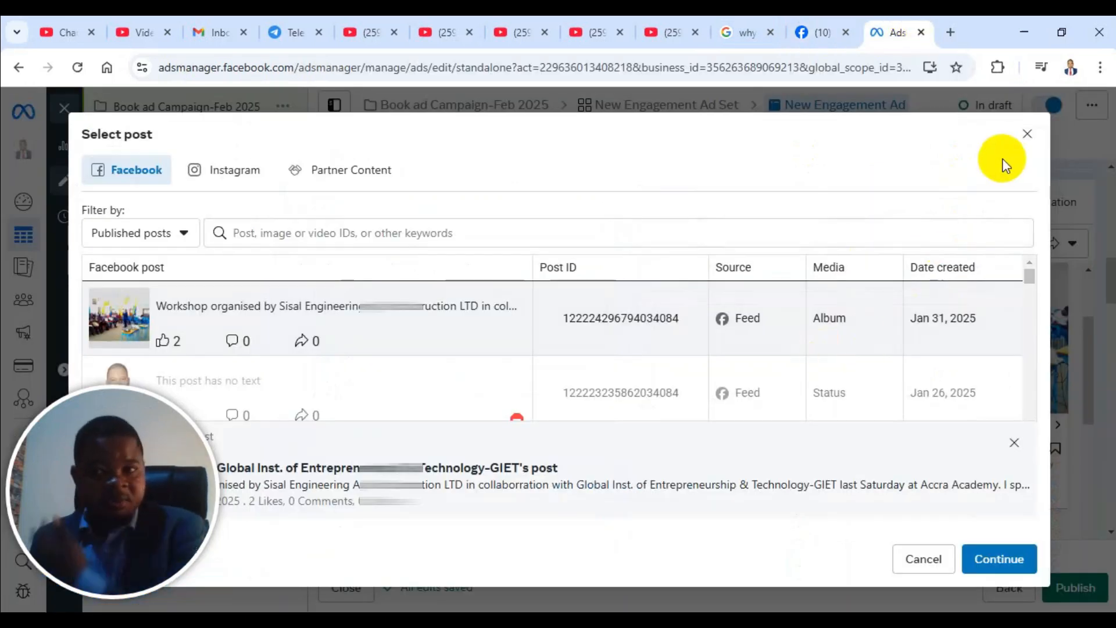
click(1016, 562)
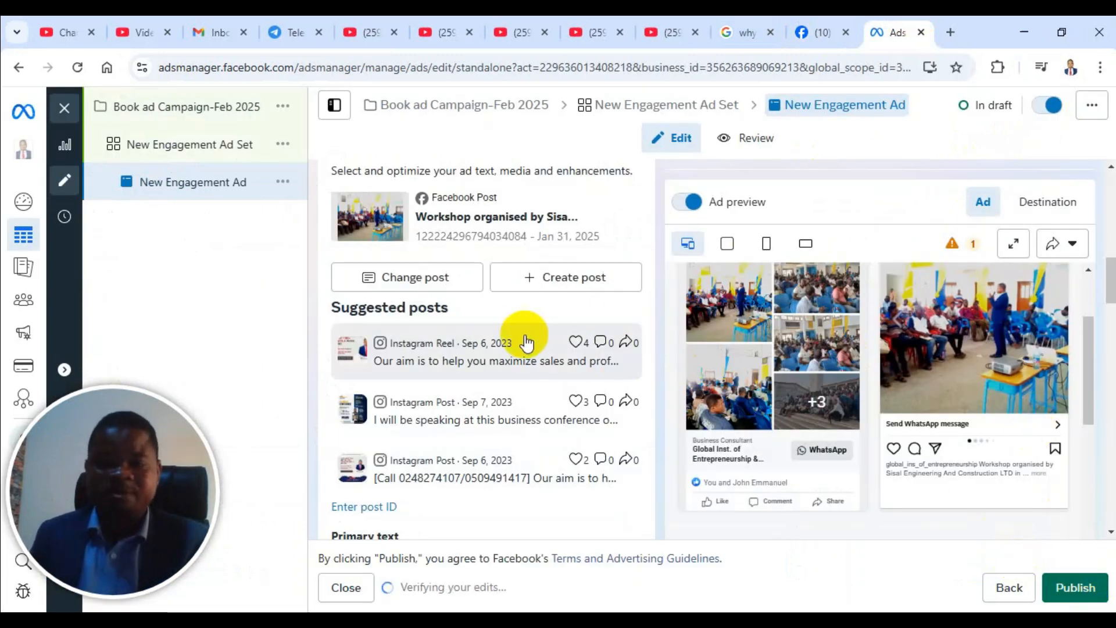
scroll(526, 343, up, 6)
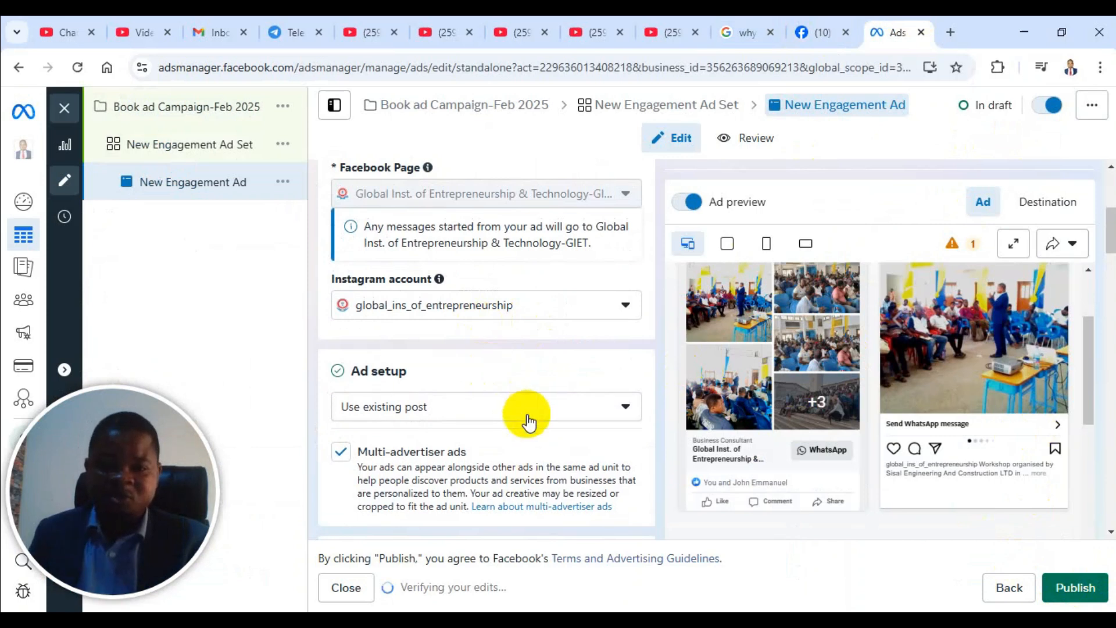
click(528, 418)
click(428, 451)
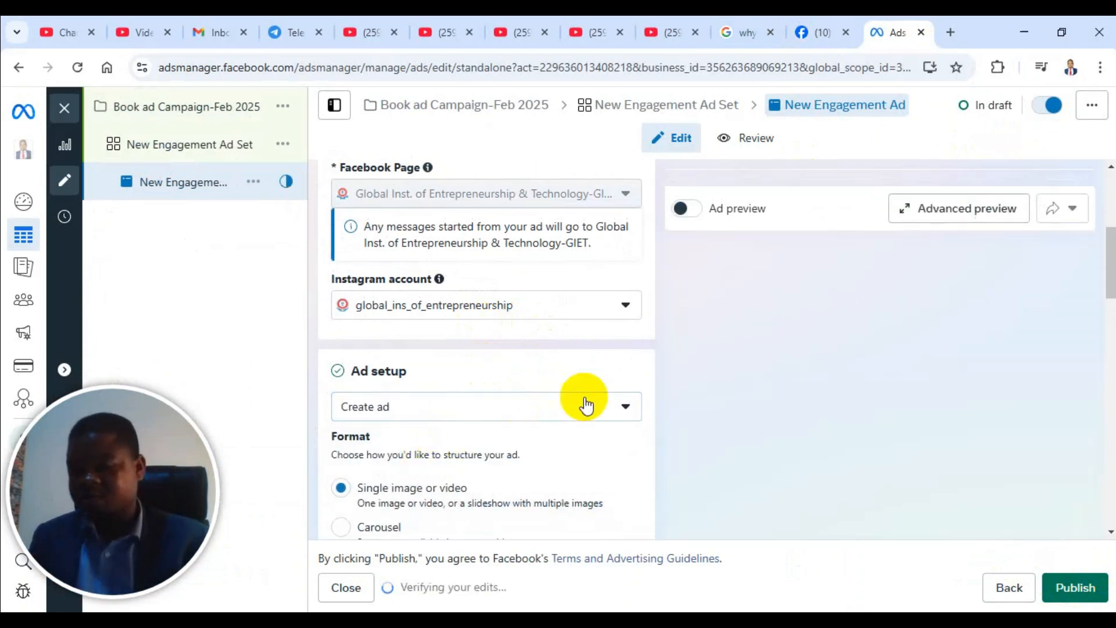
Step: Start setting up a new video creative for the ad, leaving the primary text empty and proceeding to the media selection
scroll(577, 374, down, 7)
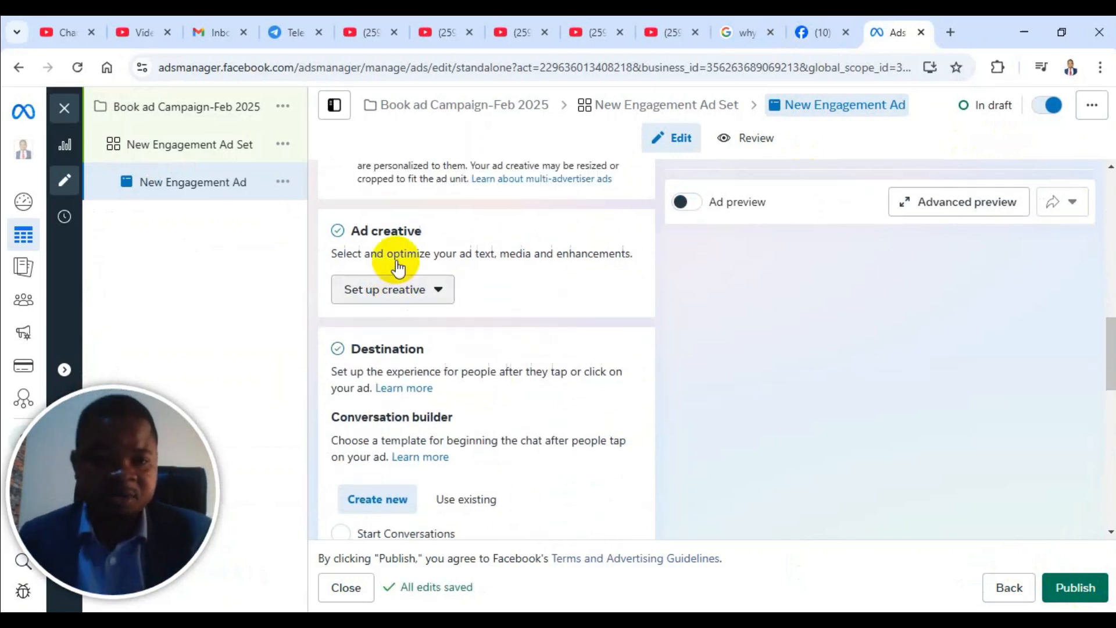
scroll(398, 267, up, 4)
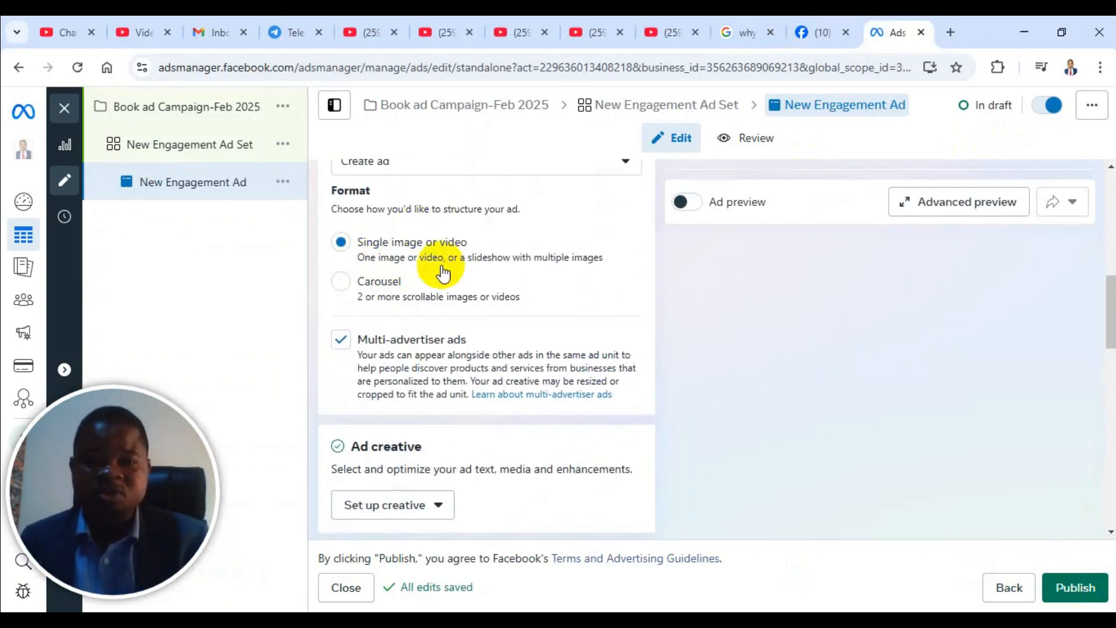
scroll(414, 288, down, 2)
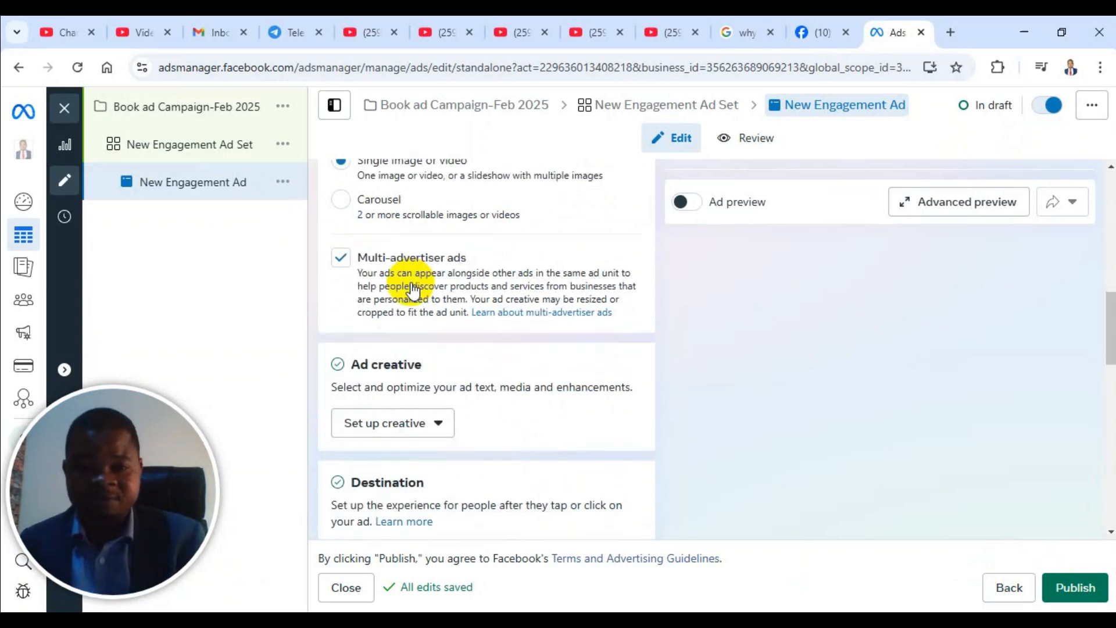
scroll(348, 256, up, 3)
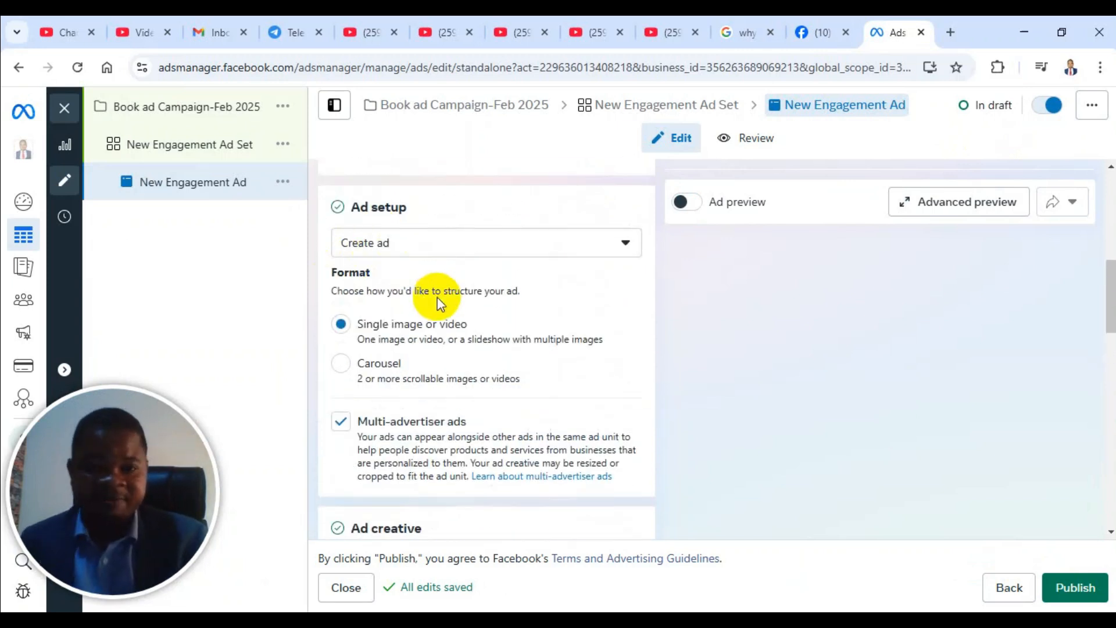
scroll(453, 308, down, 2)
scroll(497, 329, down, 5)
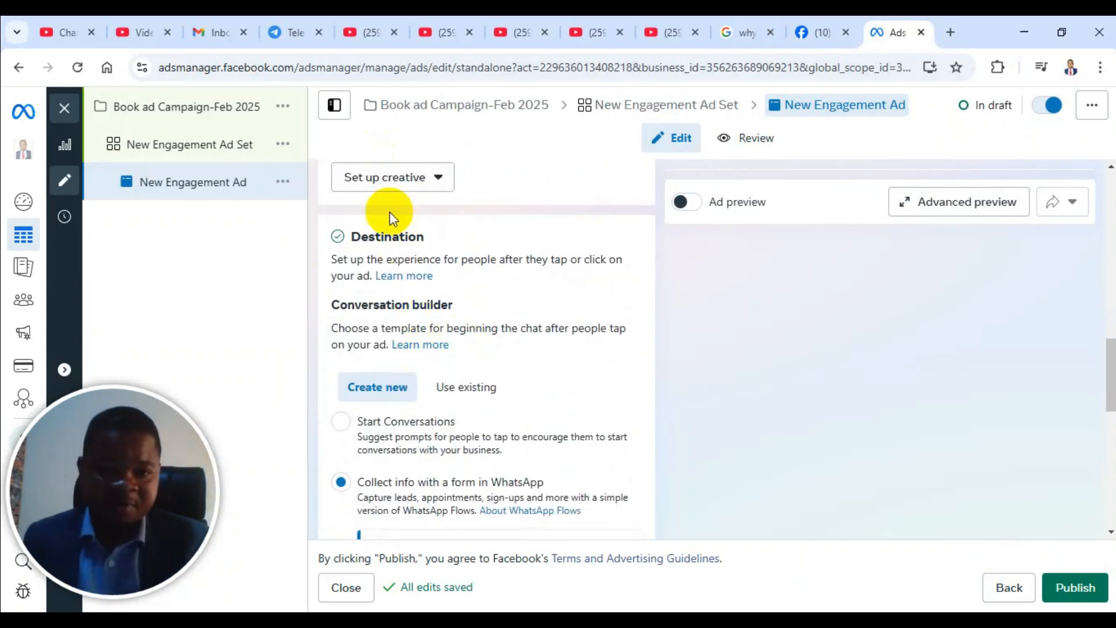
click(378, 177)
click(393, 250)
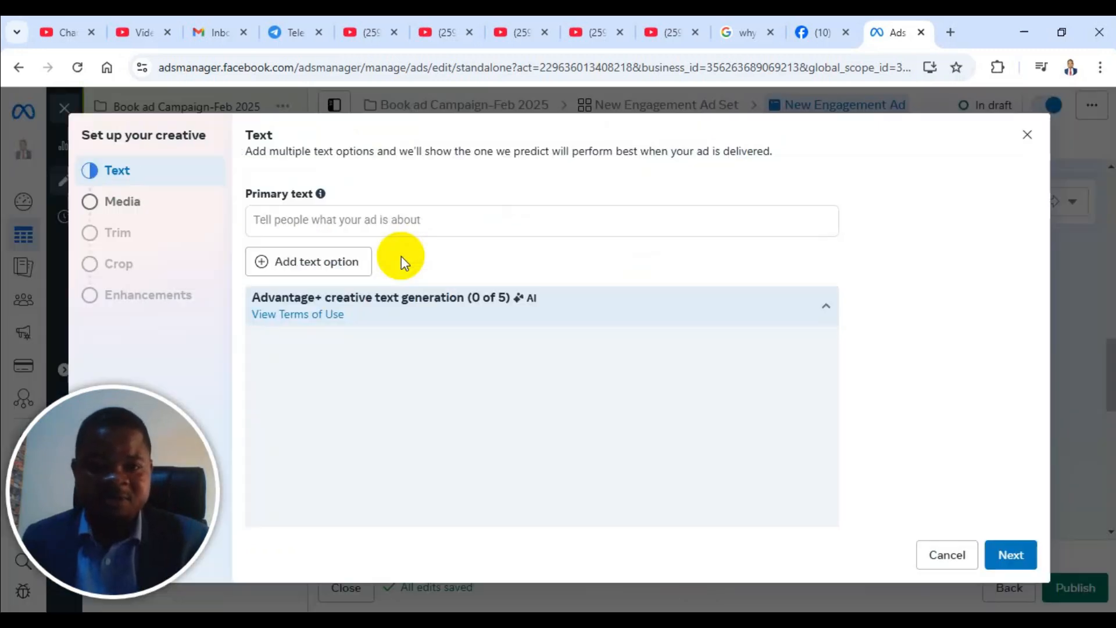
click(140, 207)
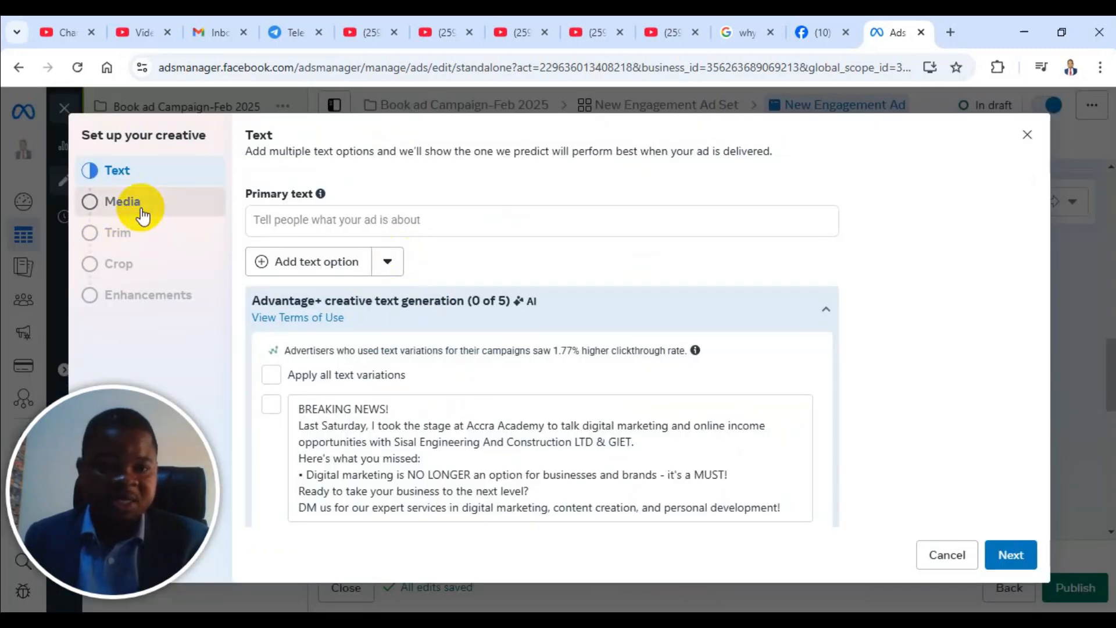
scroll(692, 345, down, 2)
scroll(803, 318, up, 2)
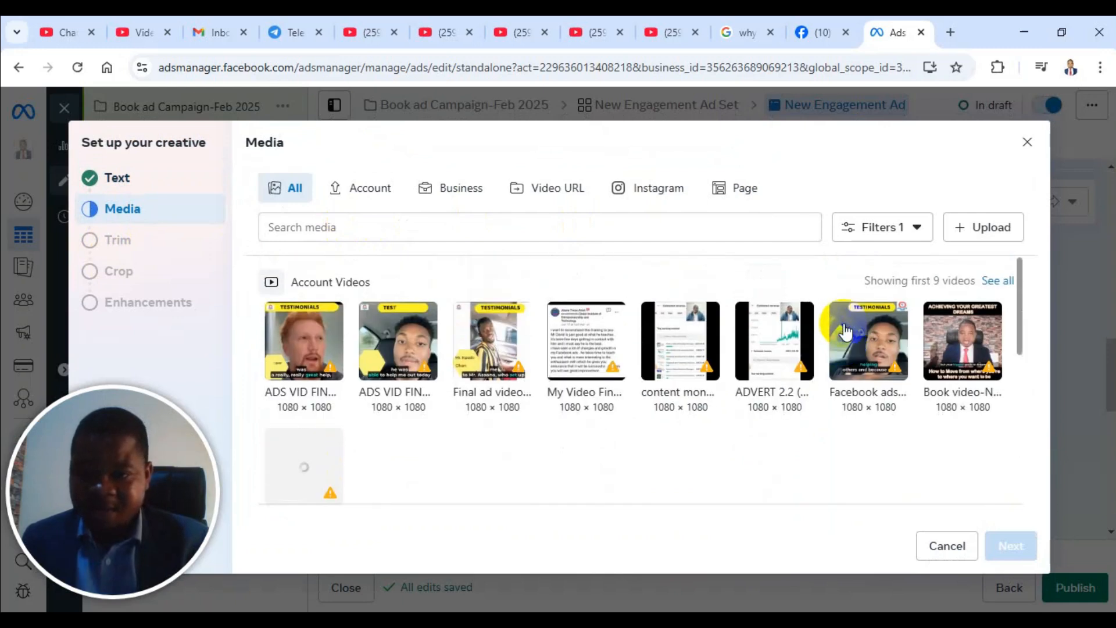
Step: Use the Book video from the account videos as the ad media, untrimmed with original crops, and finish with all optimizations on
click(969, 360)
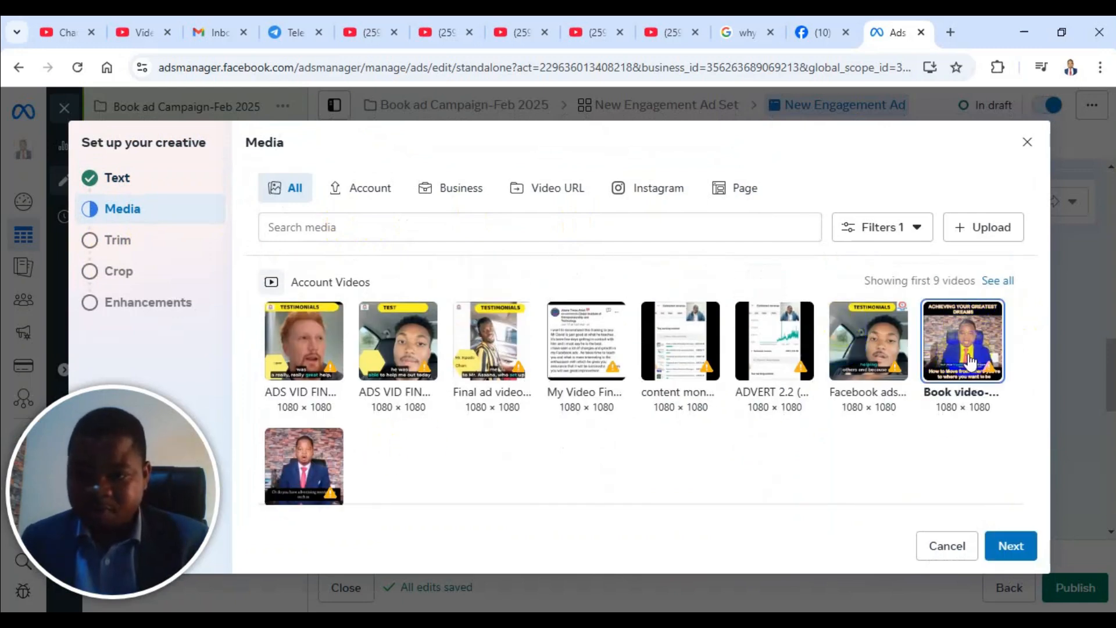
click(1011, 552)
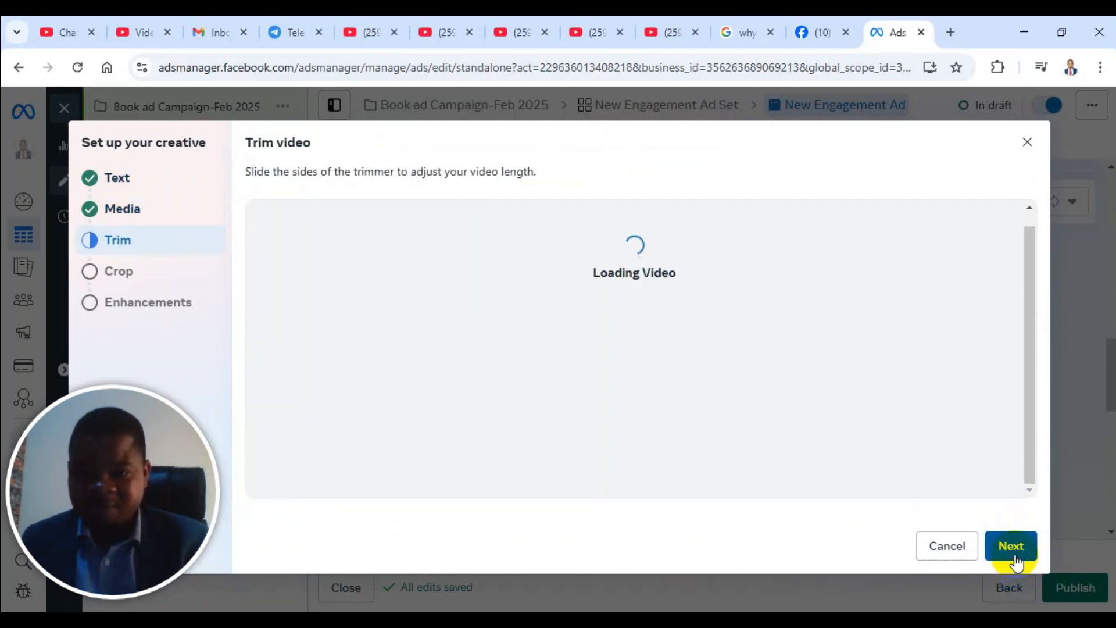
click(1014, 555)
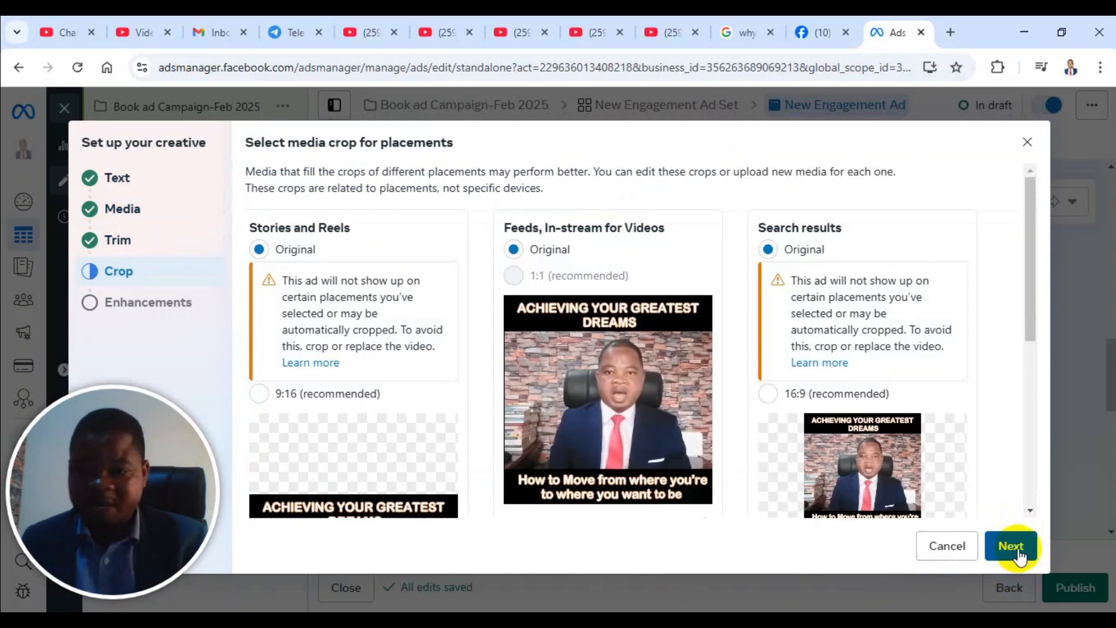
click(1011, 546)
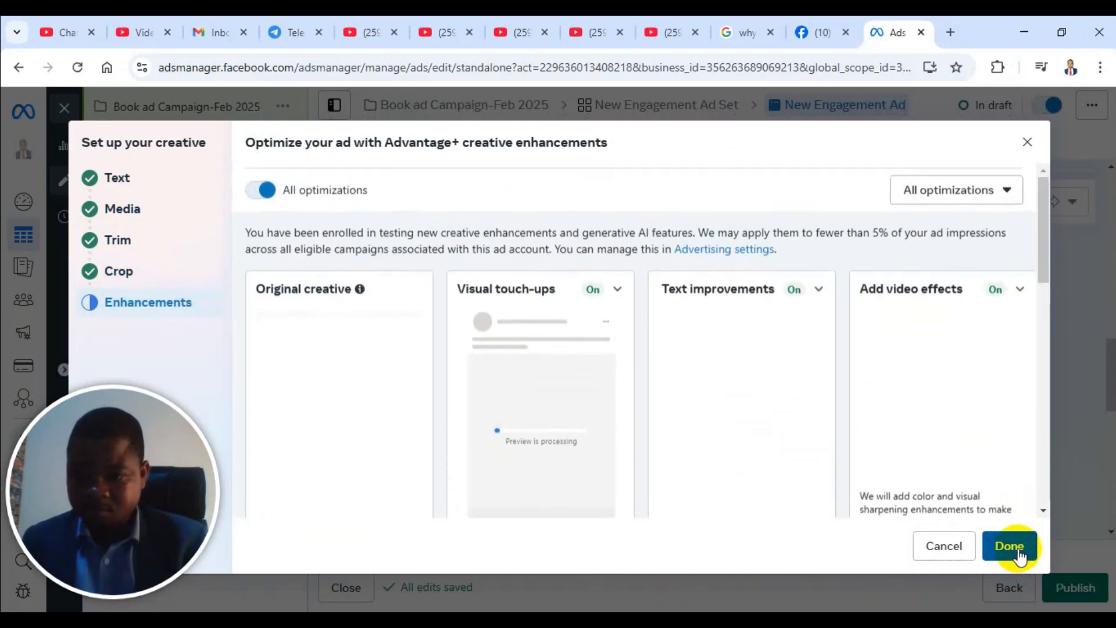
click(1011, 547)
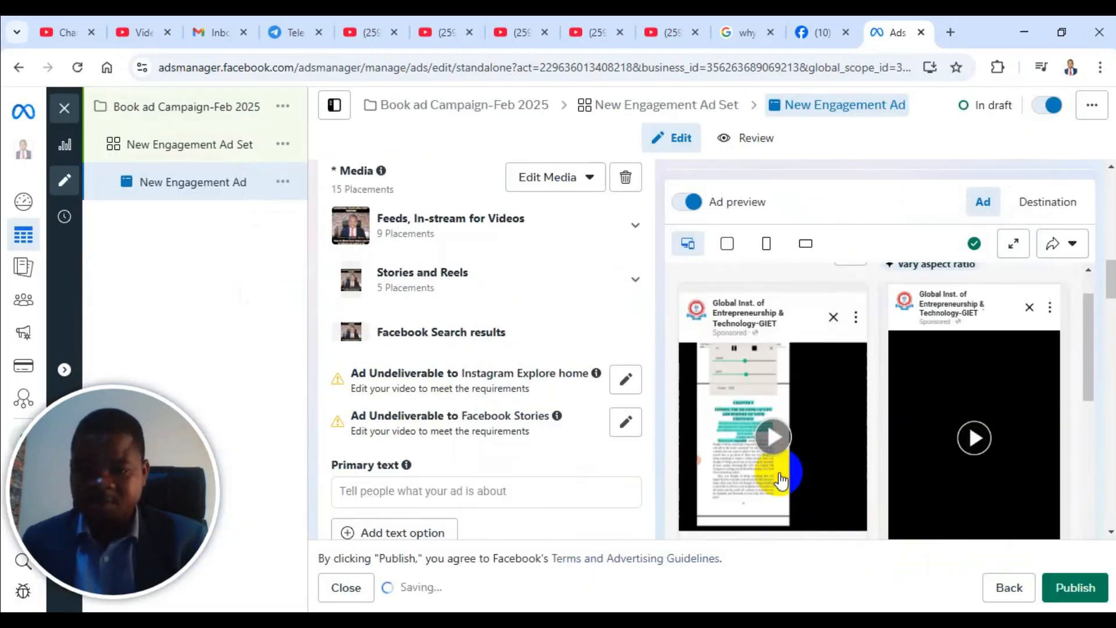
Step: Play the Facebook preview of the book video and review the ad creative's media placements
click(771, 449)
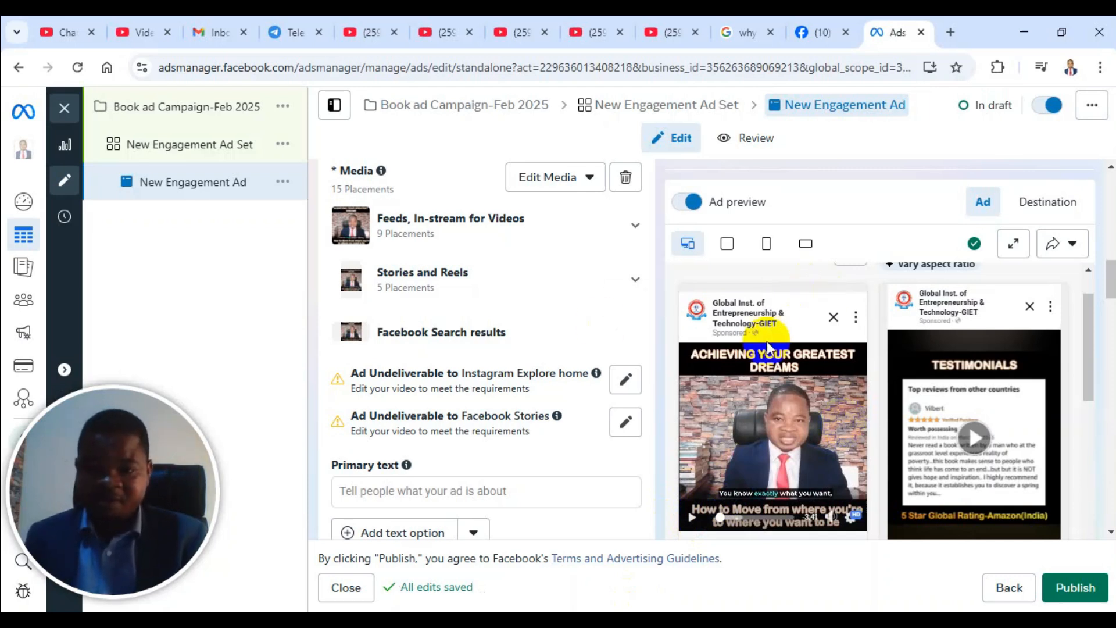
scroll(407, 389, down, 2)
scroll(505, 291, up, 4)
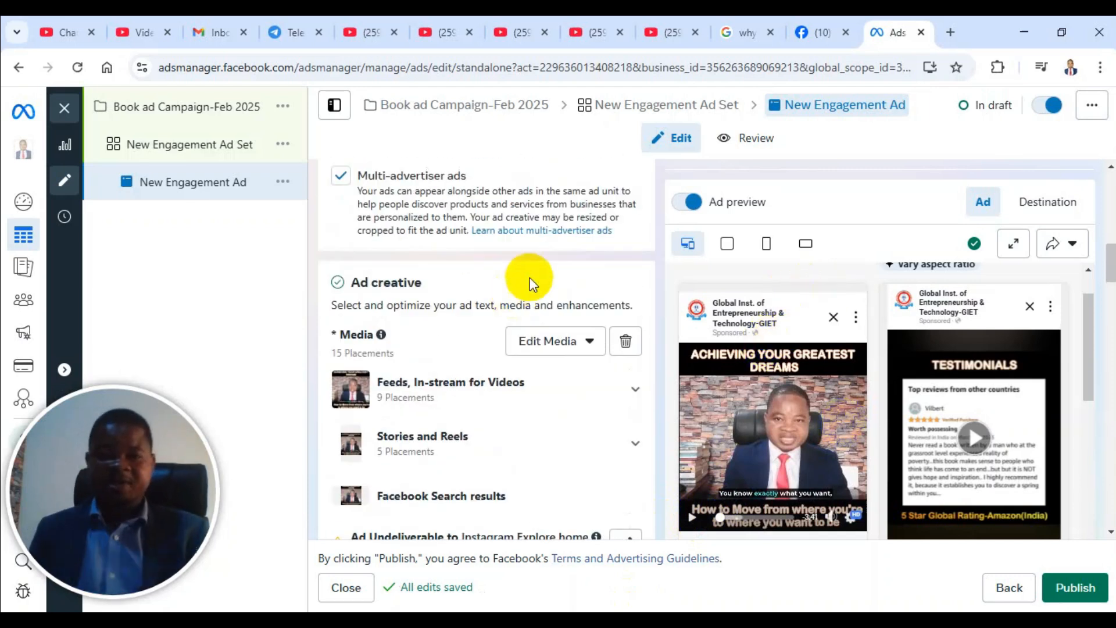
Step: Replace the book video's thumbnail with the "Achieving Your Greatest Dreams" book cover from the account images and save the media edit
click(551, 343)
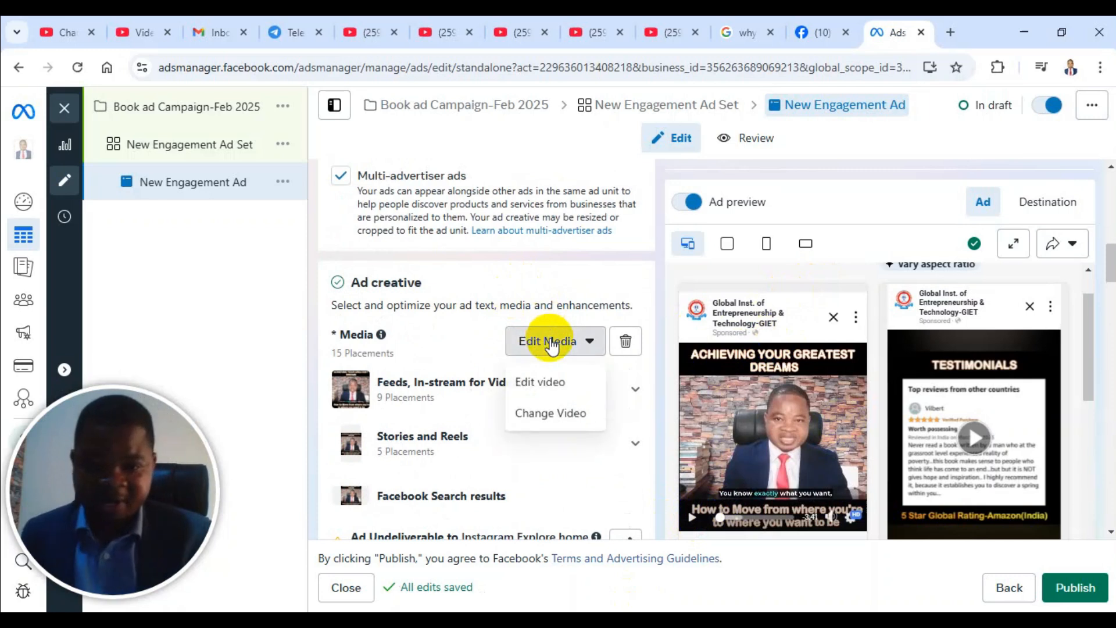
click(548, 383)
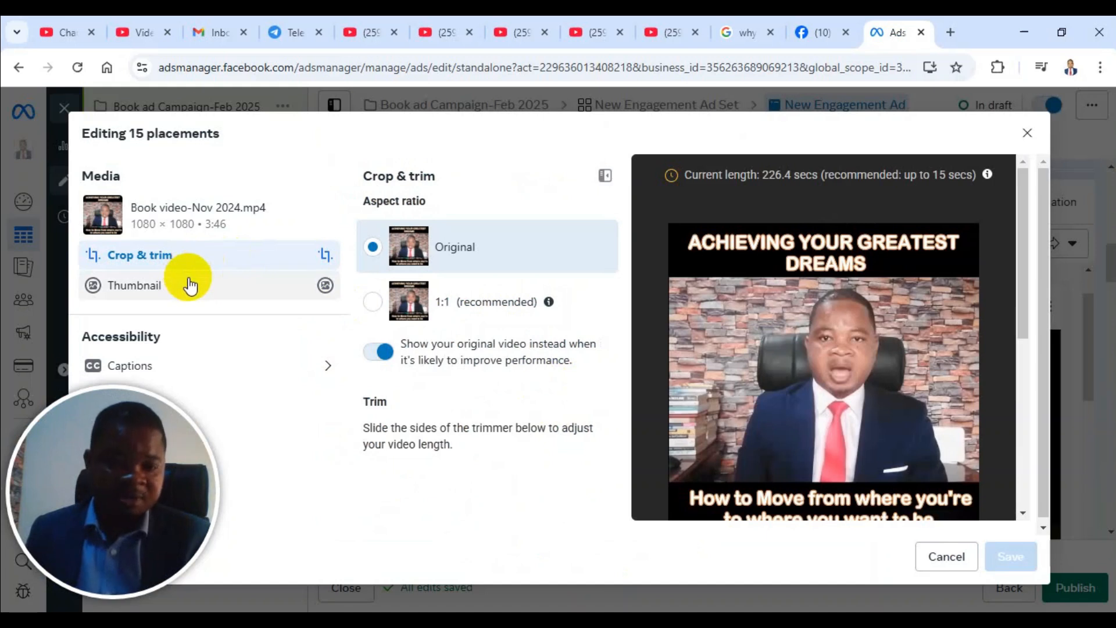
click(190, 285)
click(548, 252)
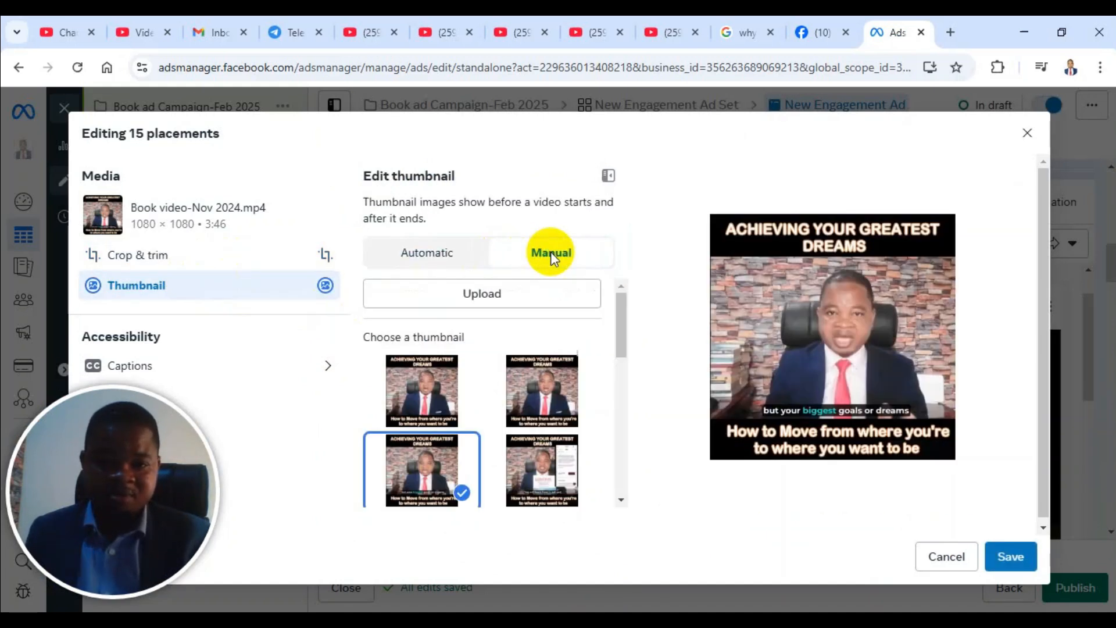
click(519, 298)
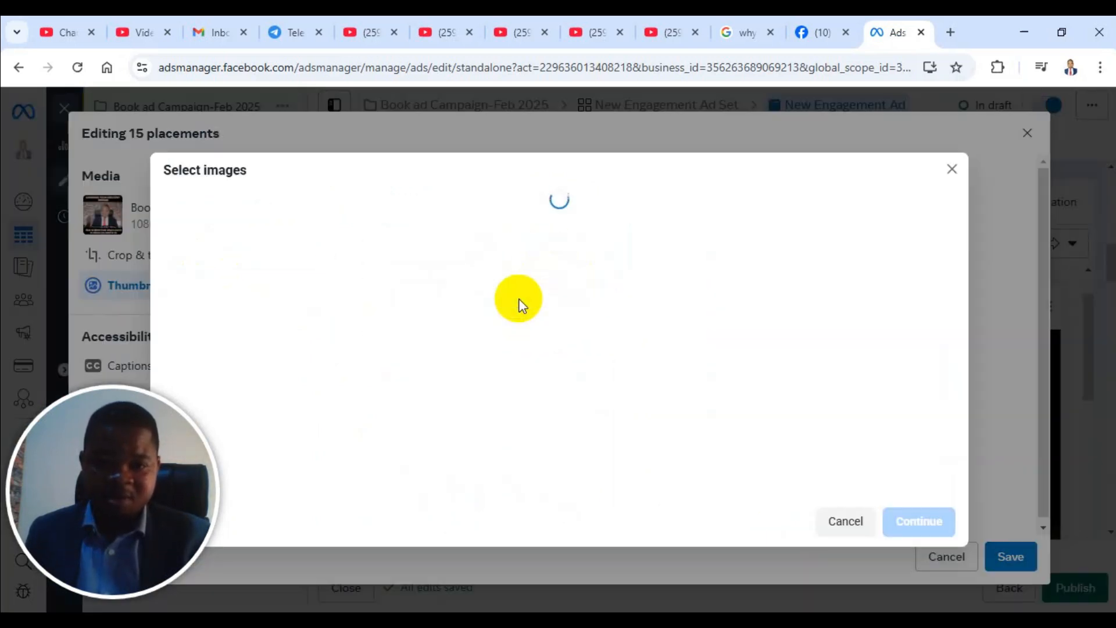
click(619, 414)
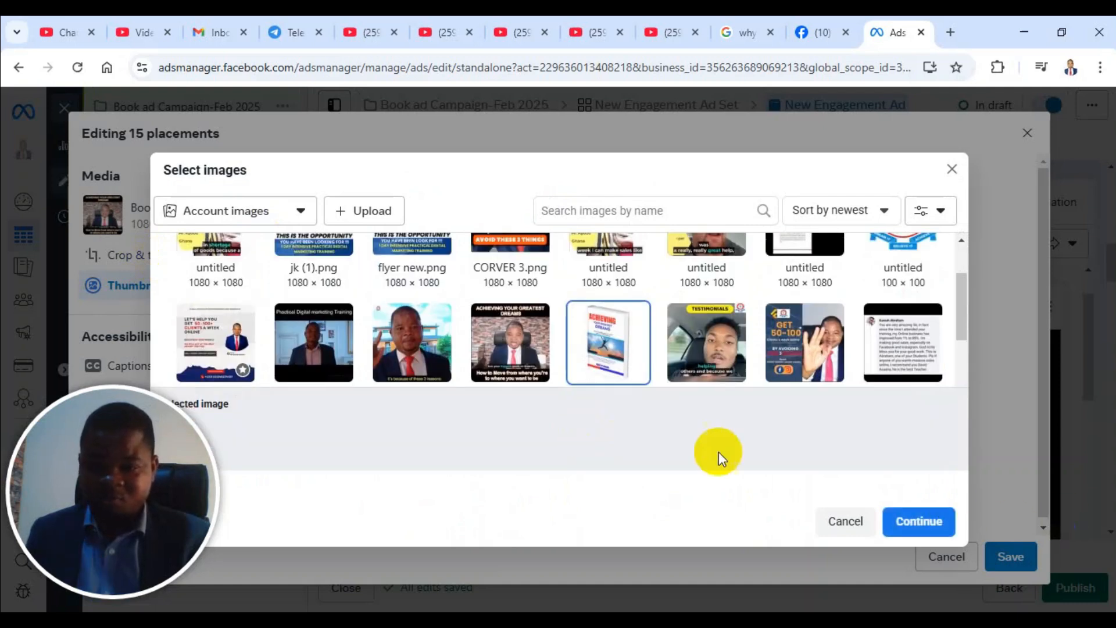
click(919, 521)
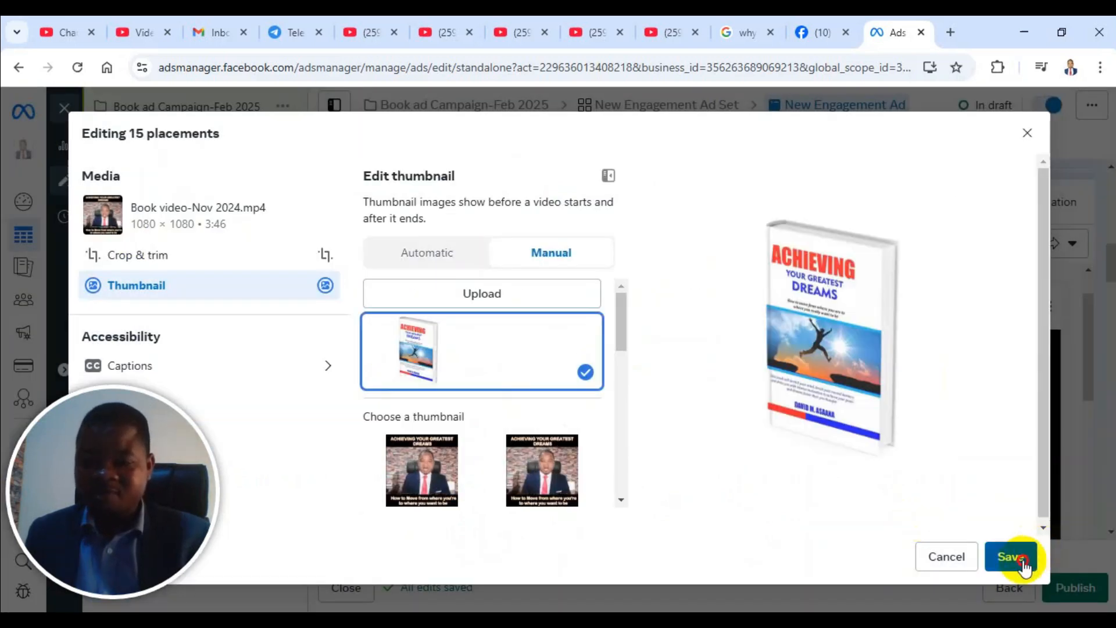
click(1011, 558)
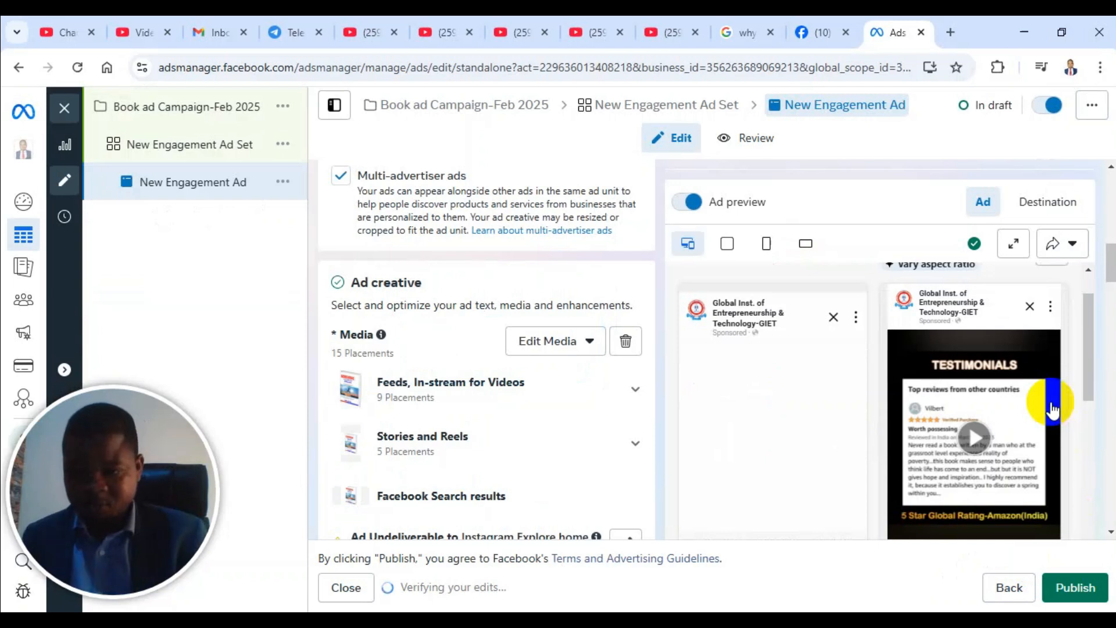
Step: Fill in the ad's primary text with the "Achieving Your Greatest Dreams" book copy beginning "It is sad when you are advancing in age day by day"
scroll(765, 416, down, 1)
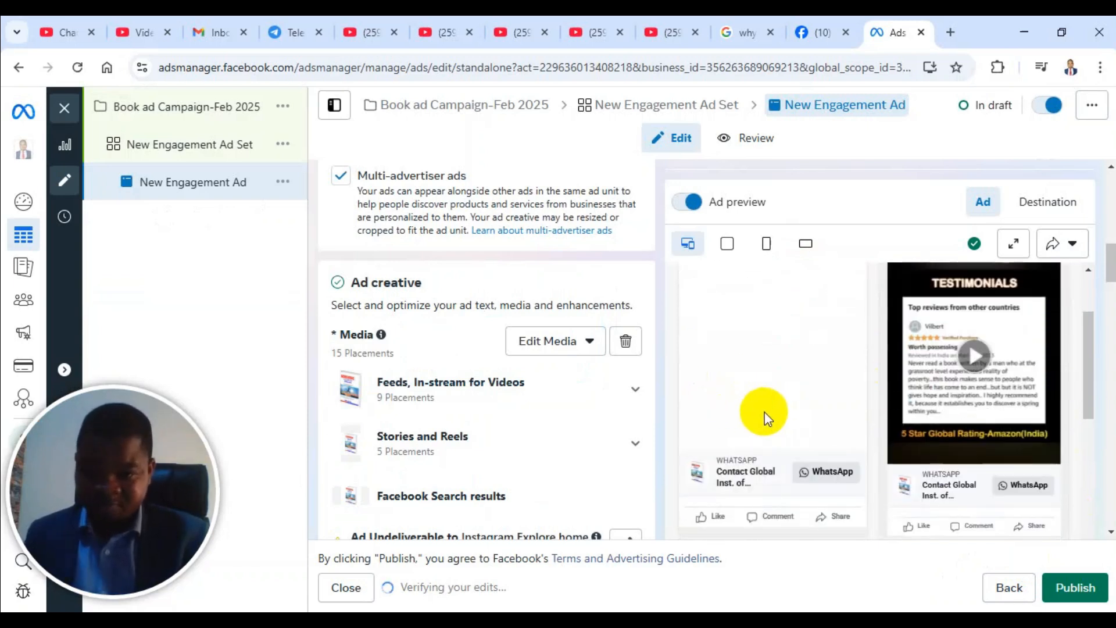
scroll(474, 349, down, 8)
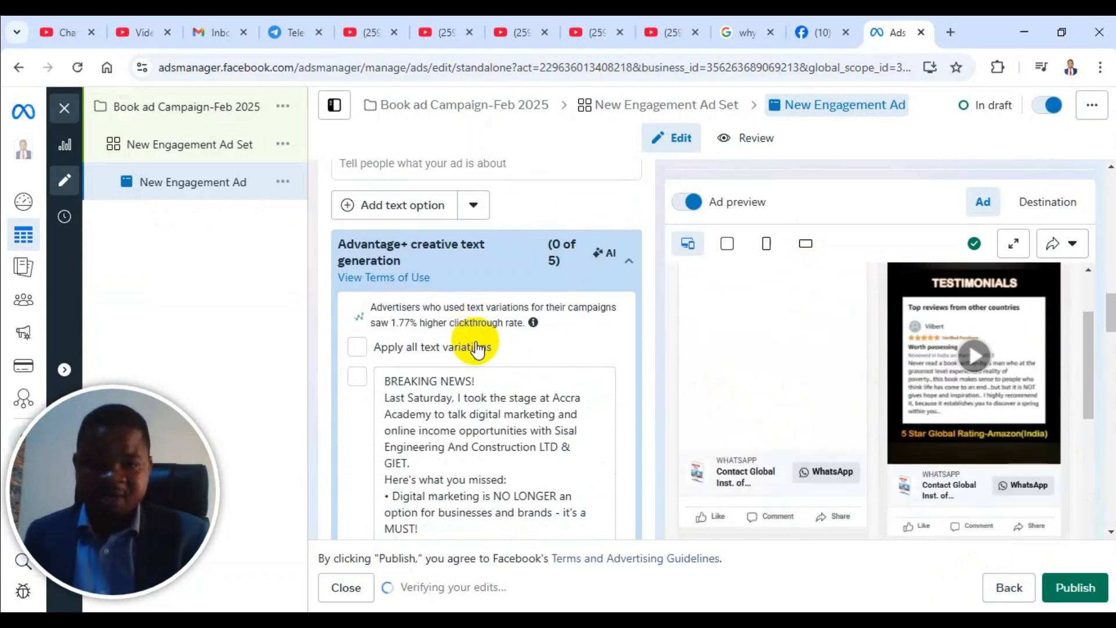
scroll(467, 350, up, 6)
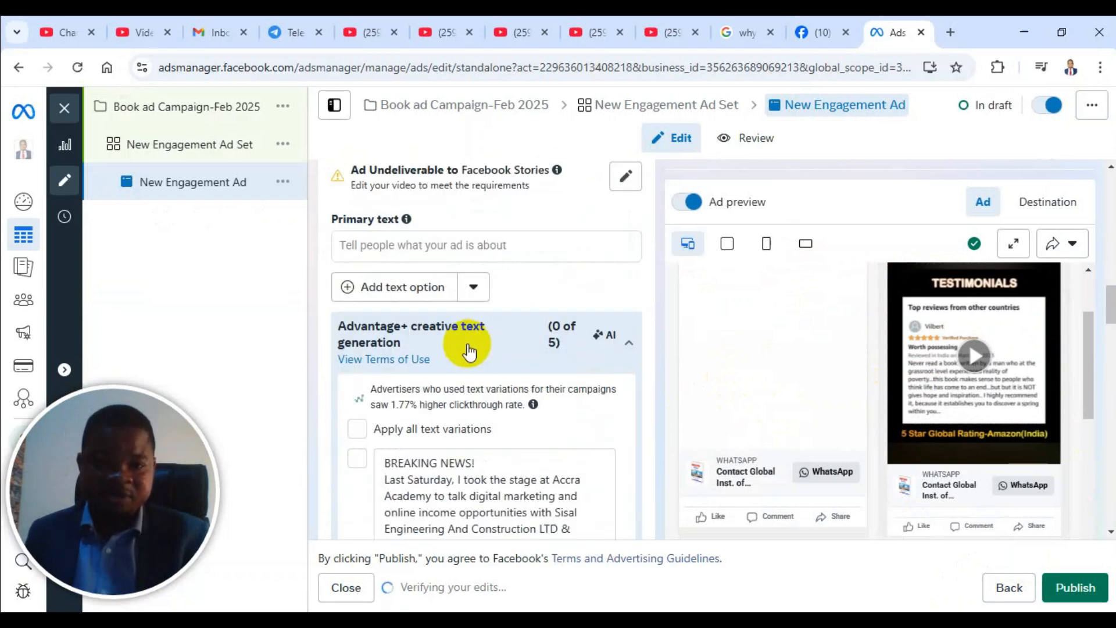
click(386, 249)
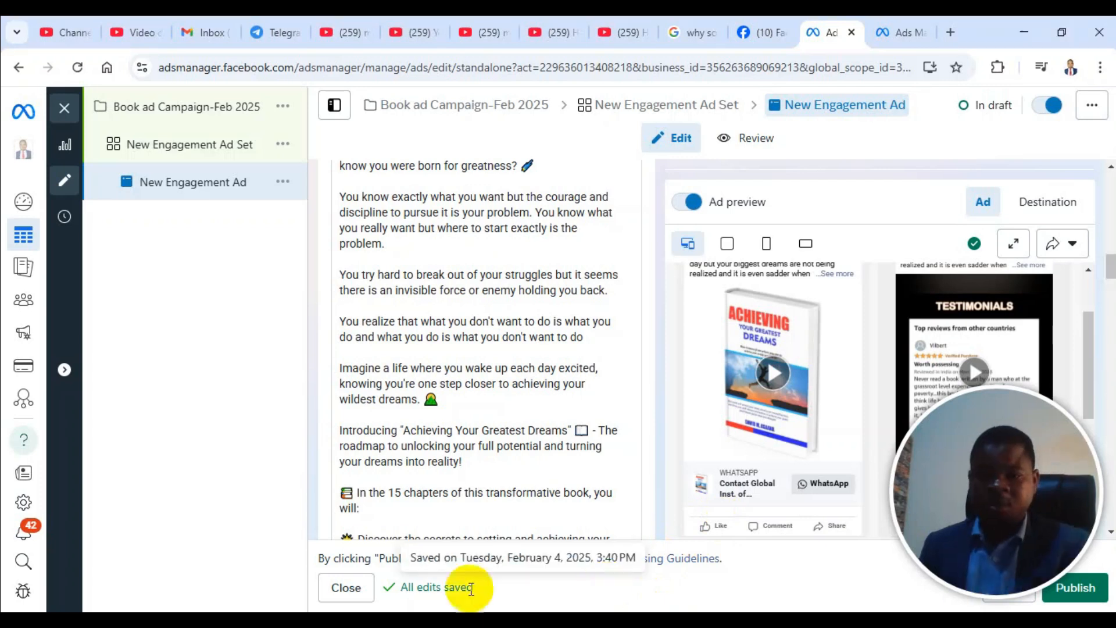
Step: Review the book copy in the primary text and its appearance in the ad preview, dismissing the chat notification
mouse_move(1008, 458)
mouse_down()
mouse_move(1040, 378)
mouse_move(1012, 460)
mouse_up()
scroll(531, 324, up, 5)
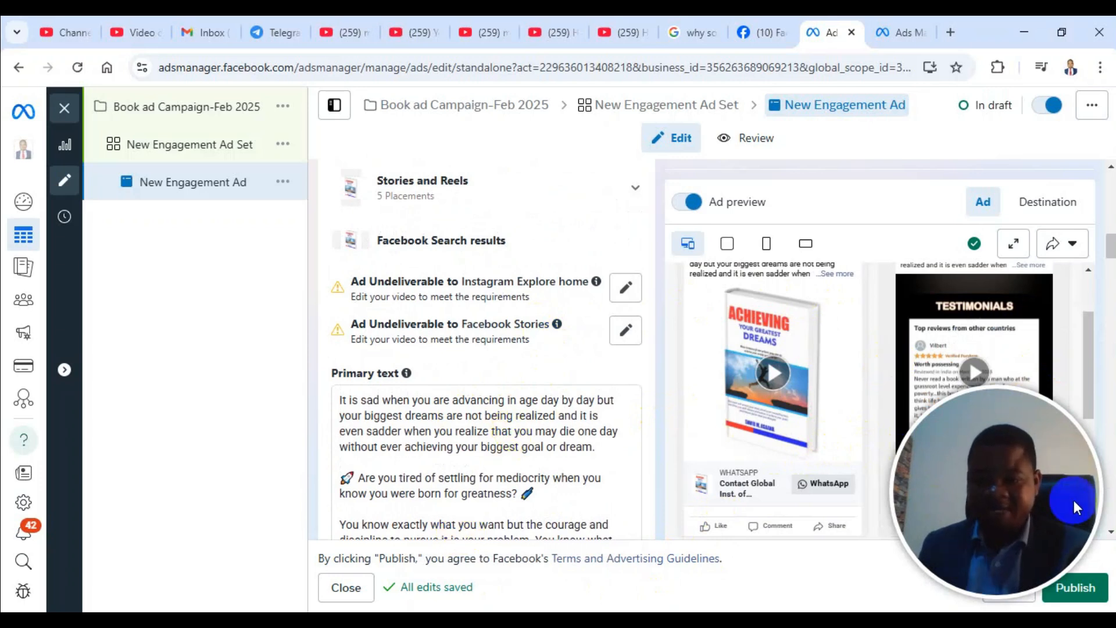
scroll(802, 374, up, 3)
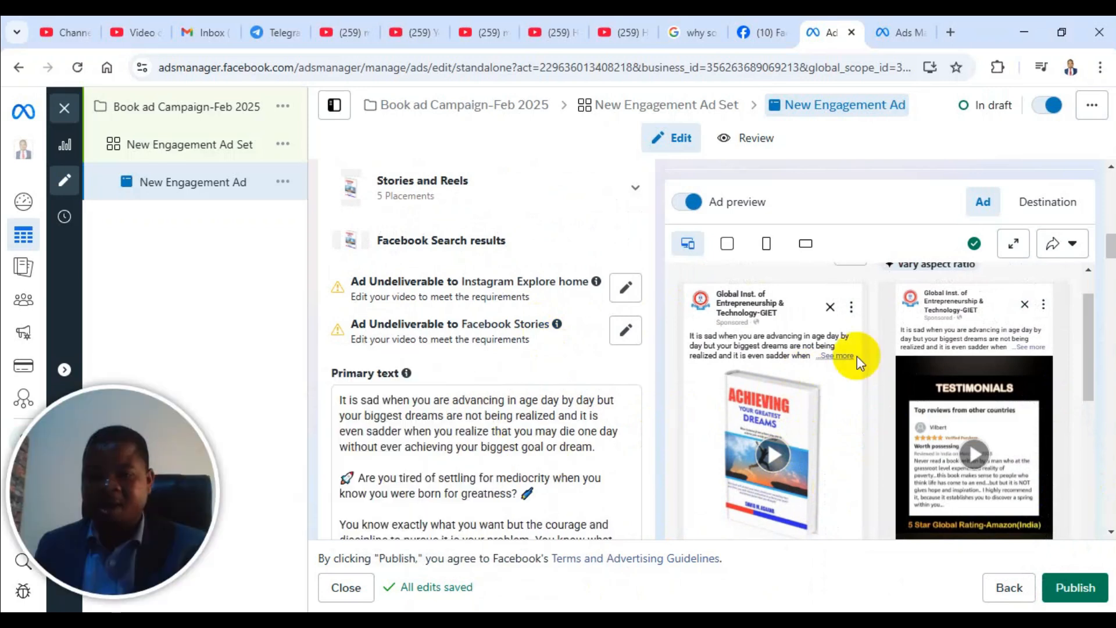
scroll(486, 422, down, 3)
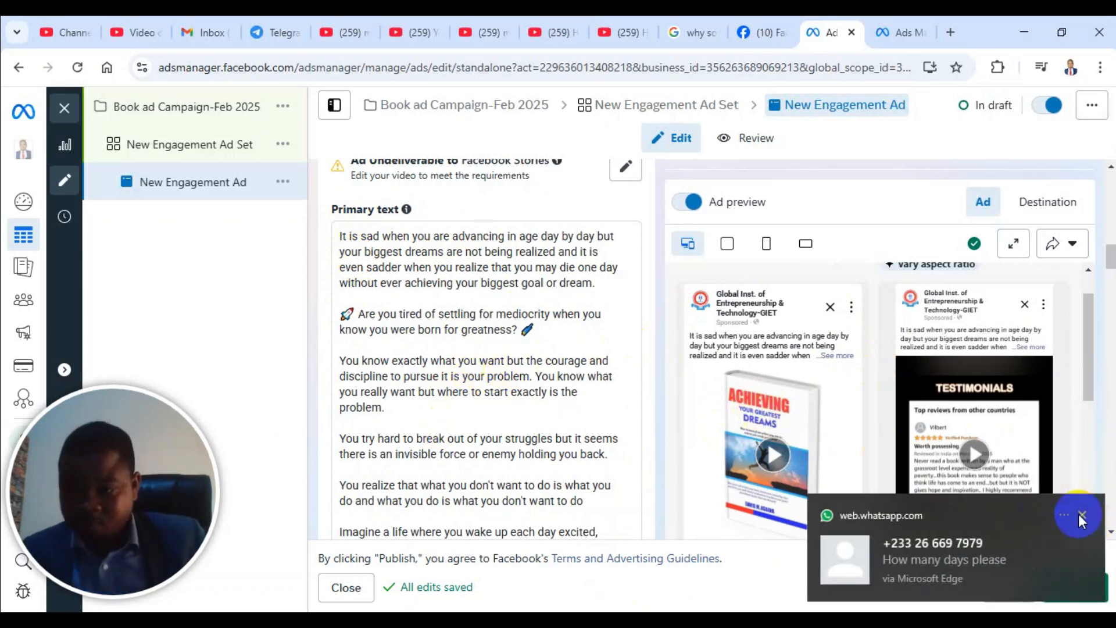
click(1072, 506)
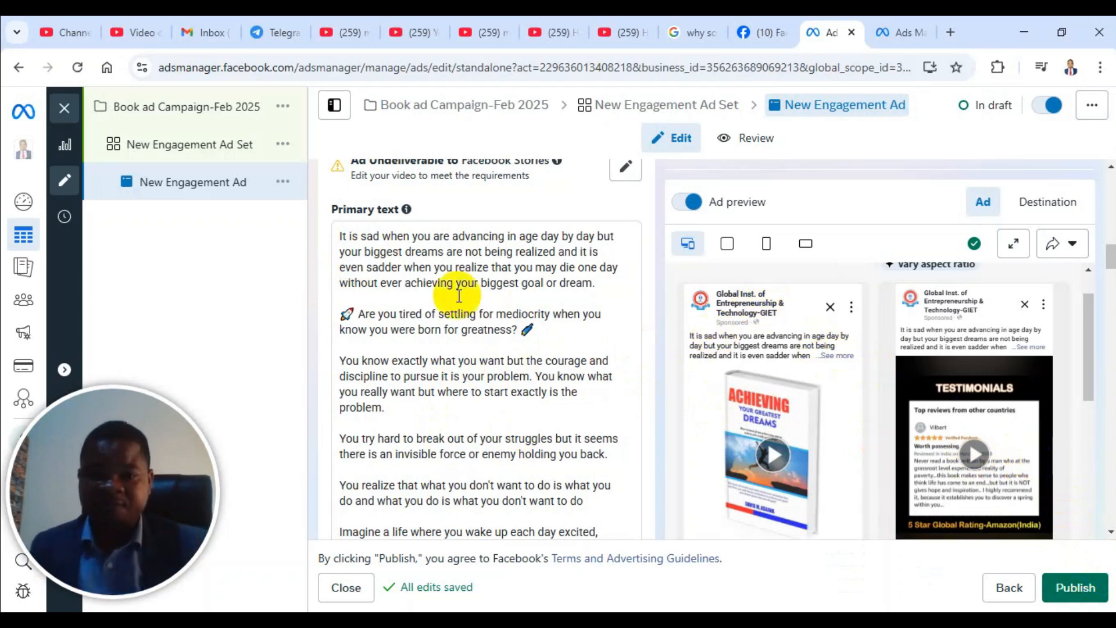
scroll(473, 349, up, 3)
scroll(478, 366, down, 4)
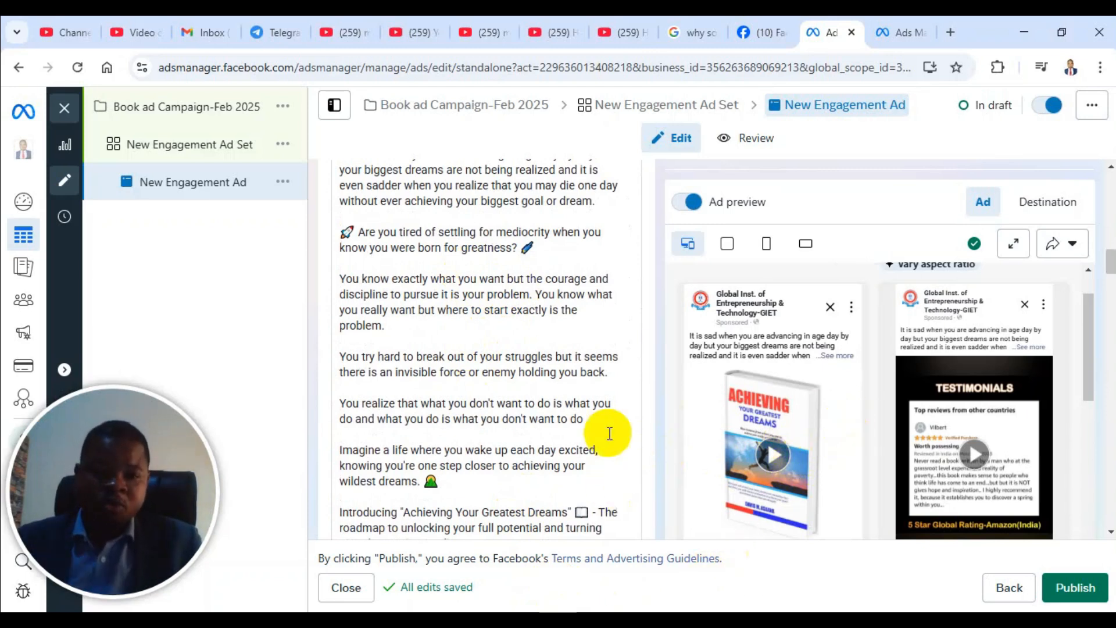
Step: Switch the ad format to Carousel and review the existing carousel cards in the ad creative
scroll(494, 341, up, 5)
scroll(481, 341, up, 5)
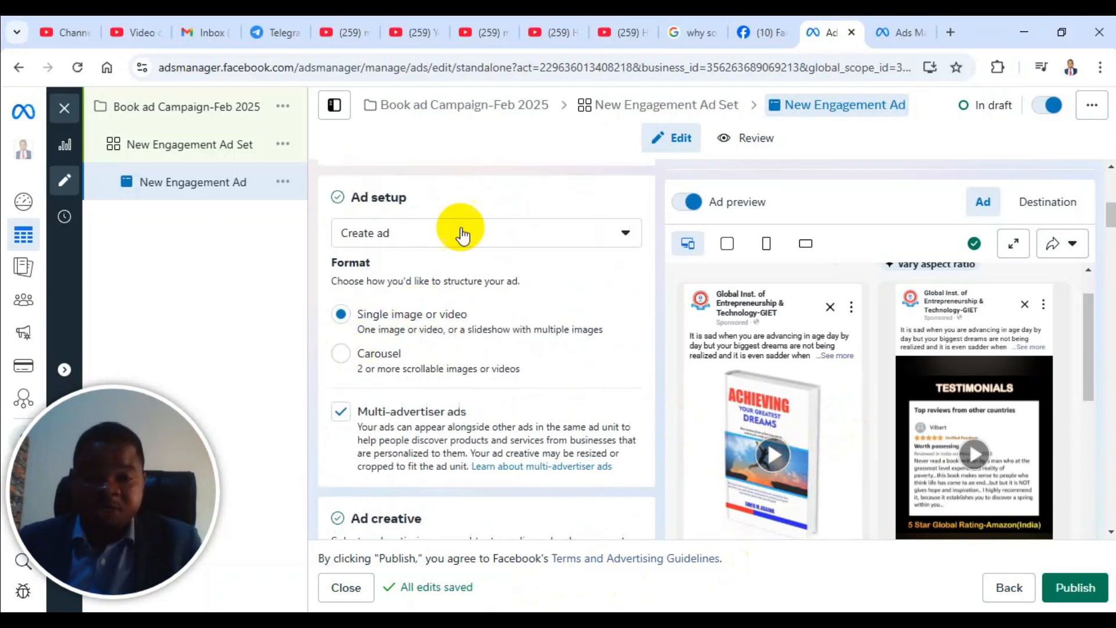
click(341, 354)
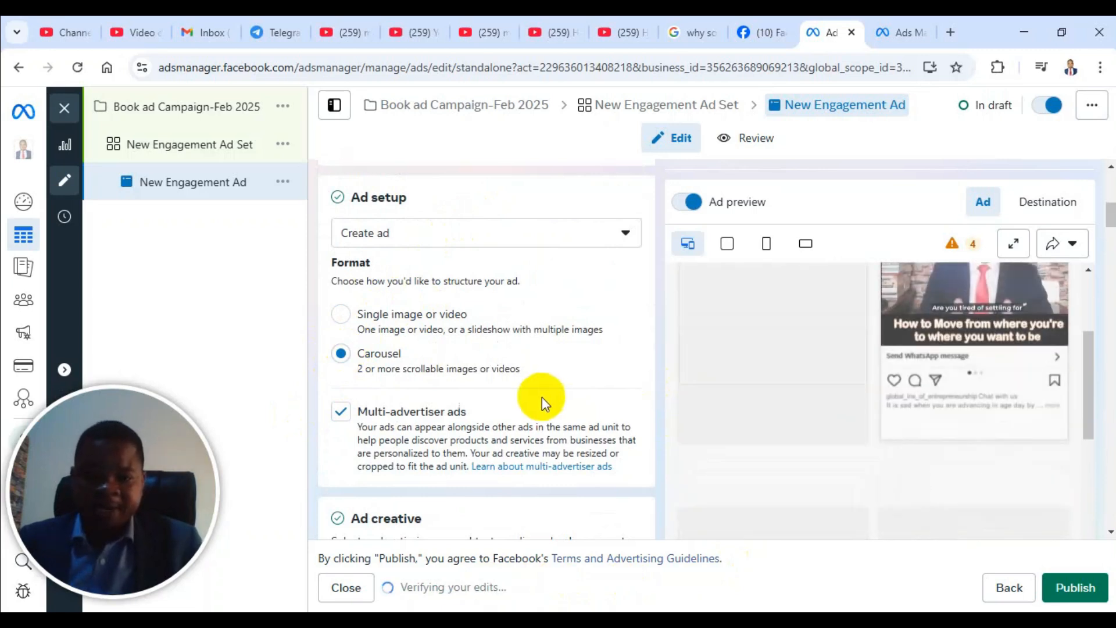
scroll(543, 397, down, 1)
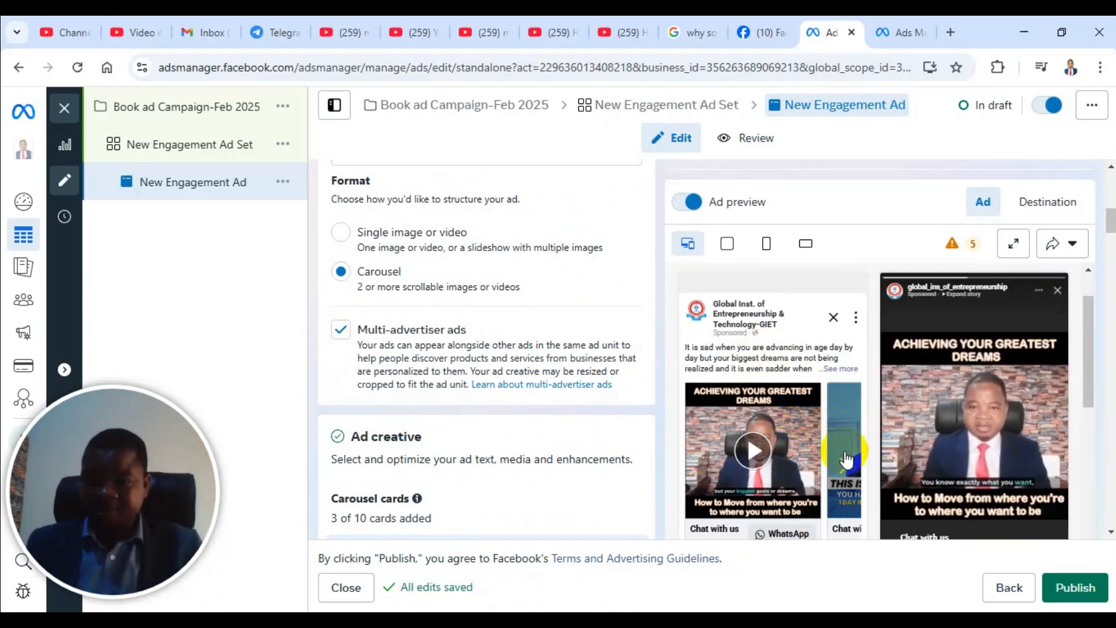
scroll(436, 349, down, 8)
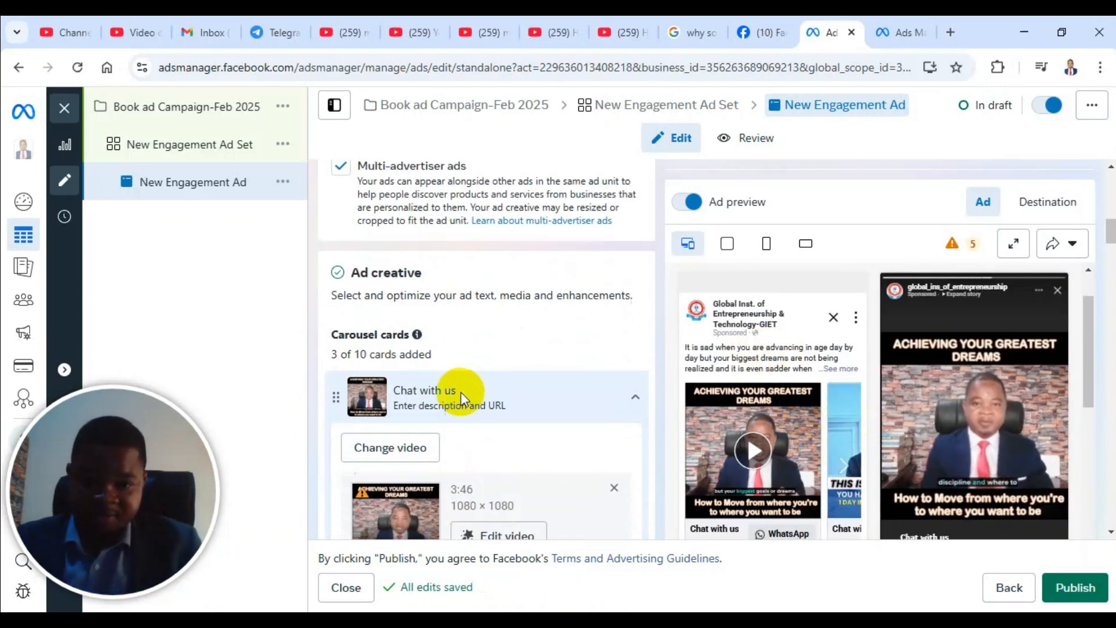
scroll(469, 396, up, 6)
scroll(372, 326, down, 4)
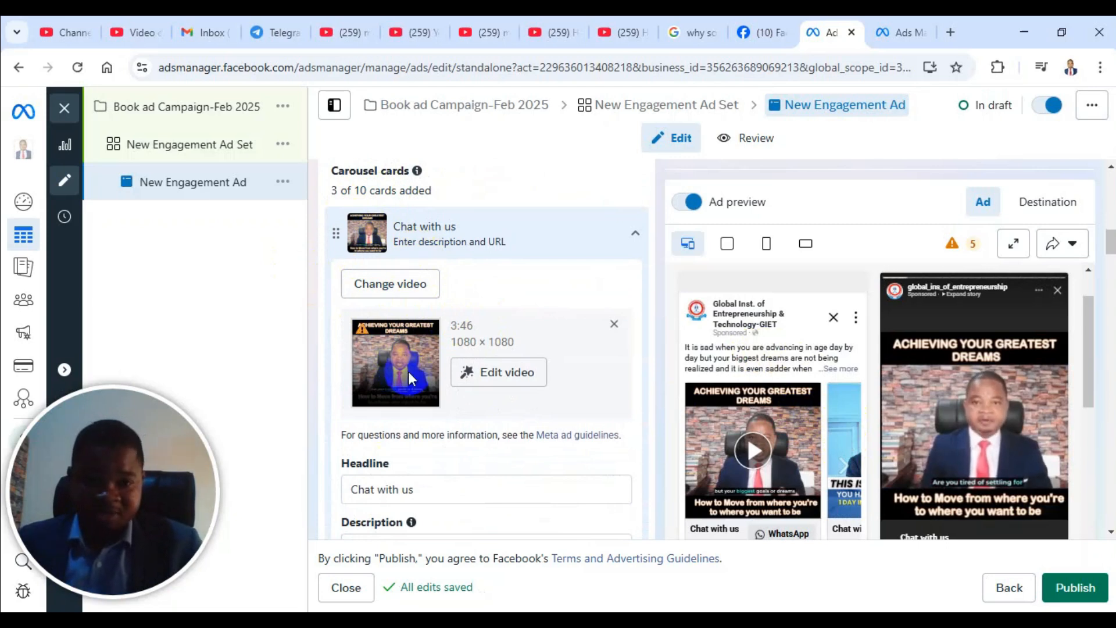
scroll(408, 371, down, 5)
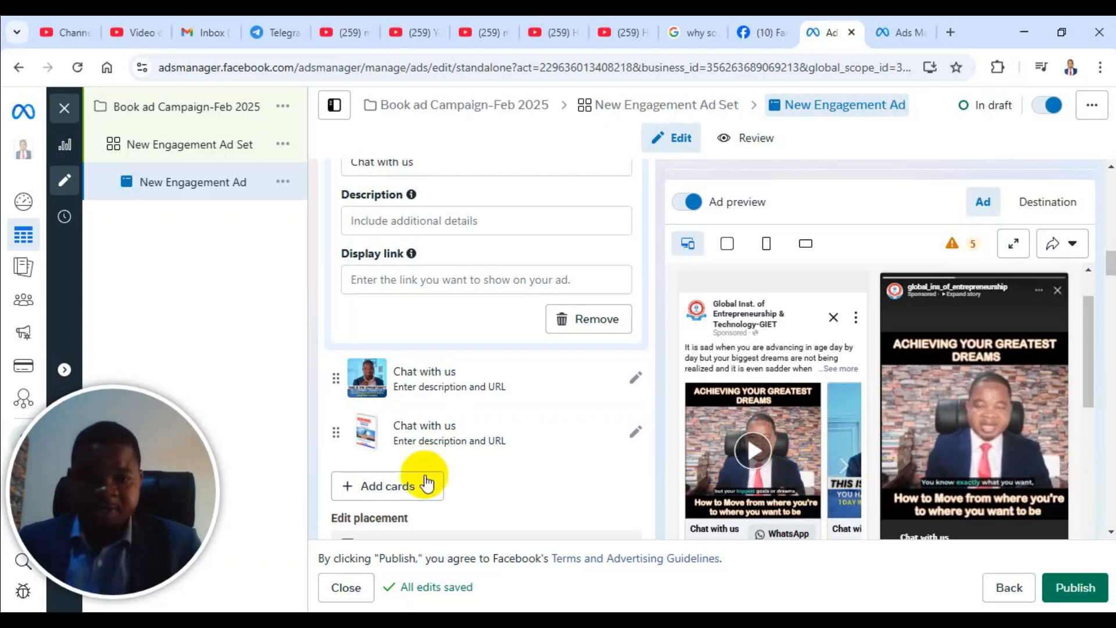
Step: Add the account image CORVER 3.png to the carousel as an additional image card
scroll(423, 477, down, 3)
click(386, 323)
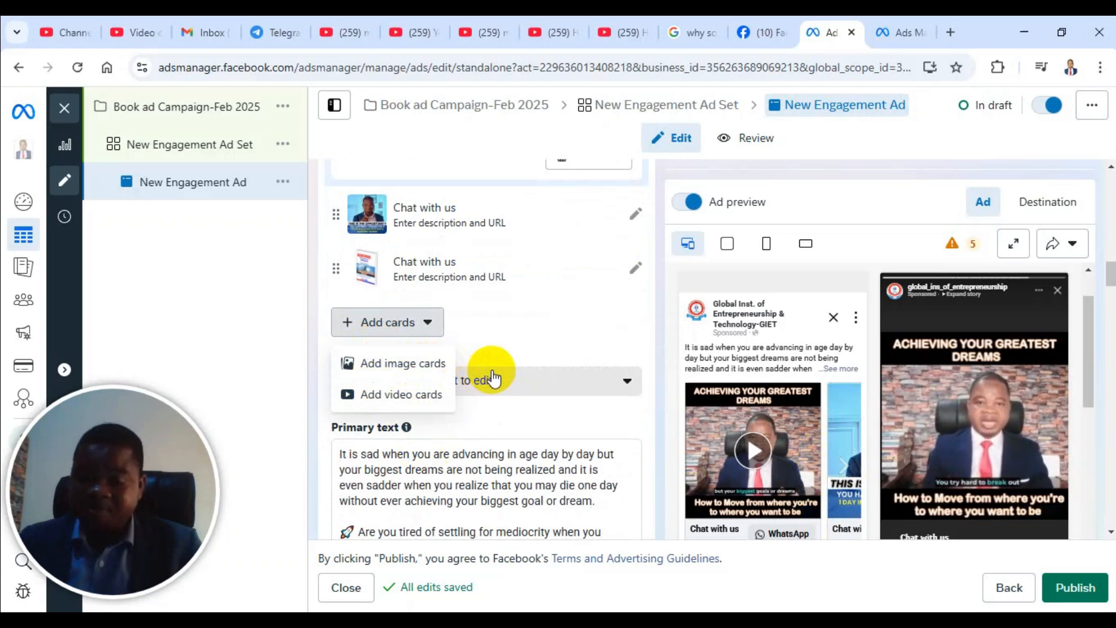
click(426, 366)
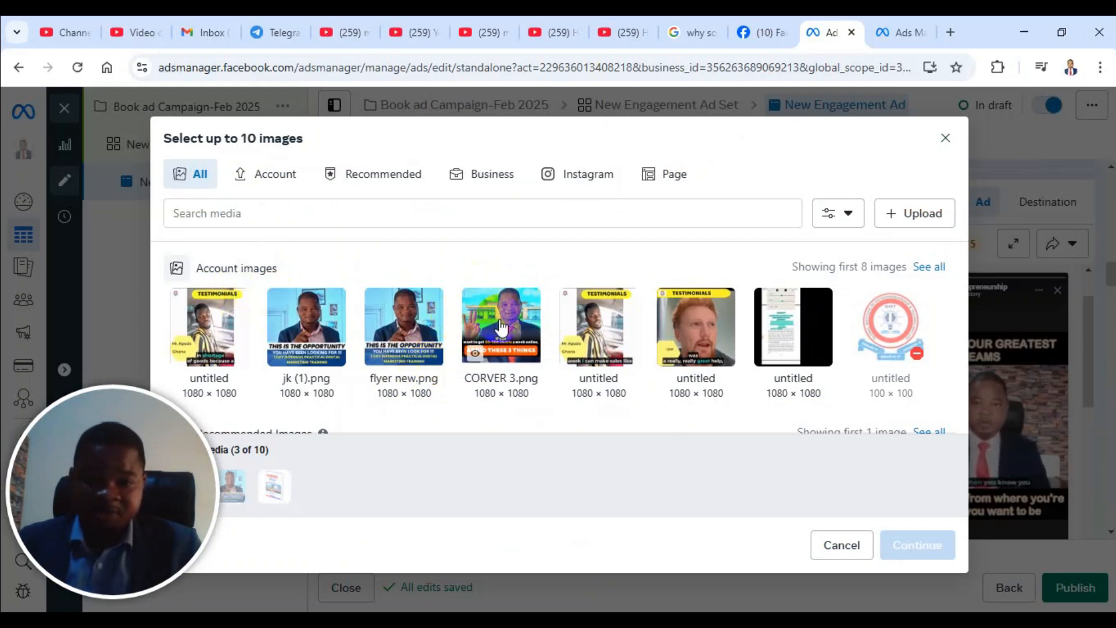
click(479, 337)
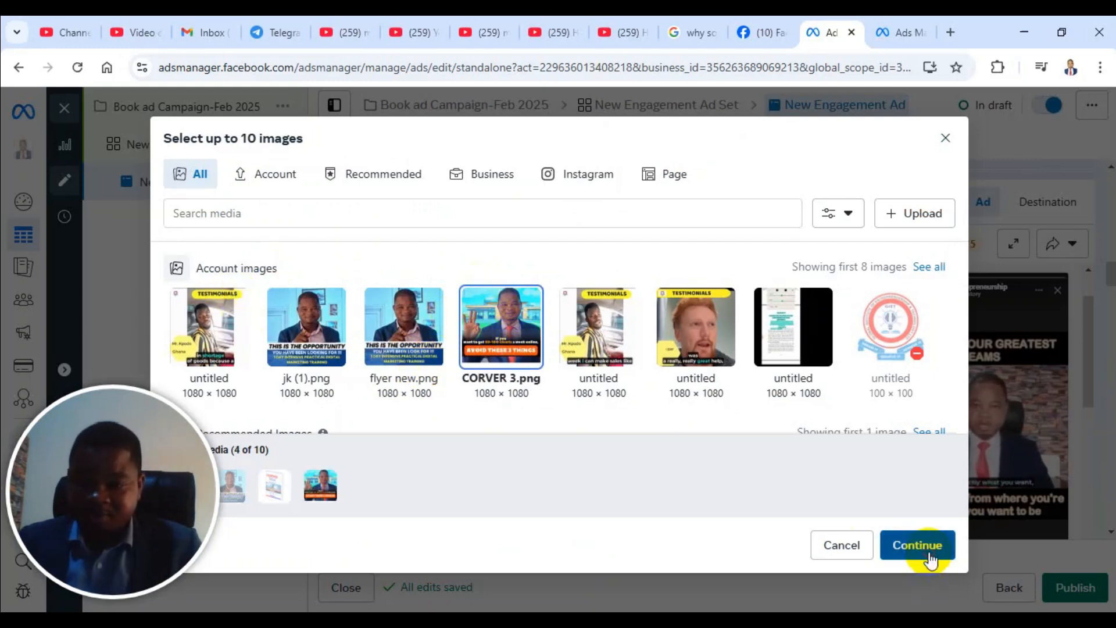
click(917, 545)
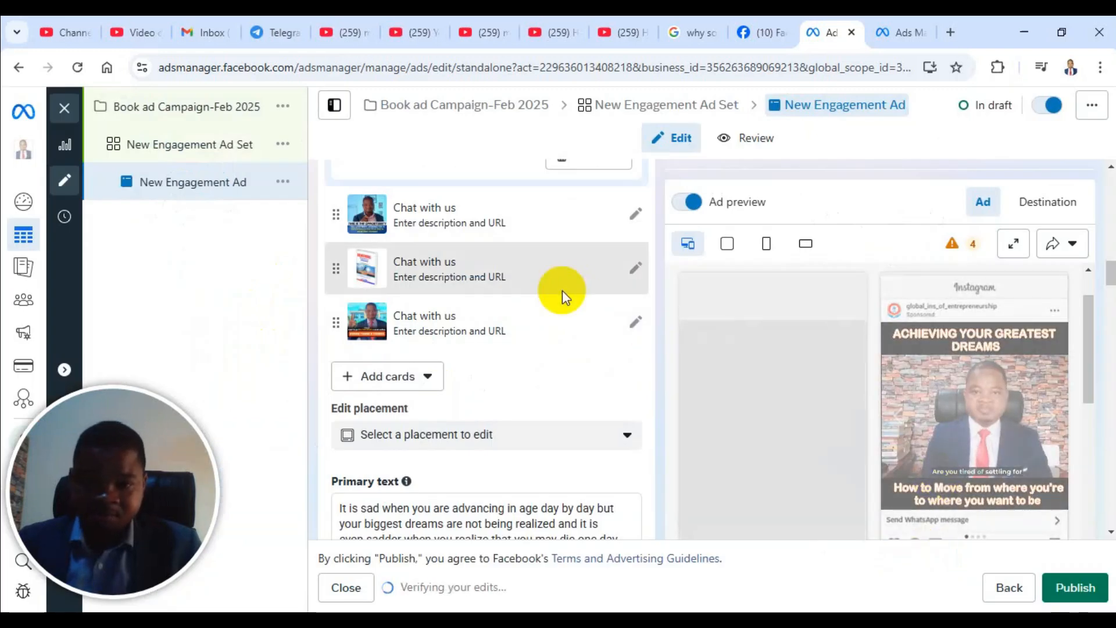
click(500, 332)
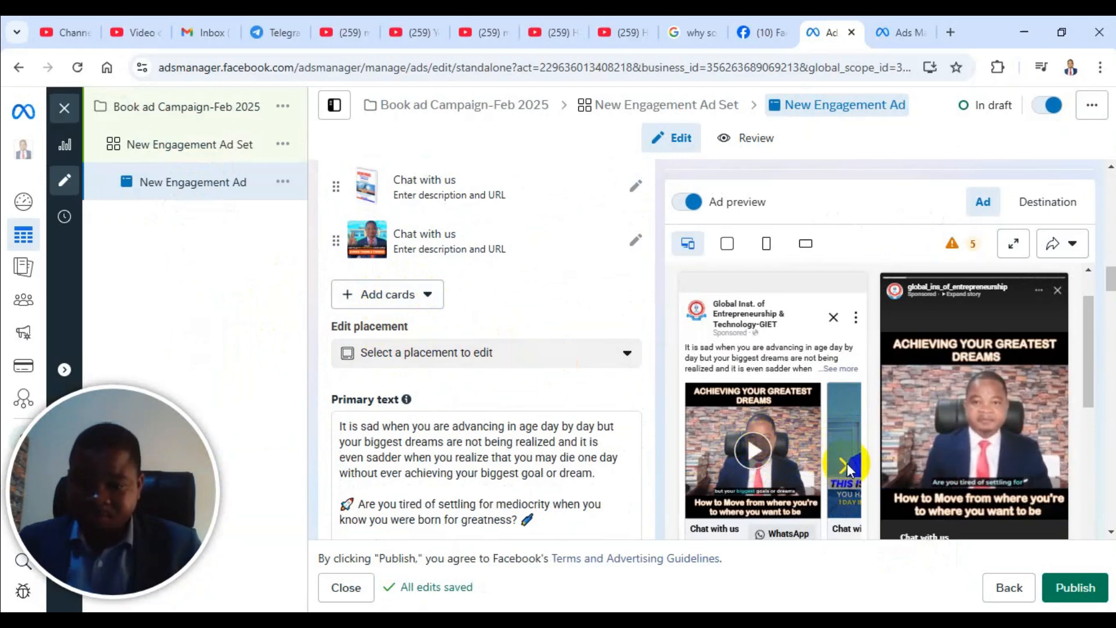
Step: Browse forward and back through the carousel cards in the Facebook feed preview, returning to the book video card
click(847, 468)
click(851, 470)
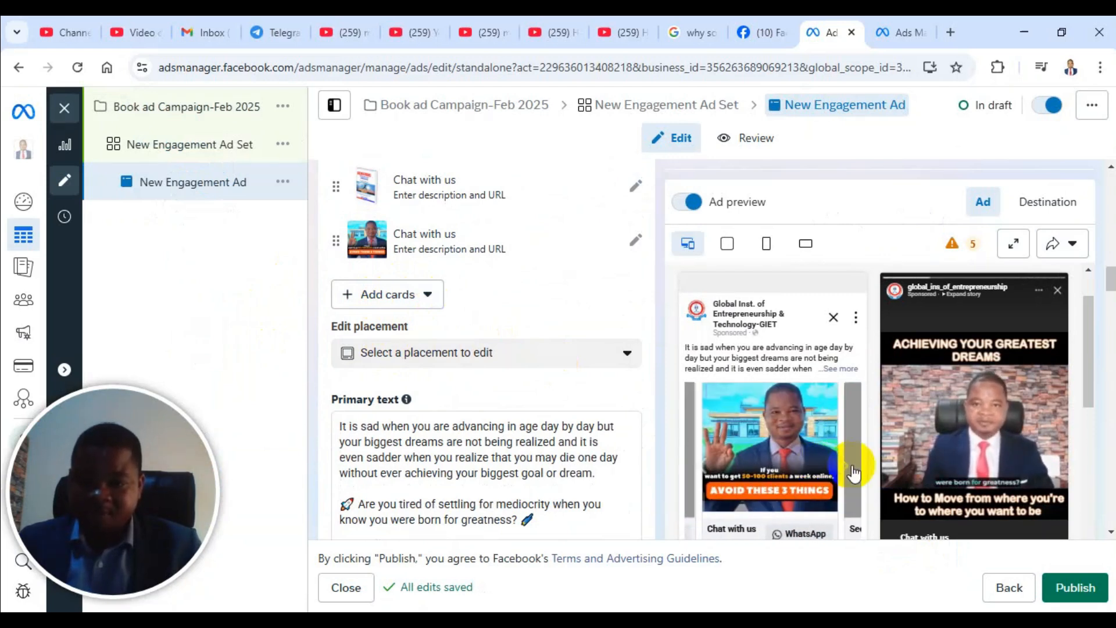
click(852, 469)
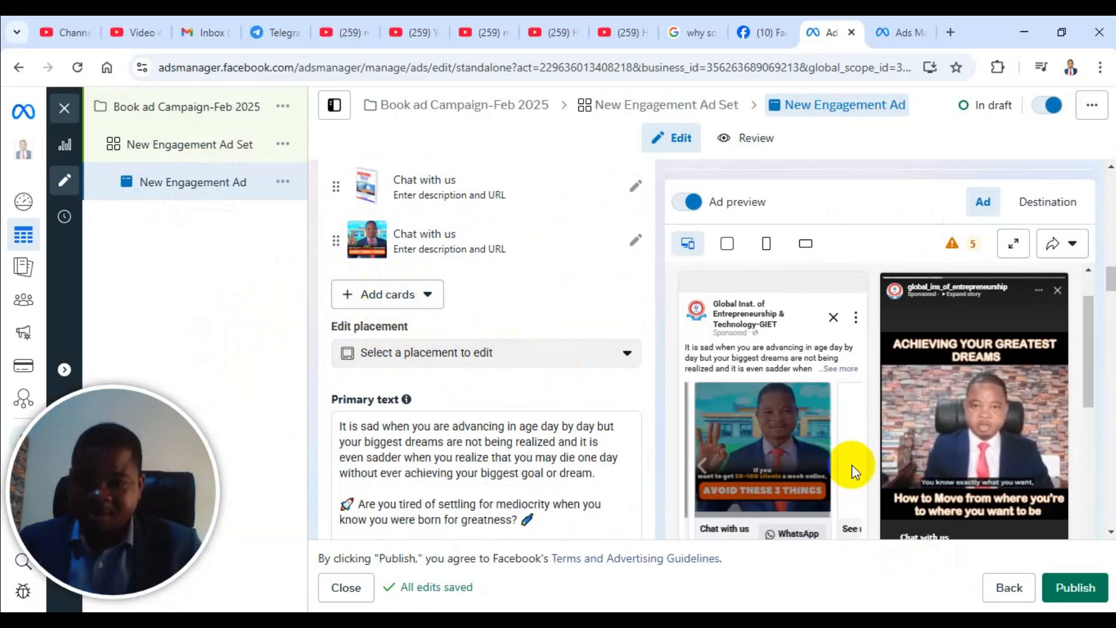
click(702, 463)
click(695, 464)
click(695, 465)
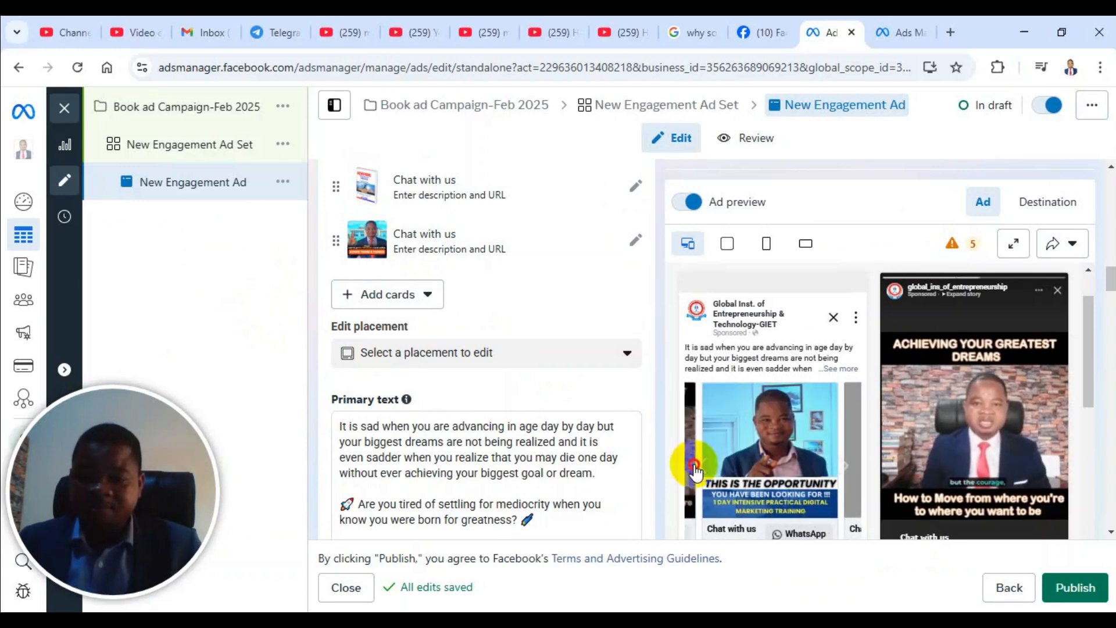
click(694, 464)
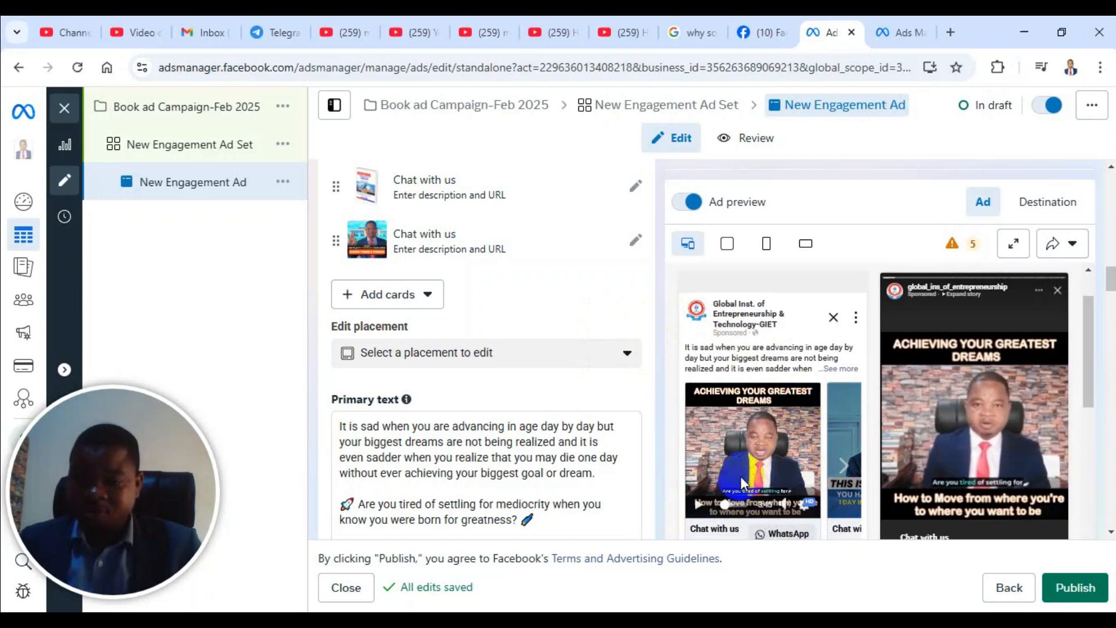
Step: Open the thumbnail settings of the book video carousel card and look through the available frames
scroll(522, 271, up, 10)
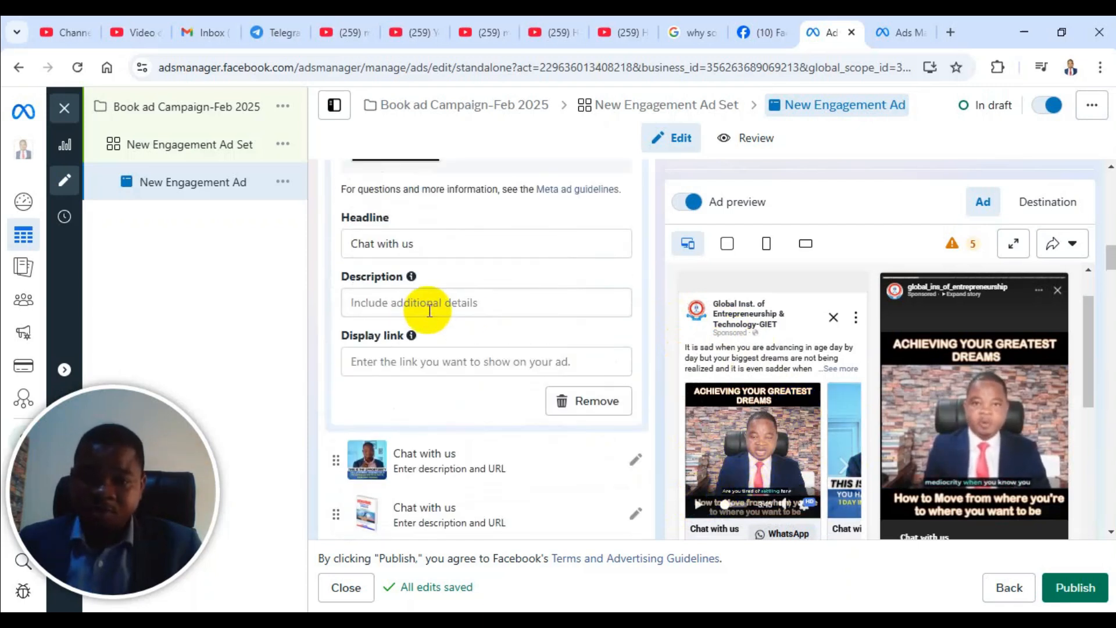
scroll(468, 321, up, 3)
scroll(577, 482, down, 4)
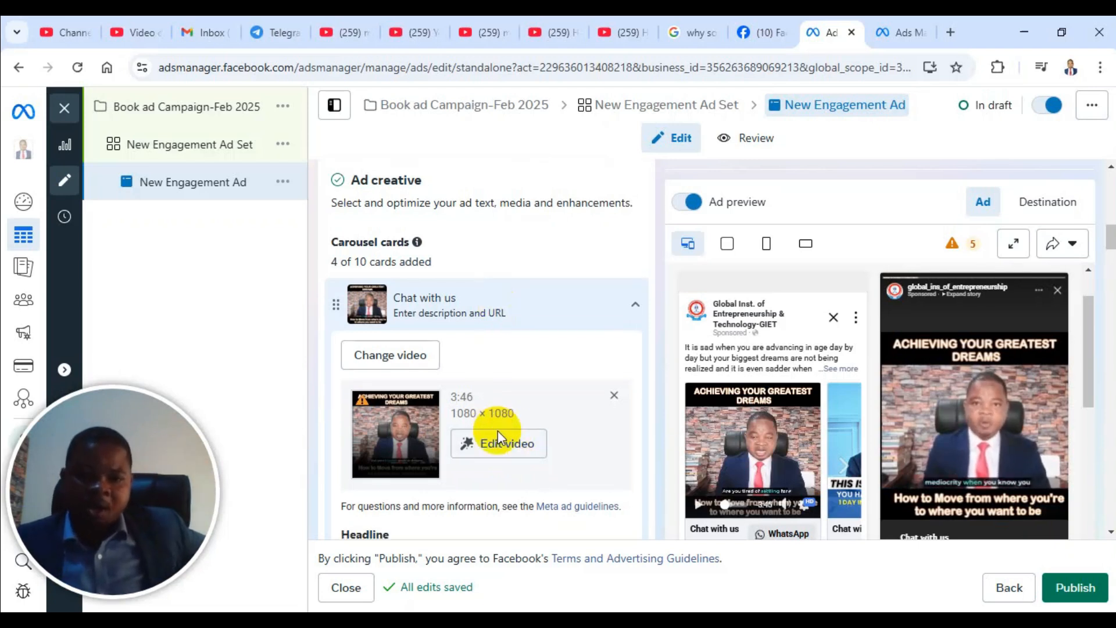
scroll(498, 438, down, 3)
click(508, 289)
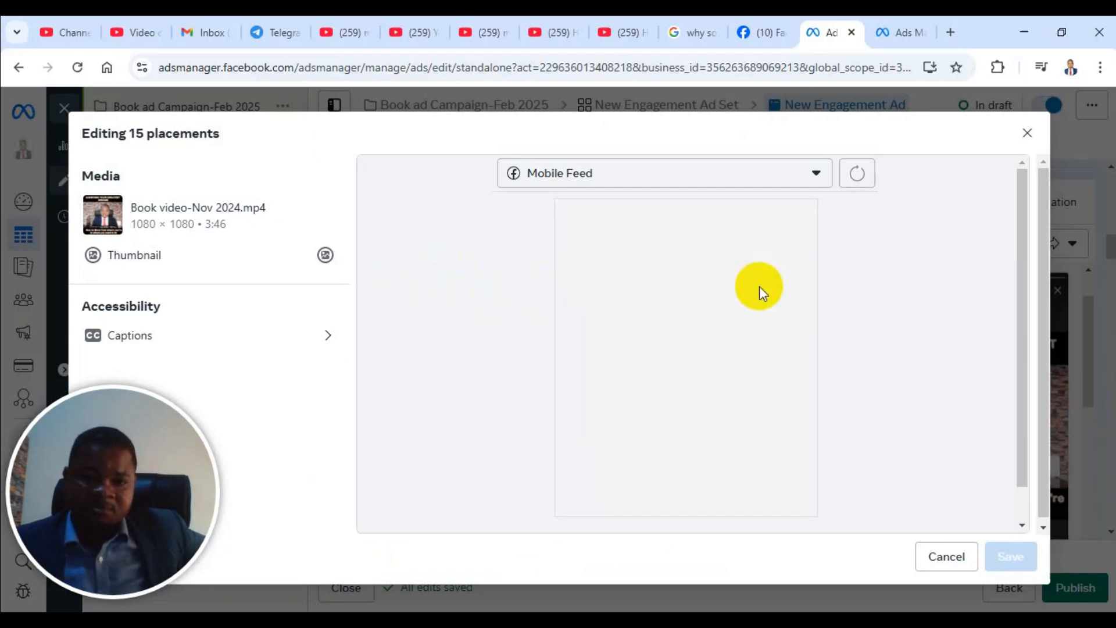
click(285, 263)
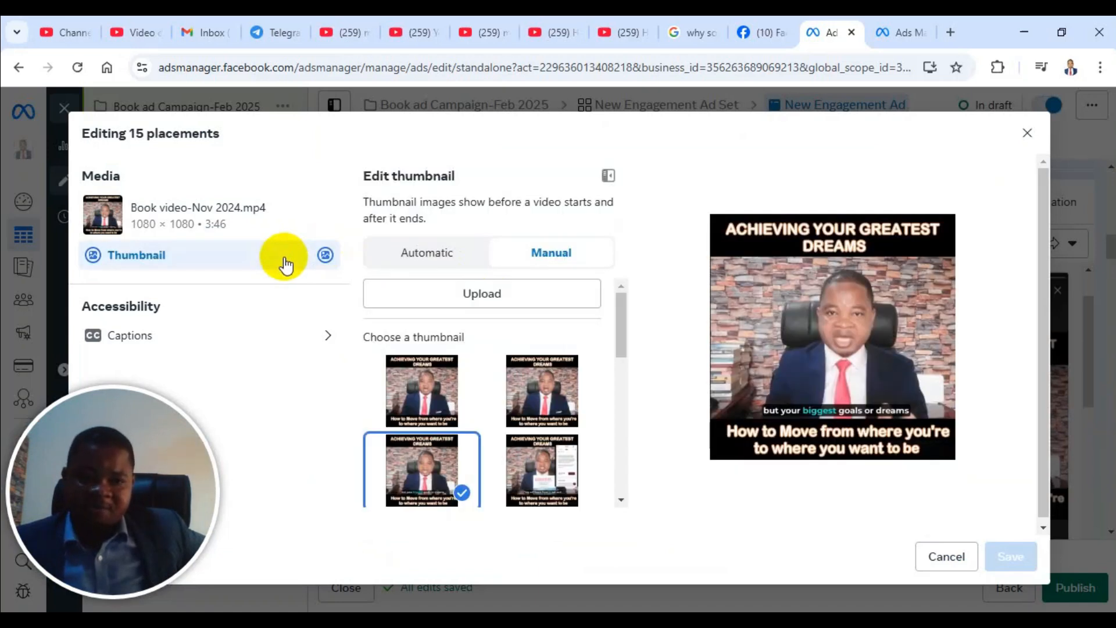
scroll(465, 436, down, 3)
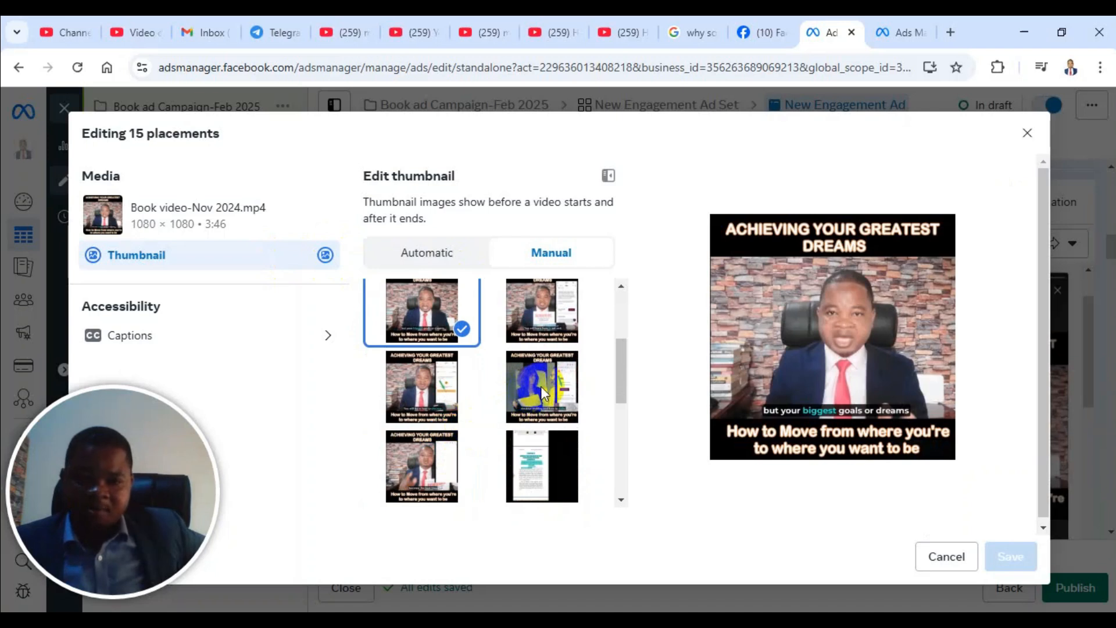
scroll(430, 407, up, 3)
scroll(459, 398, down, 5)
scroll(459, 398, down, 5)
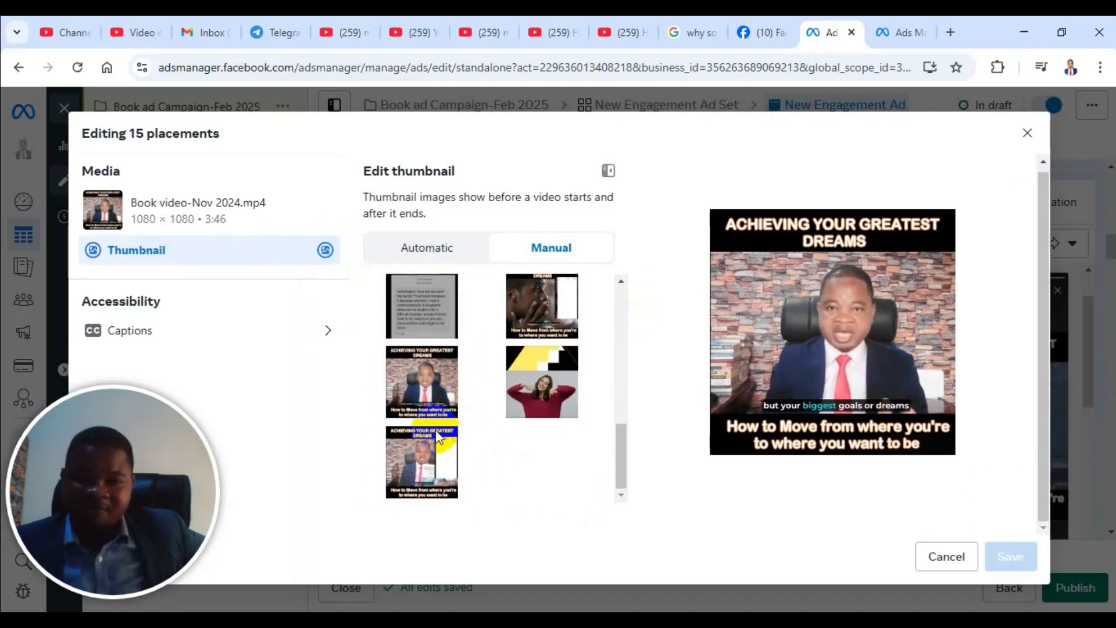
Step: Compare alternative frames for the book video's manual thumbnail and save the speaker frame without a subtitle, dismissing the chat notification
click(430, 467)
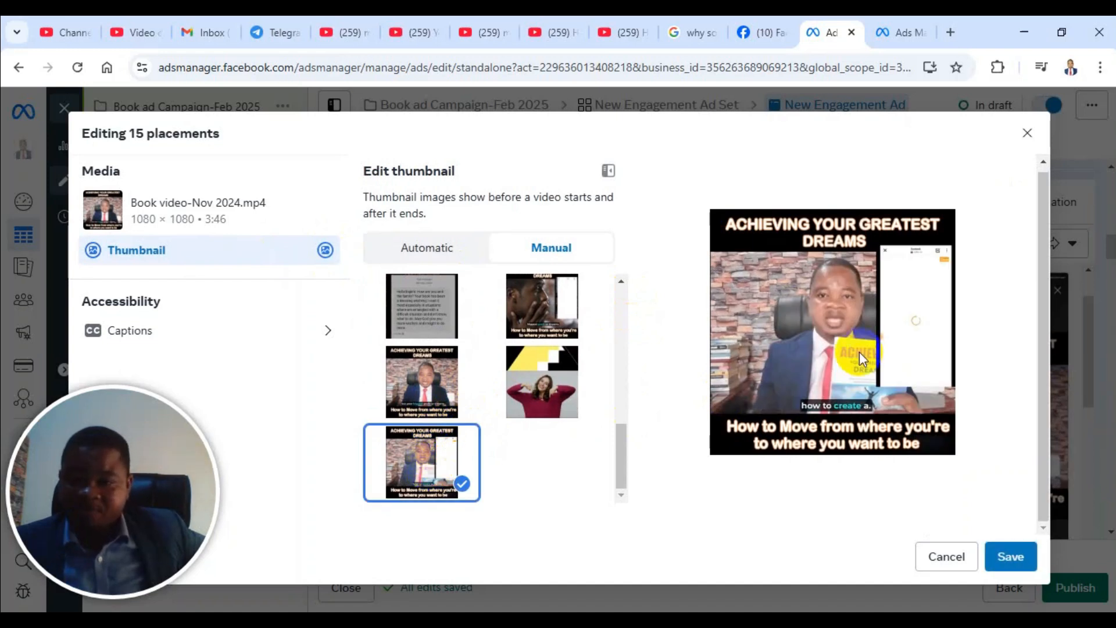
scroll(609, 365, up, 10)
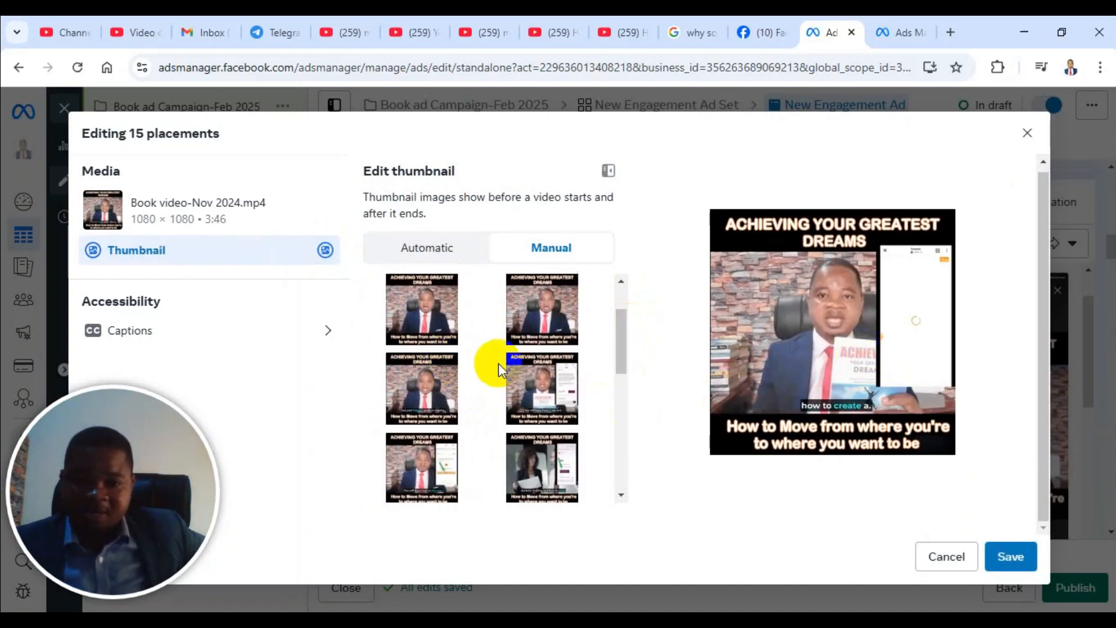
click(409, 323)
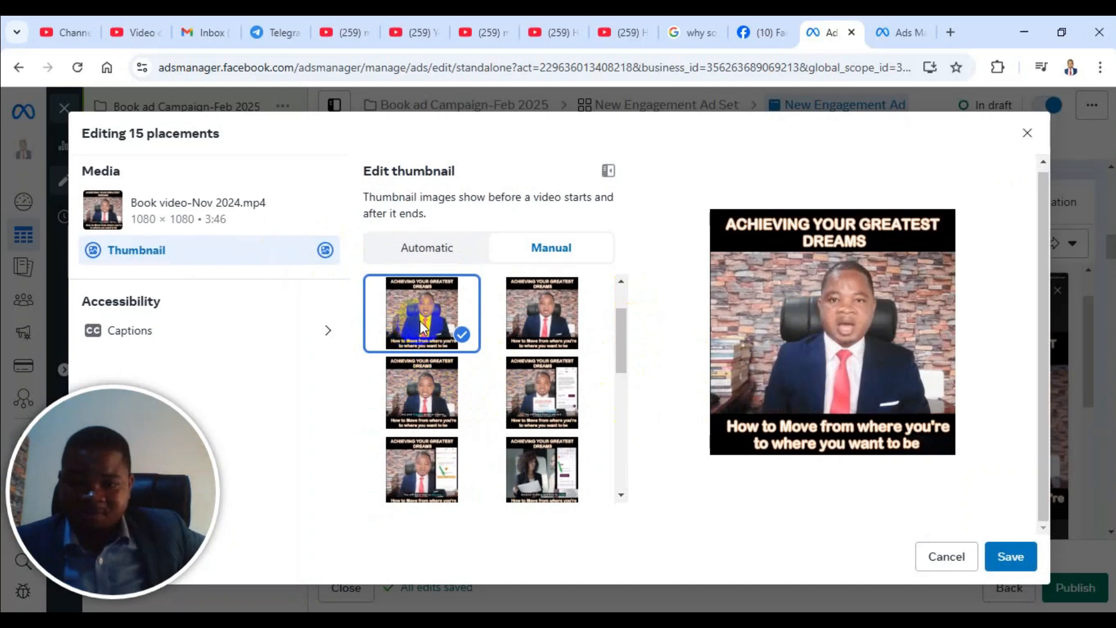
click(535, 315)
click(534, 378)
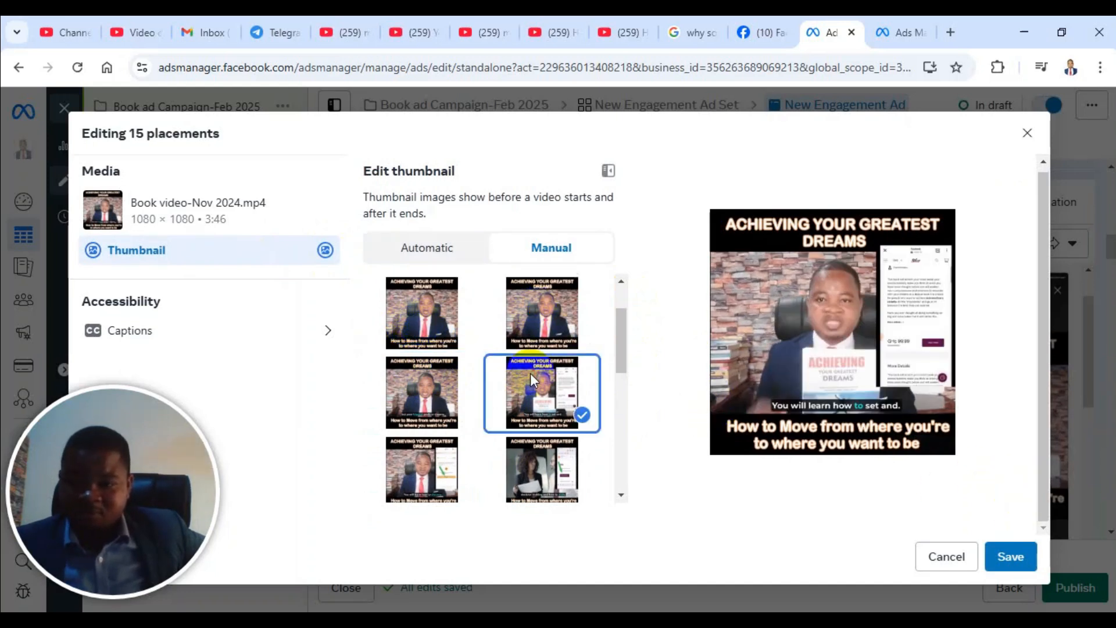
click(421, 405)
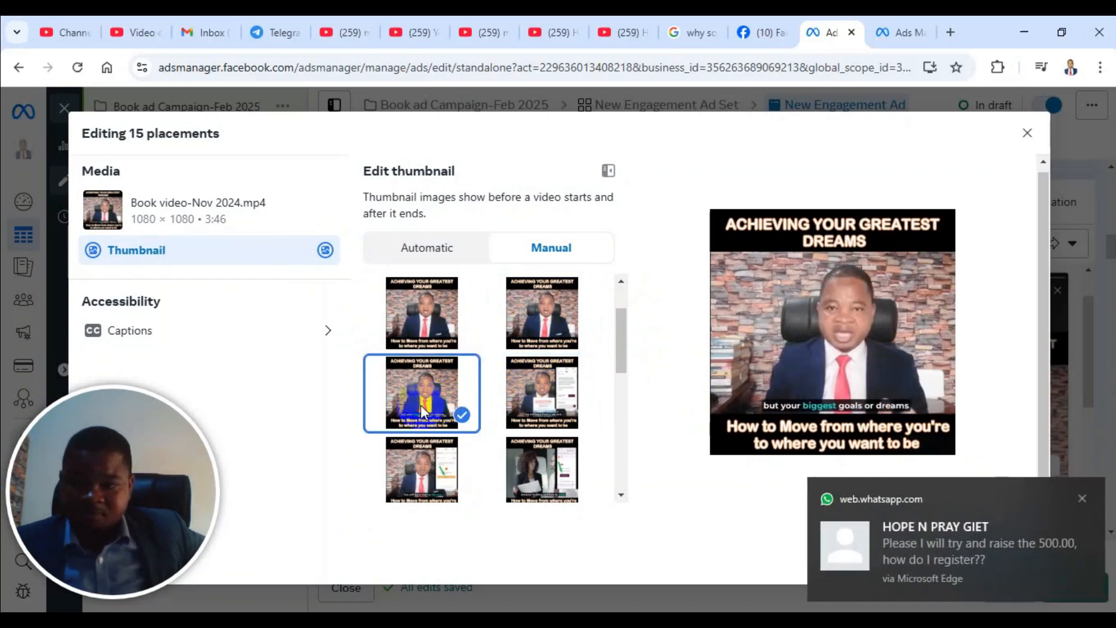
click(431, 311)
click(1085, 498)
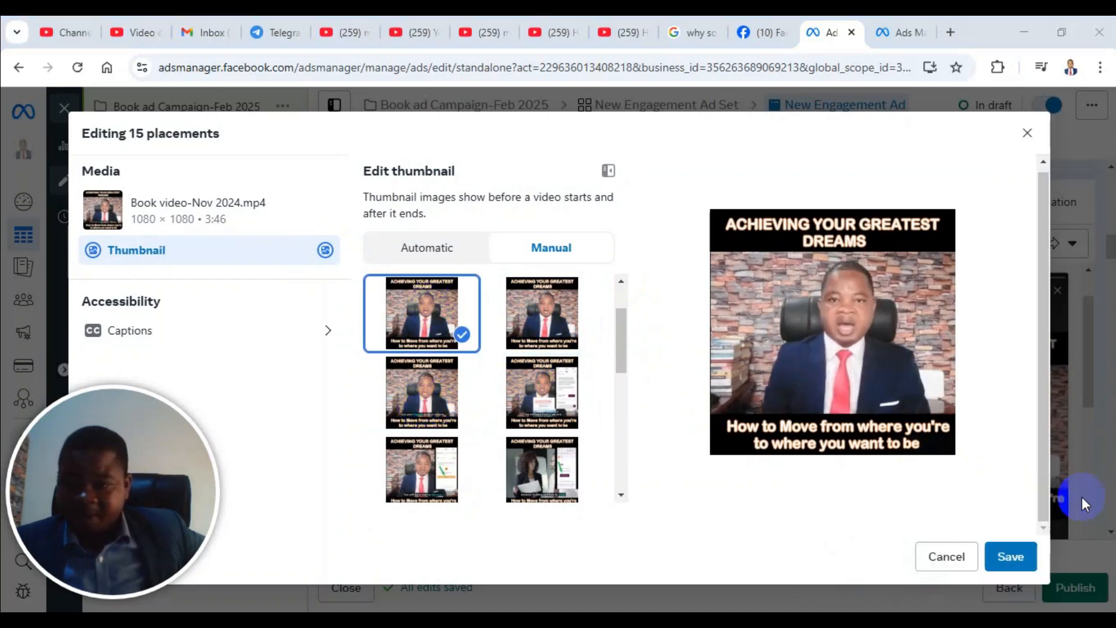
click(1012, 560)
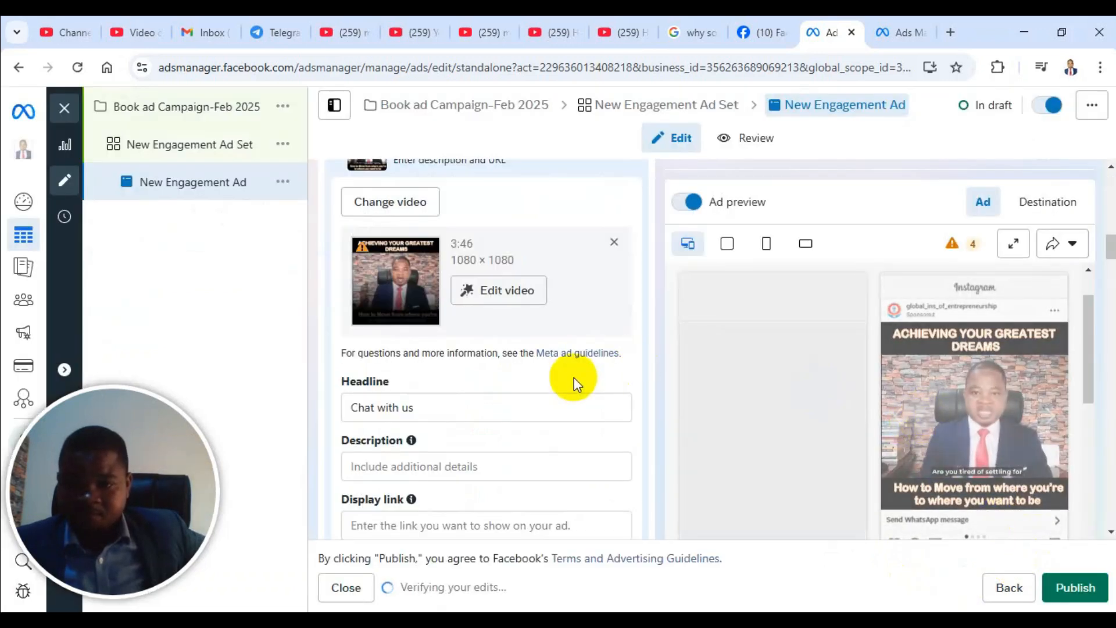
Step: Examine the remaining carousel cards, the placement option and the primary text in the ad creative
scroll(548, 382, down, 5)
scroll(544, 382, up, 4)
scroll(516, 361, down, 4)
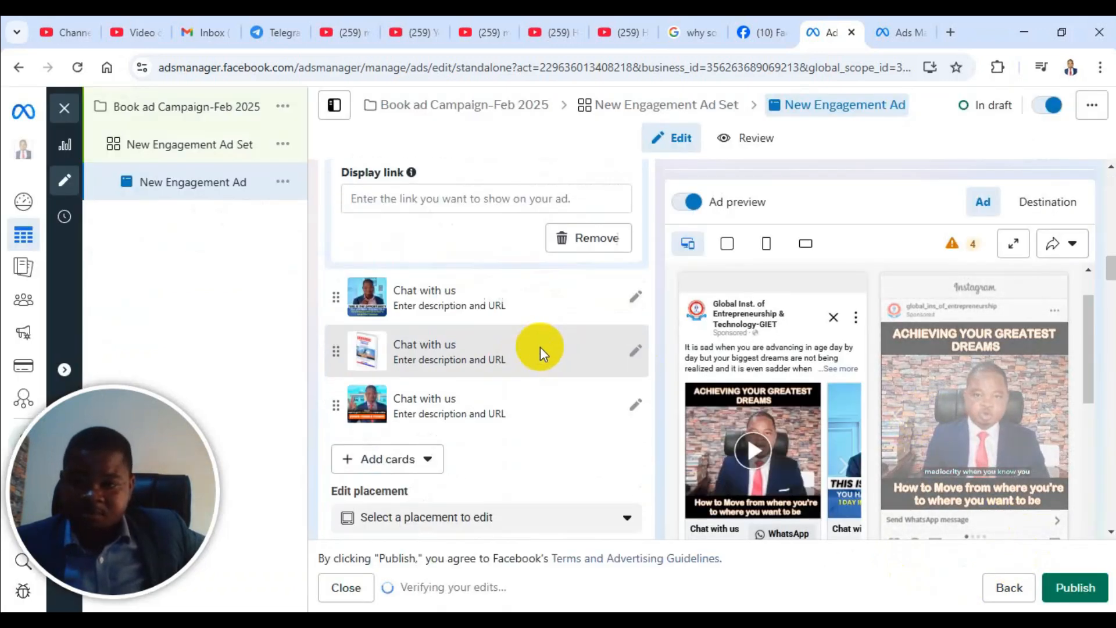
scroll(573, 408, up, 1)
click(400, 362)
scroll(411, 373, up, 4)
scroll(414, 389, down, 4)
scroll(414, 389, down, 3)
scroll(359, 383, up, 3)
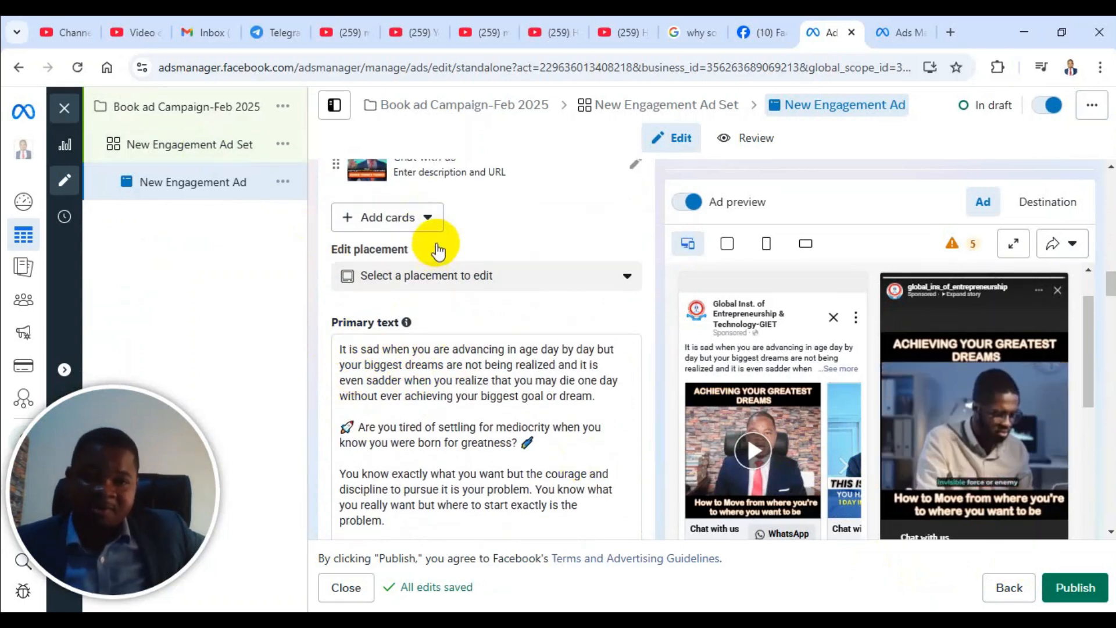
Step: Compare the video card's headline field with the Facebook feed preview and advance the preview to the second card
scroll(436, 245, up, 5)
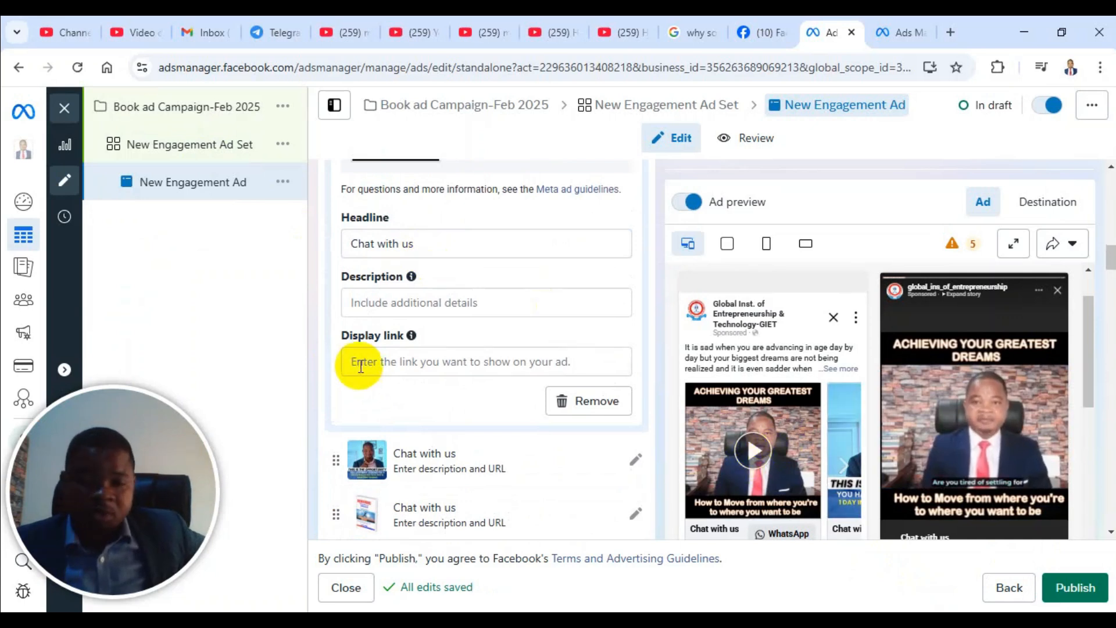
scroll(361, 362, up, 5)
scroll(415, 442, down, 3)
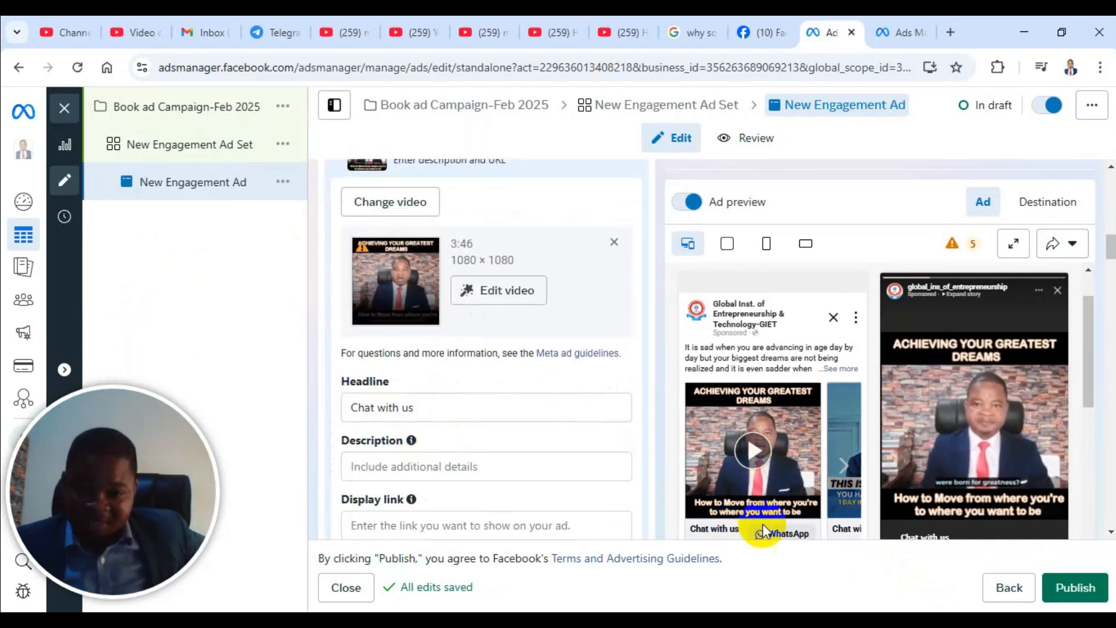
scroll(767, 518, down, 3)
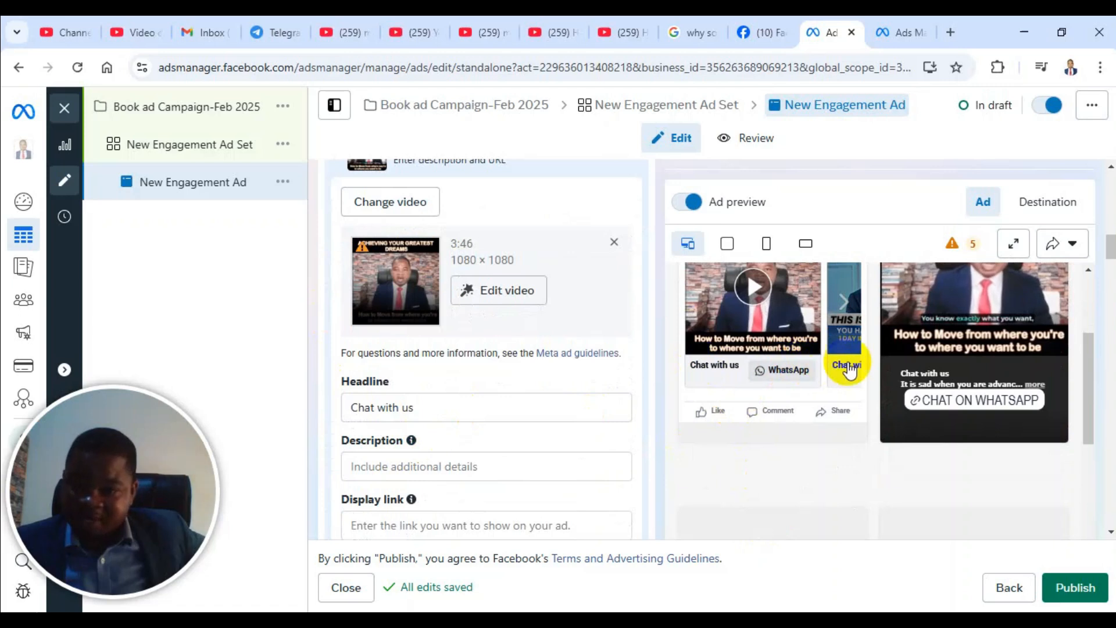
click(848, 366)
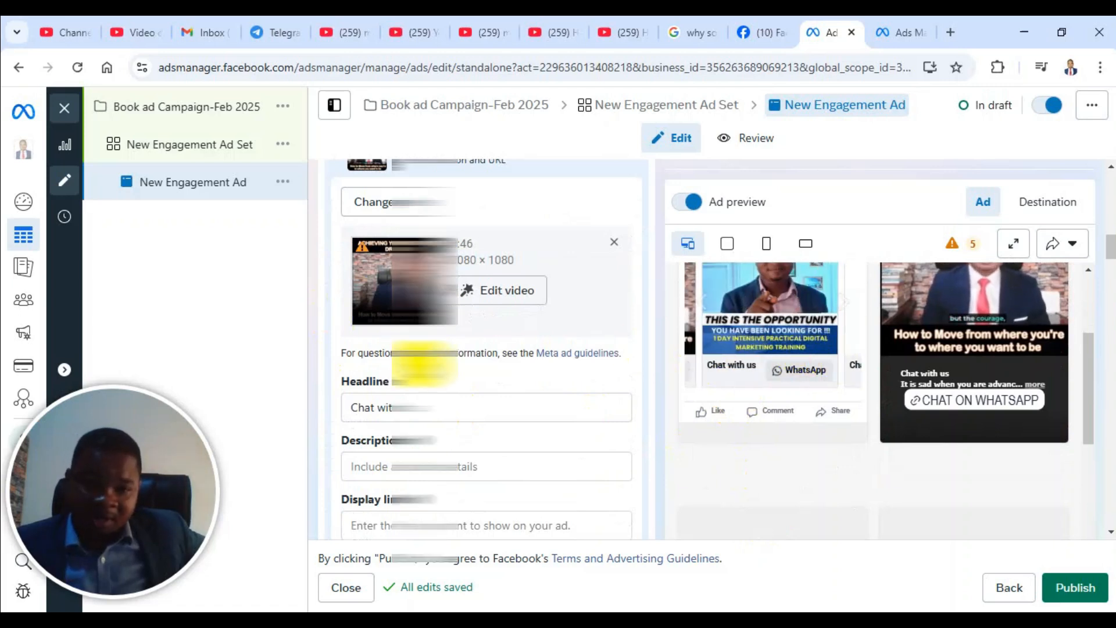
Step: Replace the book video card's headline with "all" and the contact phone number, and check it in the feed preview
scroll(398, 281, down, 2)
scroll(416, 326, up, 5)
scroll(416, 326, down, 5)
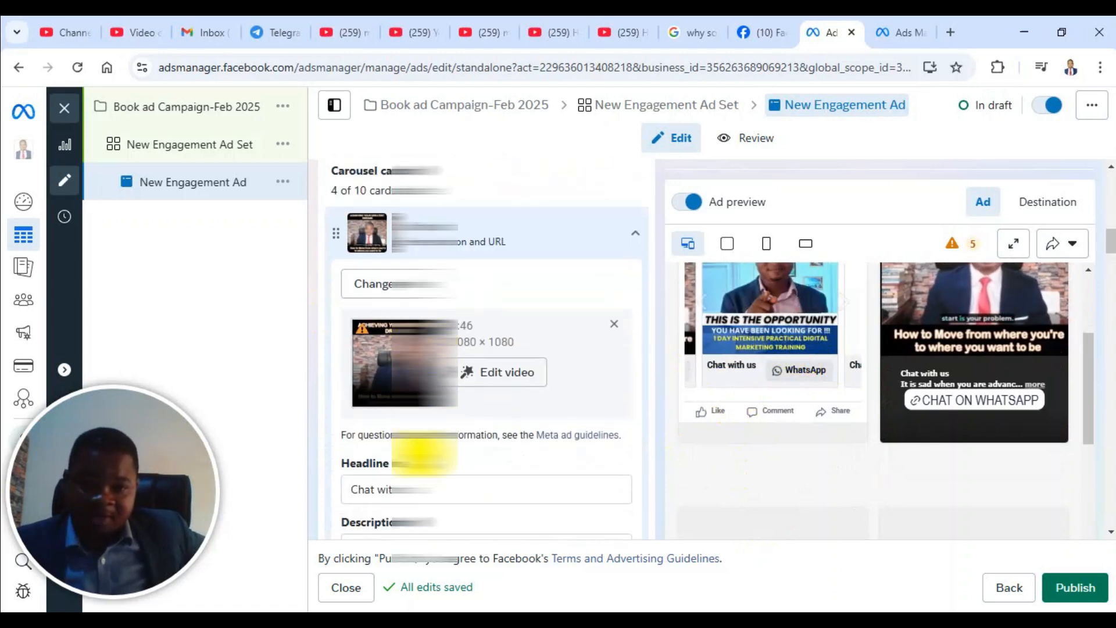
click(361, 323)
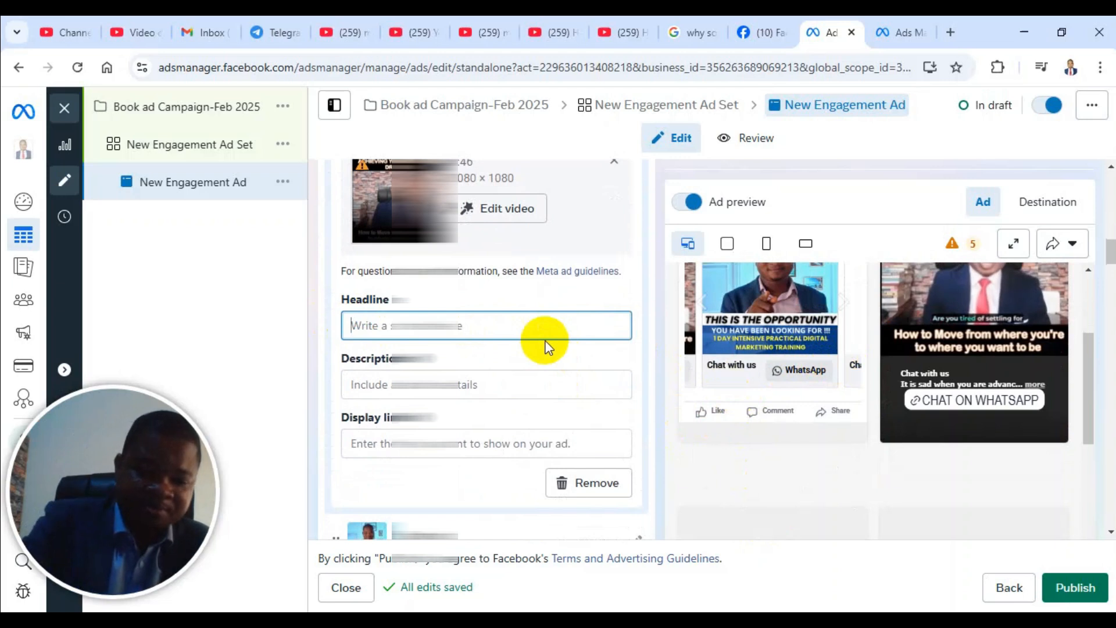
text(all 0244)
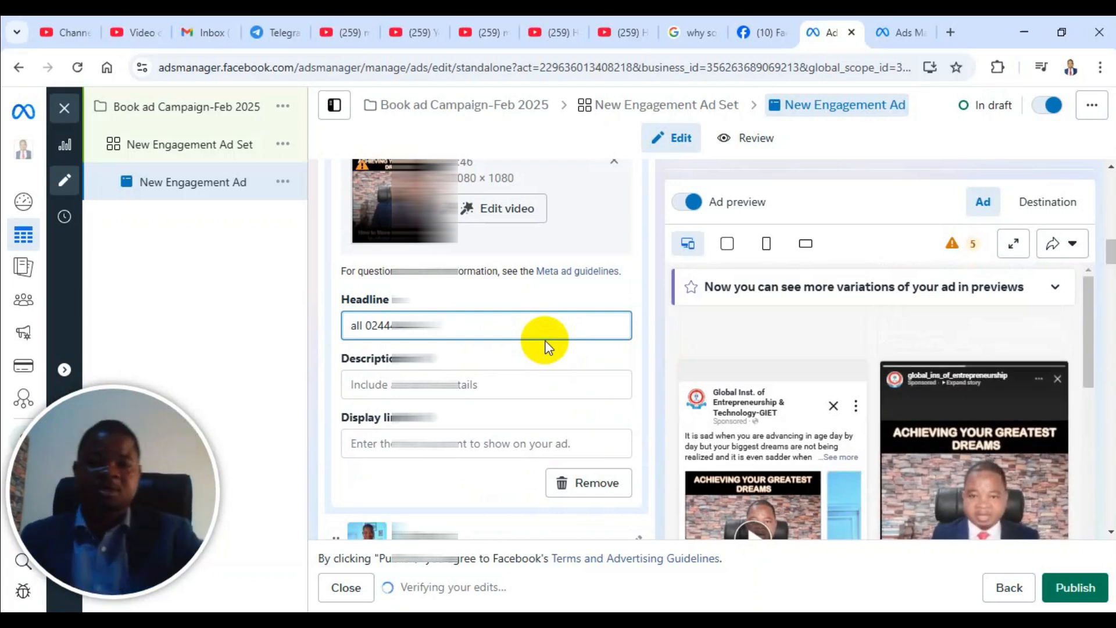
scroll(654, 427, down, 3)
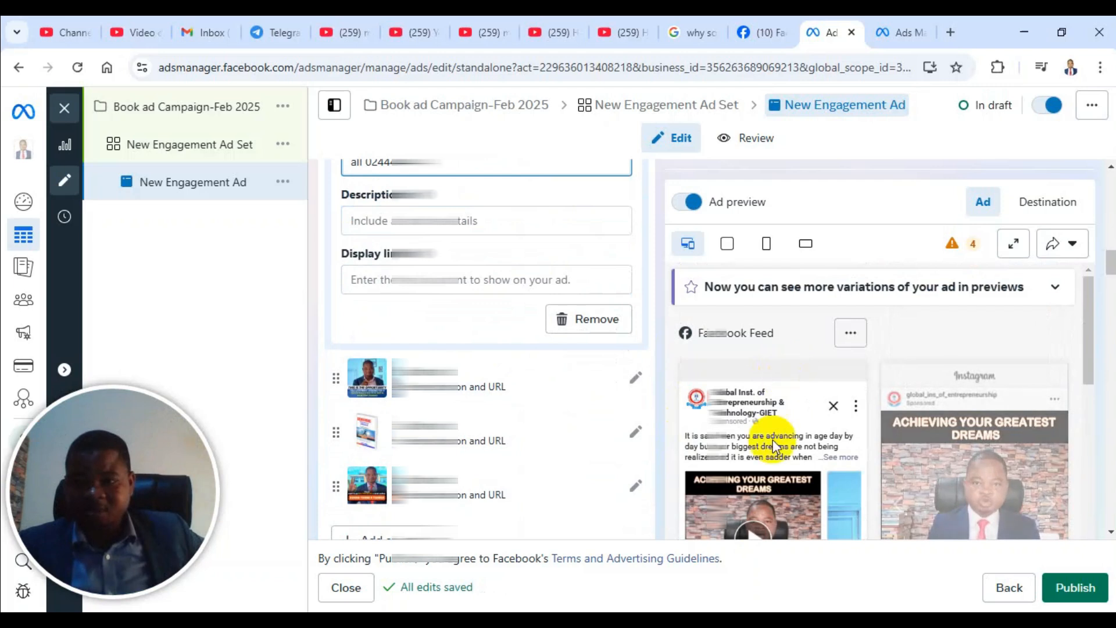
scroll(772, 440, down, 4)
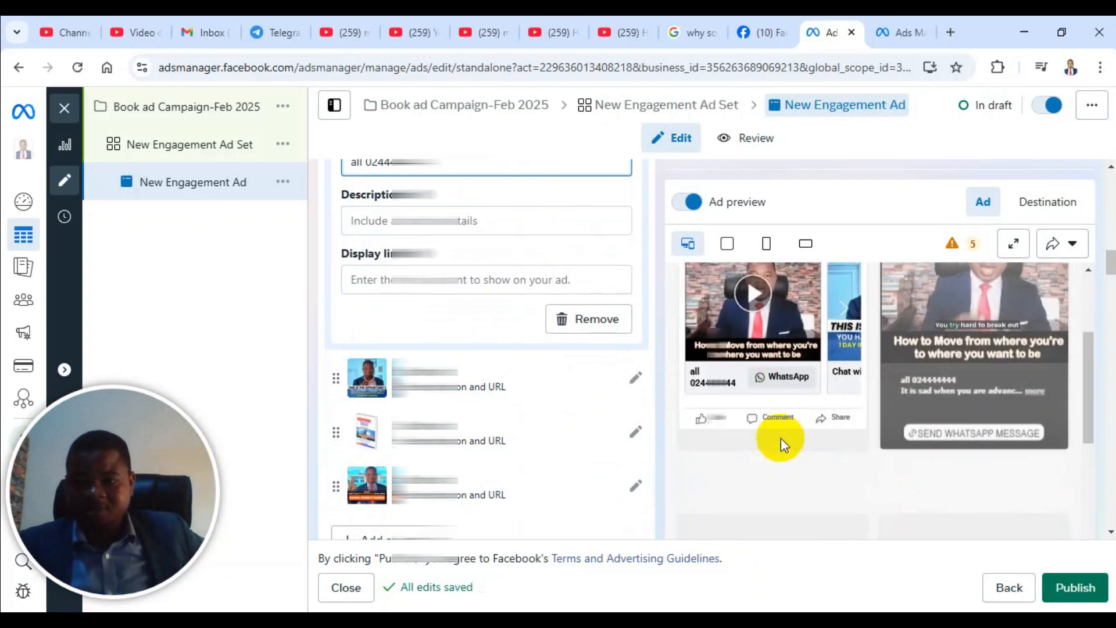
Step: Check the second card in the feed preview and apply the video card's headline to all carousel cards
click(832, 358)
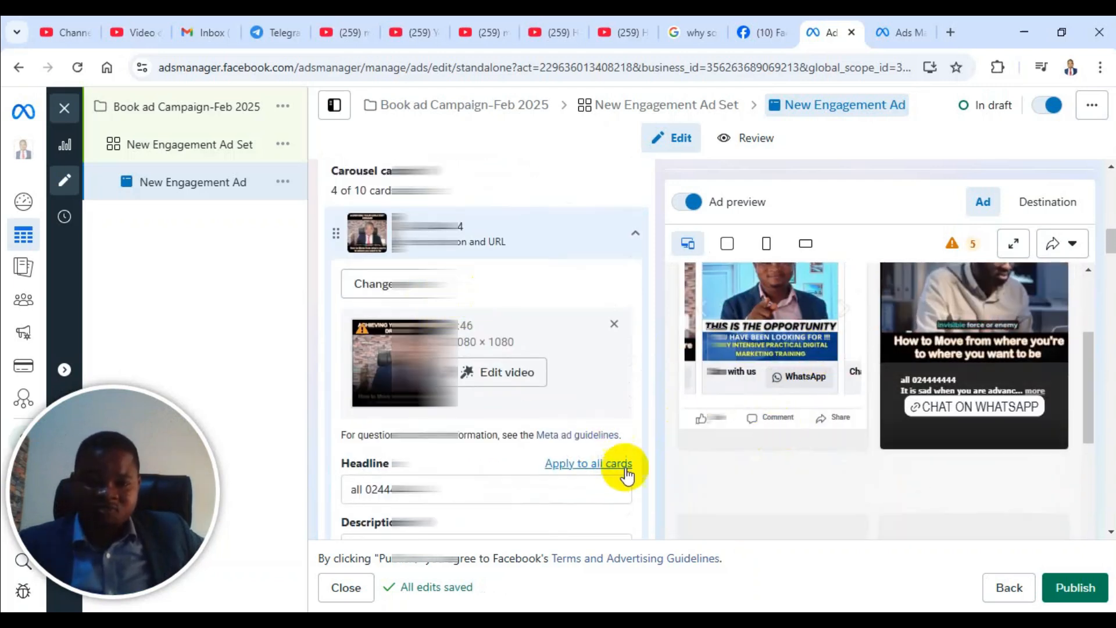
click(600, 464)
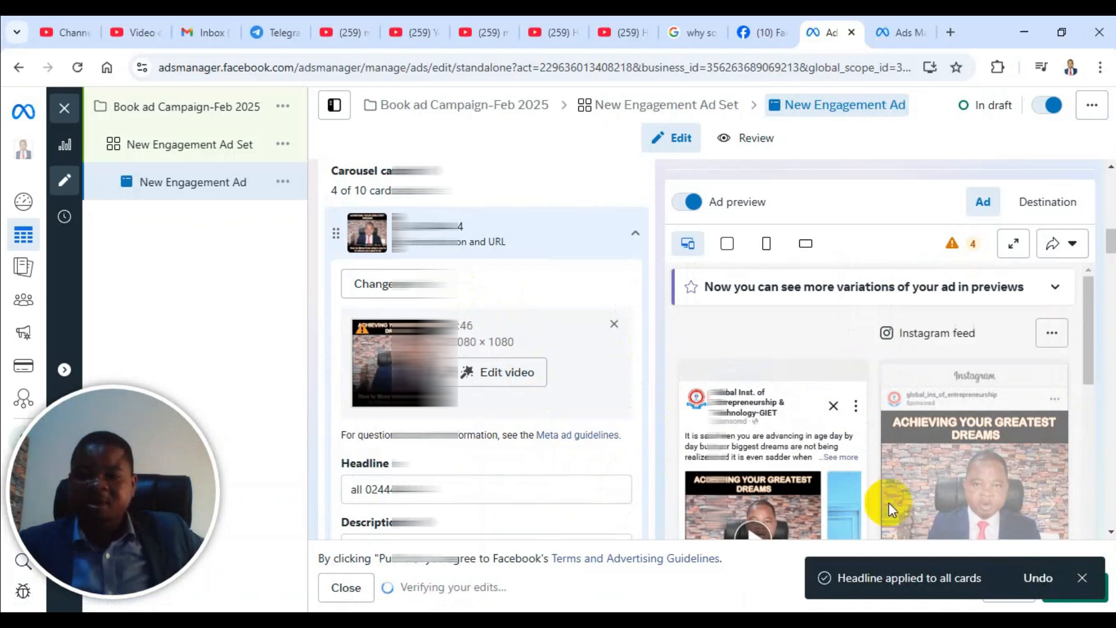
scroll(888, 502, down, 2)
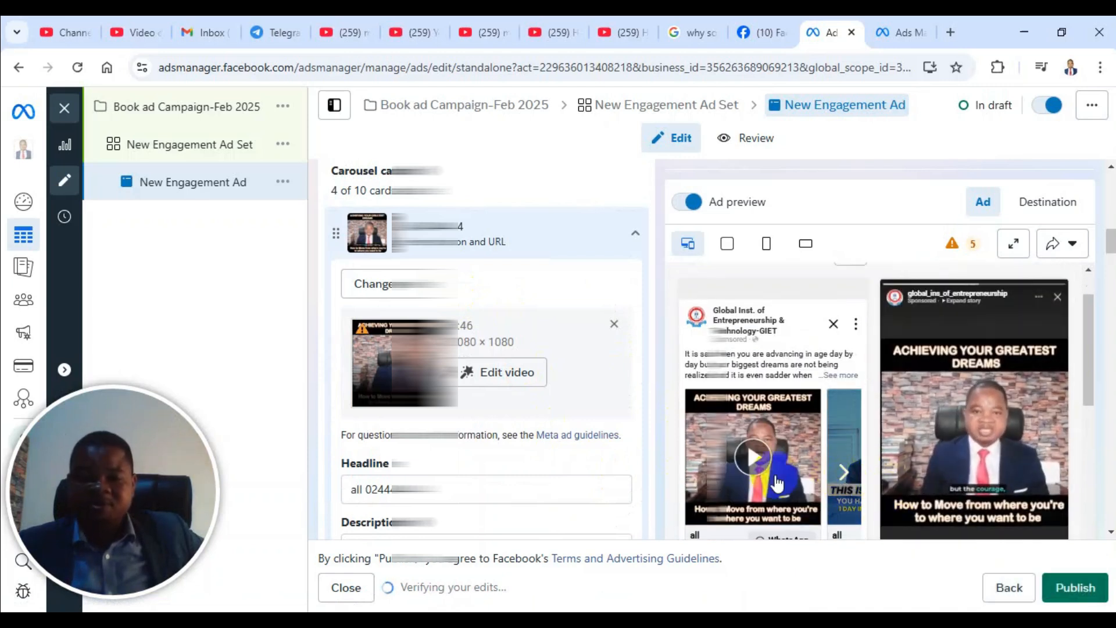
scroll(448, 428, down, 8)
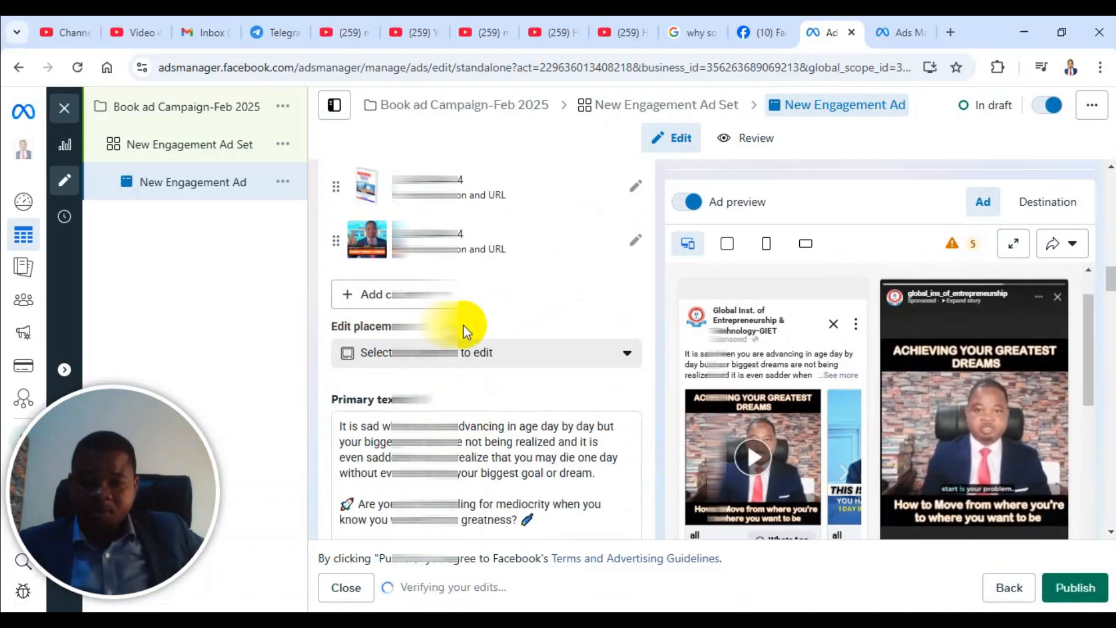
Step: Review the primary text, the other carousel cards and the video card's headline, description and display link fields
scroll(435, 437, down, 1)
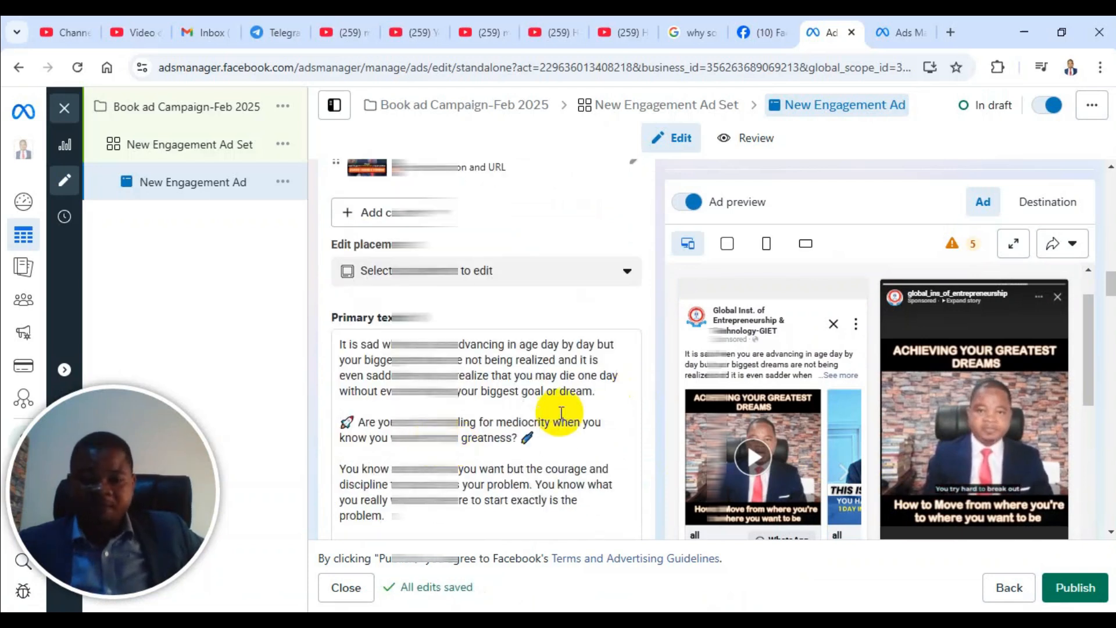
scroll(569, 409, down, 3)
scroll(558, 410, up, 5)
scroll(546, 406, up, 5)
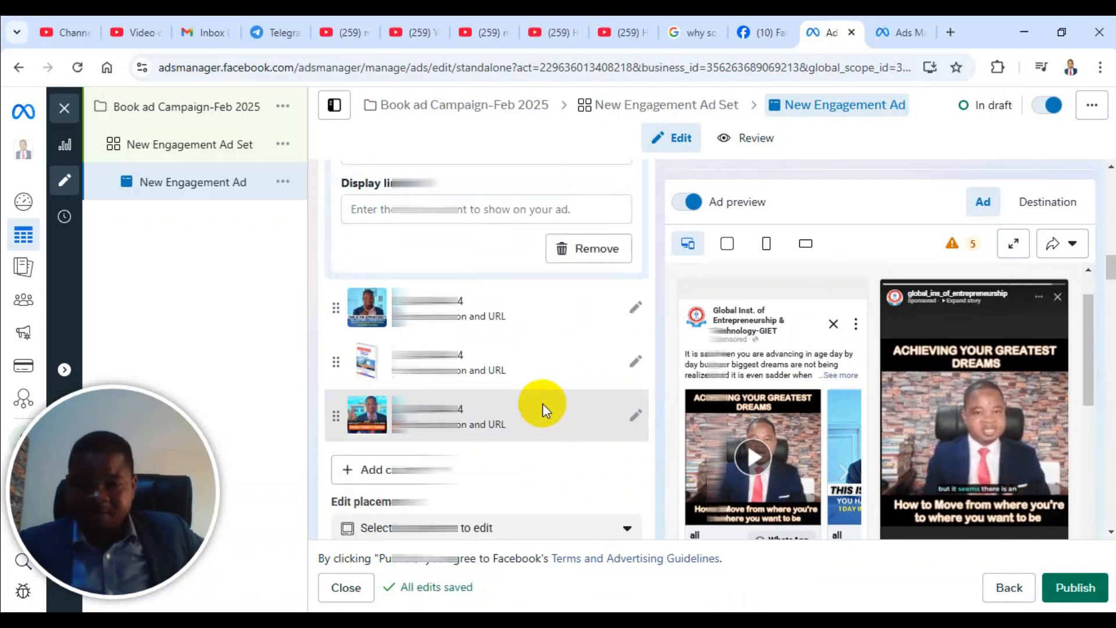
scroll(407, 384, down, 3)
scroll(424, 386, up, 2)
scroll(425, 377, up, 1)
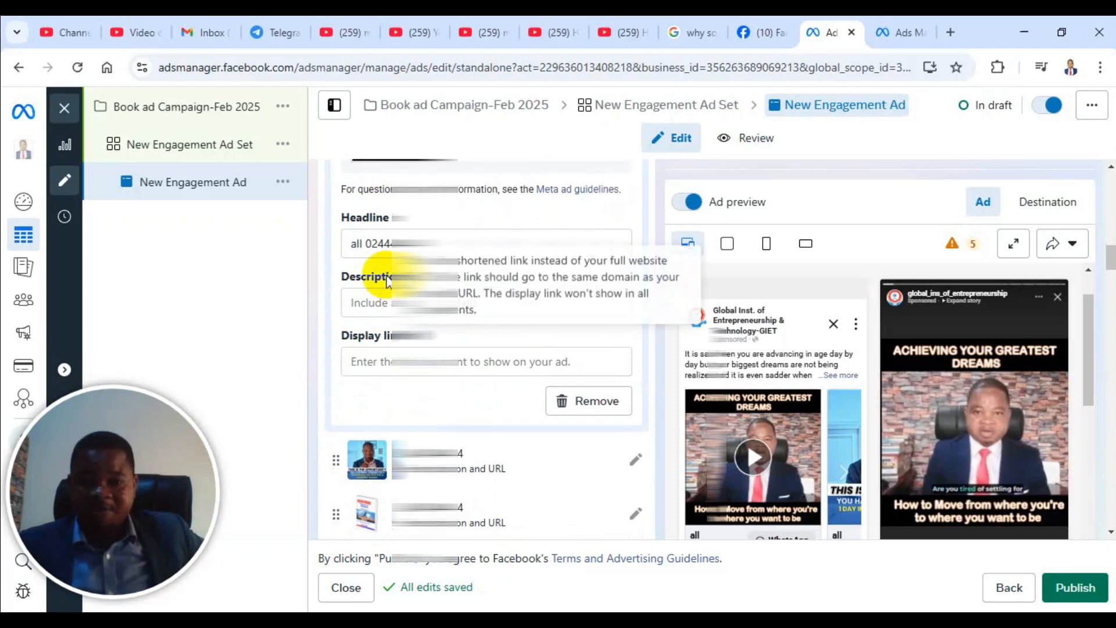
scroll(378, 304, up, 6)
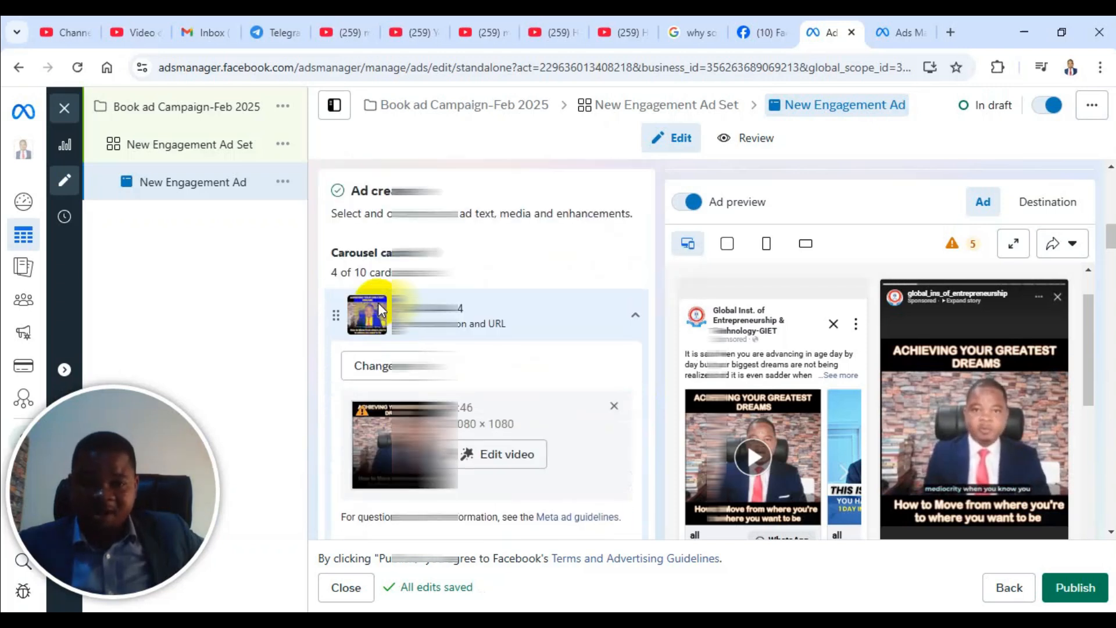
Step: Set the book video card's description to Ghc500 and check the ad preview
scroll(379, 372, down, 5)
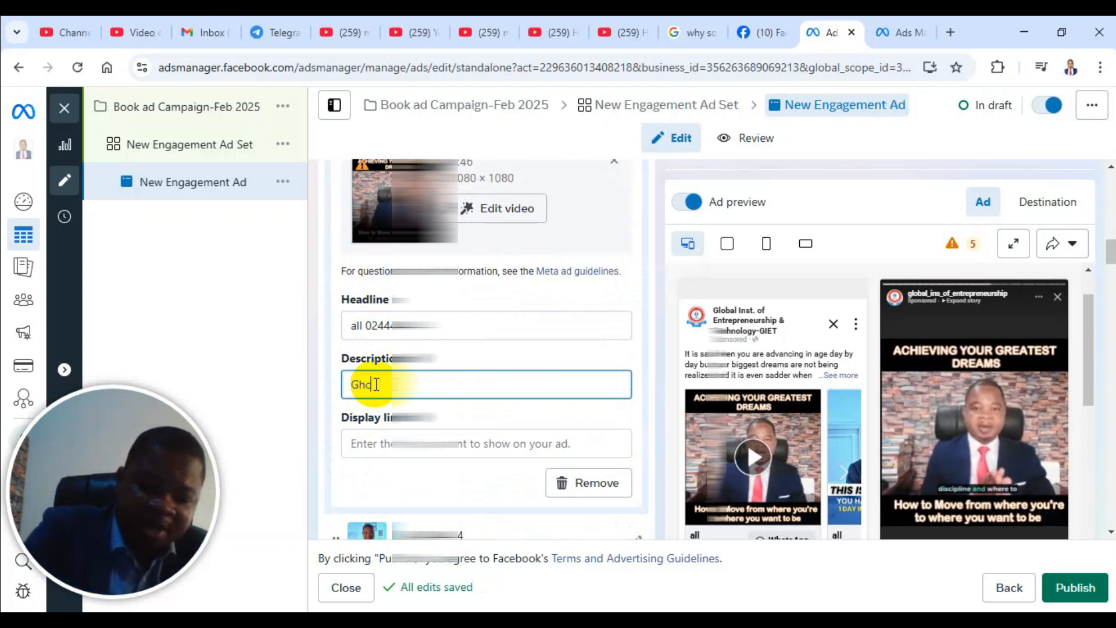
key(BackSpace)
text(500)
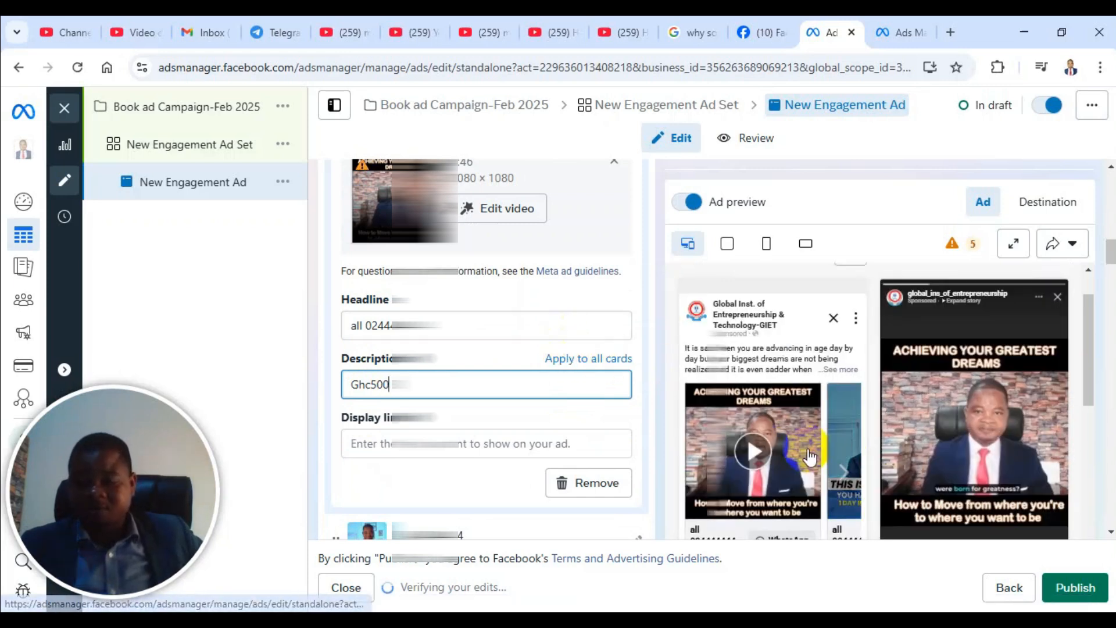
scroll(625, 430, down, 2)
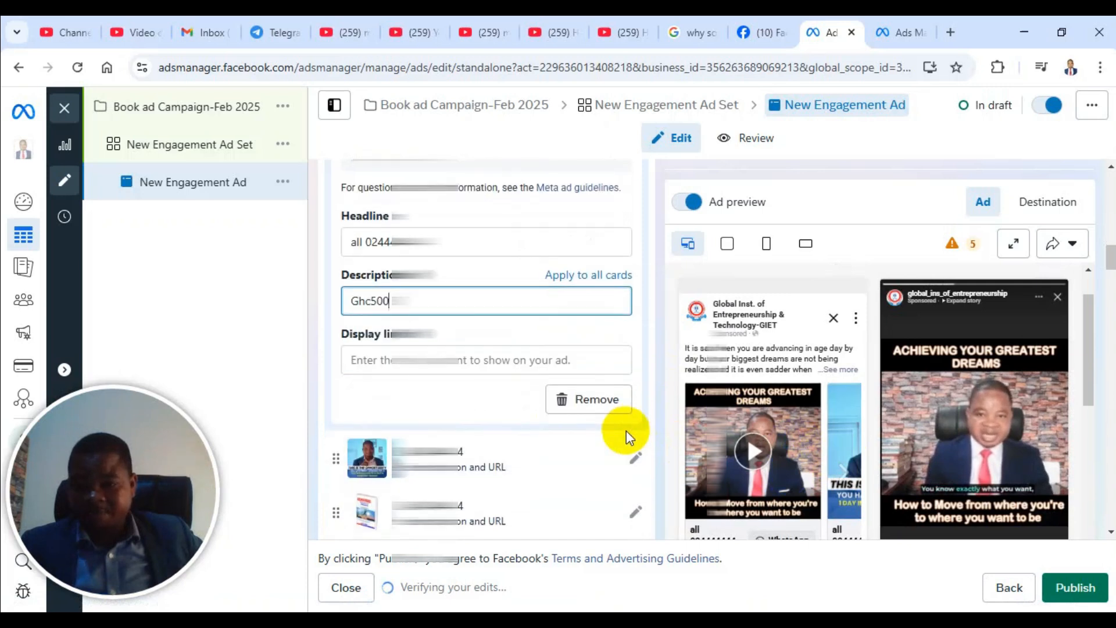
Step: Apply the video card's description to all carousel cards
scroll(626, 430, down, 1)
scroll(610, 392, up, 3)
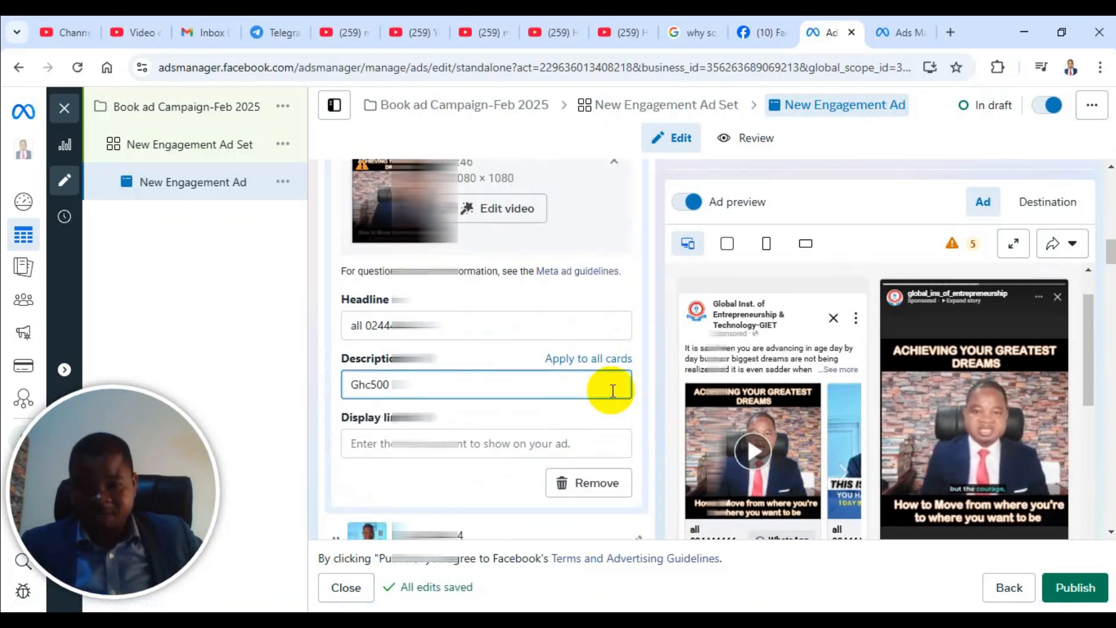
click(600, 358)
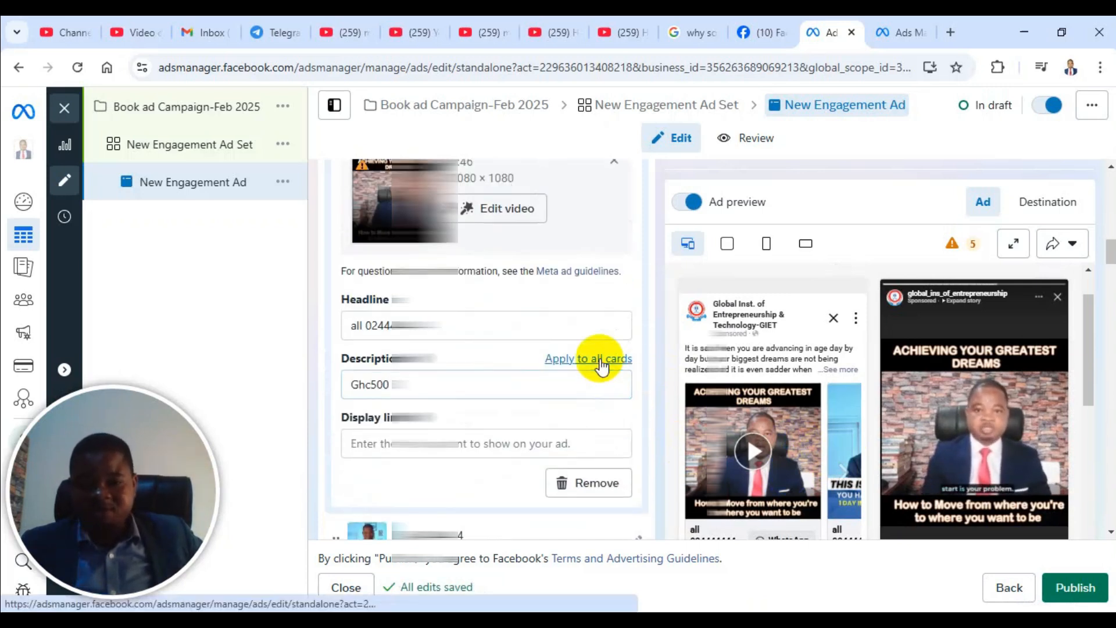
scroll(517, 397, down, 4)
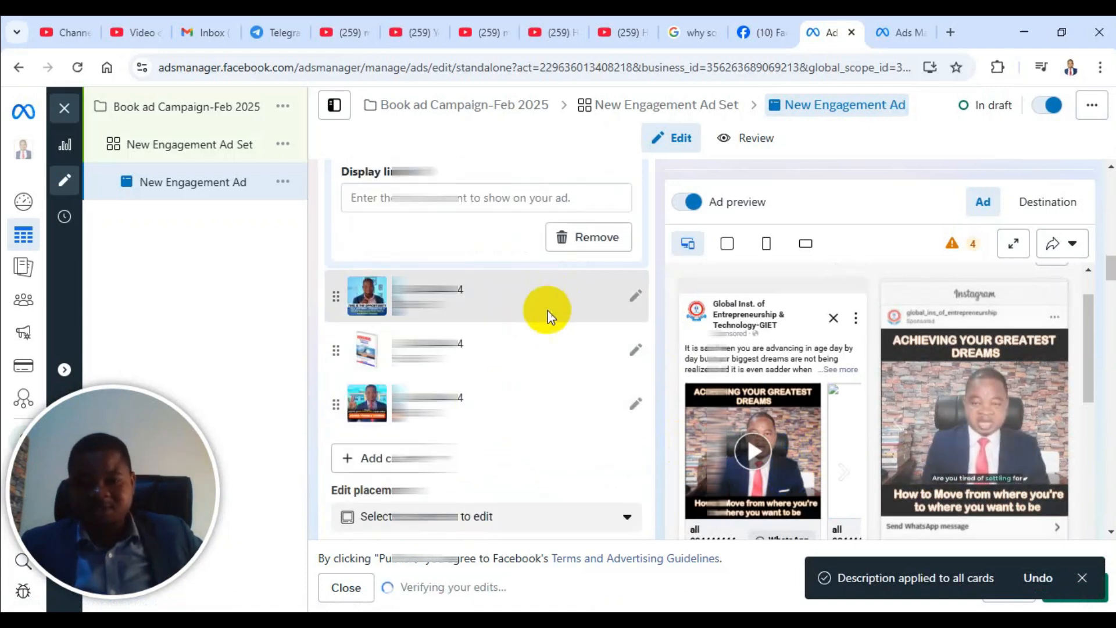
scroll(548, 311, up, 4)
Step: Open the second carousel card to check its headline and description, and review them in the Facebook feed preview
scroll(516, 281, down, 4)
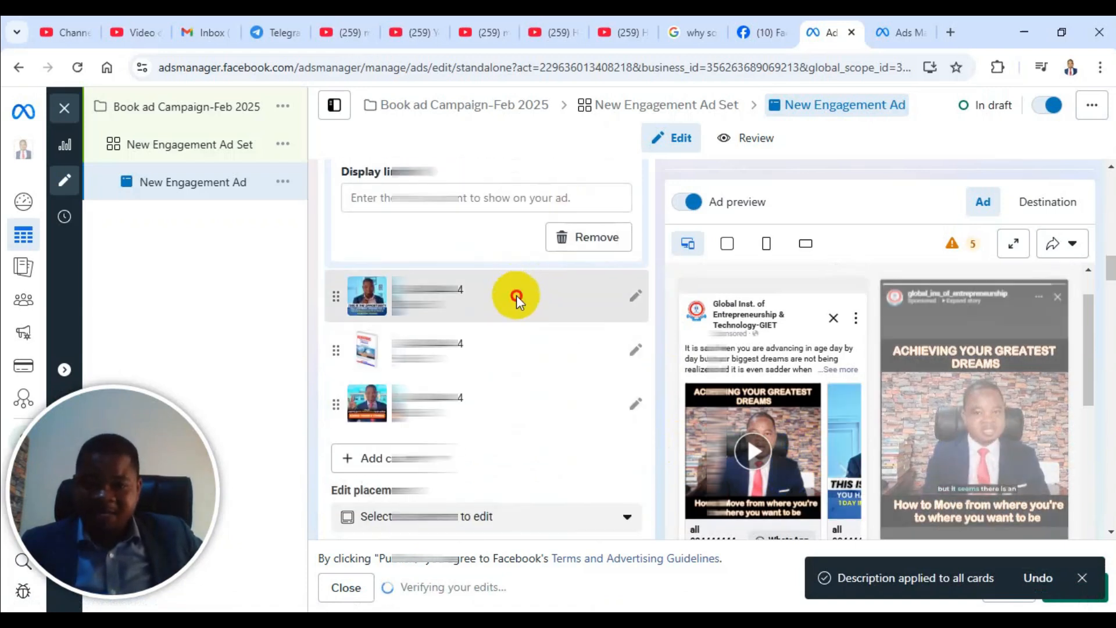
scroll(516, 295, down, 2)
scroll(497, 319, up, 3)
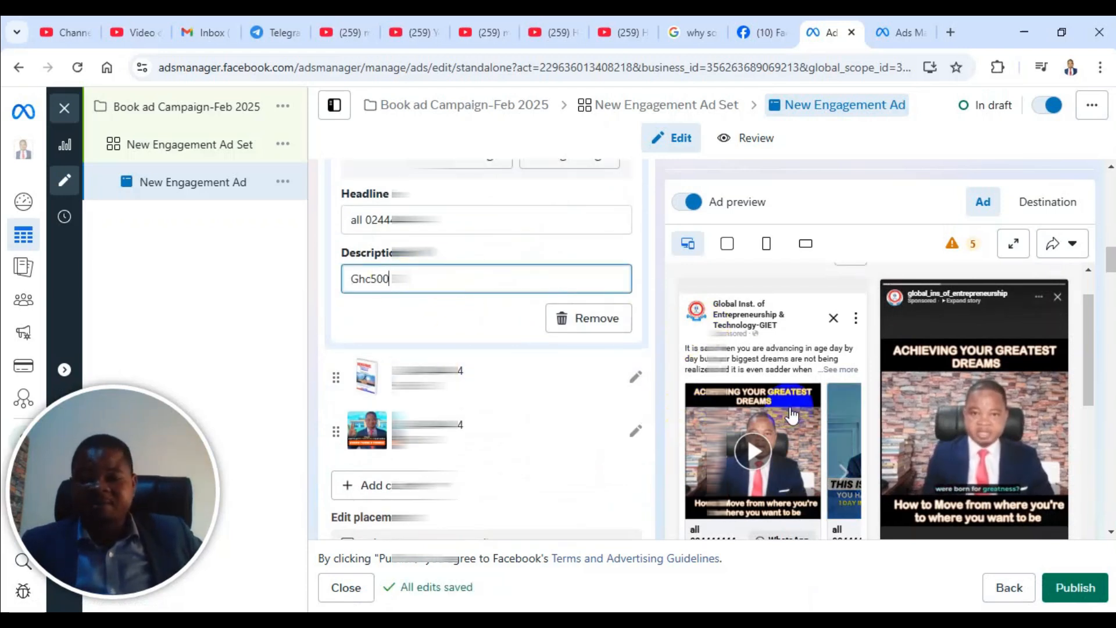
scroll(842, 443, down, 1)
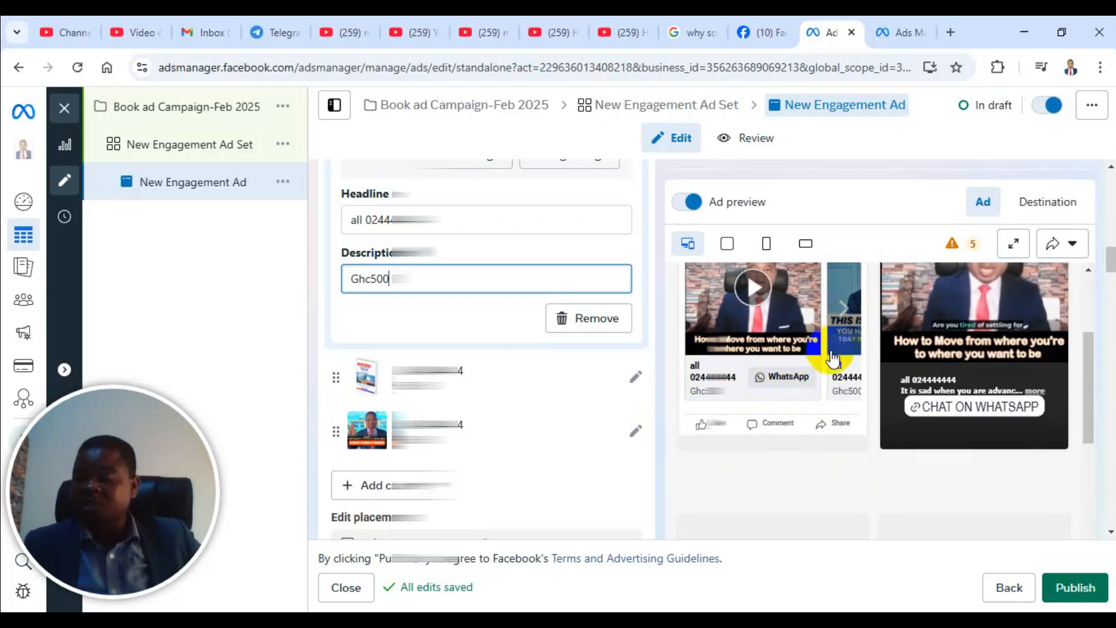
scroll(753, 356, up, 3)
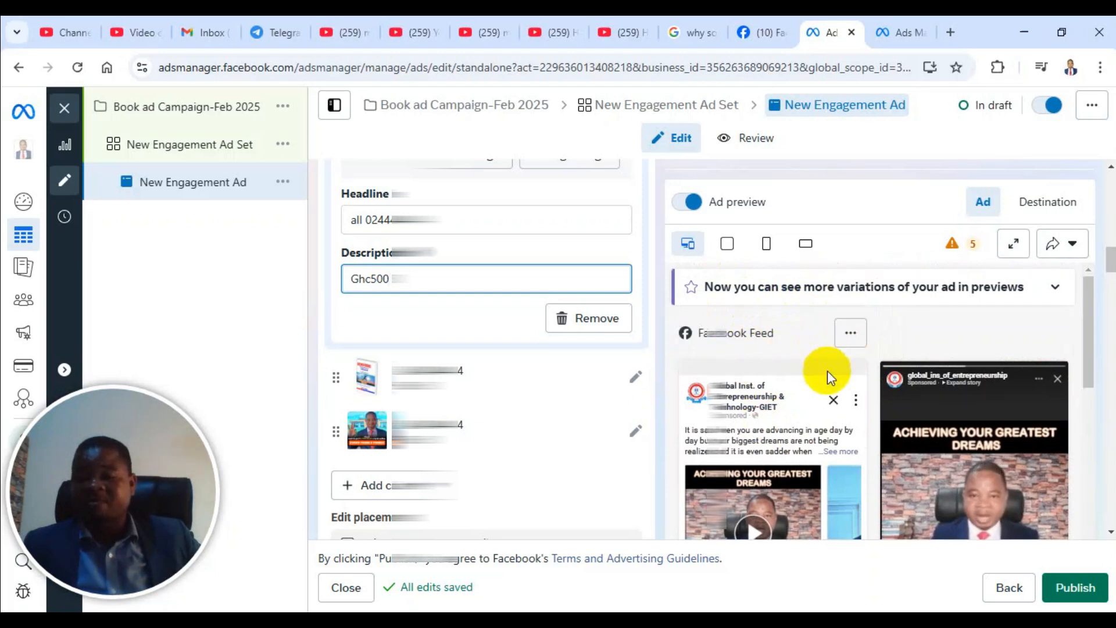
scroll(831, 375, down, 3)
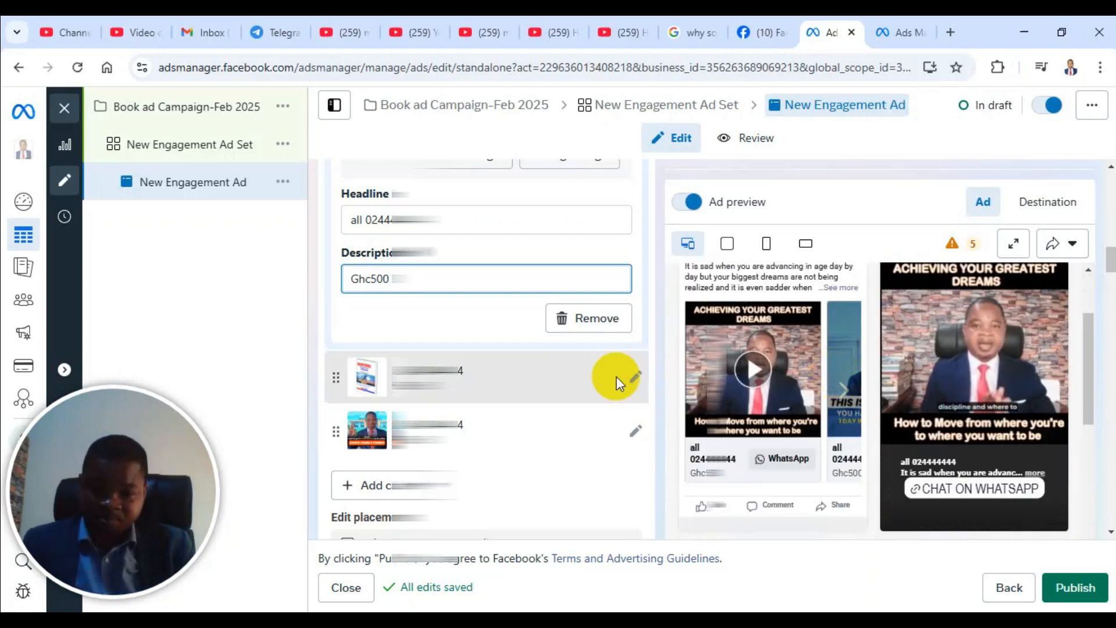
Step: Review the primary text, the options for adding another carousel card, and the card captions in the ad preview
scroll(517, 426, down, 3)
scroll(518, 426, down, 4)
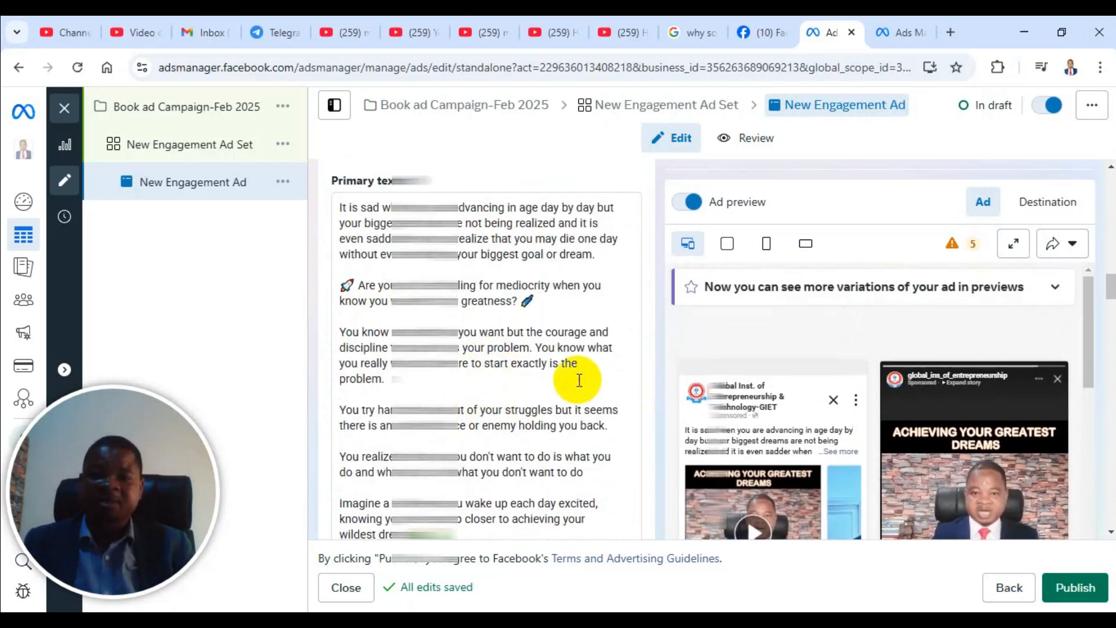
scroll(527, 247, up, 7)
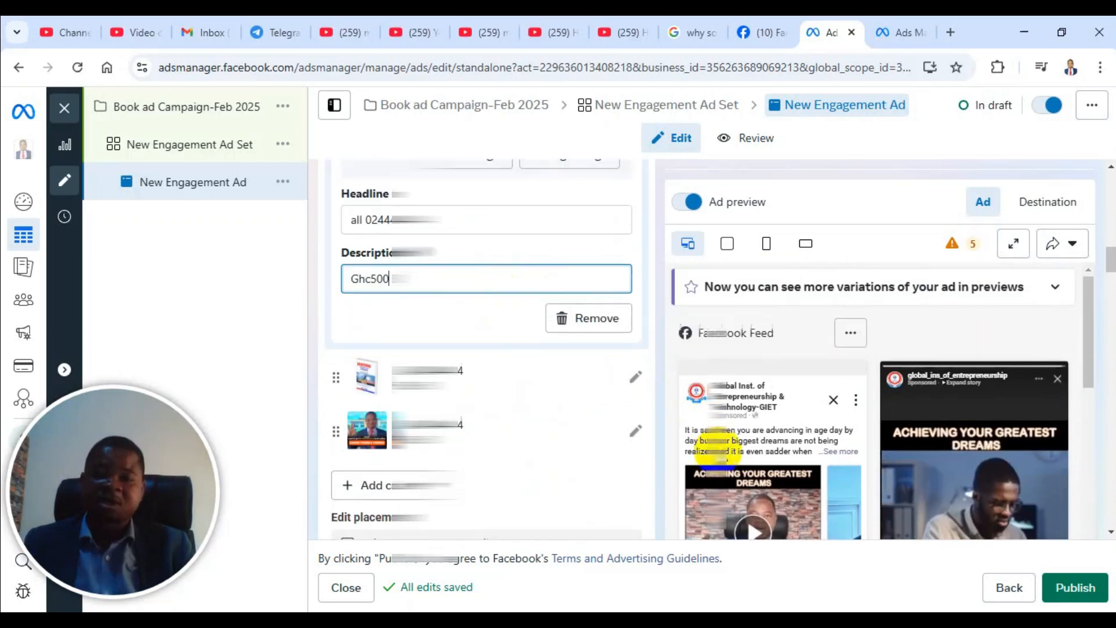
scroll(455, 393, down, 4)
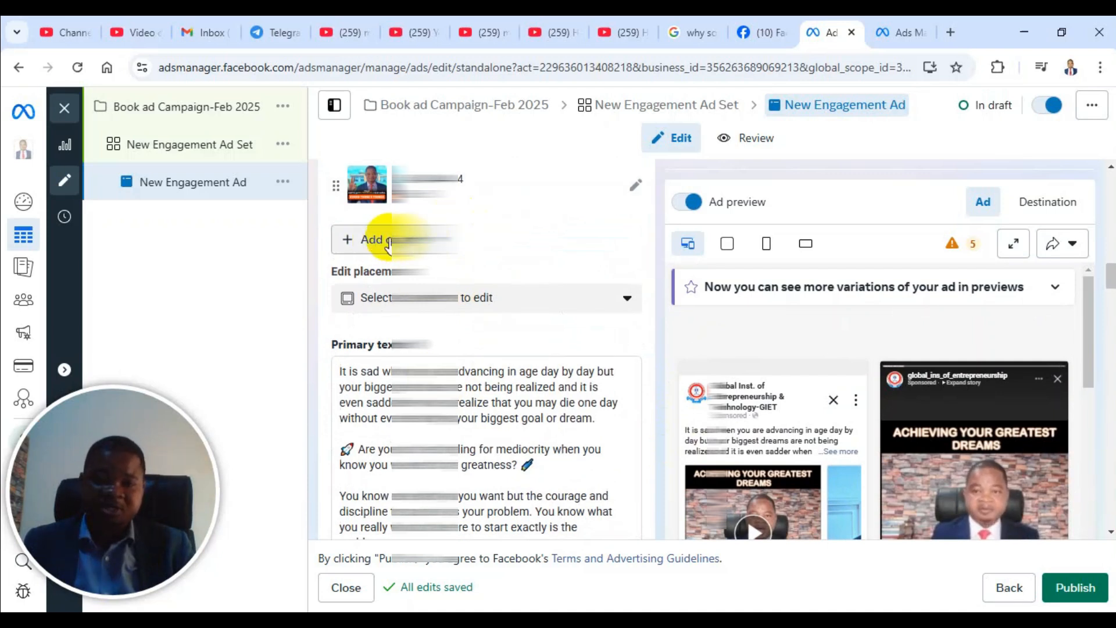
click(344, 240)
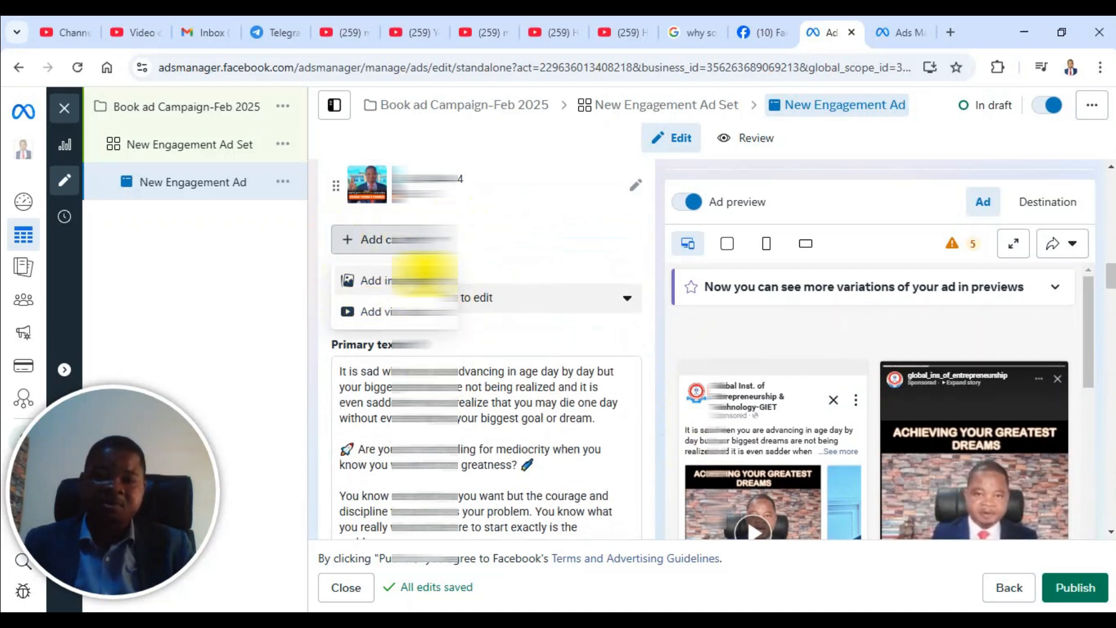
click(194, 301)
scroll(781, 439, down, 3)
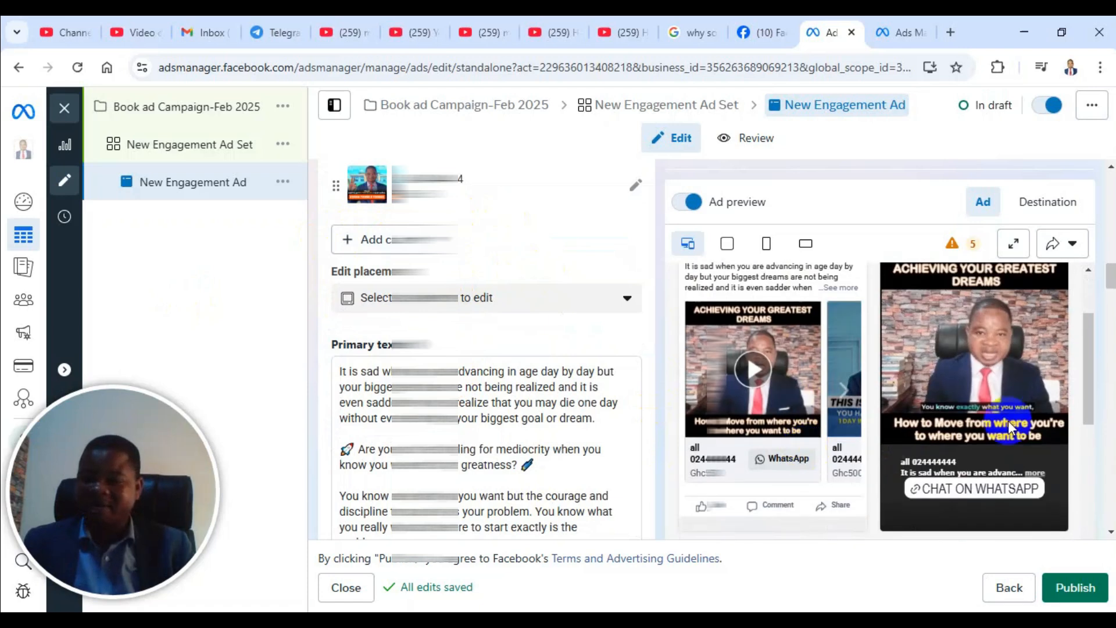
scroll(473, 429, down, 3)
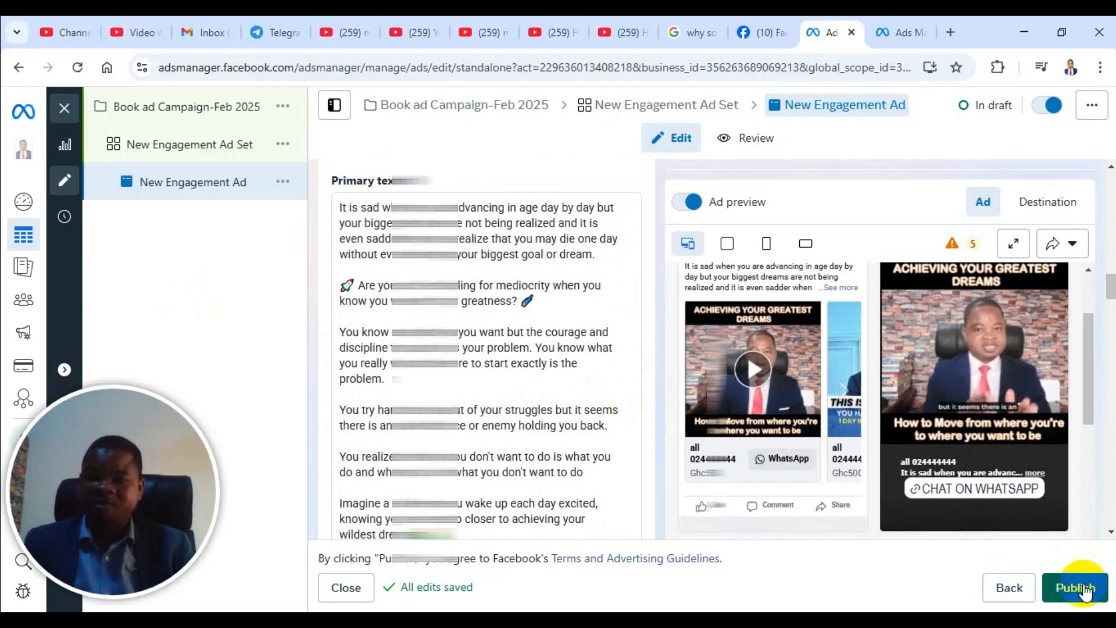
Step: In the other Ads Manager tab, close the New Sales Ad editor and clear the ad and campaign selections to list all campaigns
click(889, 32)
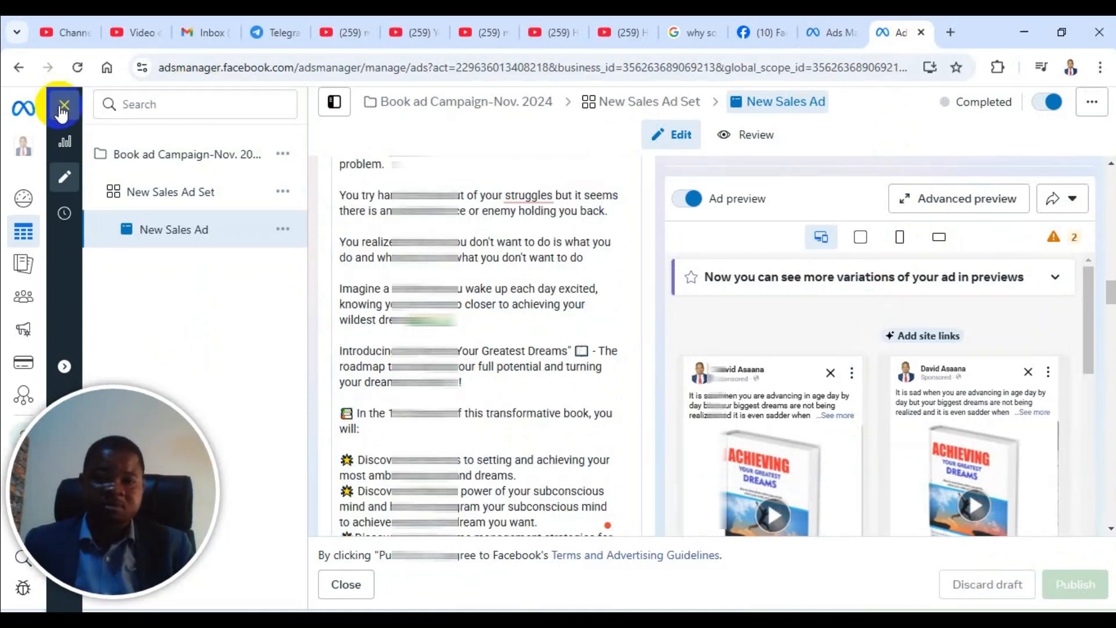
click(62, 107)
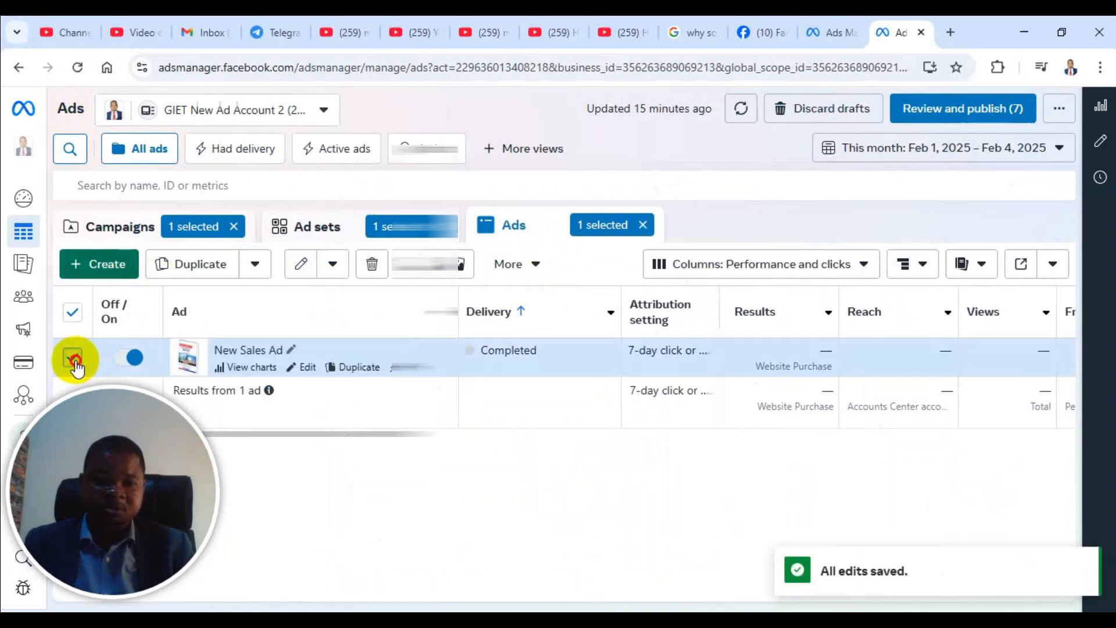
click(72, 357)
click(448, 226)
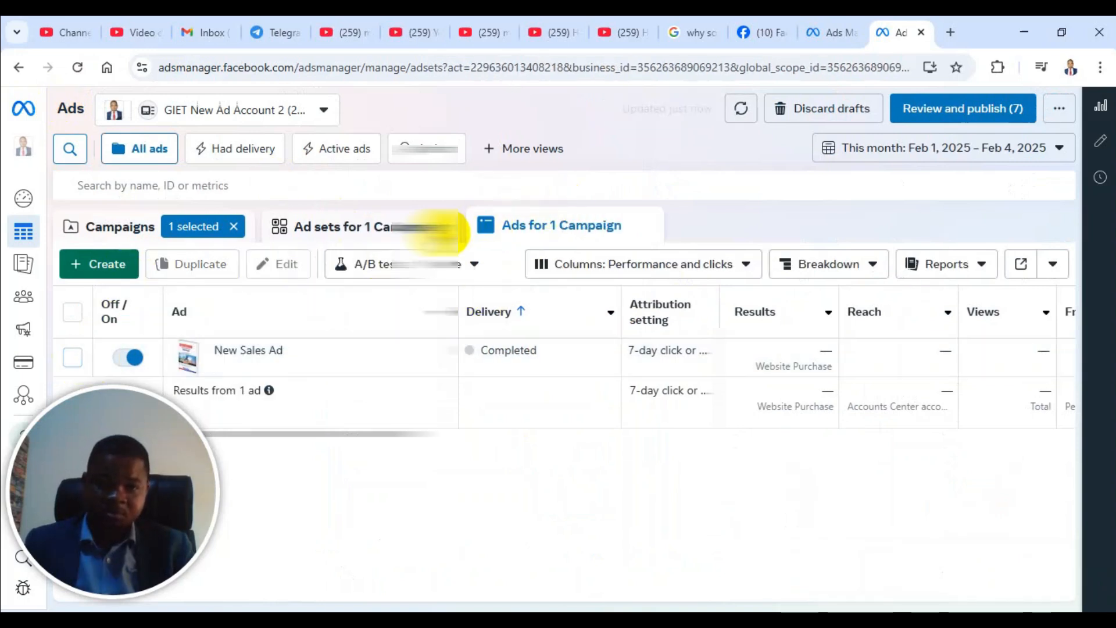
click(234, 226)
click(162, 226)
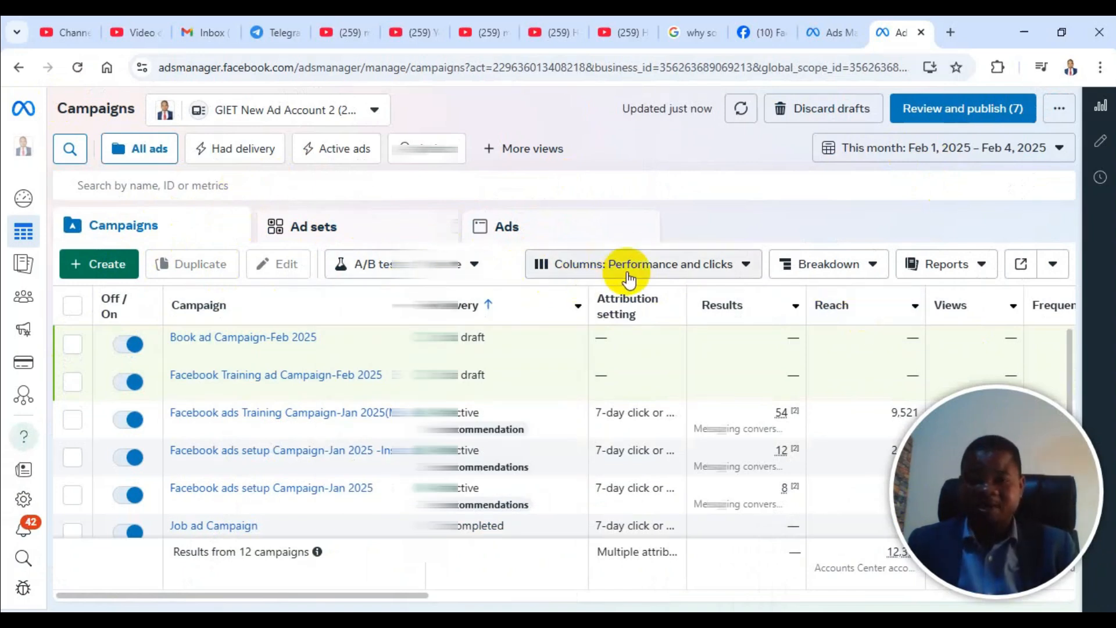
Step: Return to the New Engagement Ad draft and go through its carousel cards in the feed preview up to the book image
click(850, 23)
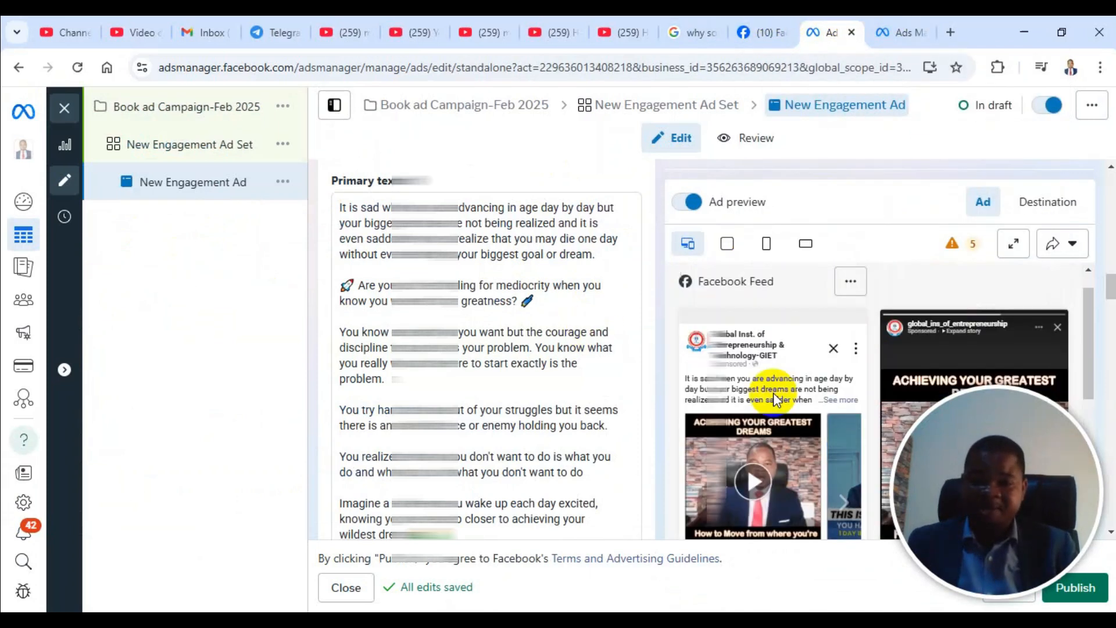
scroll(779, 390, down, 4)
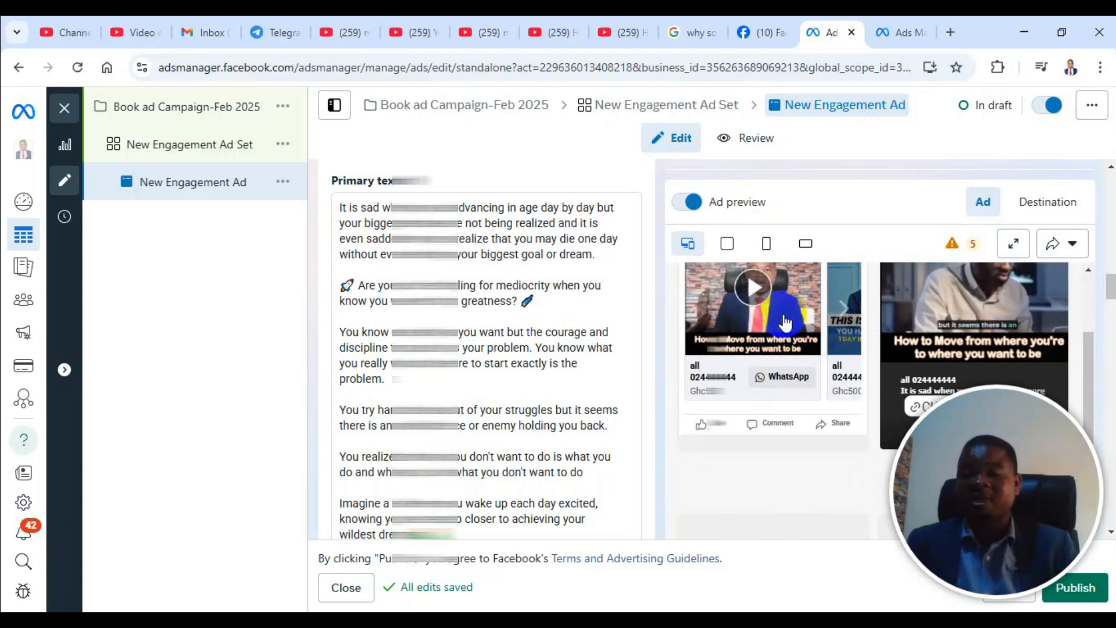
scroll(804, 364, up, 2)
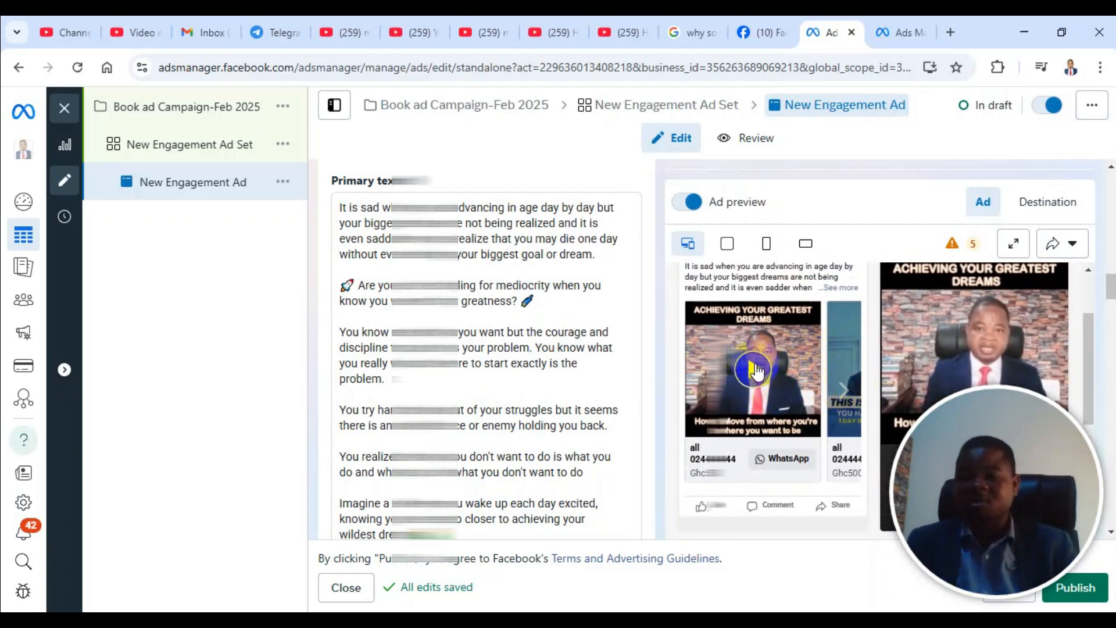
click(848, 389)
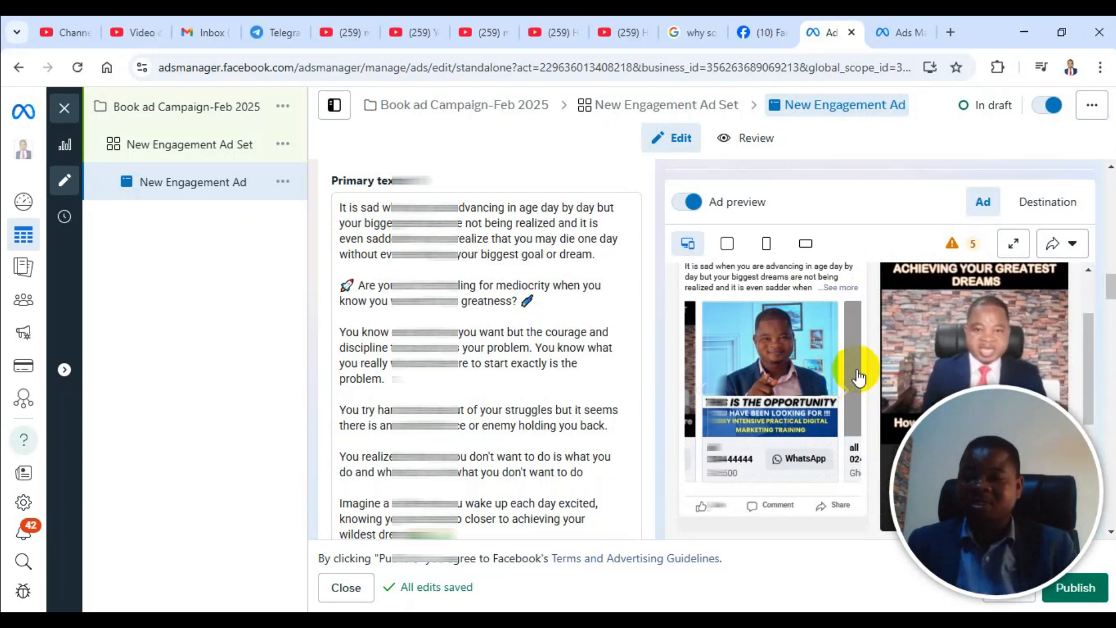
click(858, 378)
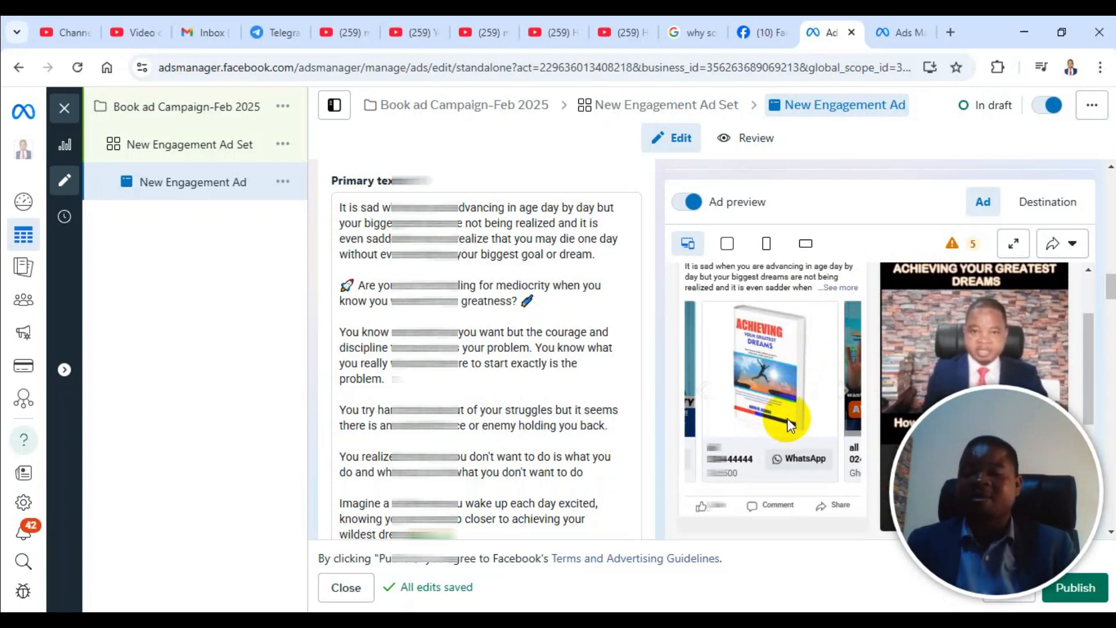
scroll(468, 374, up, 5)
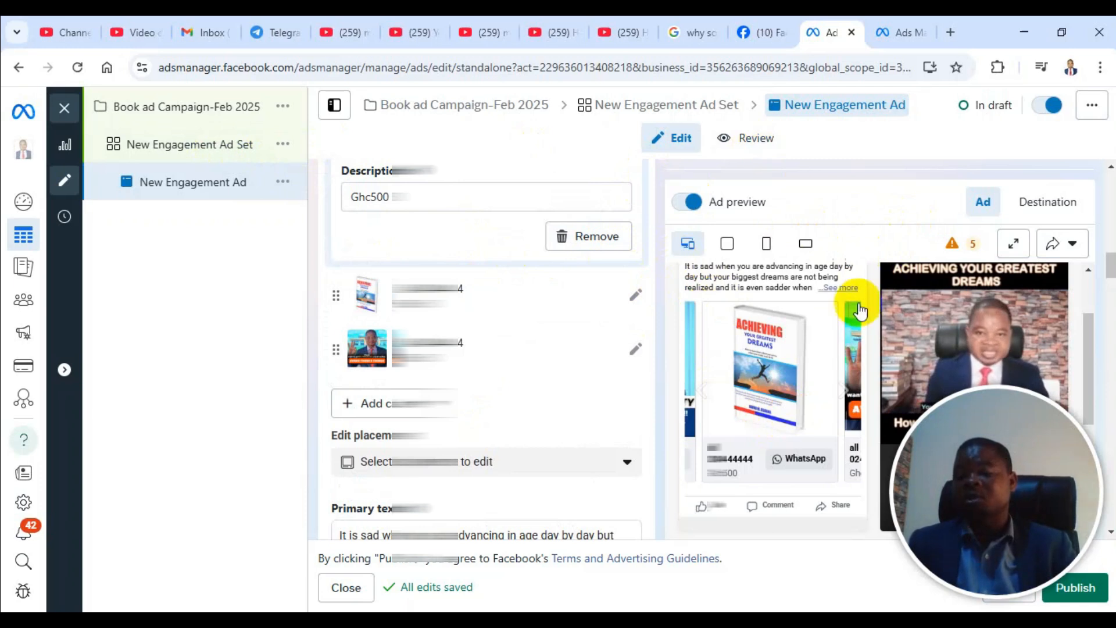
drag(1031, 470, 167, 454)
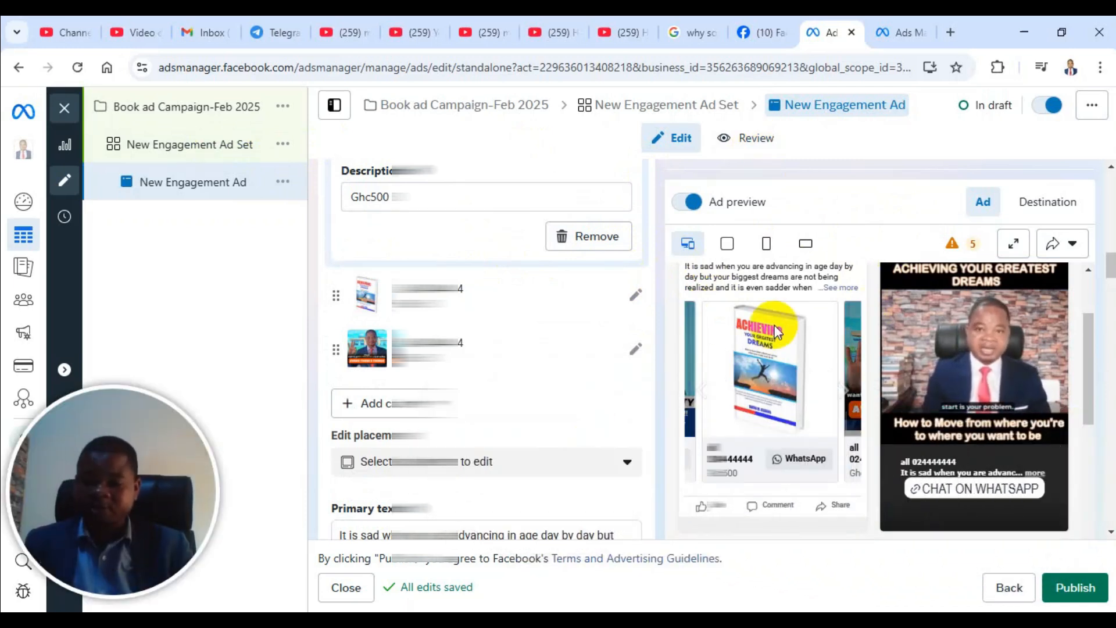